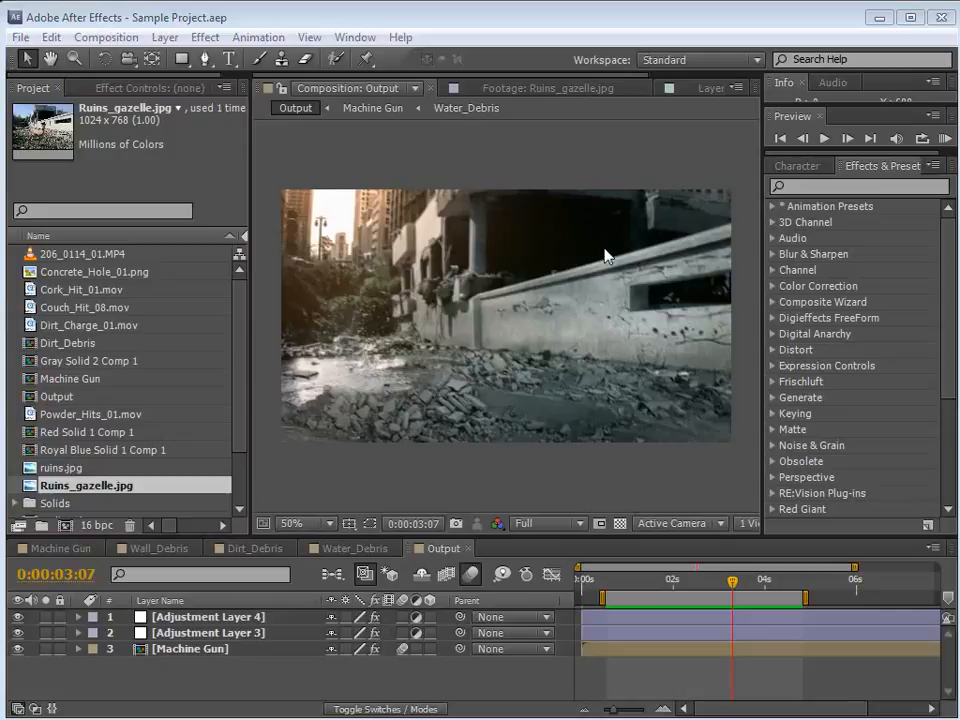
key("alt+Tab")
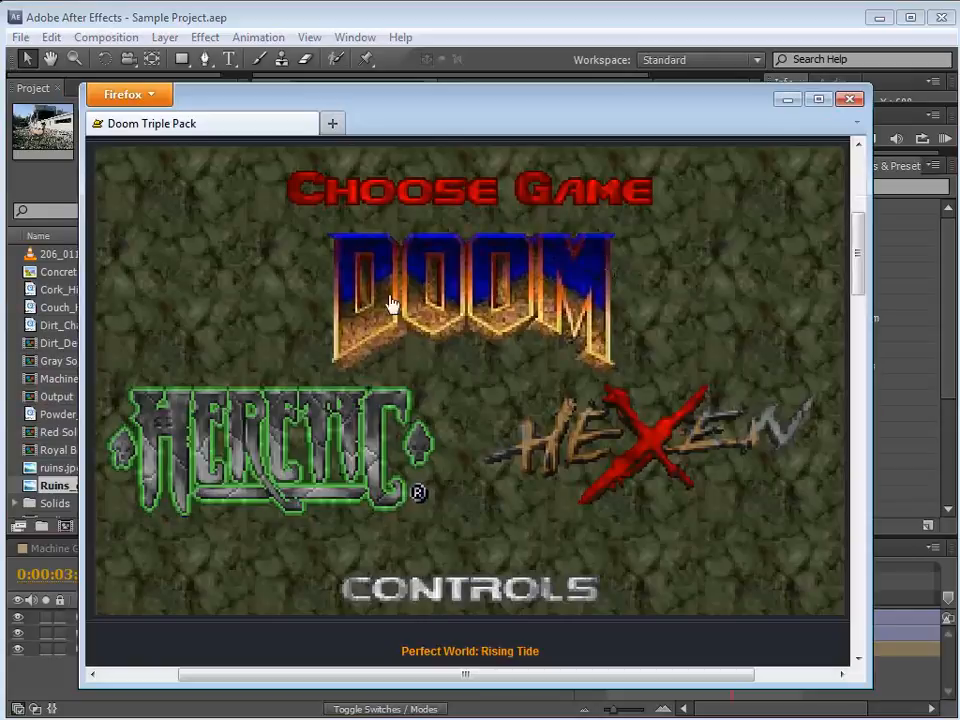
left_click(484, 306)
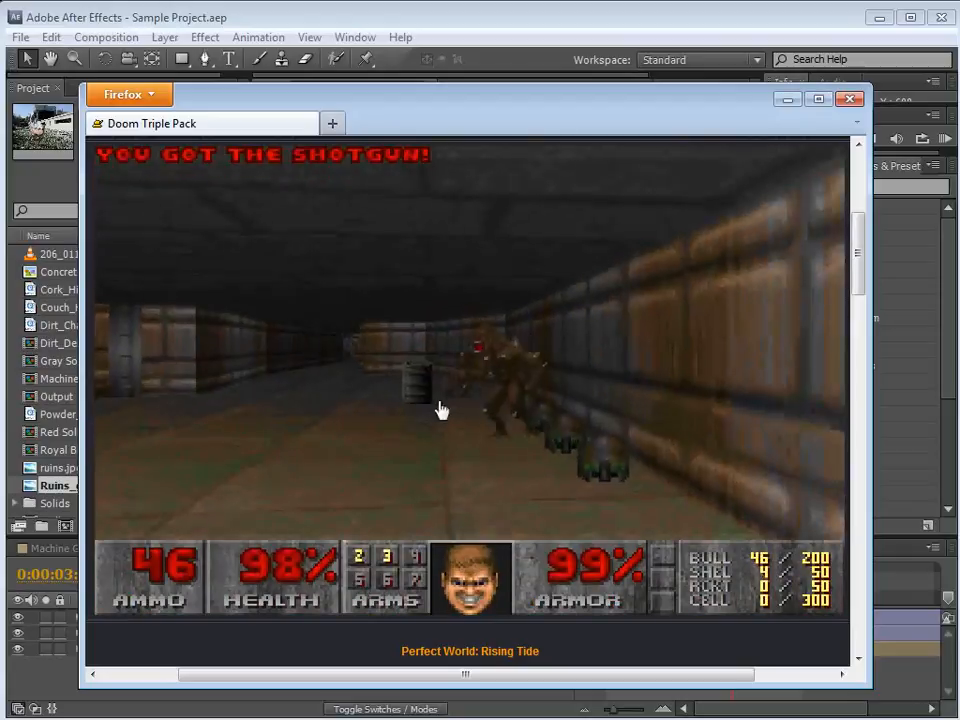
left_click(441, 408)
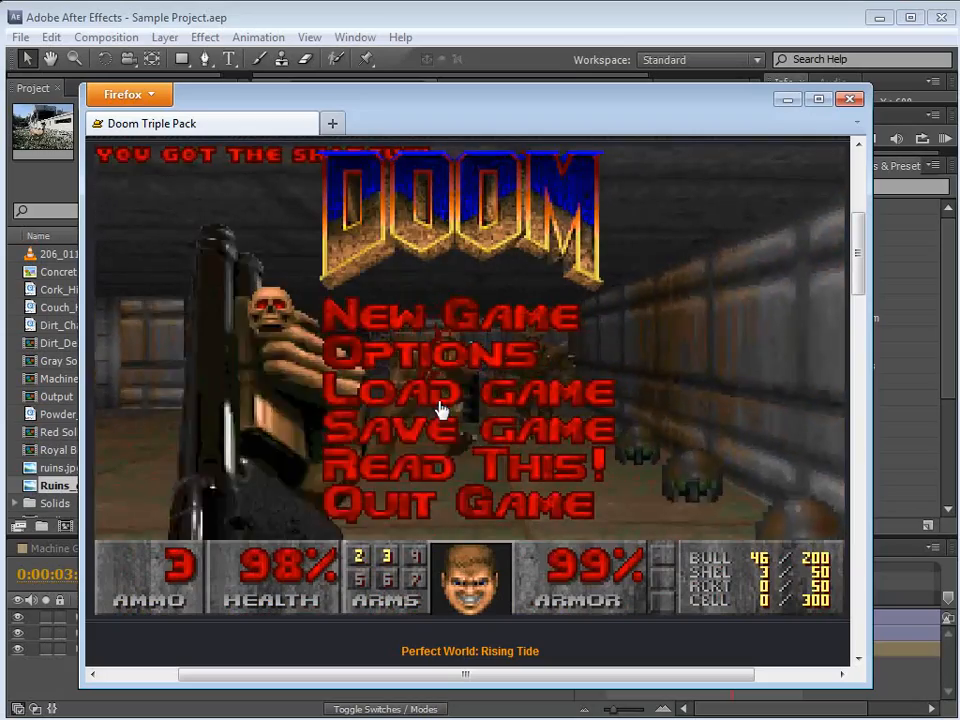
left_click(441, 408)
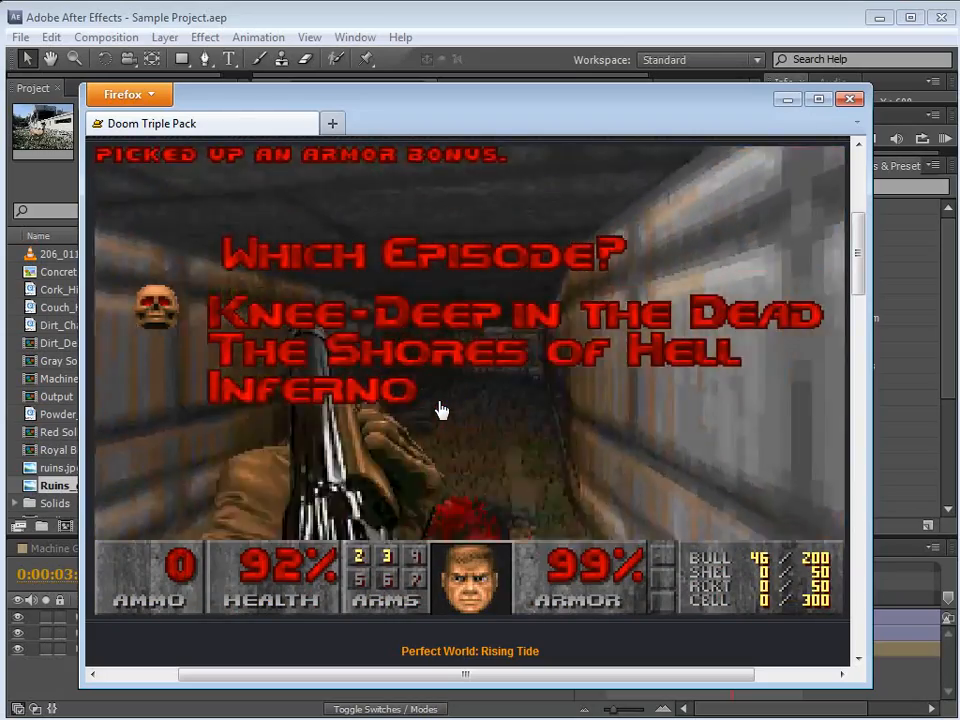
left_click(441, 408)
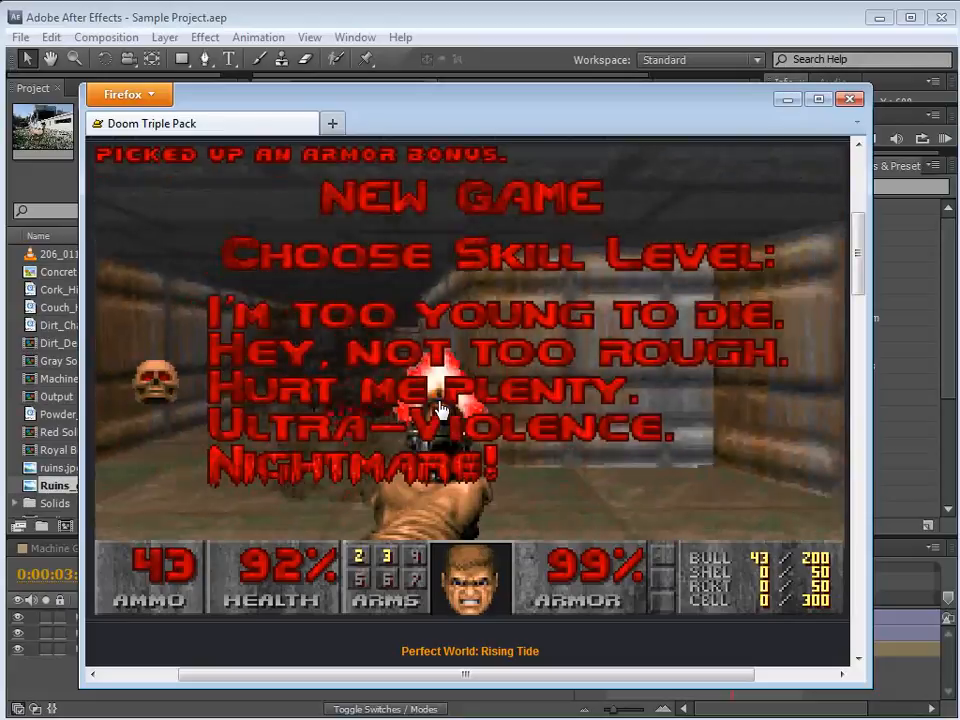
left_click(441, 408)
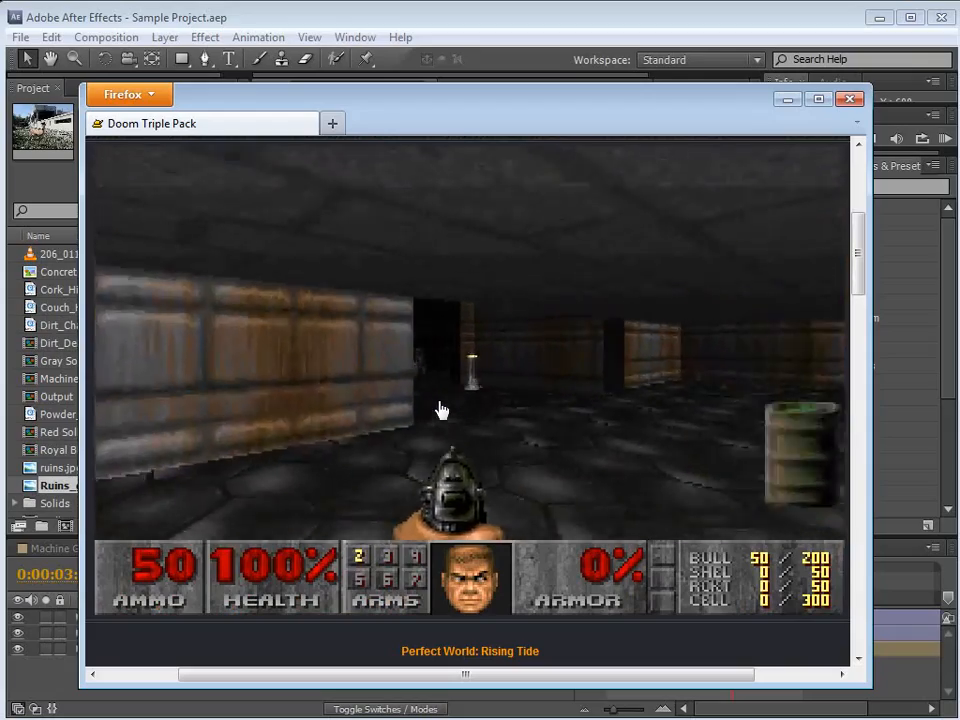
key("Up")
key("Right")
key("Left")
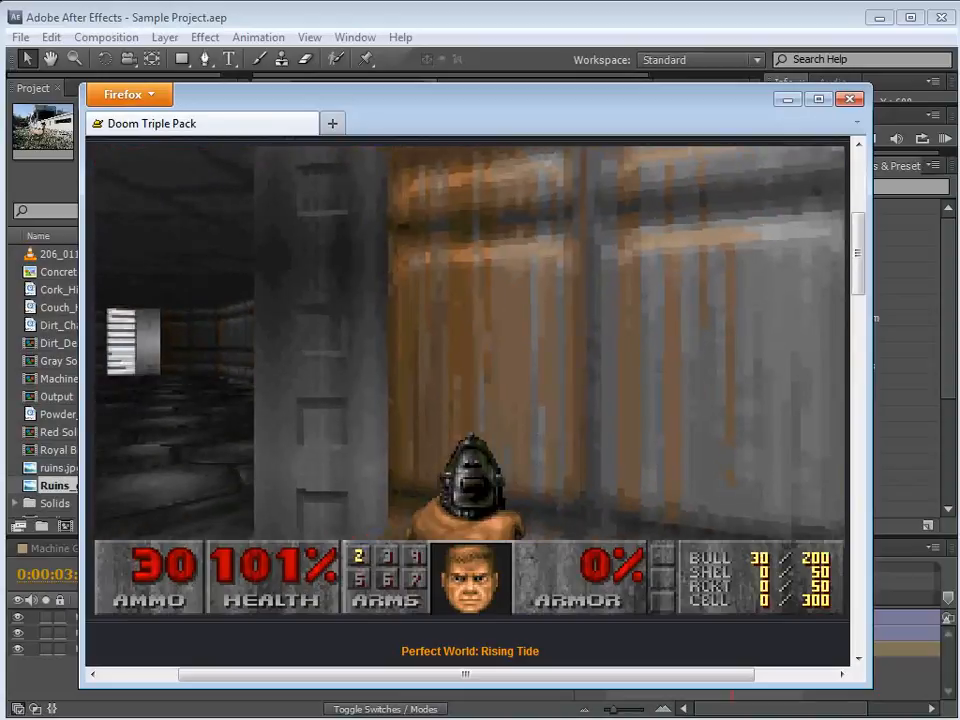
key("ctrl")
key("ctrl")
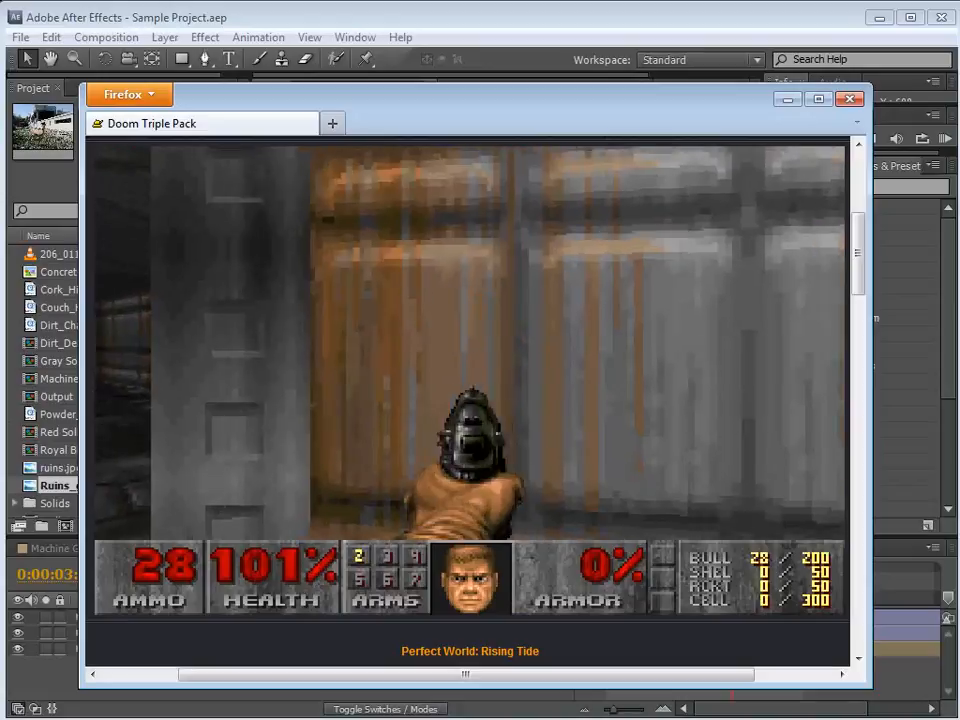
key("Left")
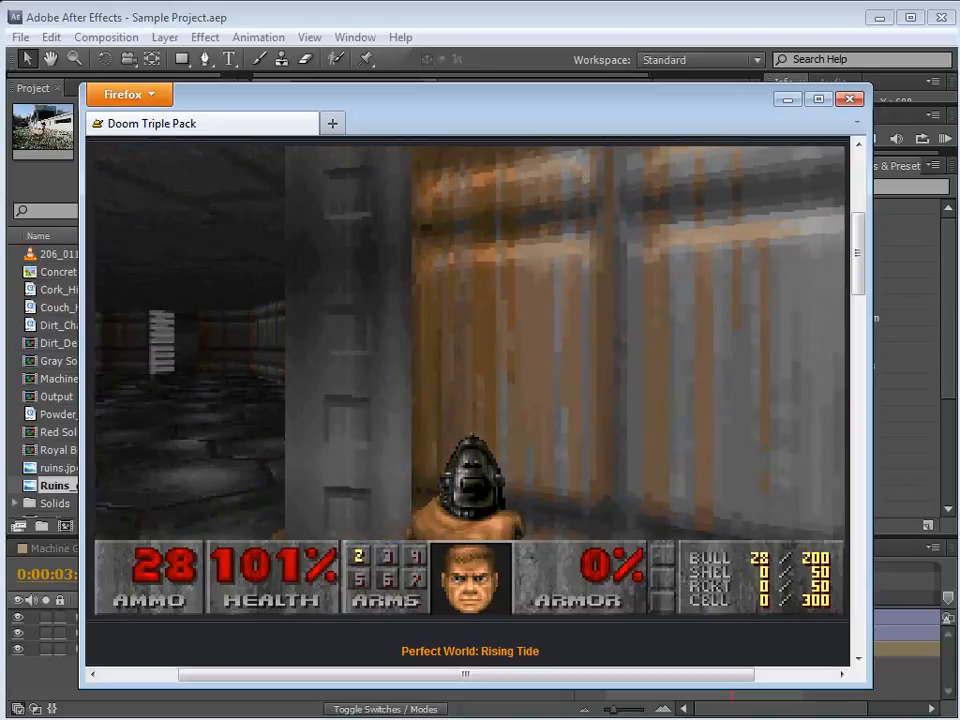
key("Left")
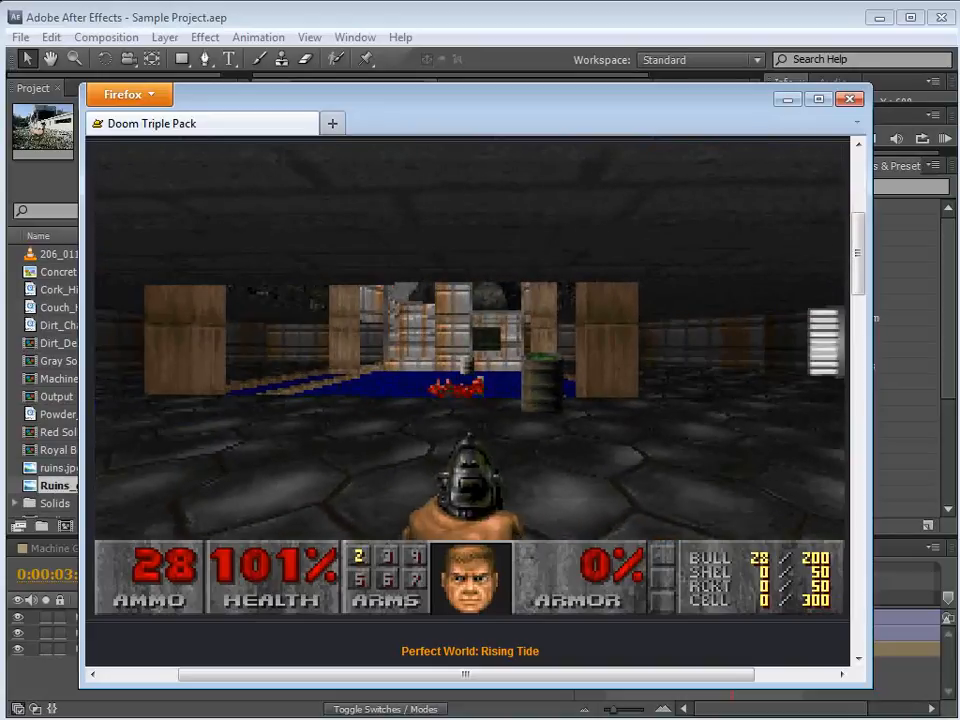
key("Up")
key("Right")
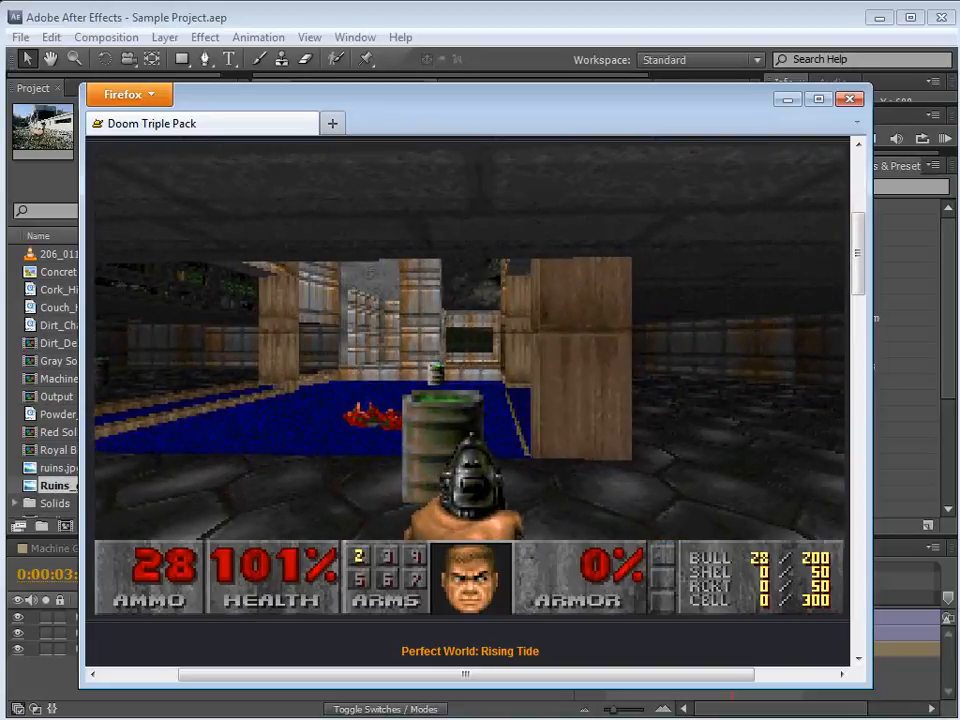
key("Up")
key("Left")
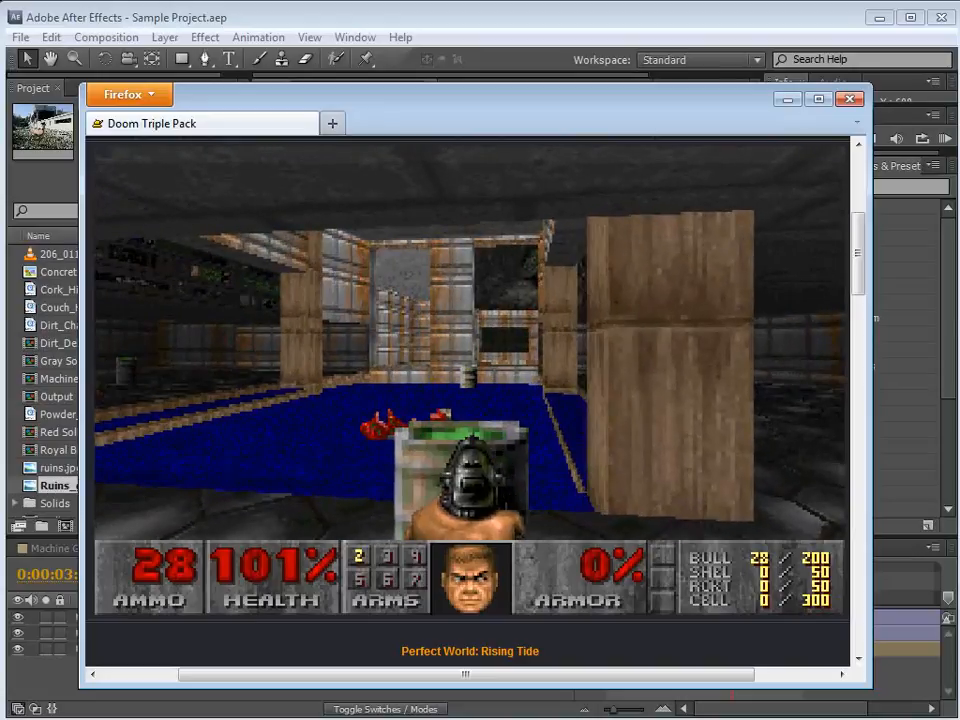
key("ctrl")
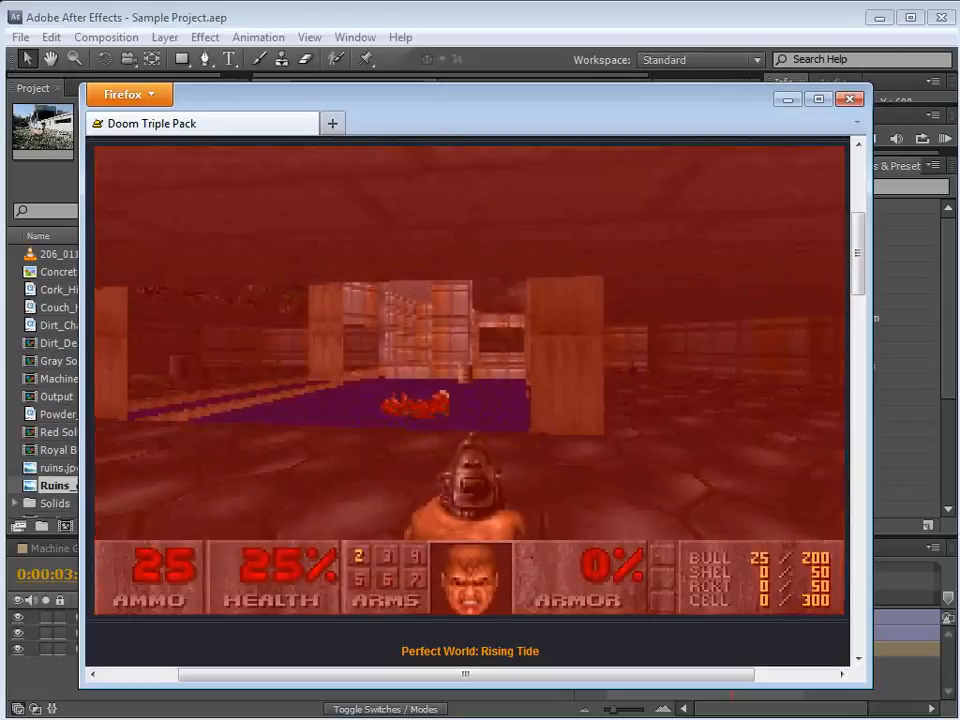
key("Up")
key("Left")
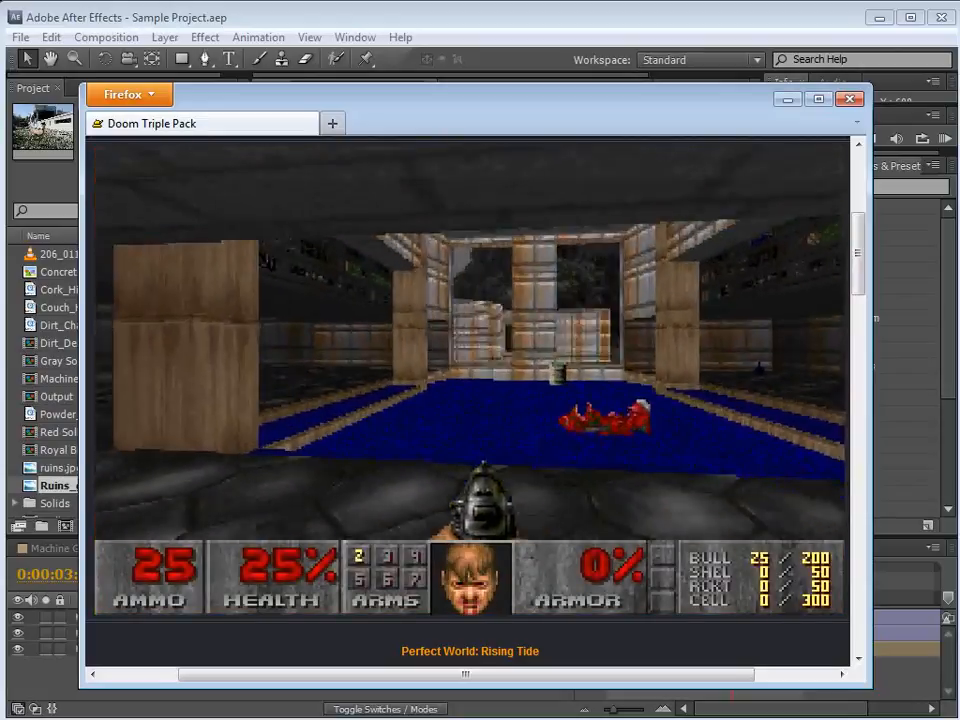
key("Left")
key("Up")
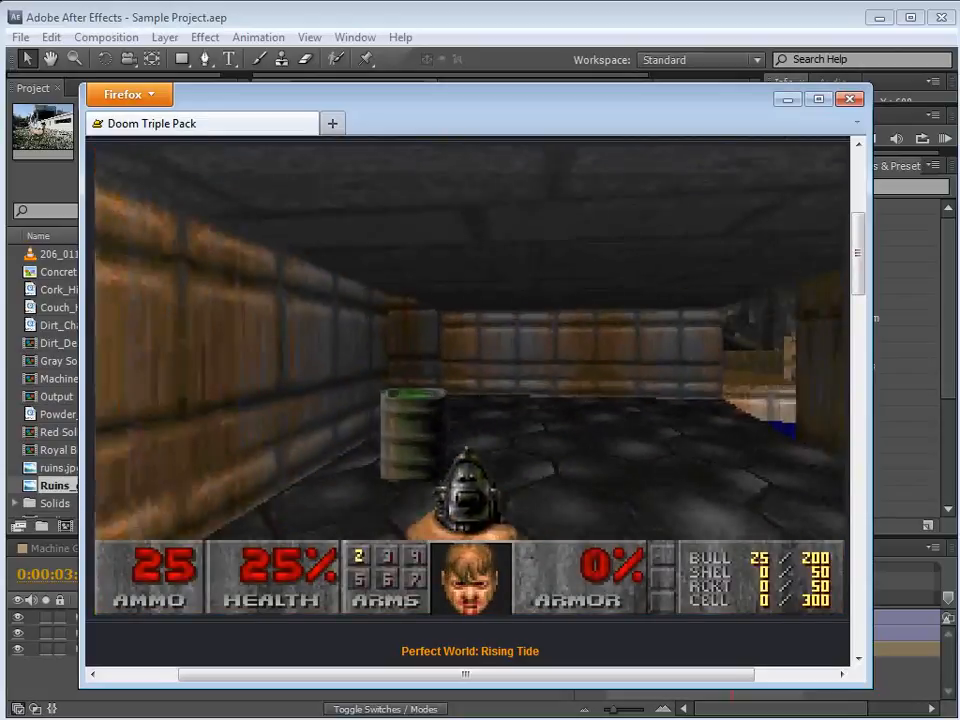
key("ctrl")
key("ctrl")
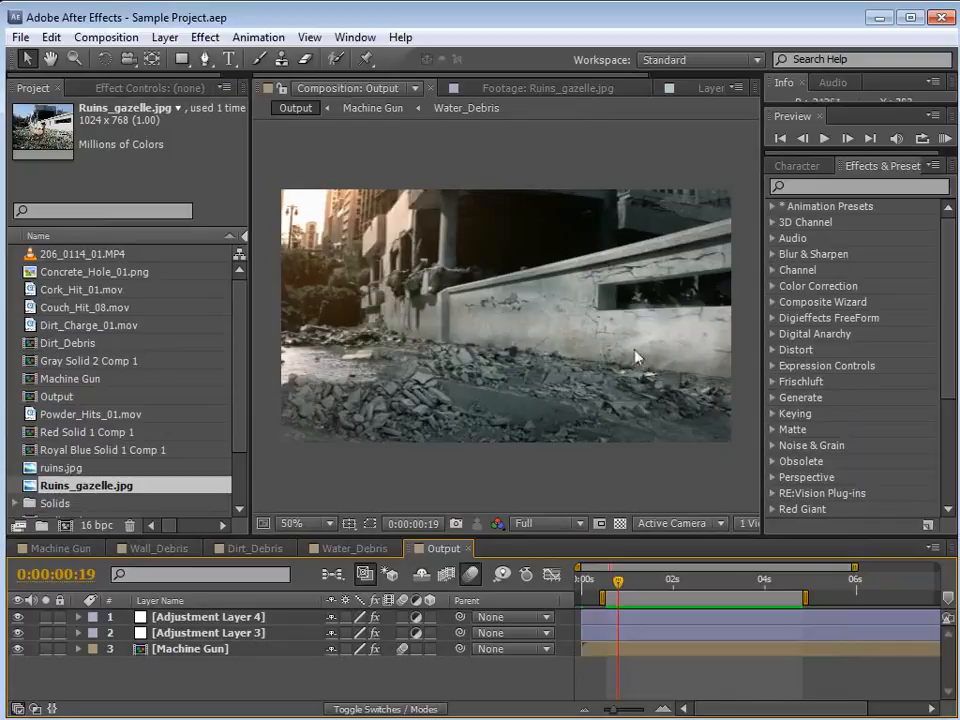
Examine the puddle and rubble in the Output composition up close at 0:00:00:19
left_click(638, 686)
scroll(407, 369, "up", 2)
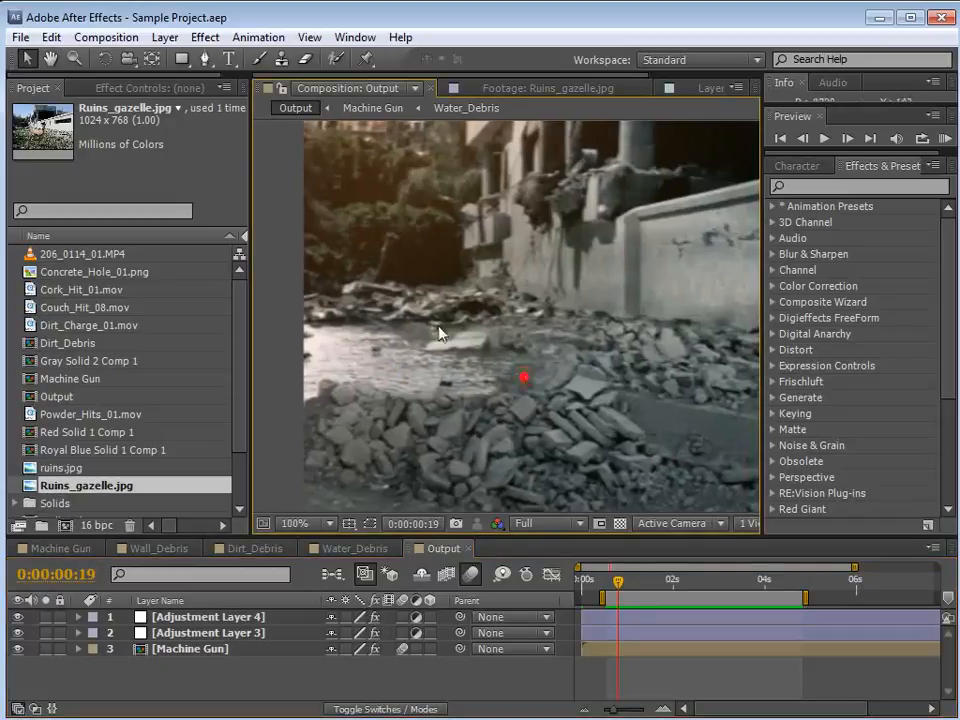
scroll(435, 366, "down", 1)
key("space")
left_click_drag(600, 352, 526, 386)
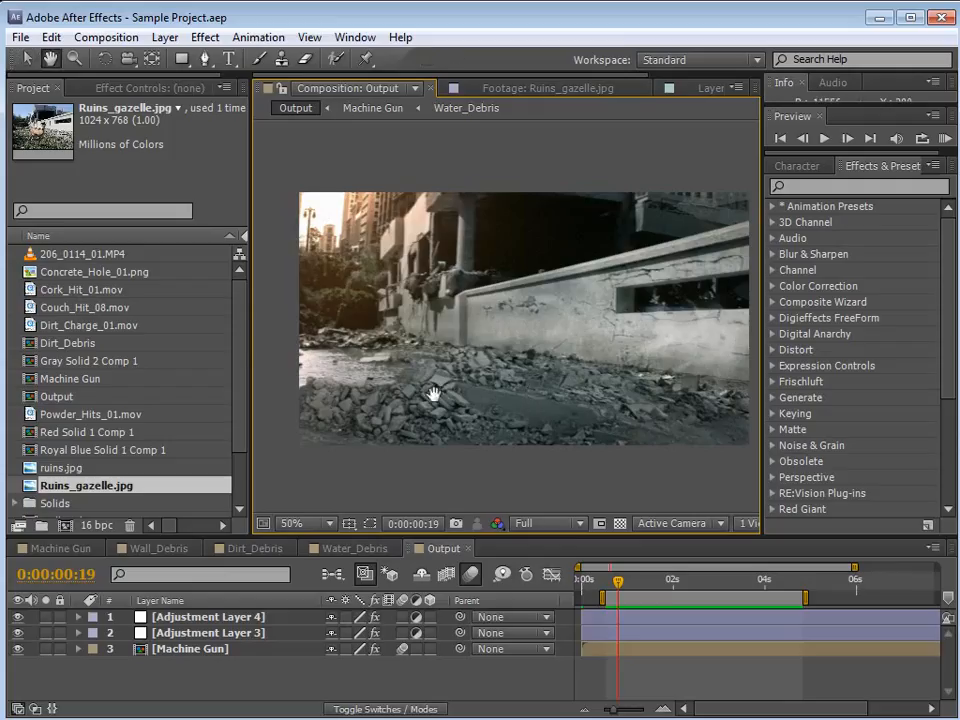
Scrub through the Output composition at 100% magnification to examine the bullet hits on the water, rubble and wall
scroll(527, 387, "up", 2)
left_click_drag(624, 580, 711, 580)
key("space")
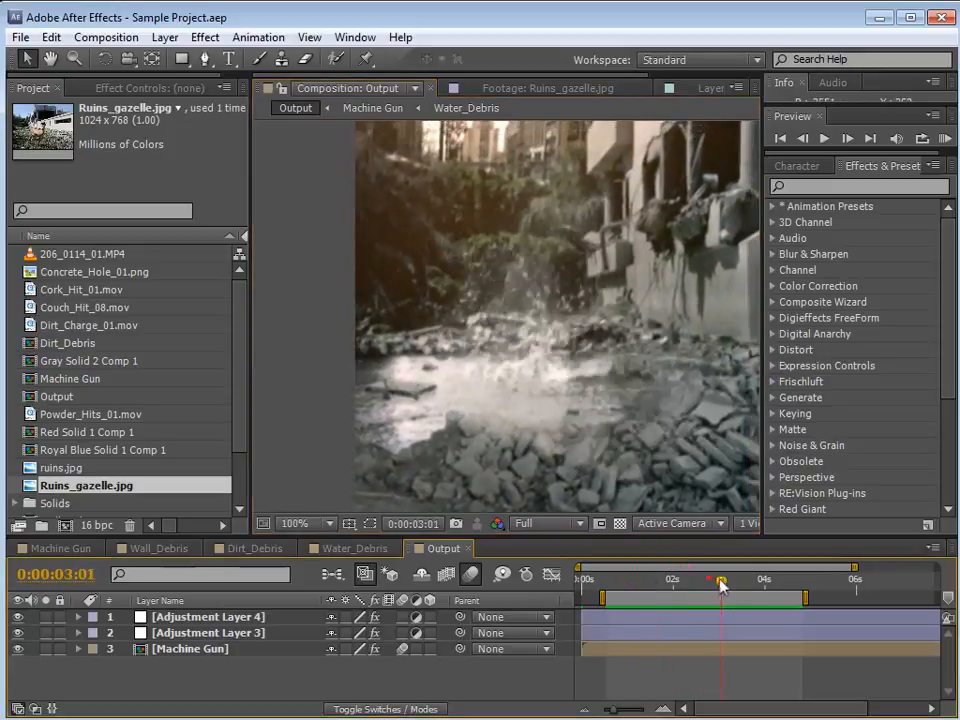
key("space")
left_click_drag(680, 430, 592, 428)
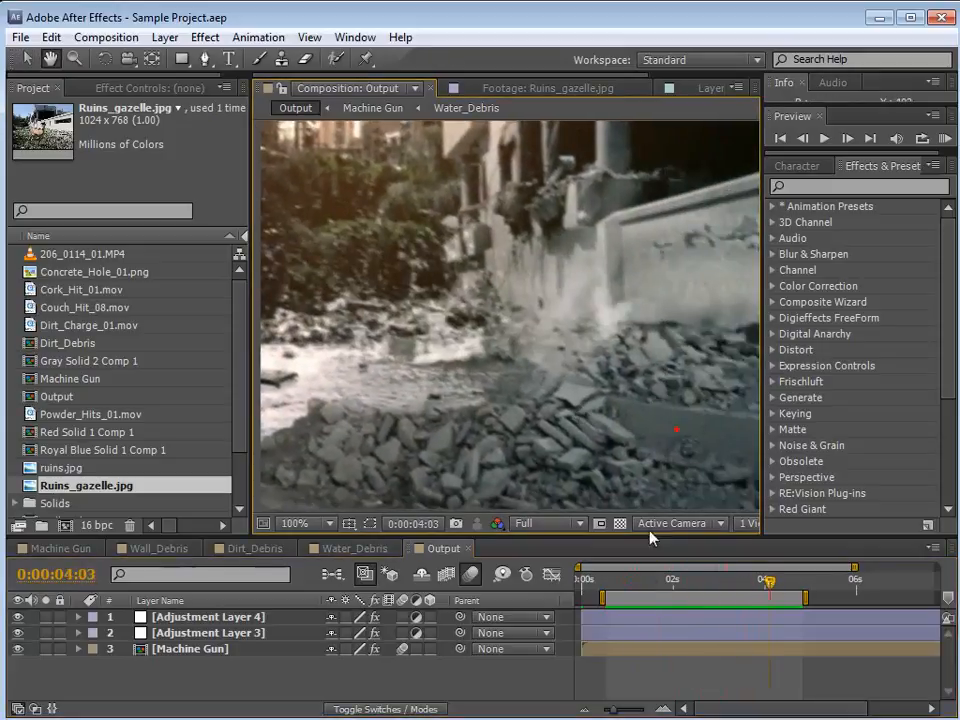
left_click_drag(771, 583, 779, 585)
key("space")
left_click_drag(610, 580, 669, 599)
scroll(494, 322, "down", 1)
key("space")
left_click_drag(447, 388, 562, 406)
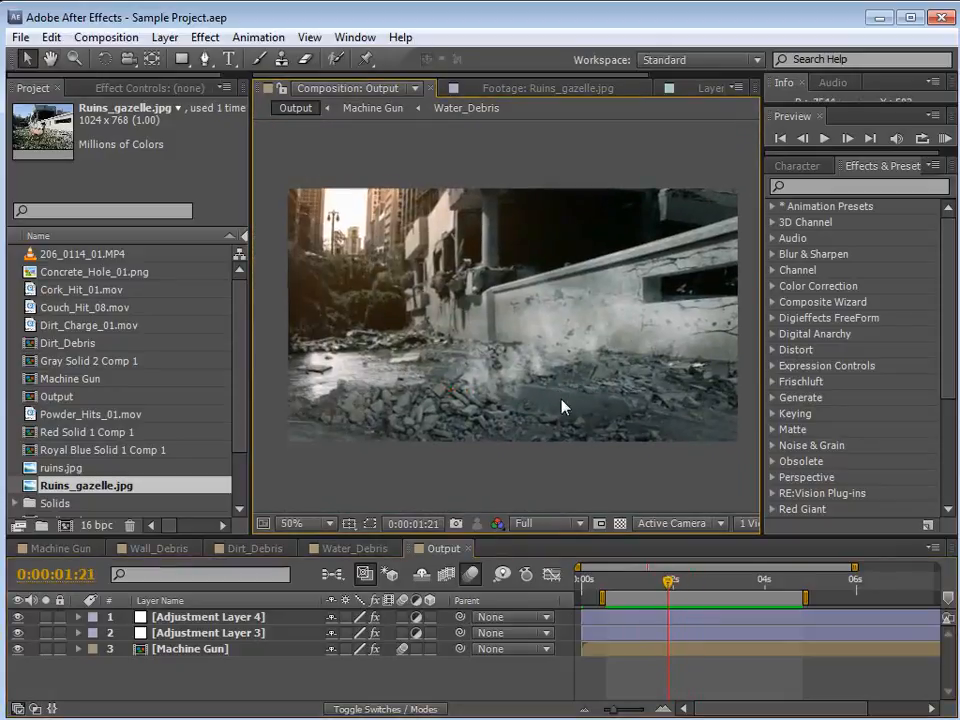
Reveal the Gun layer's Position keyframes in the Machine Gun composition and bring up Motion Sketch
left_click(62, 548)
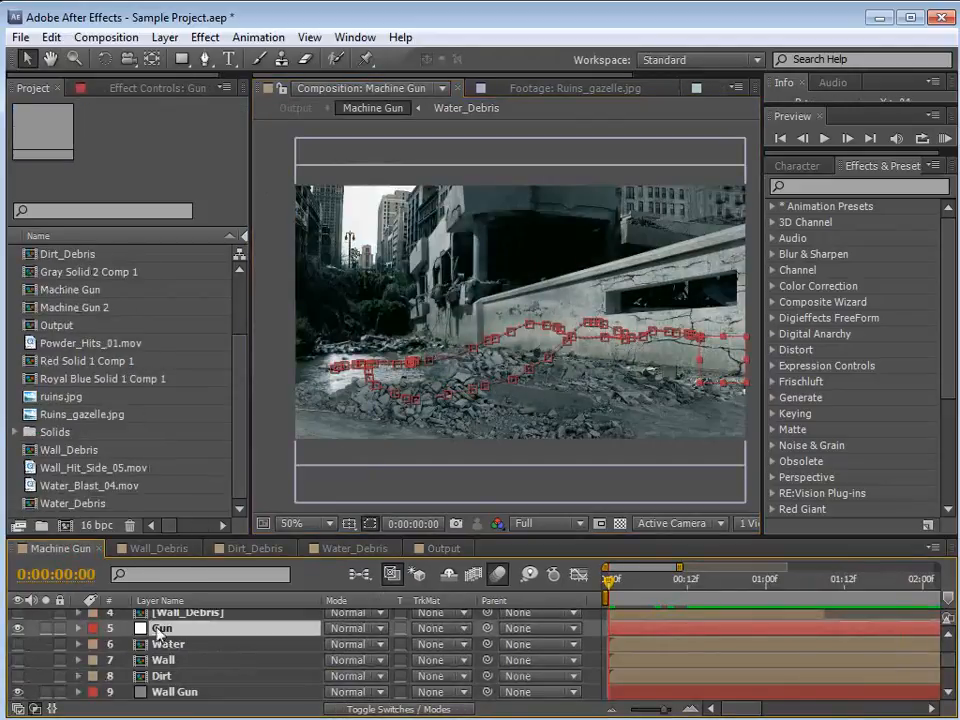
key("p")
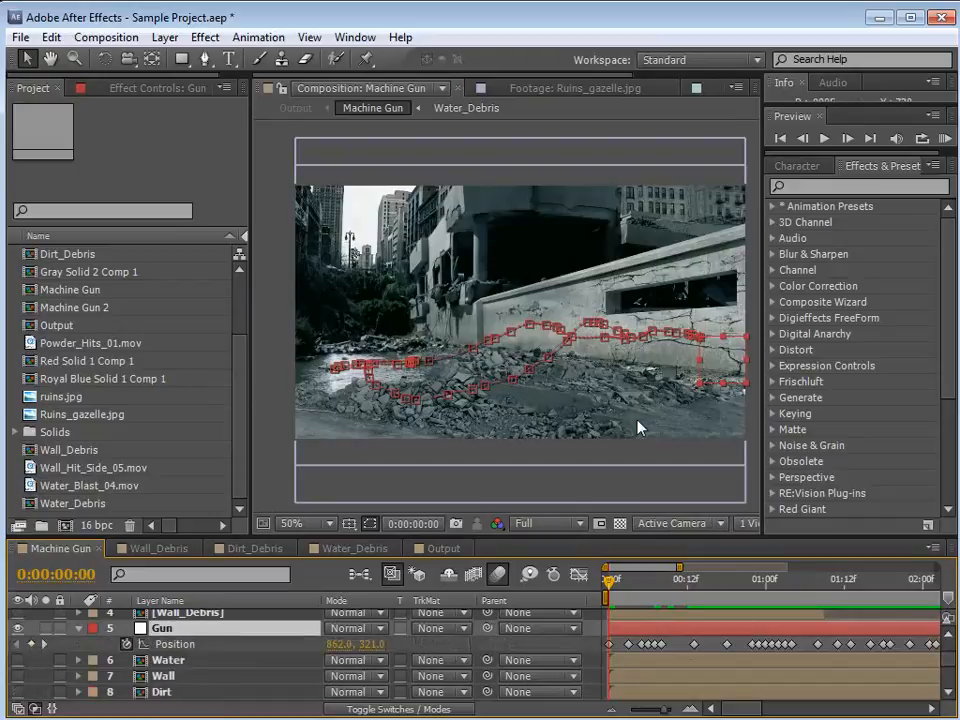
left_click(355, 38)
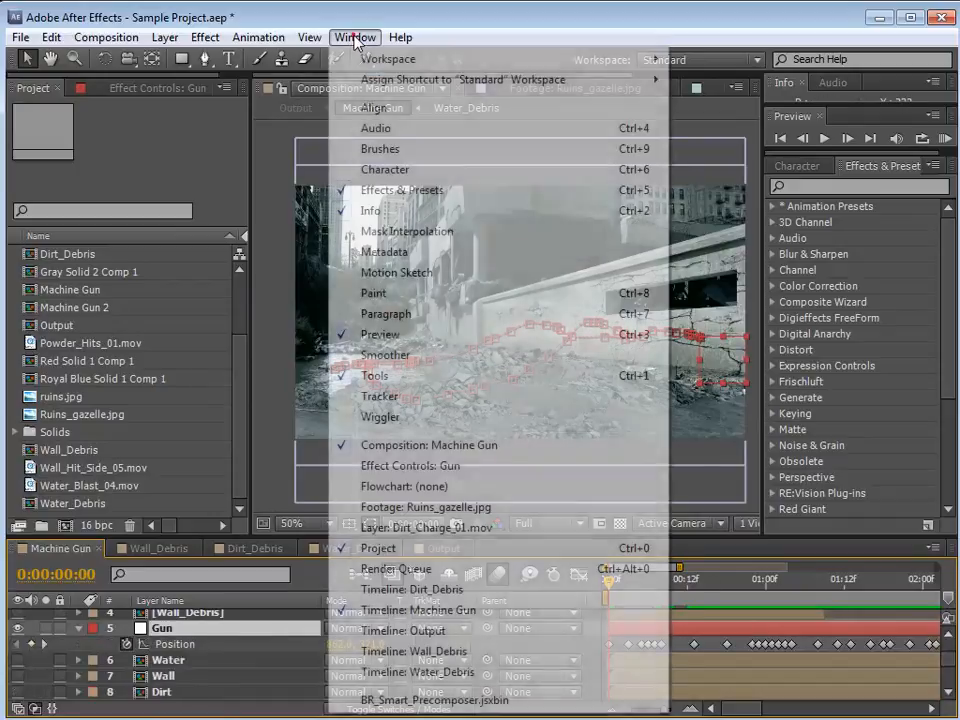
left_click(416, 274)
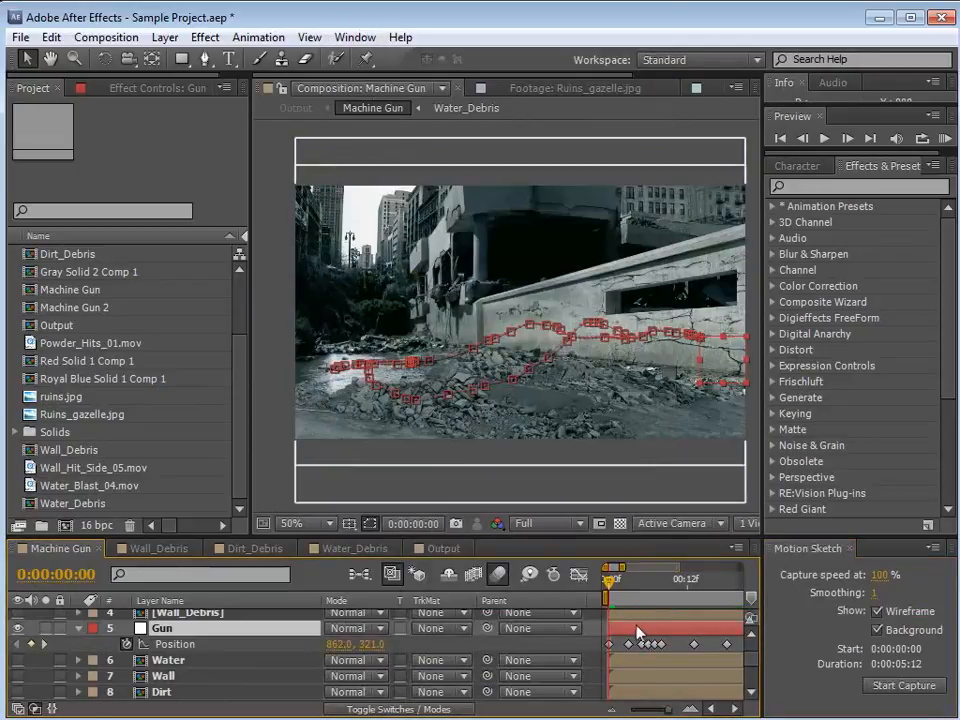
Record a new Gun motion path with Motion Sketch at 100% speed, sweeping over the rubble to the puddle and back across the wall
left_click(880, 686)
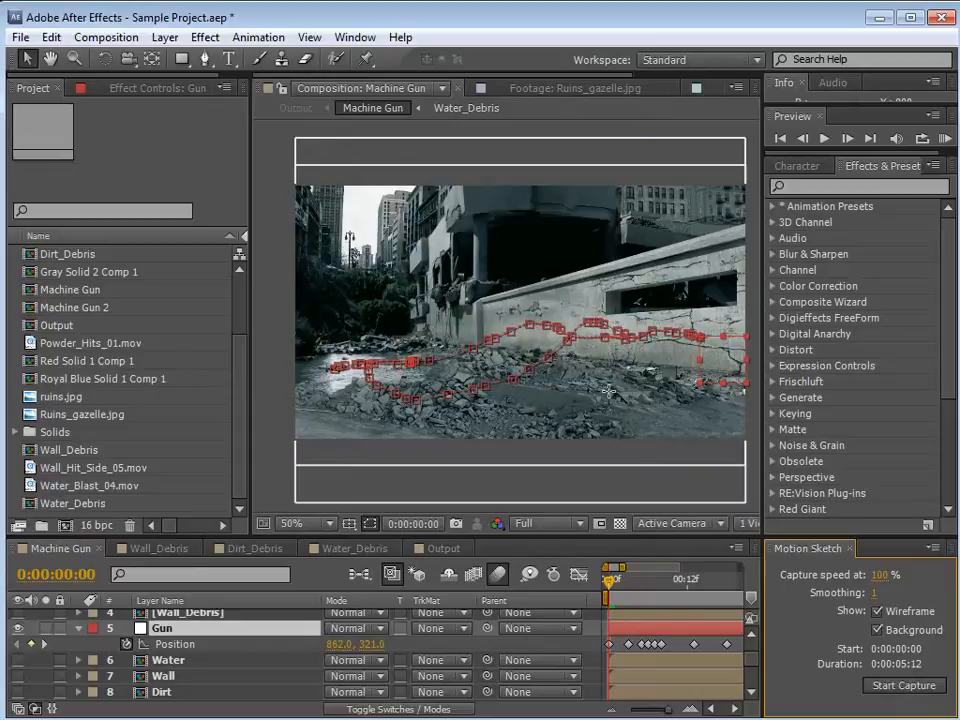
mouse_move(641, 403)
left_mouse_down()
mouse_move(552, 384)
mouse_move(460, 399)
mouse_move(397, 389)
mouse_move(363, 357)
mouse_move(410, 373)
left_mouse_up()
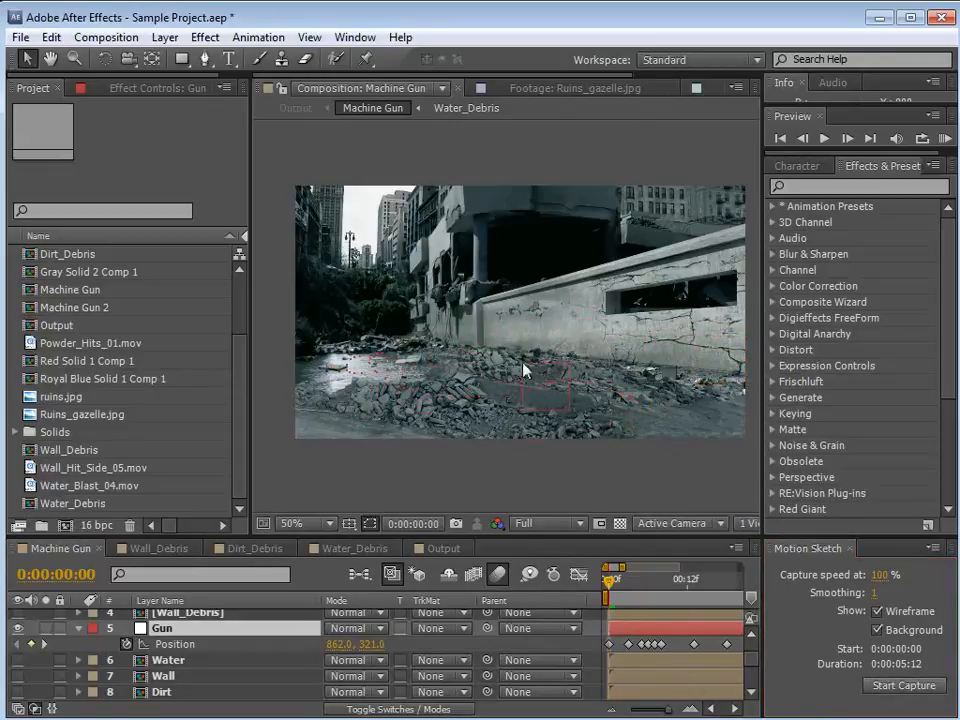
mouse_move(551, 343)
left_mouse_down()
mouse_move(603, 329)
mouse_move(664, 345)
left_mouse_up()
left_click_drag(556, 337, 660, 443)
mouse_move(610, 585)
left_mouse_down()
mouse_move(666, 583)
mouse_move(655, 585)
left_mouse_up()
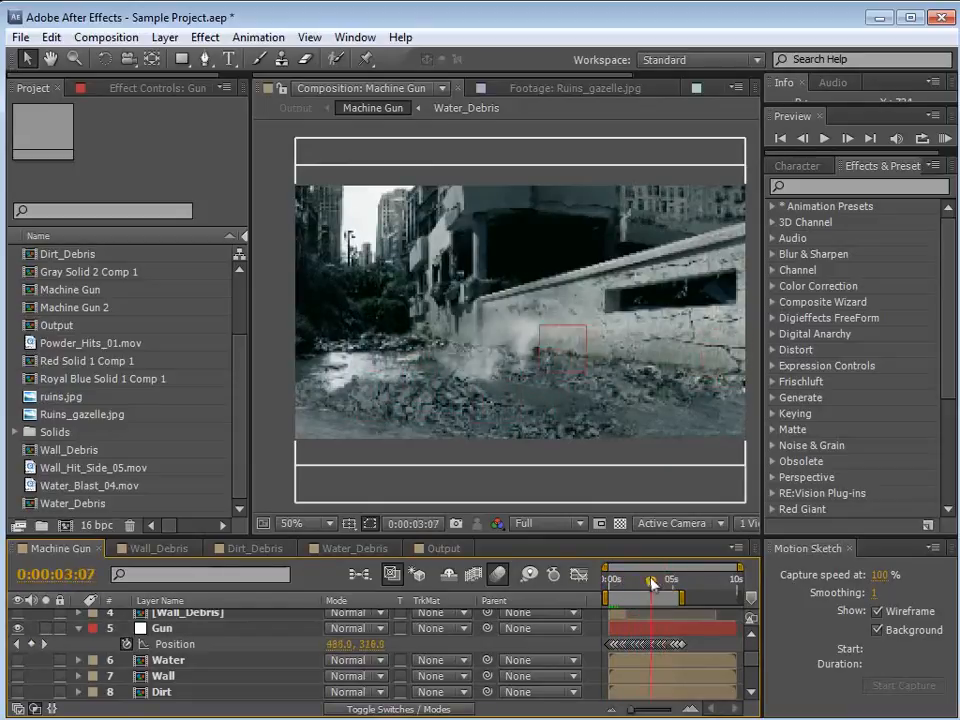
Preview the Output composition with the newly sketched Gun motion
left_click(441, 548)
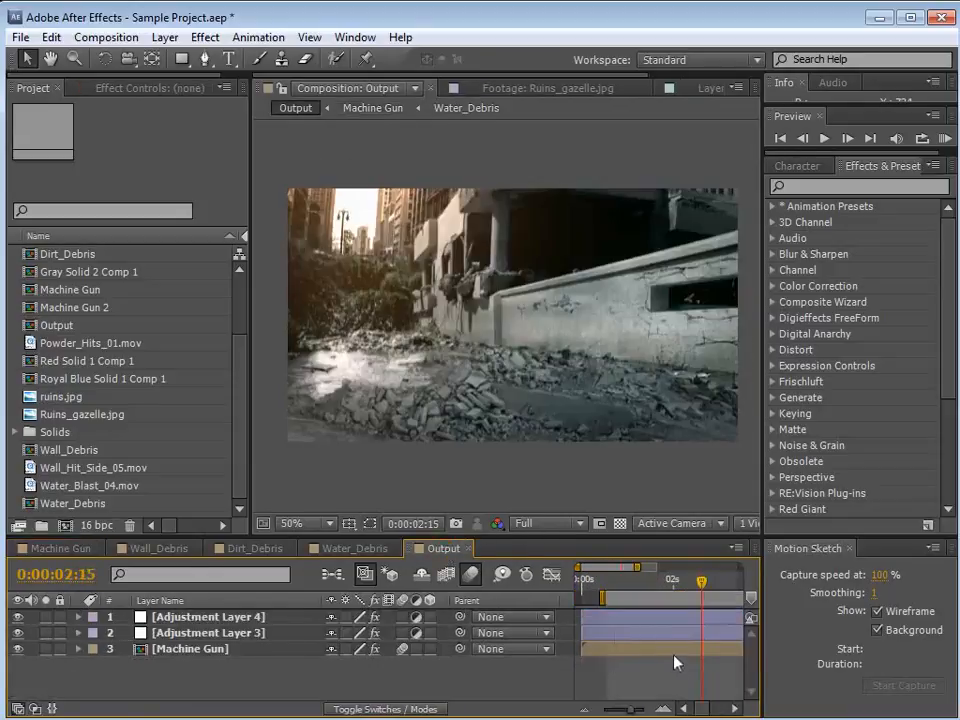
key("minus")
key("KP_0")
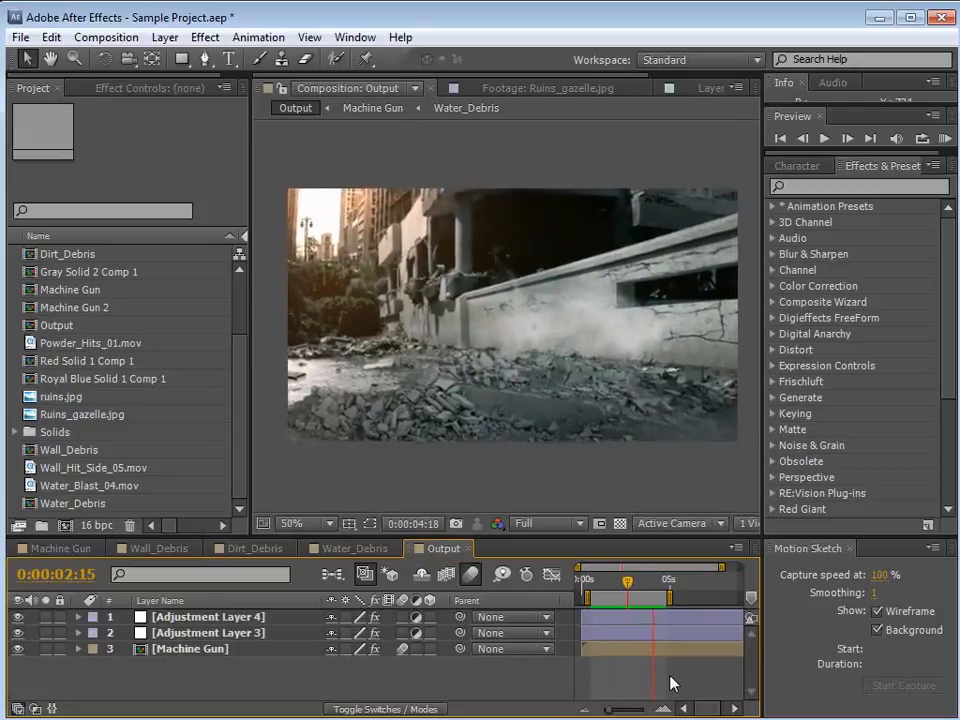
key("space")
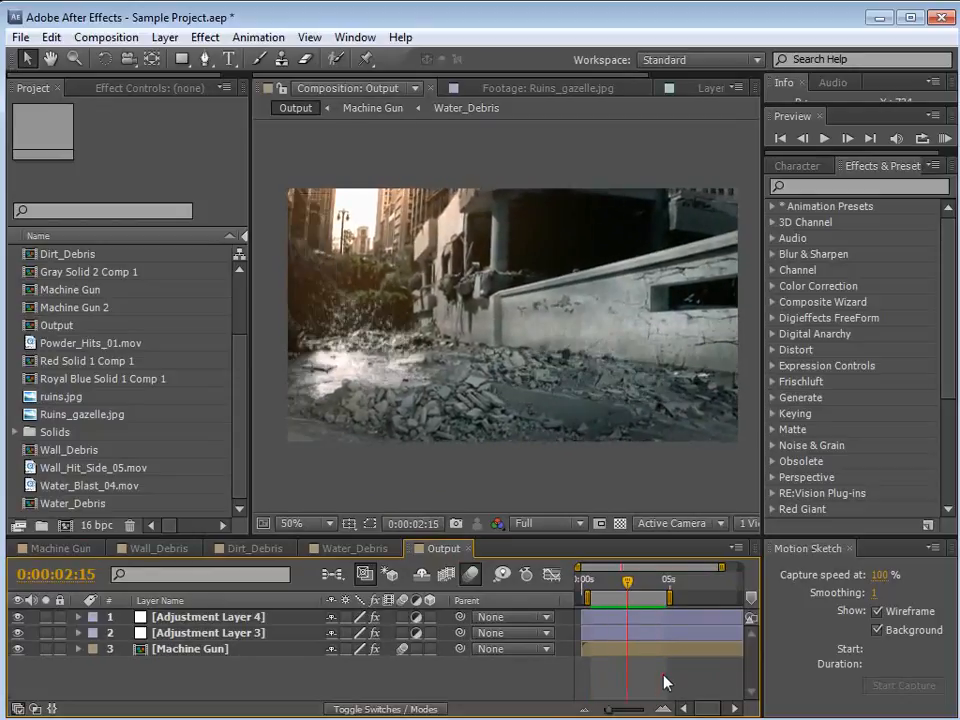
Set the Gun layer's Firerate slider to 5 in the Machine Gun composition and preview the hits
left_click(62, 549)
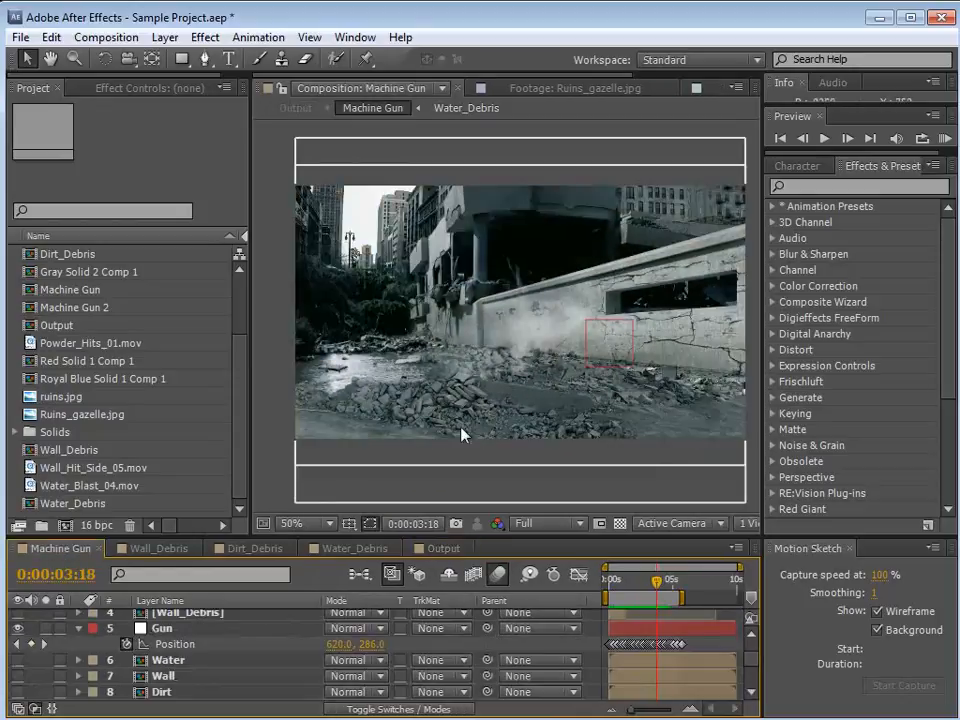
left_click(160, 628)
left_click(117, 88)
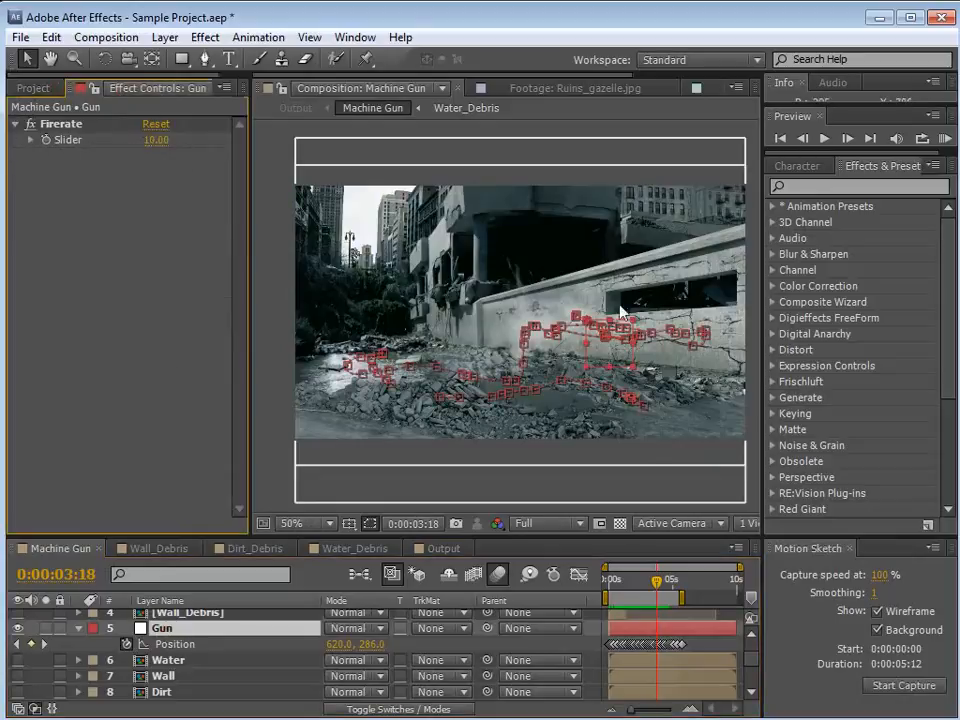
left_click(156, 140)
type("5")
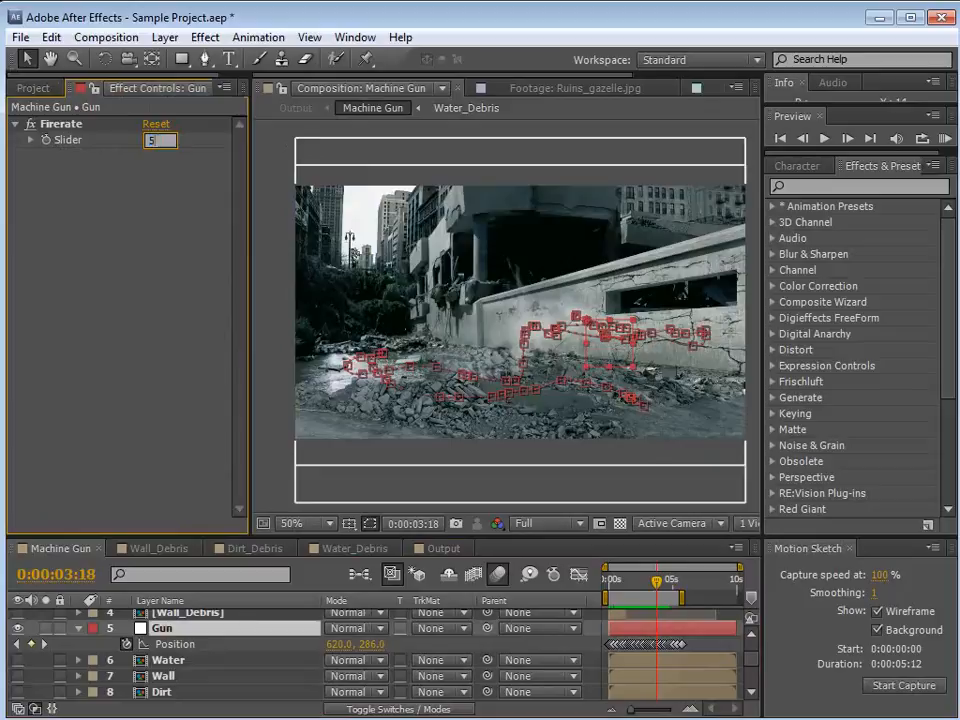
key("Return")
key("KP_0")
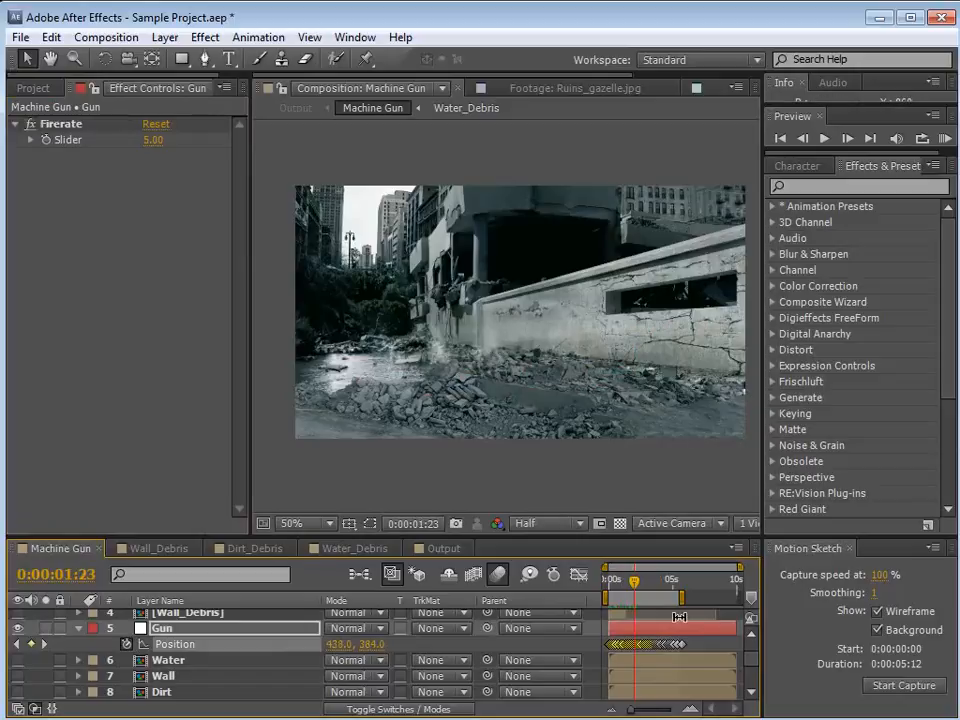
Create a new 960 x 540 composition with the default name Comp 1
key("Home")
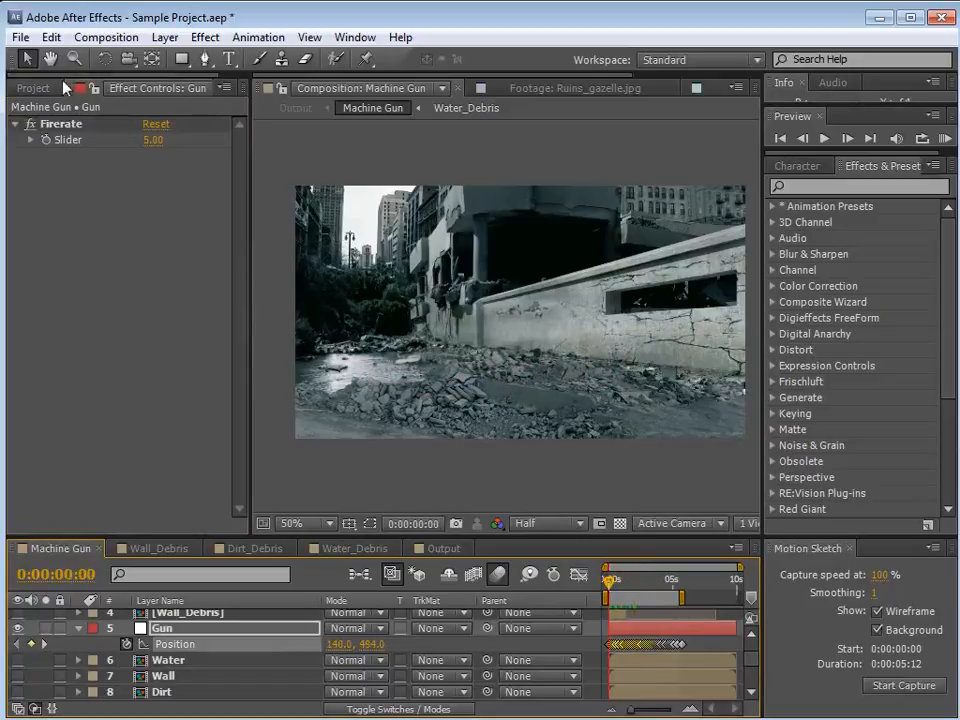
left_click(27, 92)
left_click(109, 37)
left_click(117, 60)
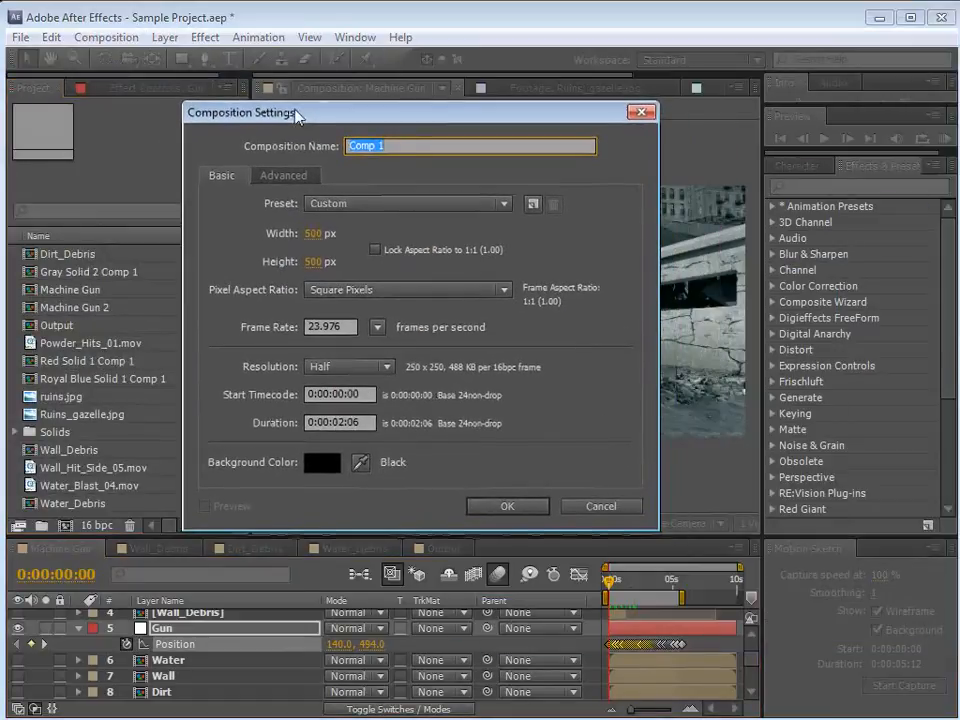
left_click(316, 235)
type("960")
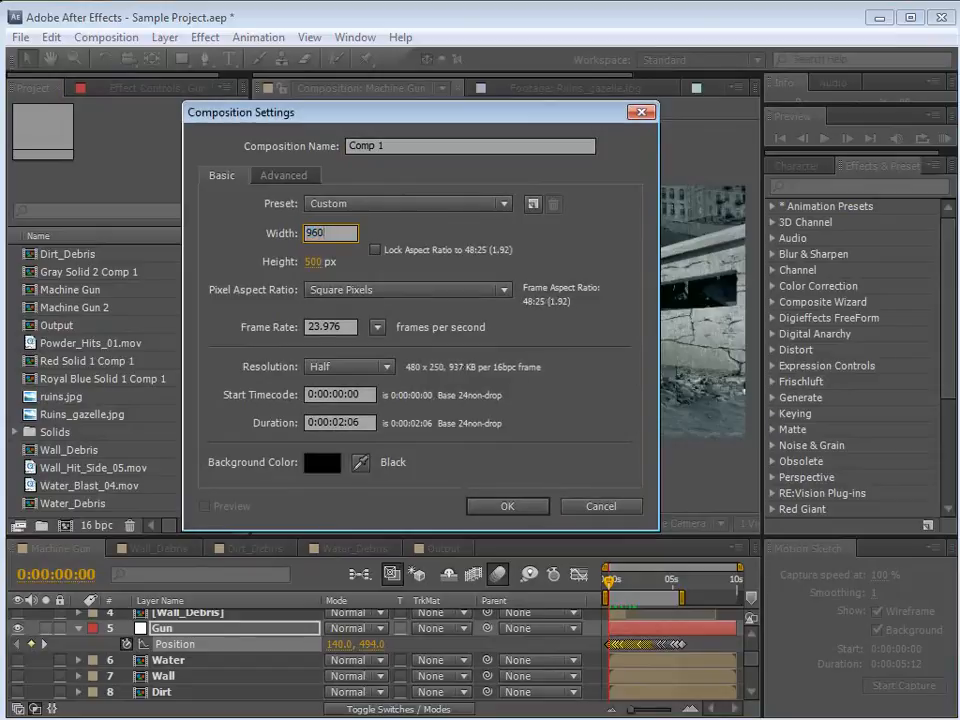
key("Tab")
type("540")
key("Return")
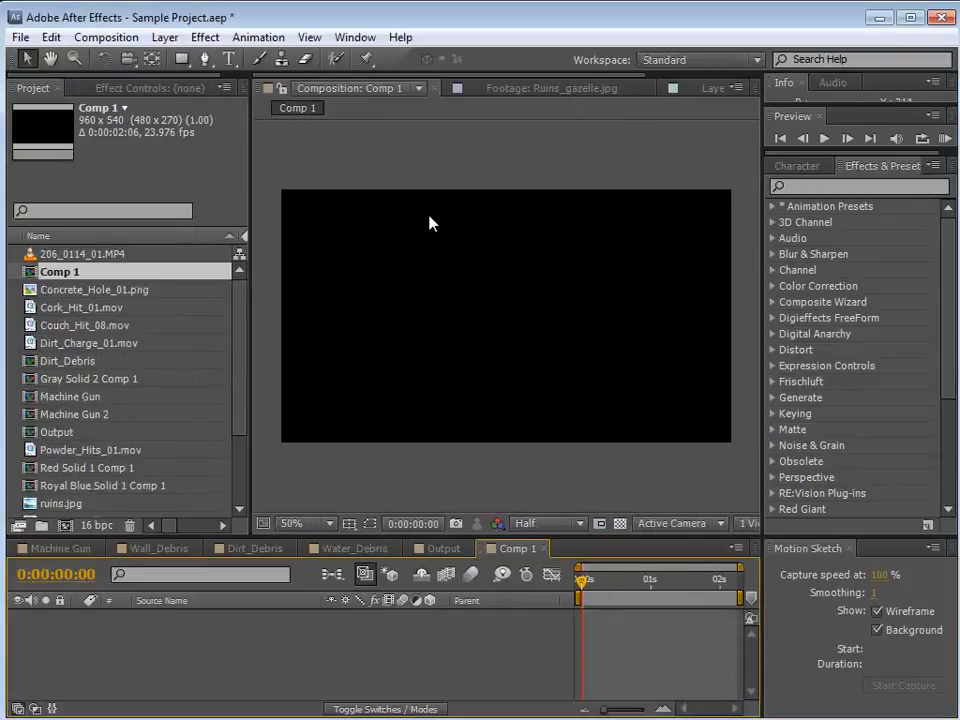
Add ruins.jpg to the new composition and fit the layer to the composition's width
scroll(230, 322, "down", 2)
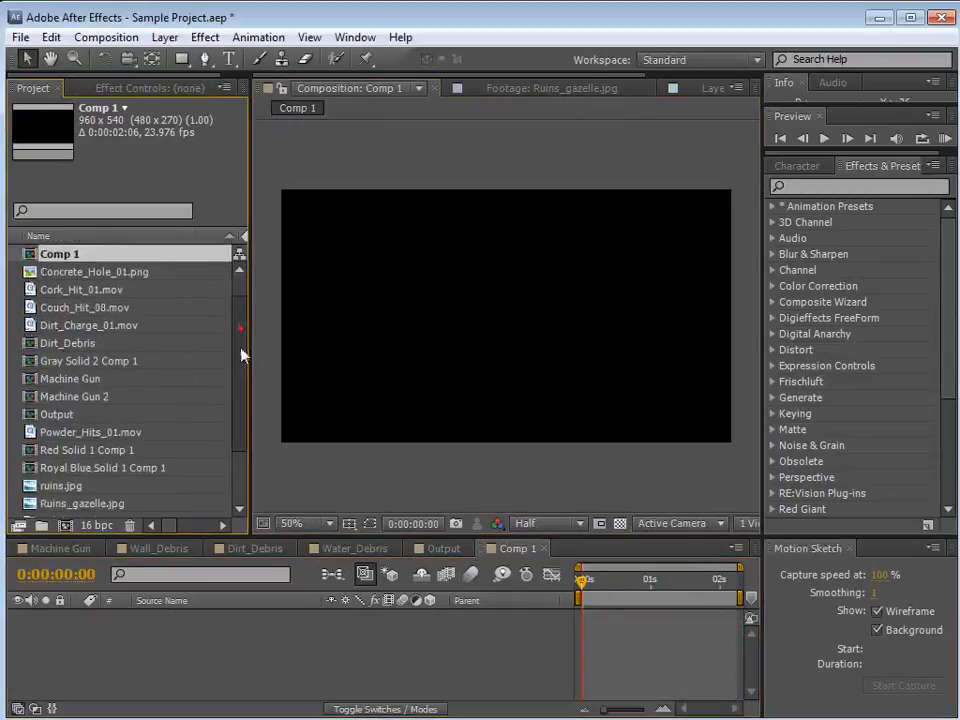
left_click_drag(43, 405, 545, 655)
left_click(491, 362)
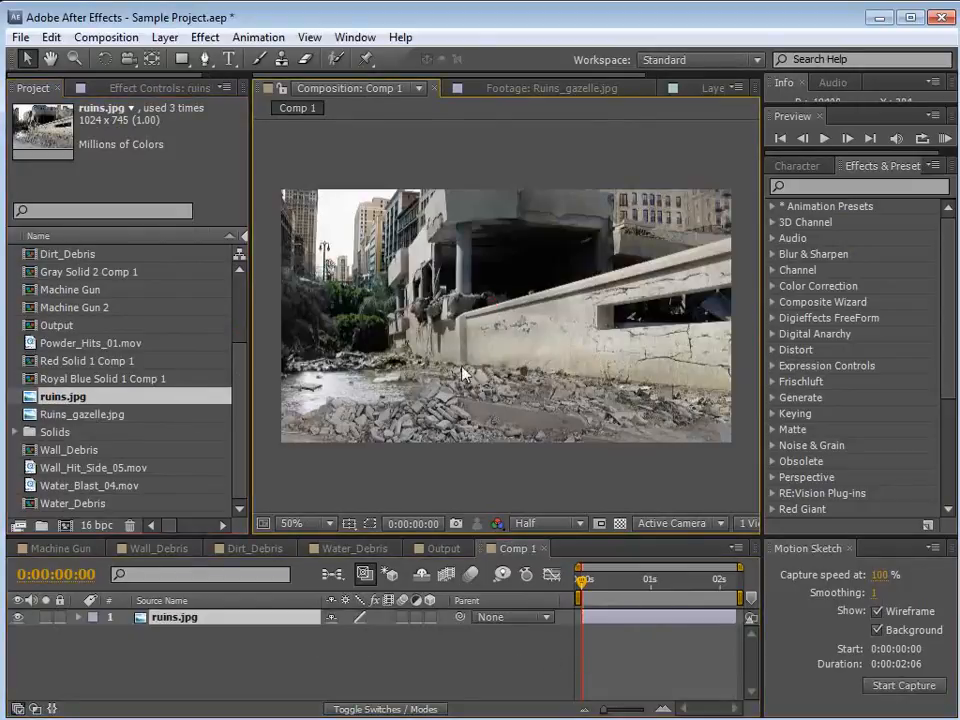
right_click(428, 277)
mouse_move(490, 370)
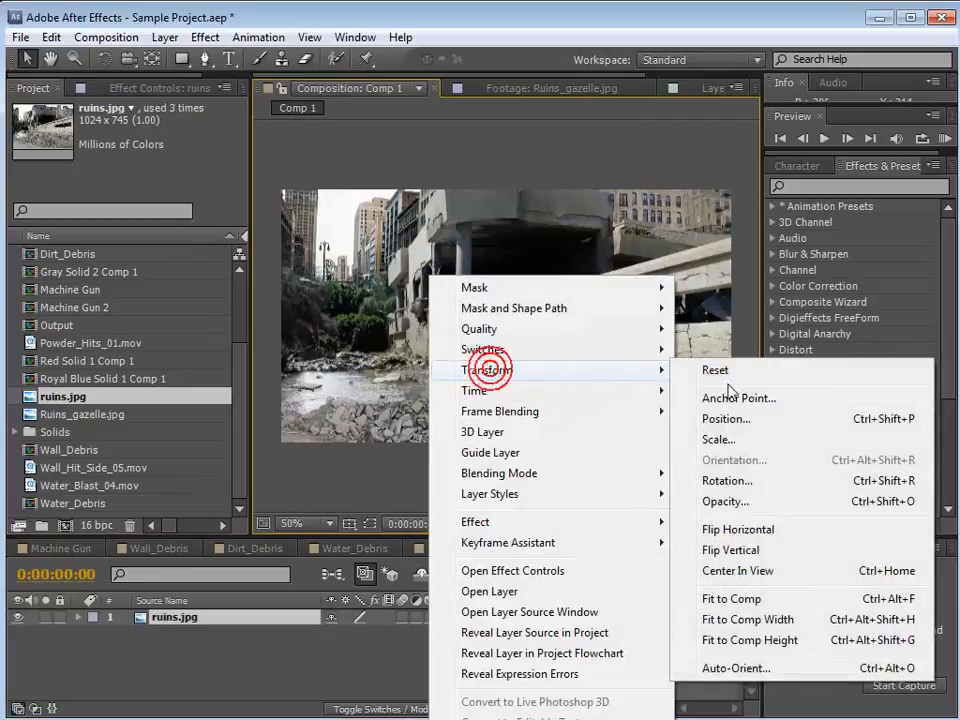
left_click(747, 622)
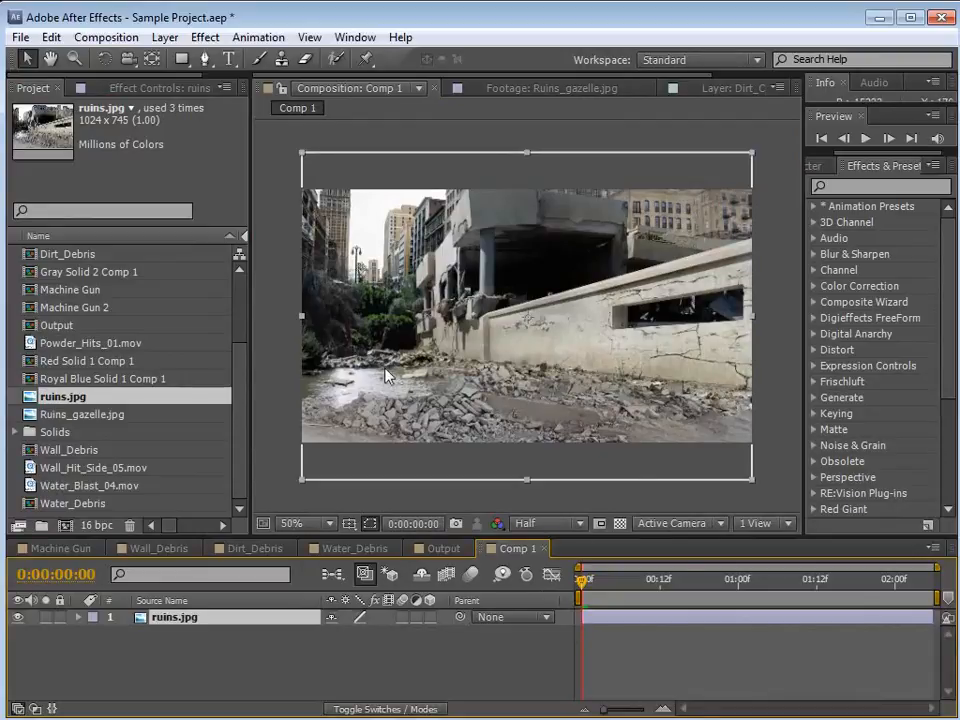
Add a full-size solid named Particular above ruins.jpg and apply the Trapcode Particular effect to it
left_click(165, 37)
mouse_move(189, 58)
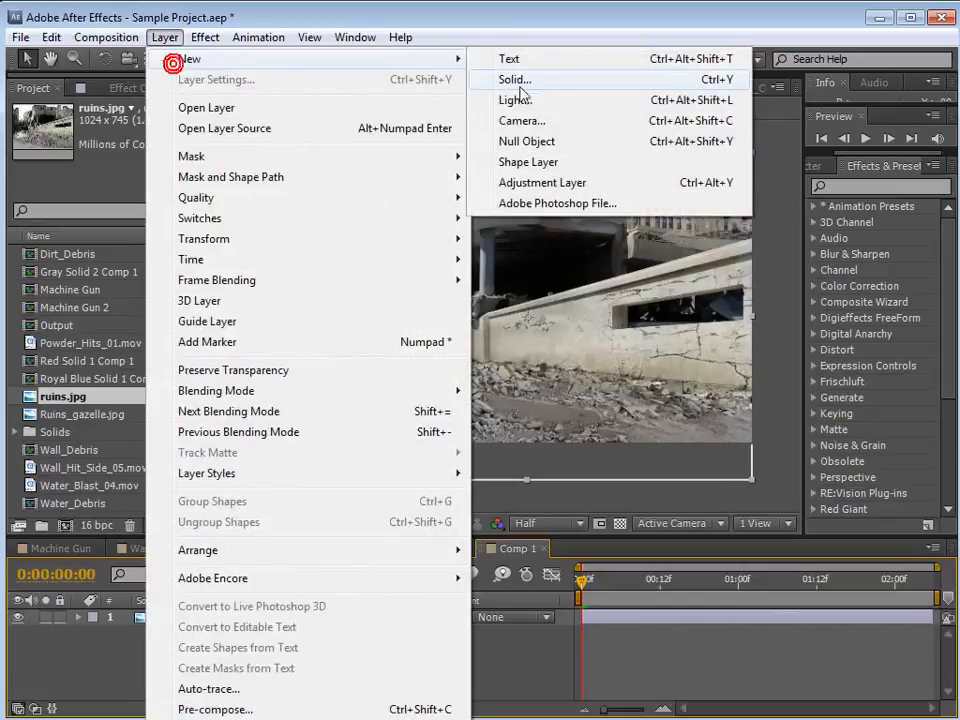
left_click(521, 94)
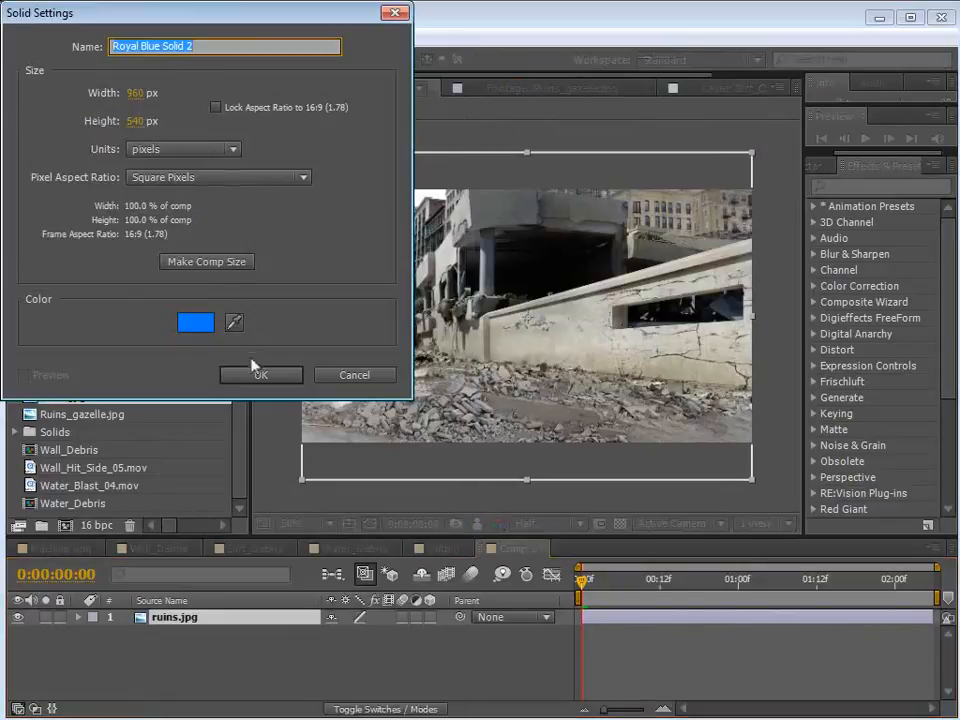
type("Particular")
key("Return")
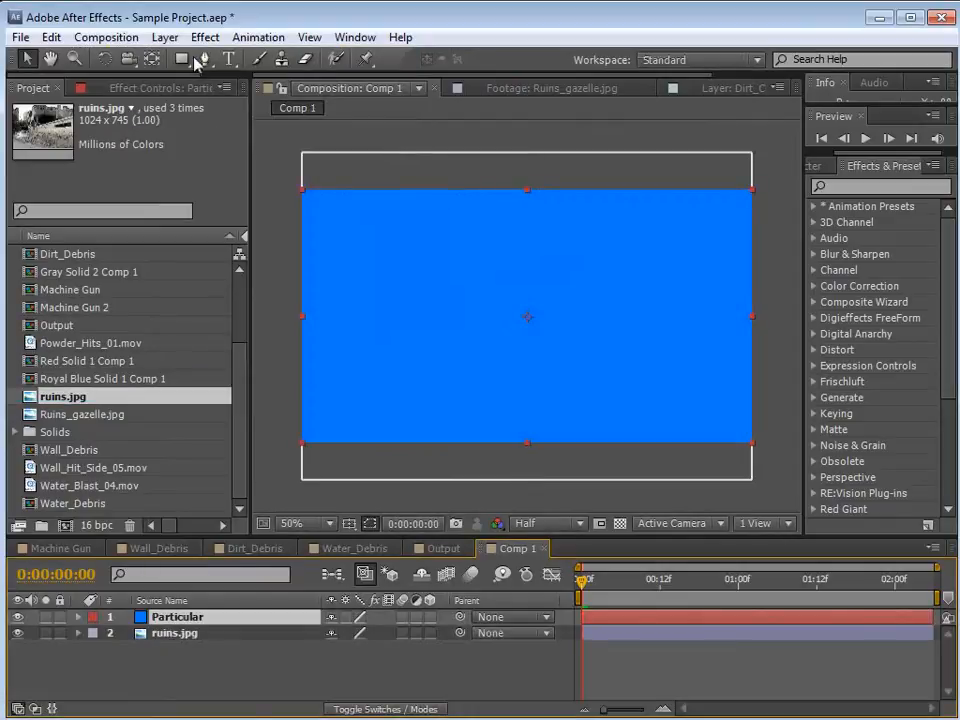
left_click(206, 38)
left_click(261, 686)
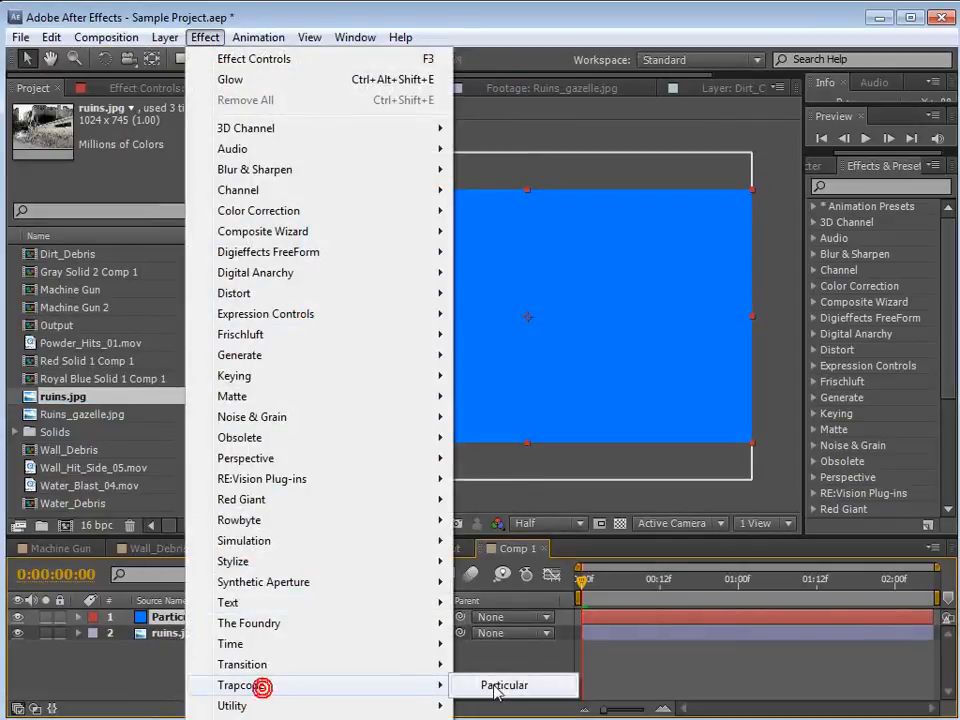
left_click(517, 690)
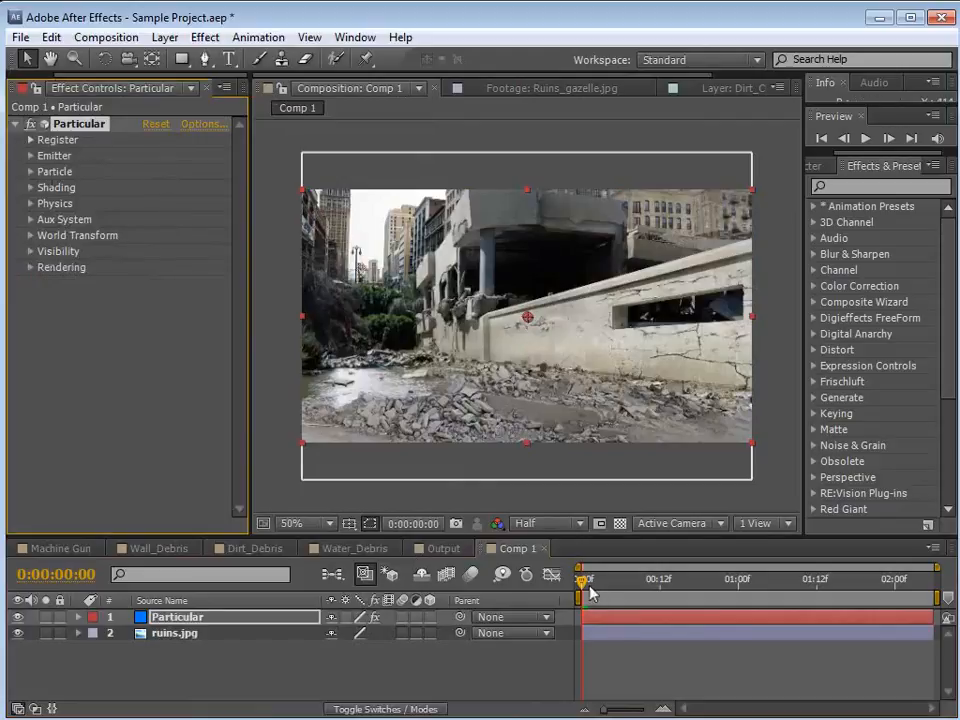
Add a null object to Comp 1 and rename it Gun
left_click(166, 38)
mouse_move(171, 58)
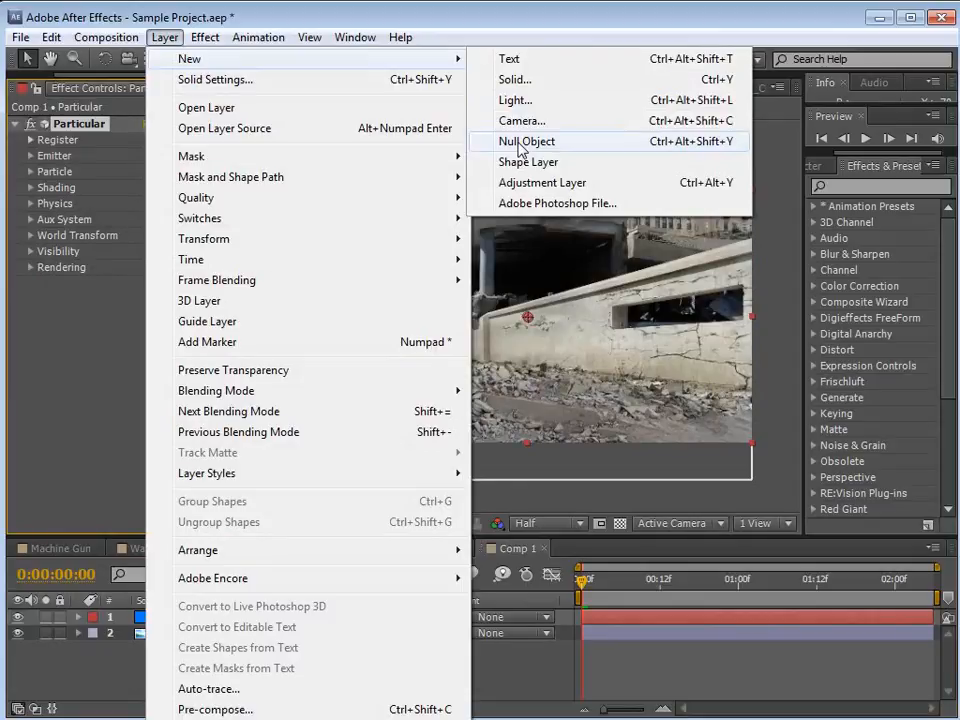
left_click(520, 142)
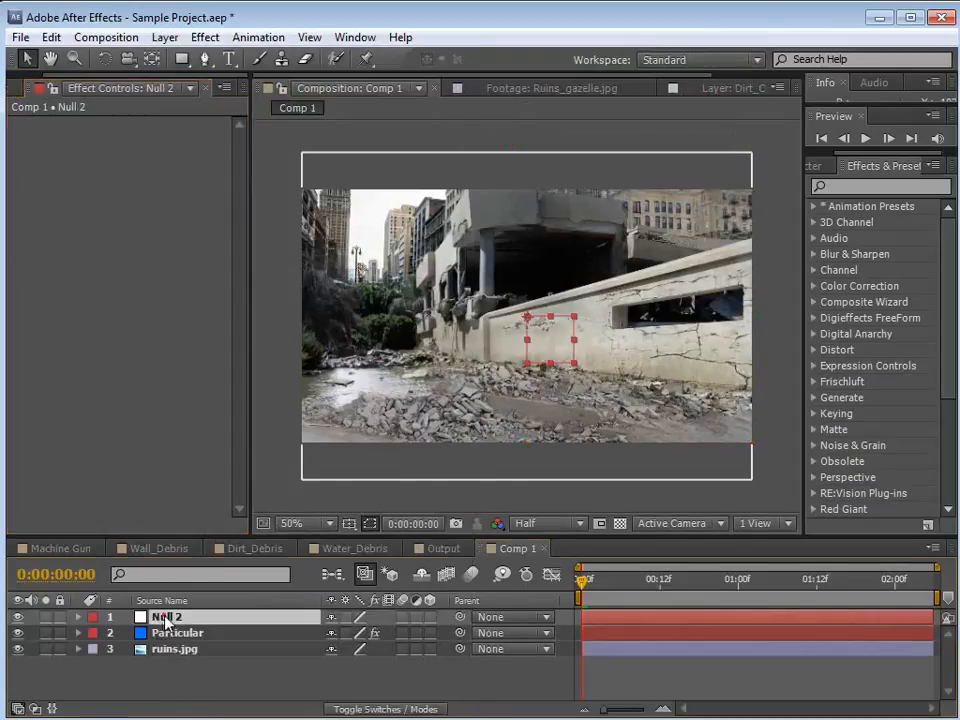
key("Return")
type("Gun")
key("Return")
Link the Particular emitter's Position XY to the Gun null's Position with an expression
left_click(190, 635)
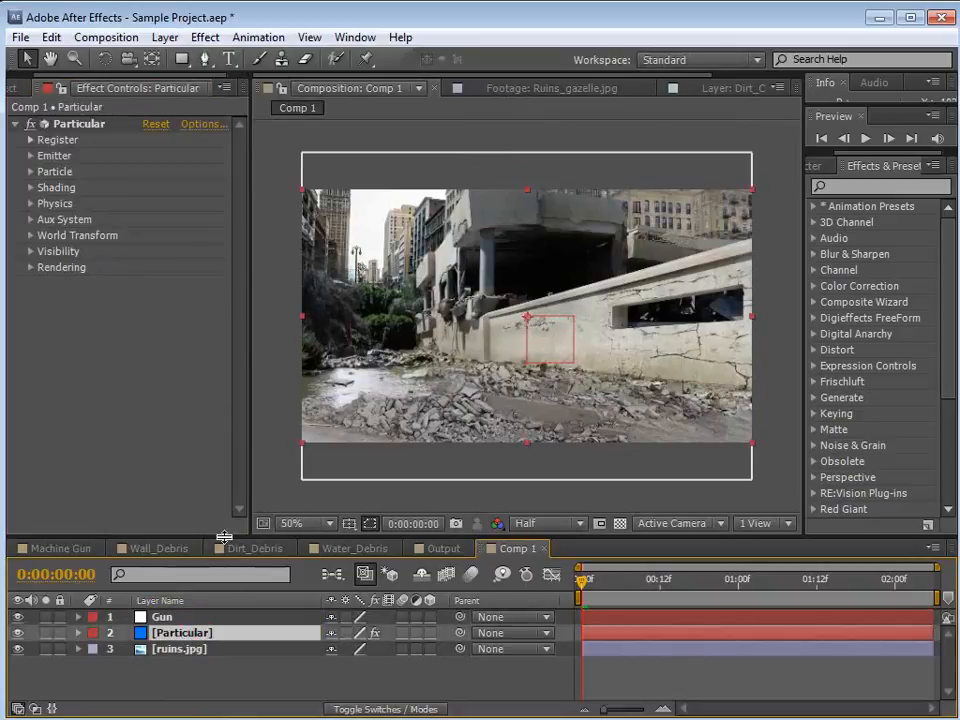
left_click_drag(230, 537, 230, 390)
left_click(32, 157)
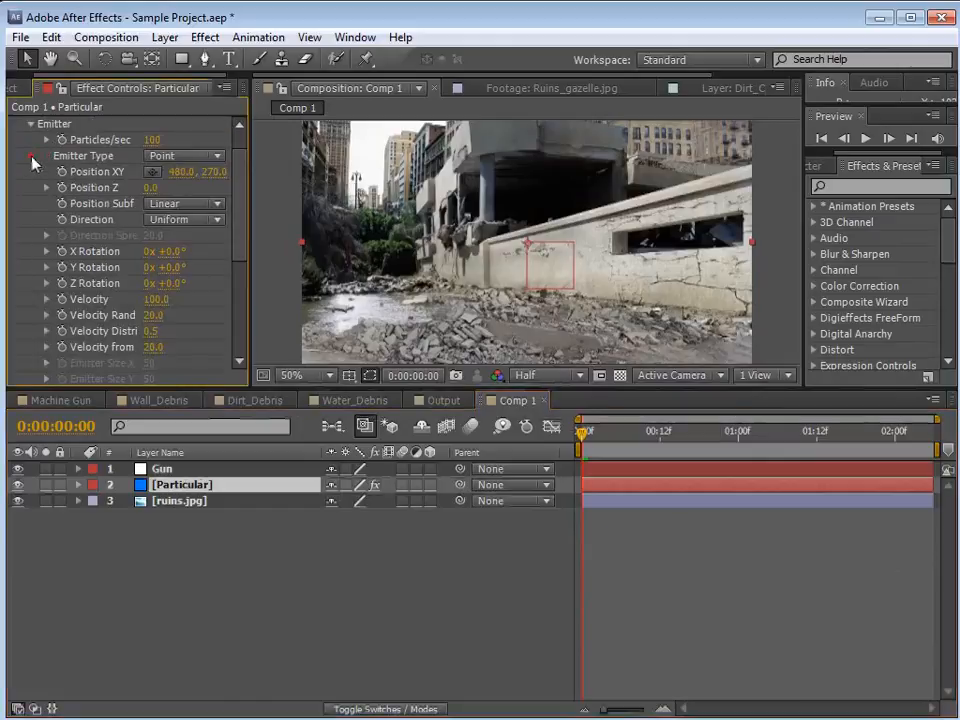
left_click(163, 469)
key("p")
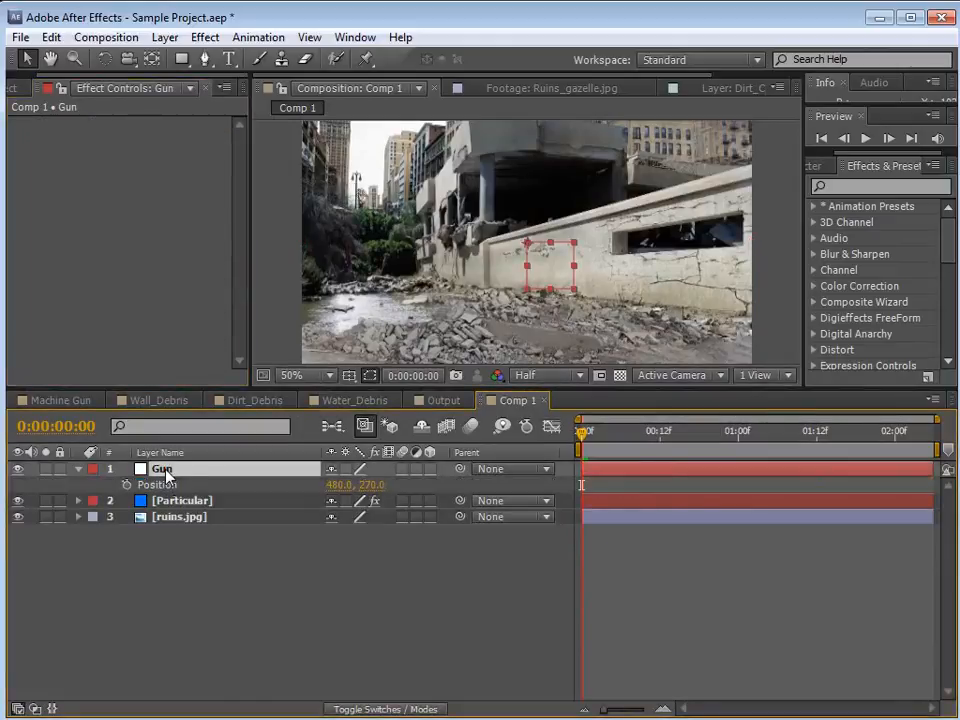
left_click_drag(188, 390, 188, 417)
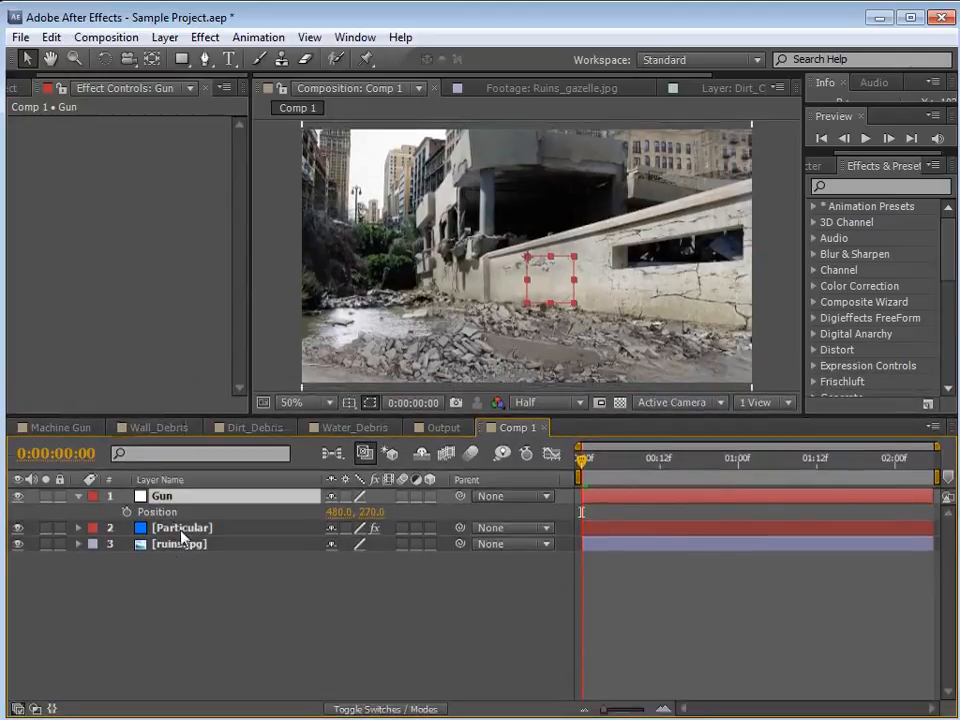
left_click(178, 528)
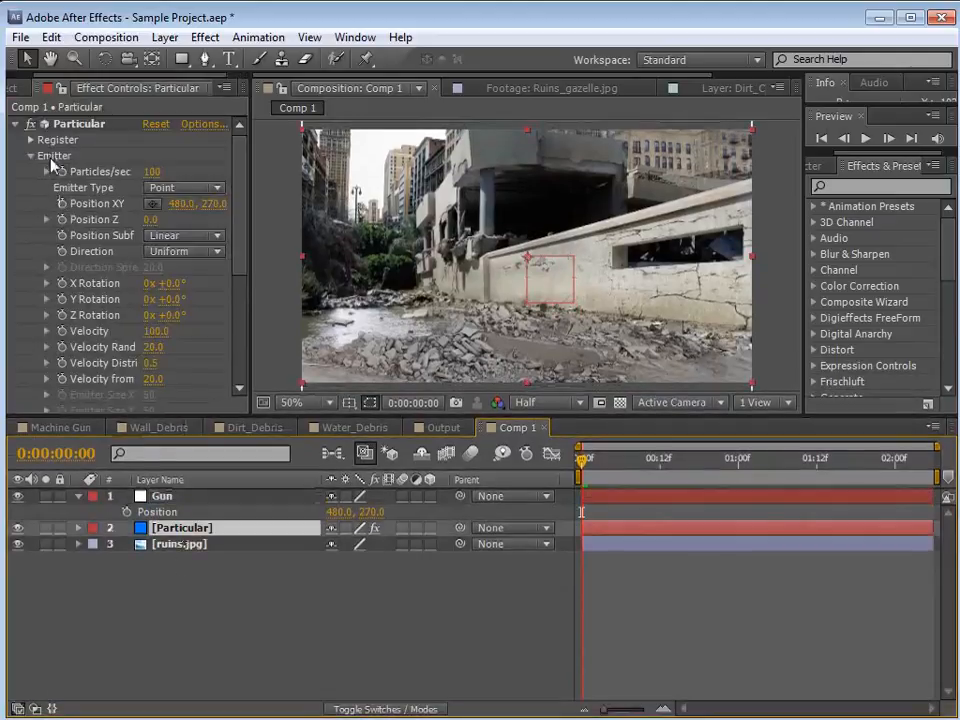
left_click(62, 203, "alt")
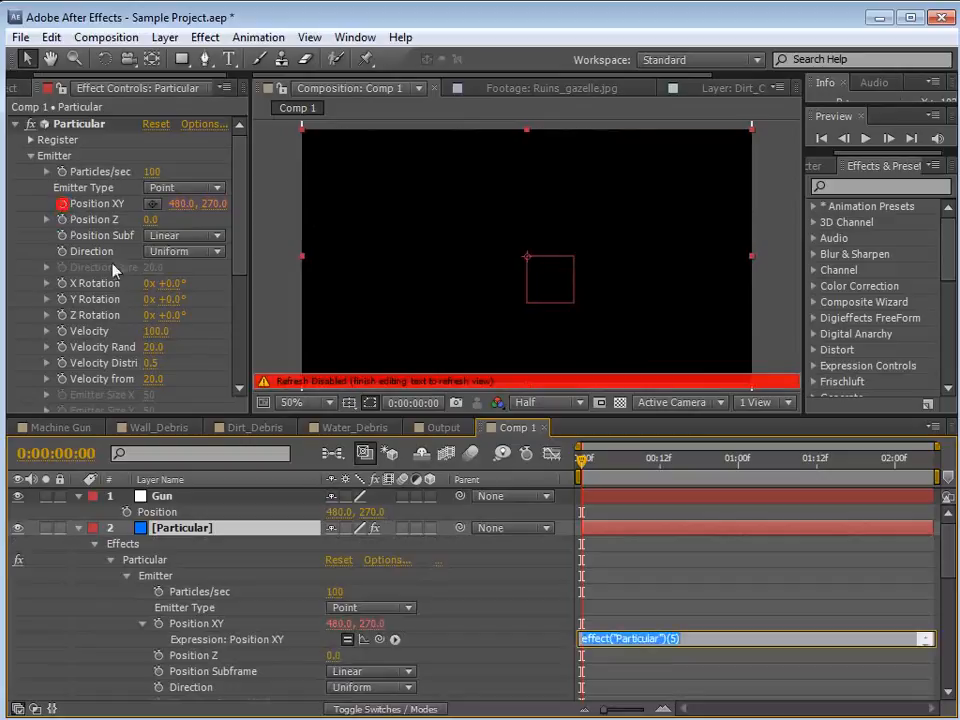
left_click_drag(381, 645, 160, 512)
left_click(611, 590)
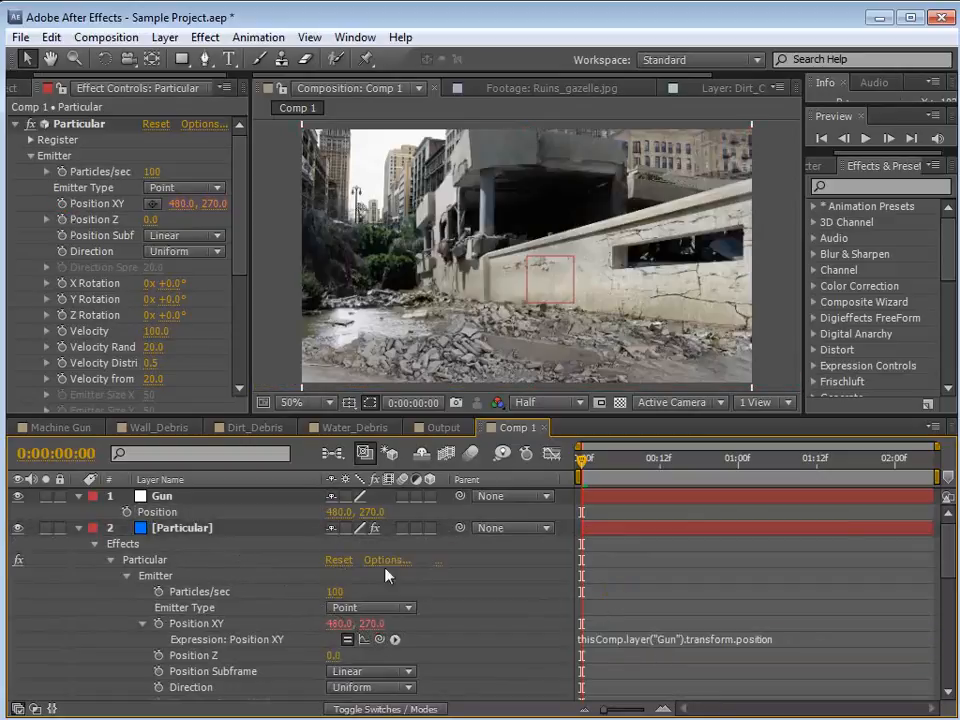
Try keyframing the Gun null's Position across the wall to test that the emitter follows it
left_click(161, 498)
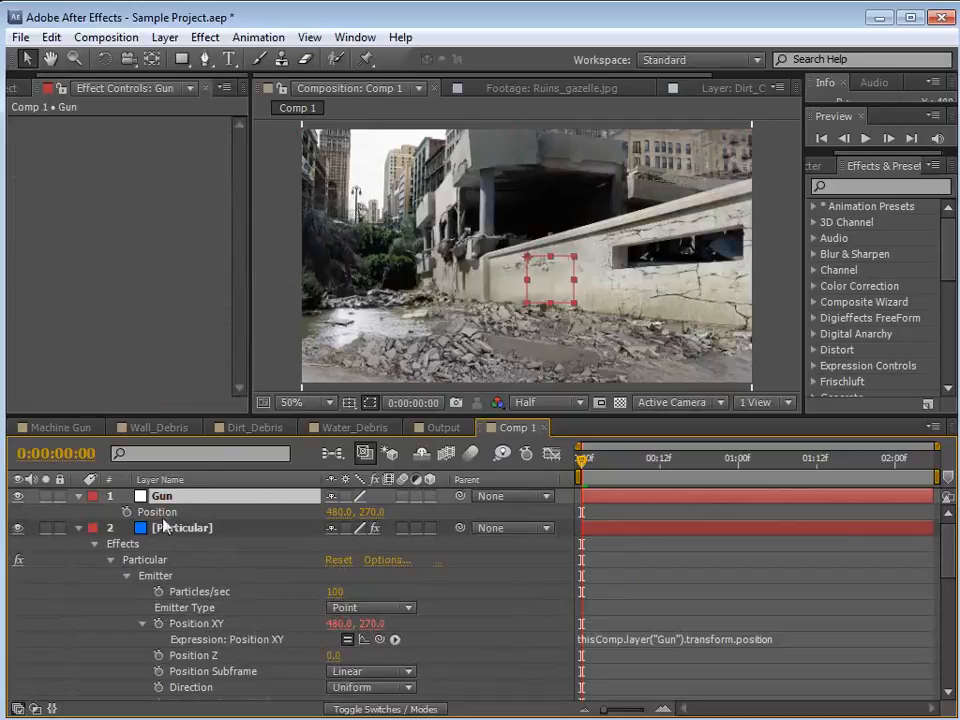
left_click_drag(536, 275, 472, 297)
left_click(127, 512)
left_click_drag(603, 472, 658, 457)
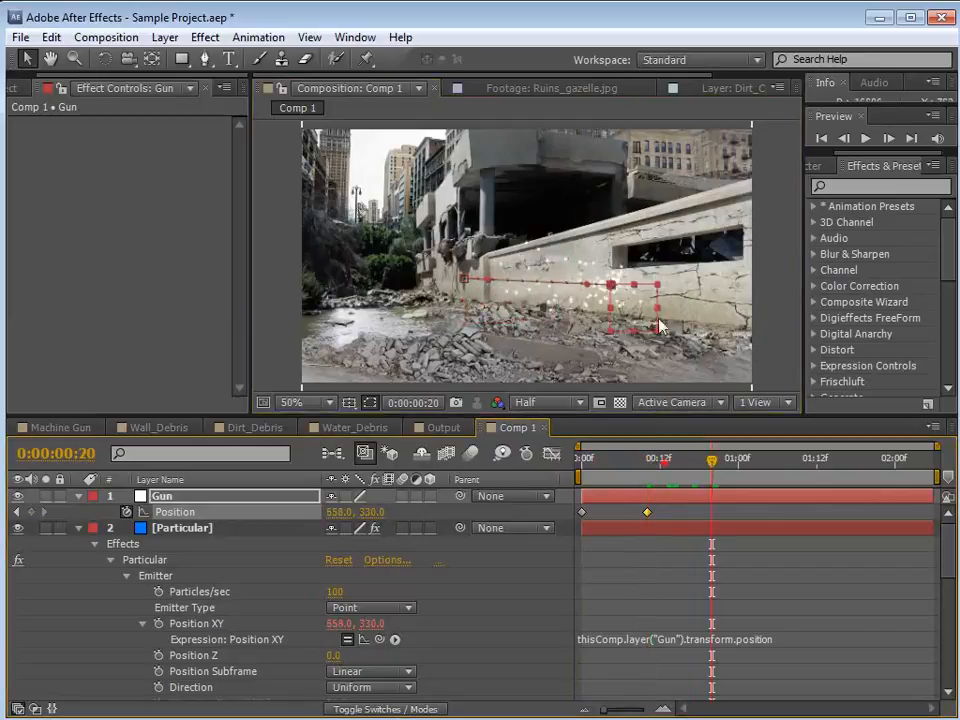
left_click_drag(660, 325, 577, 212)
Remove the Gun null's Position keyframes and return to the first frame
left_click_drag(711, 460, 598, 529)
key("Delete")
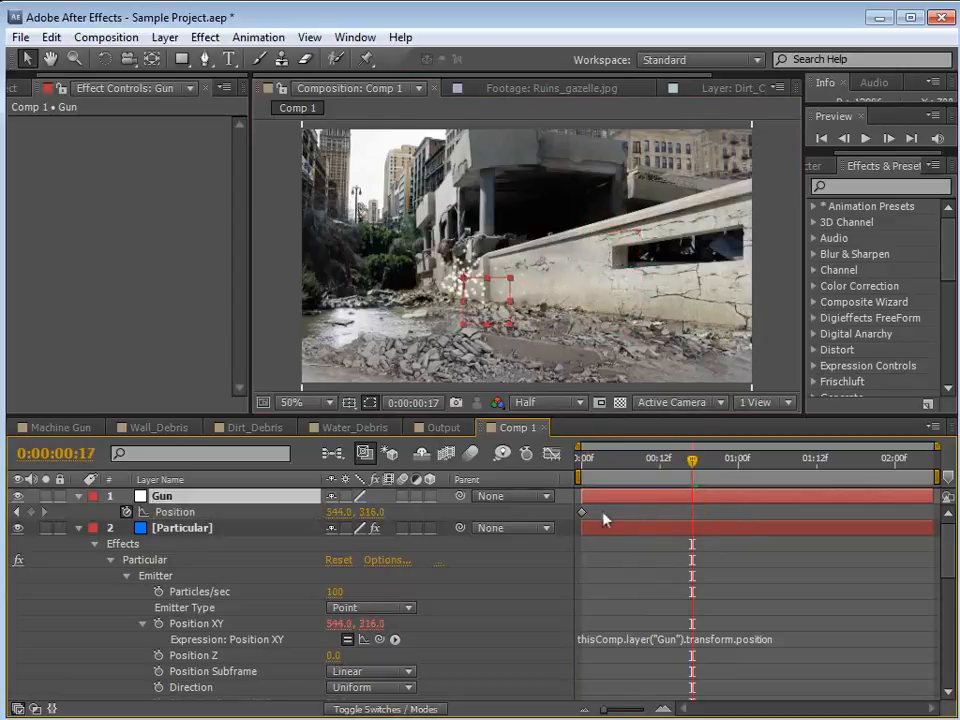
left_click(600, 511)
left_click(604, 530)
key("Home")
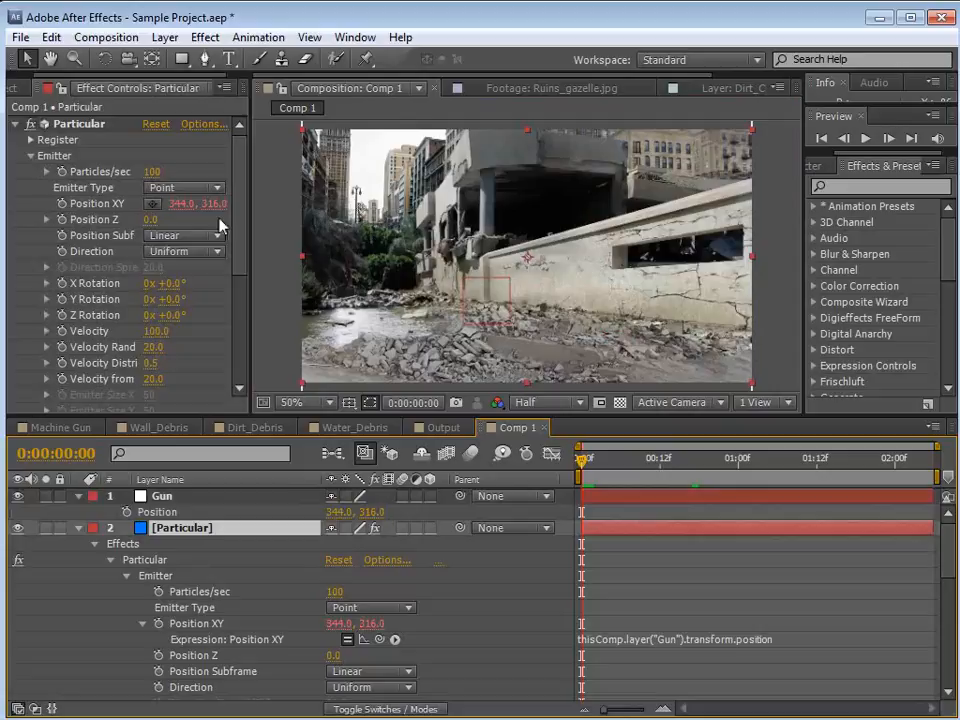
Set the Particular emitter's Velocity, Velocity Random, Velocity Distribution and Velocity from Motion to 0
left_click_drag(249, 238, 316, 265)
left_click(183, 331)
type("0")
key("Return")
left_click(185, 347)
type("0")
key("Tab")
type("0")
key("Tab")
type("0")
Keyframe the Gun null's Position moving along the wall from frame 4 to about 734, 372 at frame 17
left_click_drag(597, 462, 621, 462)
left_click(611, 501)
left_click_drag(513, 305, 574, 306)
left_click_drag(626, 468, 692, 474)
left_click(127, 512)
mouse_move(578, 298)
left_mouse_down()
mouse_move(675, 326)
mouse_move(690, 306)
left_mouse_up()
left_click(716, 562)
scroll(618, 345, "up", 2)
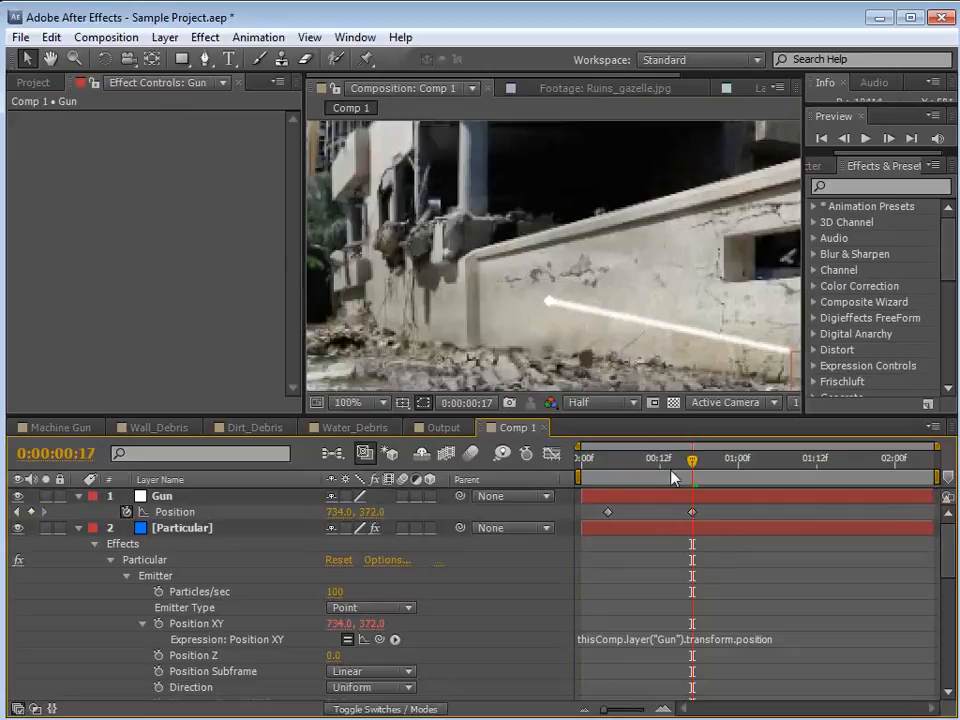
Set the Particular emitter's Particles/sec to 35 and scrub through the frames to check the dotted hit trail
left_click(618, 534)
left_click(180, 173)
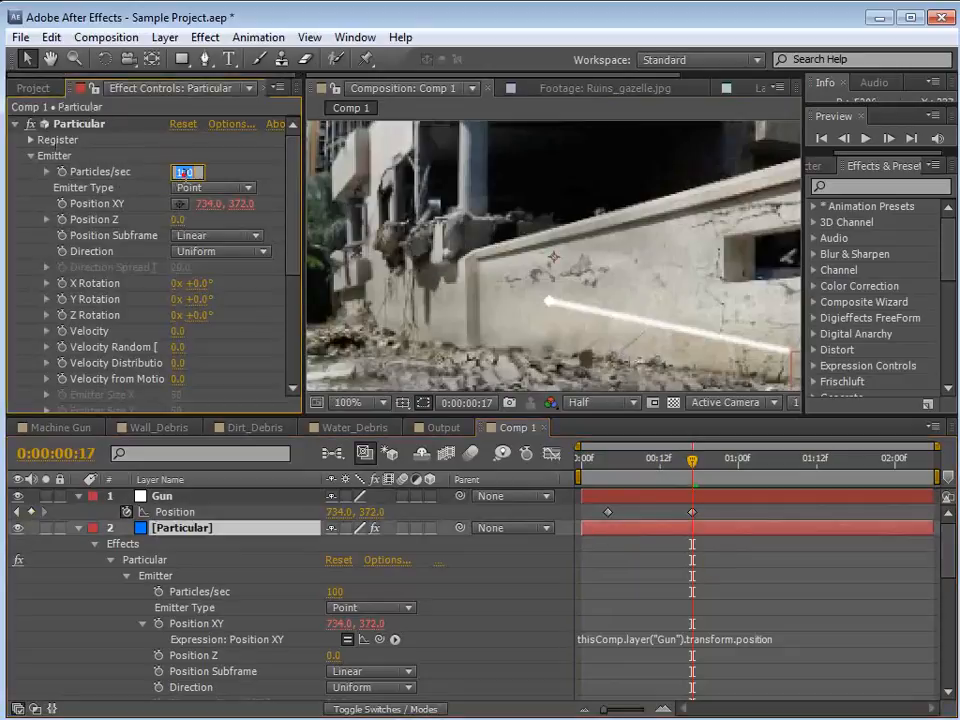
key("Return")
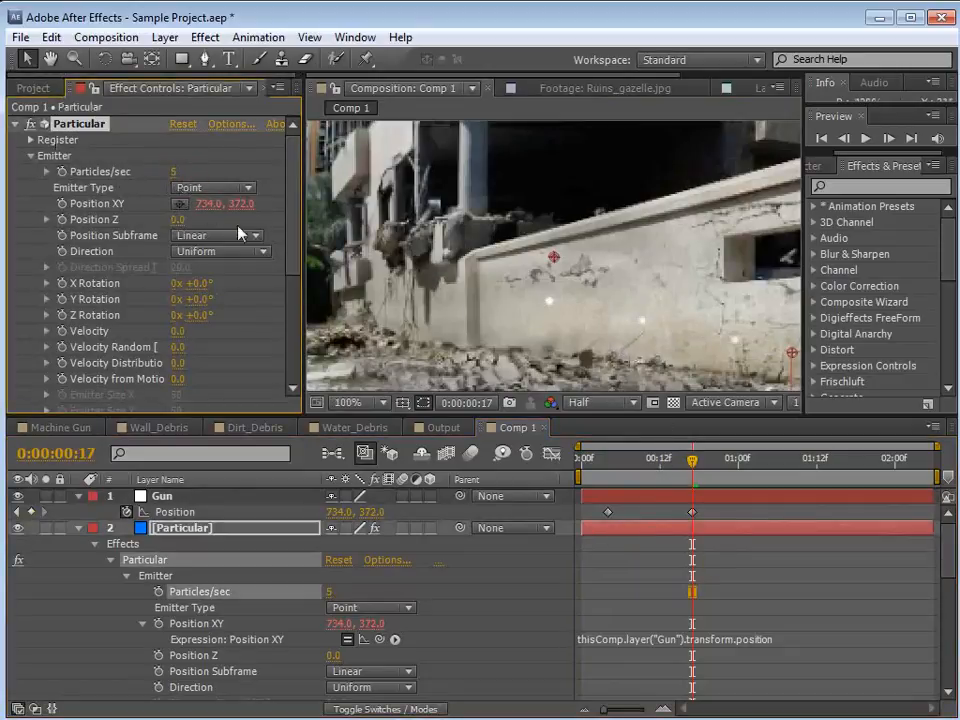
left_click_drag(173, 172, 174, 172)
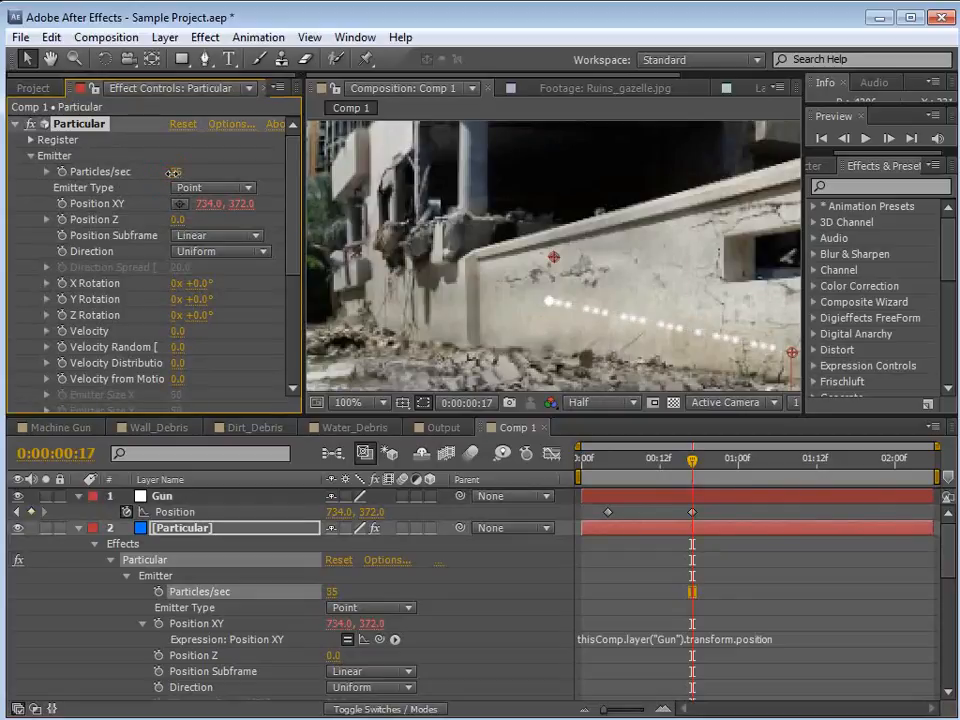
left_click_drag(691, 466, 660, 474)
scroll(636, 372, "down", 1)
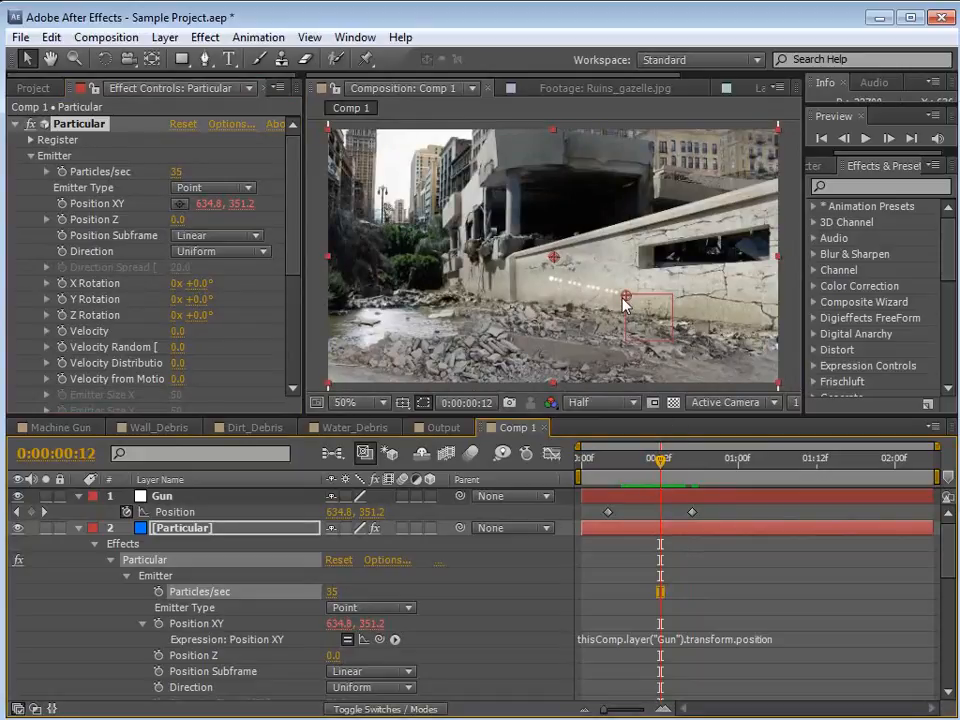
mouse_move(647, 462)
left_mouse_down()
mouse_move(609, 460)
mouse_move(647, 460)
left_mouse_up()
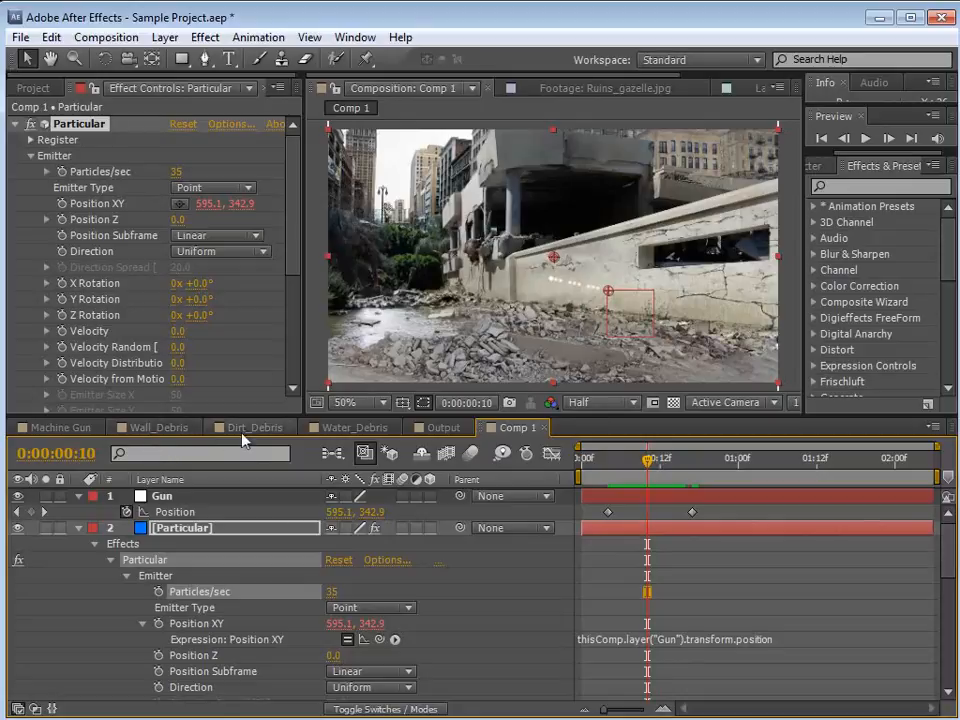
Review the debris footage in the Wall_Debris, Dirt_Debris and Water_Debris compositions
left_click(163, 430)
left_click(633, 463)
left_click_drag(637, 470, 729, 466)
left_click(249, 430)
left_click(678, 600)
left_click(354, 427)
left_click(645, 466)
left_click_drag(645, 470, 697, 466)
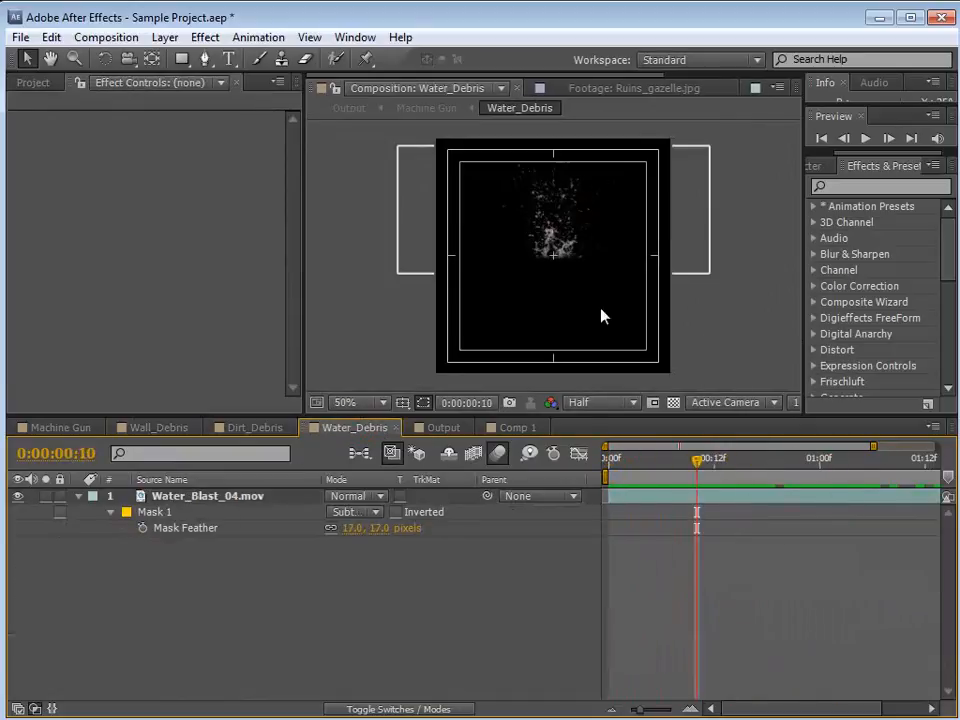
Examine the Water_Debris splash at 100% zoom and Full resolution around frame 10
scroll(588, 295, "up", 1)
key("space")
left_click(595, 403)
left_click(603, 452)
key("space")
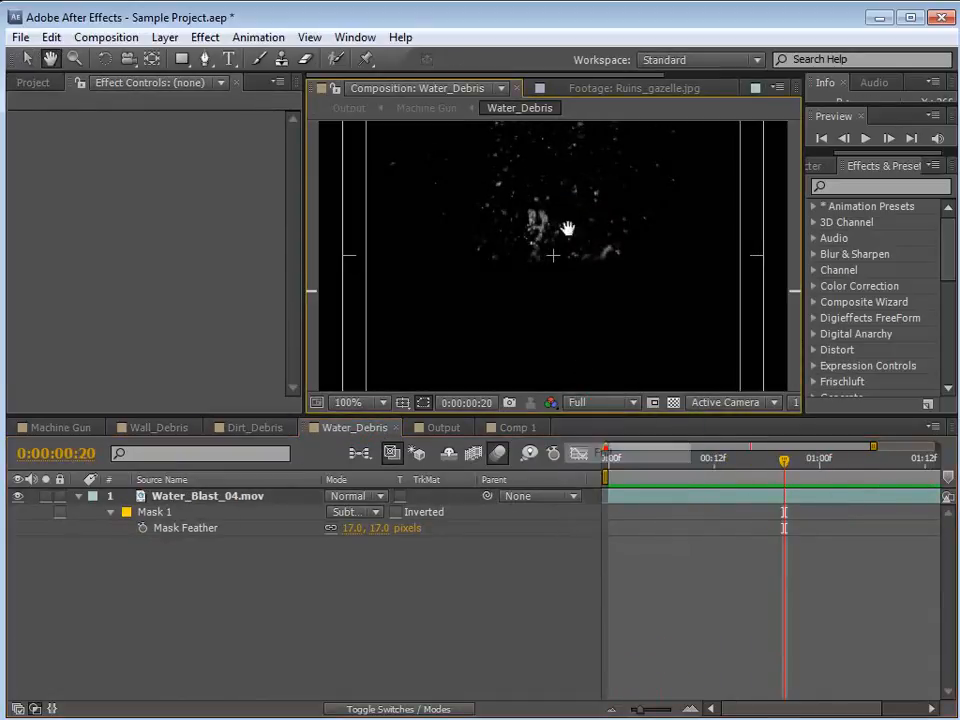
left_click_drag(572, 187, 557, 262)
left_click_drag(632, 467, 697, 472)
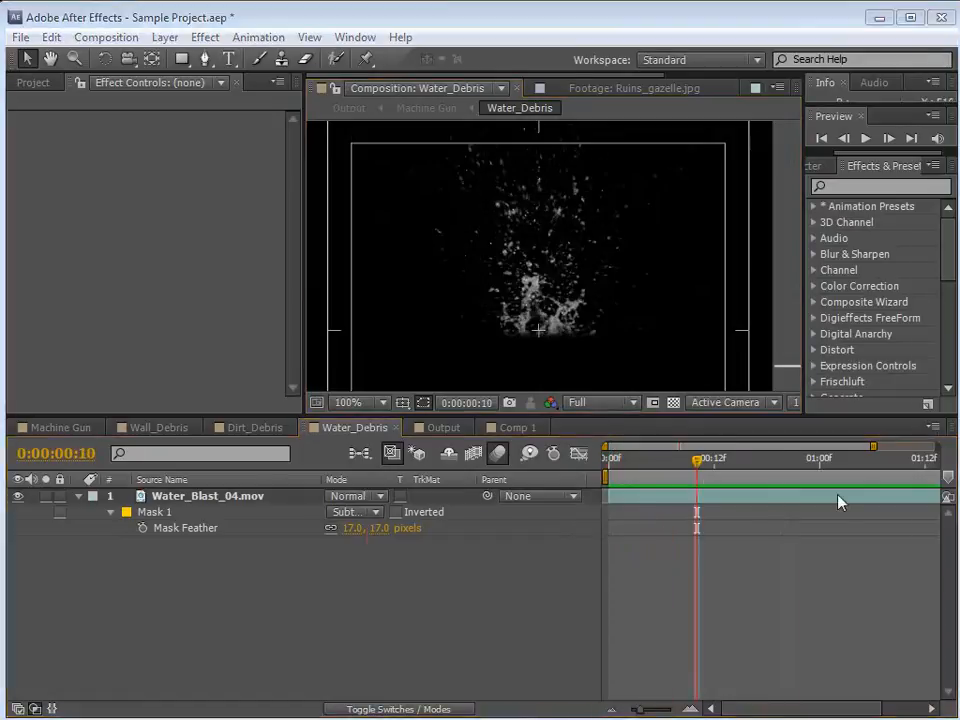
Switch to Firefox and look through the Action Essentials 2 product page's stock footage features, then return to After Effects
key("alt+Tab")
left_click_drag(917, 270, 917, 403)
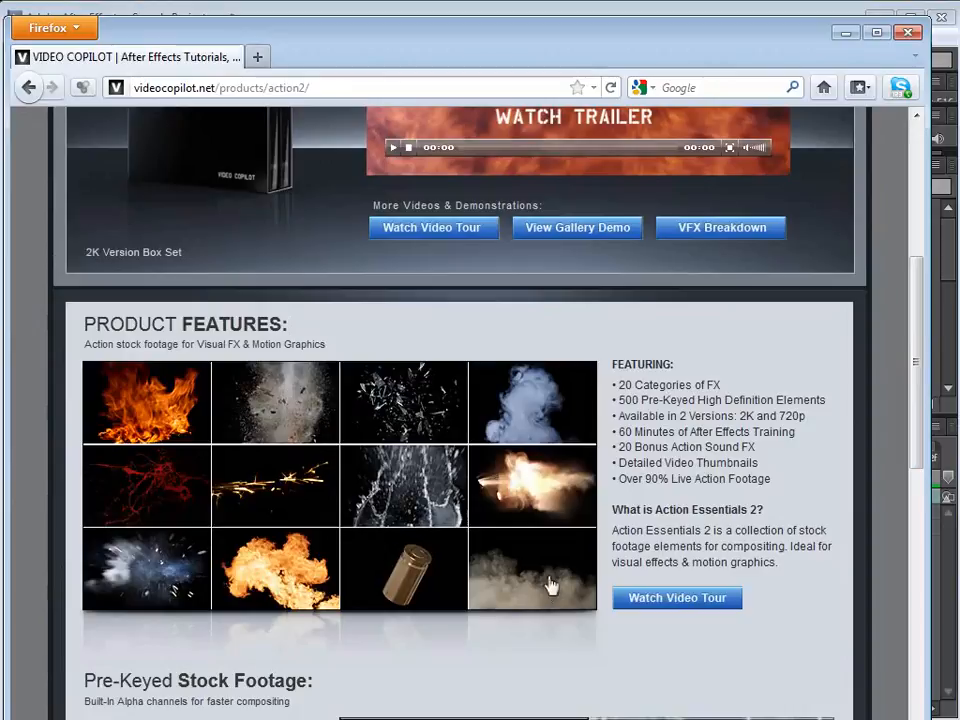
left_click_drag(664, 385, 660, 463)
left_click(673, 465)
left_click_drag(921, 457, 930, 337)
left_click(497, 6)
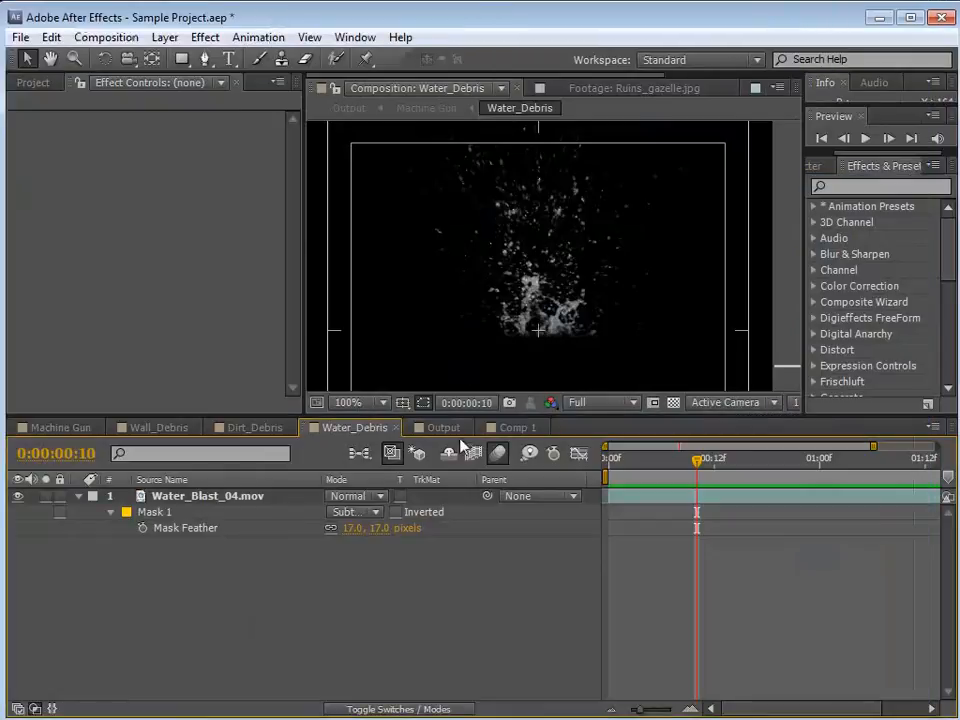
Inspect the Dirt_Debris composition against the transparency grid at an earlier frame, then restore the black background
left_click(255, 427)
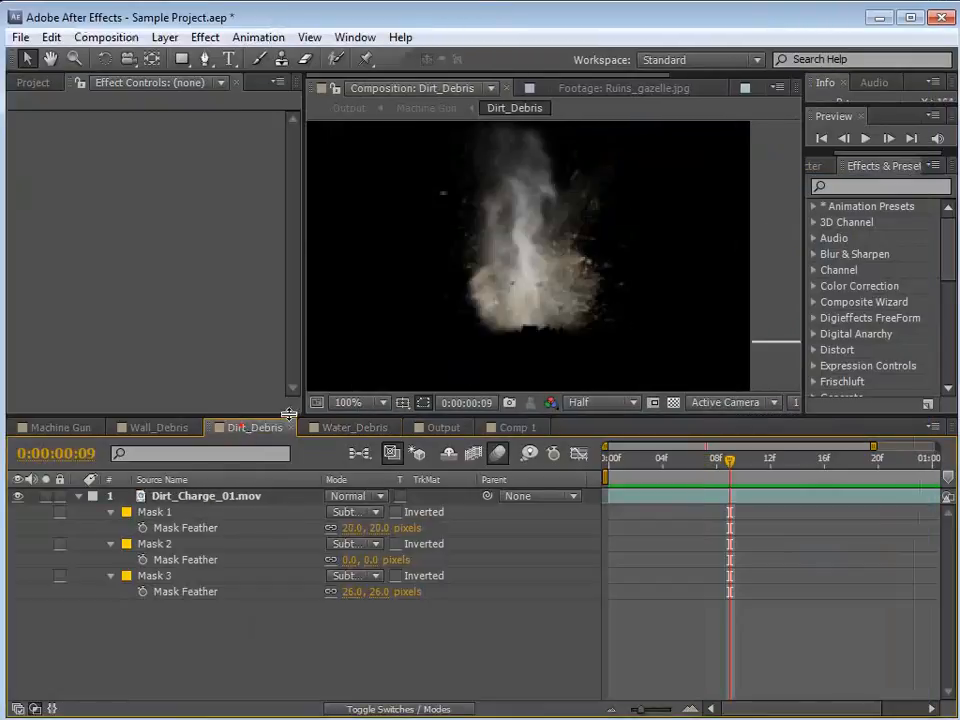
left_click(673, 402)
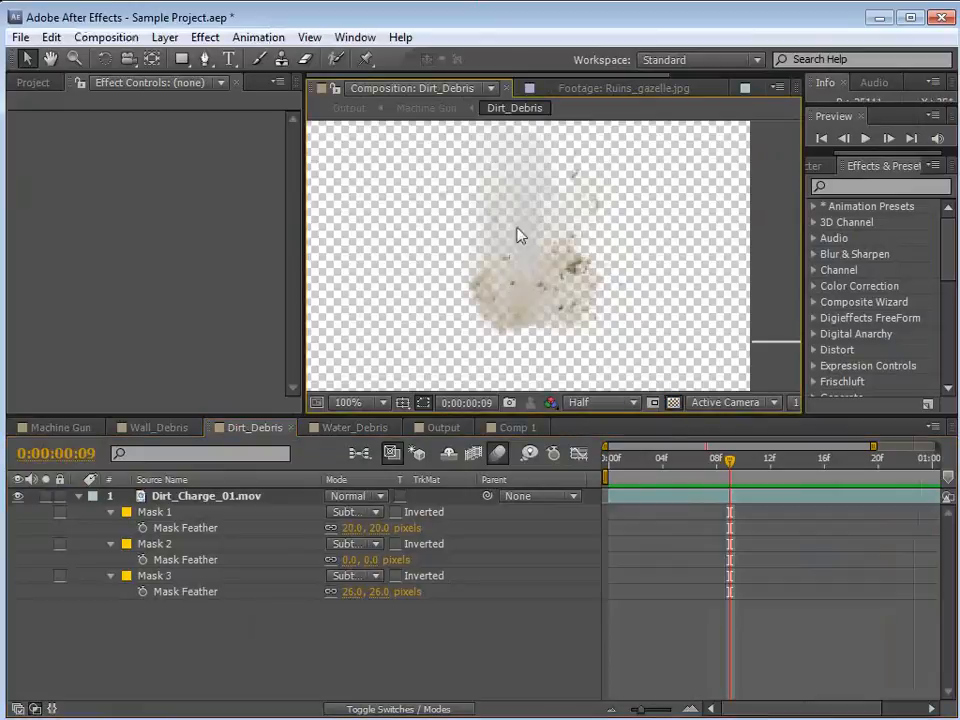
left_click_drag(700, 476, 662, 488)
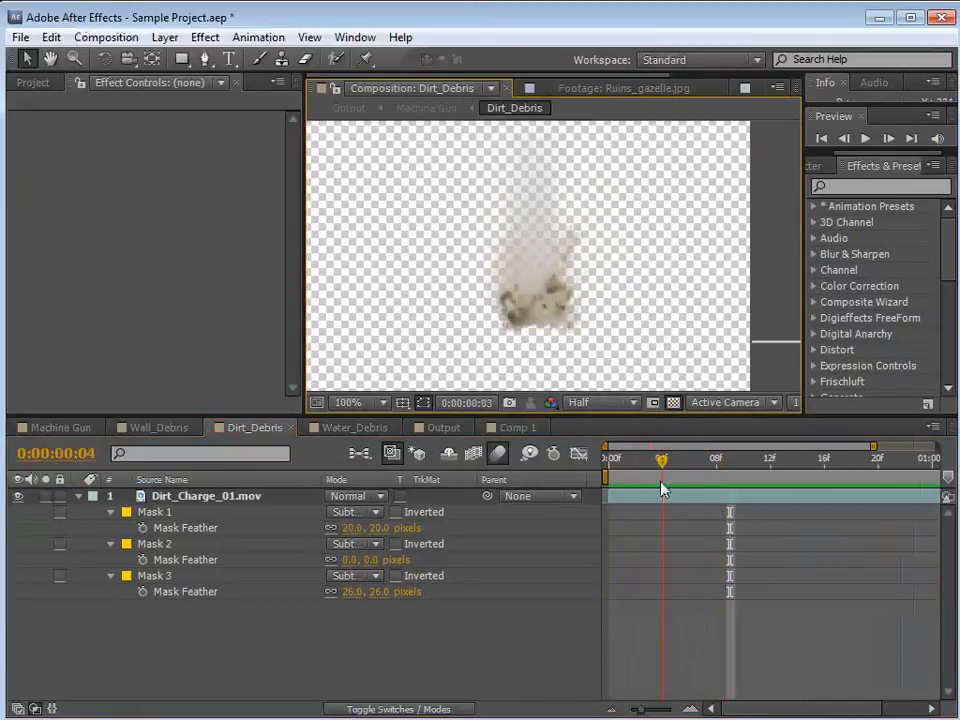
left_click(673, 402)
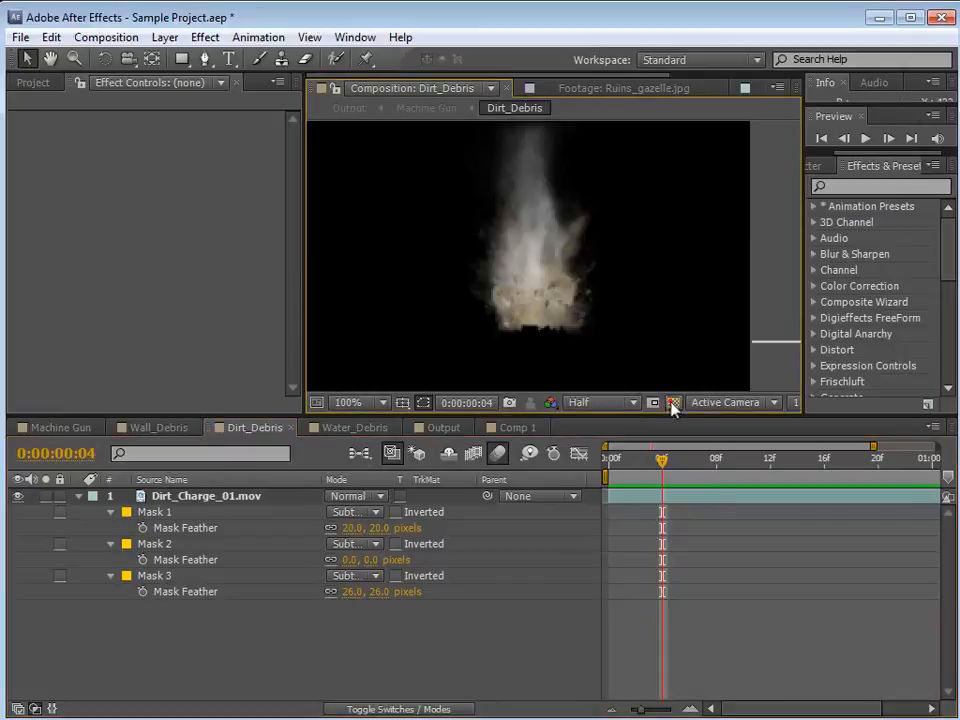
key("ctrl+0")
Return to Comp 1, collapse all layer properties and hide the Gun and Particular layers
left_click(60, 427)
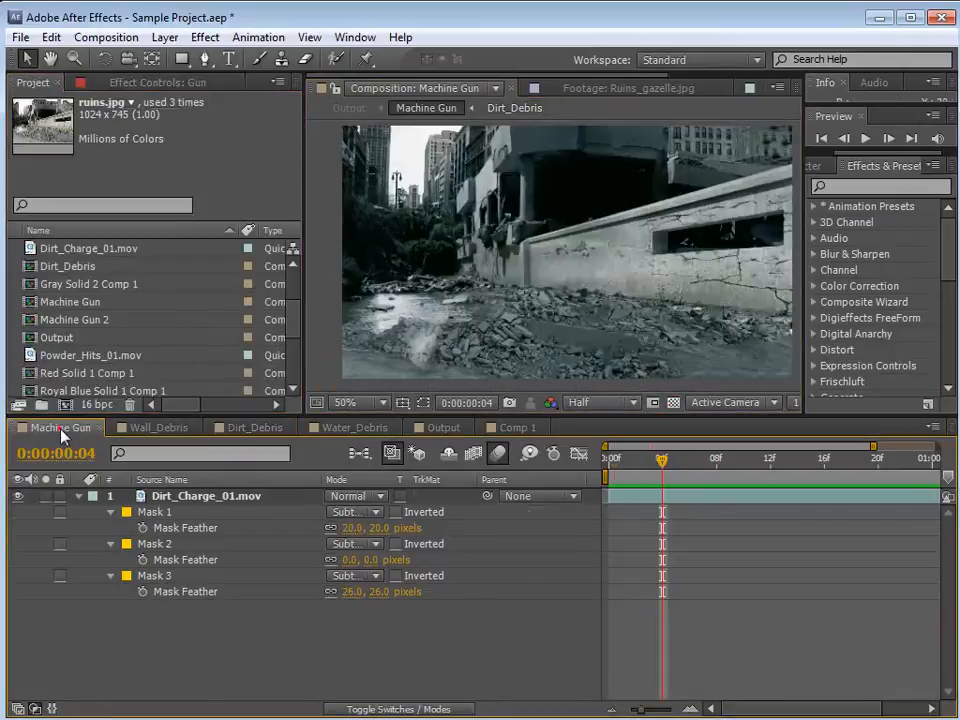
left_click(517, 427)
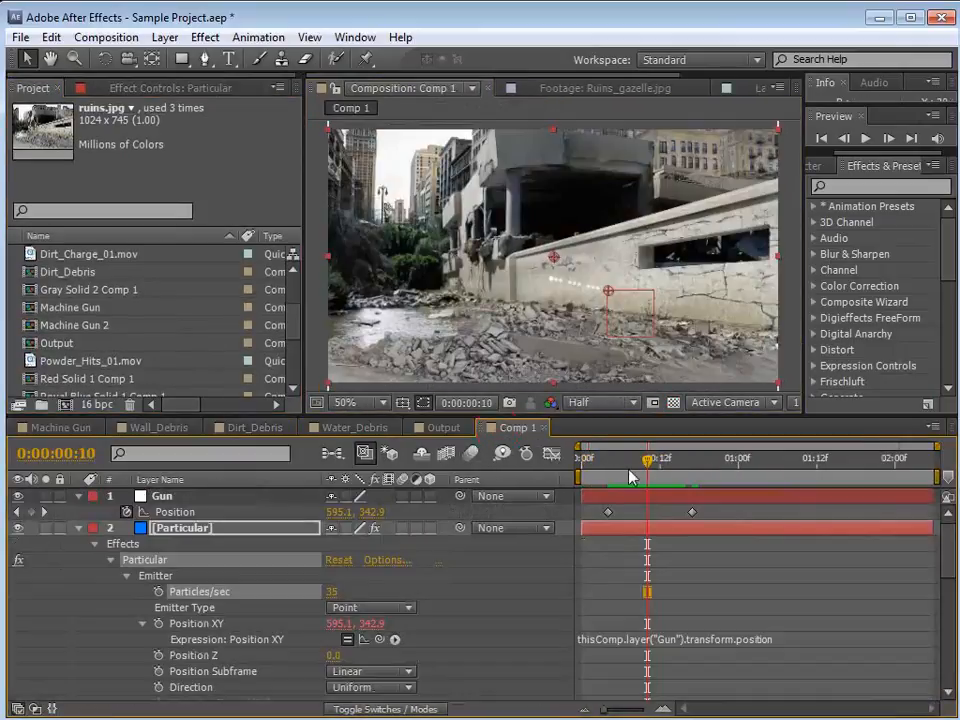
left_click_drag(632, 476, 622, 475)
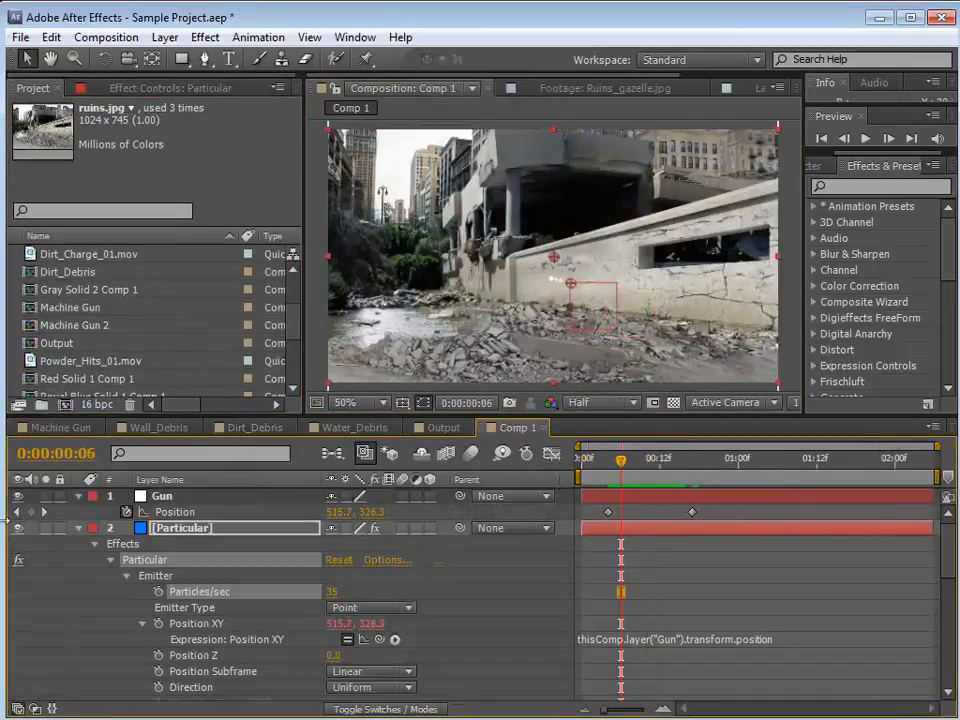
left_click(146, 530)
key("ctrl+a")
left_click(78, 497)
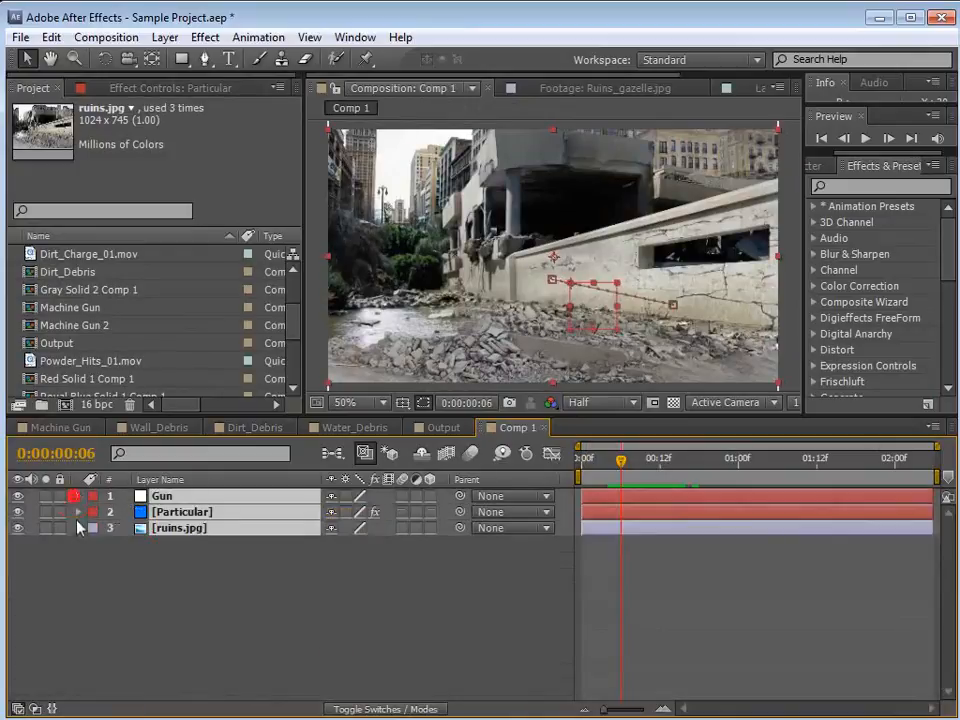
key("ctrl+shift+a")
left_click_drag(18, 512, 19, 497)
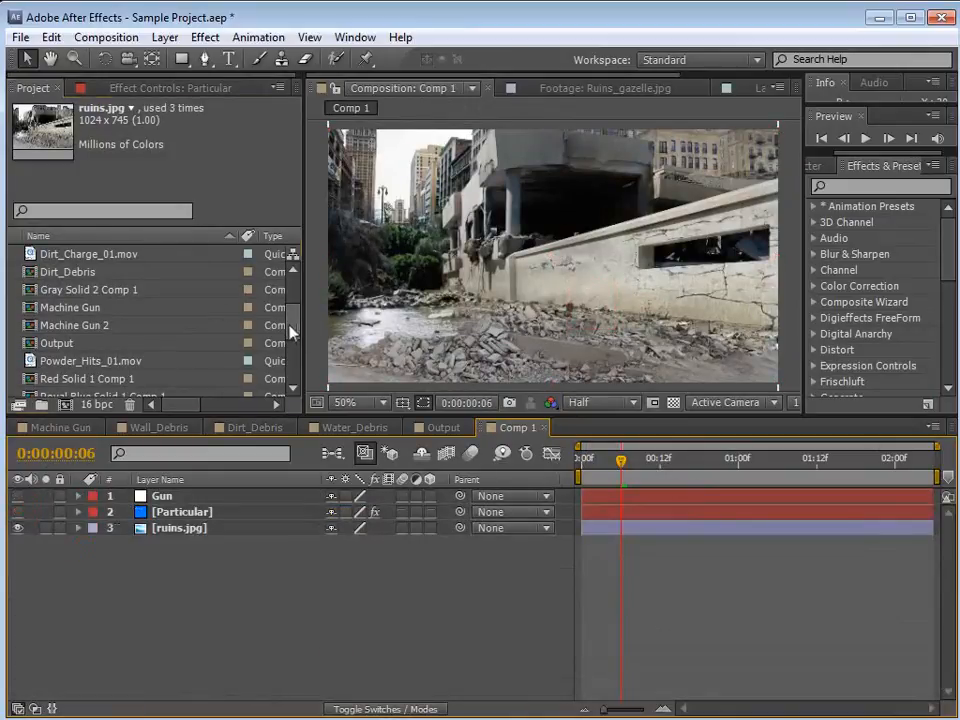
Add Dirt_Charge_01.mov as the top layer of Comp 1, scale it to 79% and place its burst at the base of the wall
scroll(290, 332, "up", 2)
left_click_drag(99, 292, 626, 499)
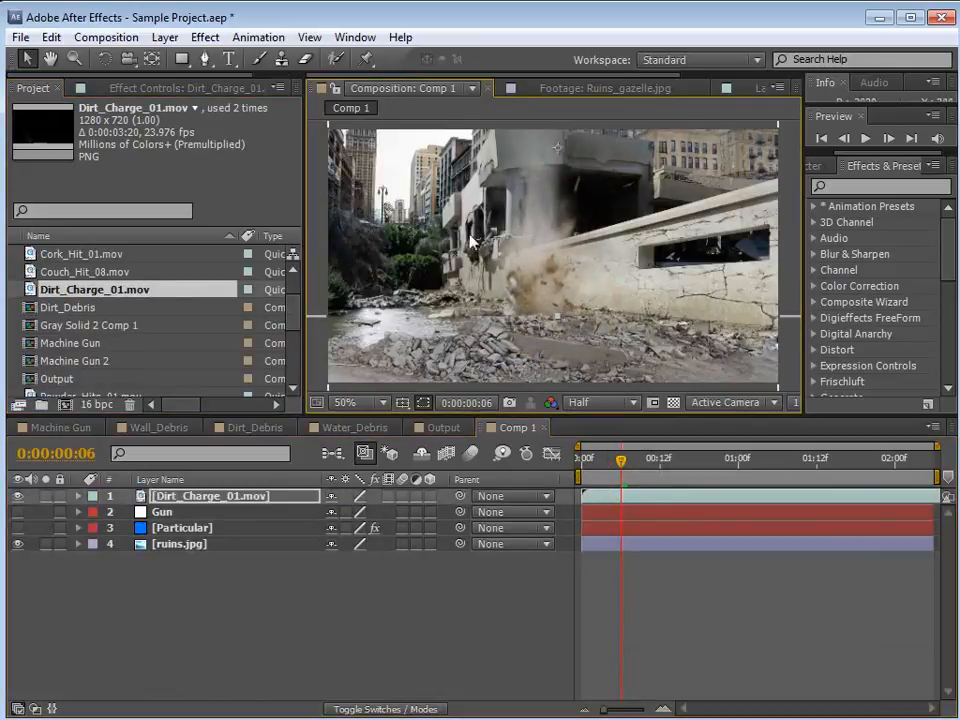
left_click_drag(530, 282, 528, 301)
key("s")
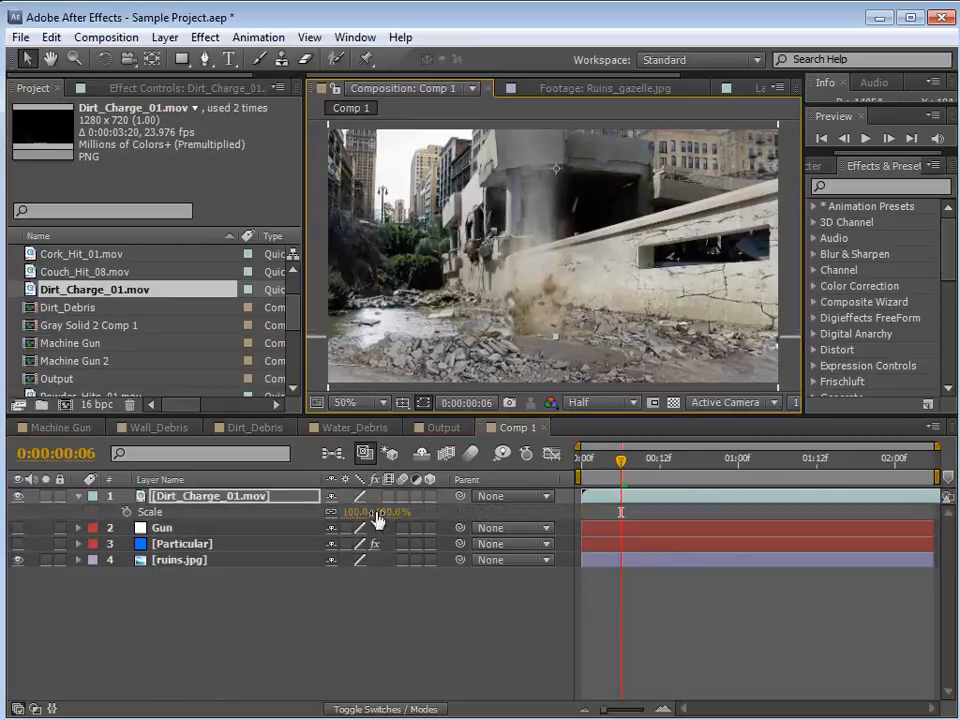
left_click_drag(386, 512, 368, 511)
left_click_drag(552, 261, 538, 299)
left_click_drag(618, 466, 604, 478)
Duplicate the Dirt_Charge_01.mov layer, start the copy at frame 5, scale it to 69% and place it farther right along the wall
left_click(54, 40)
left_click(88, 238)
left_click_drag(621, 499, 615, 479)
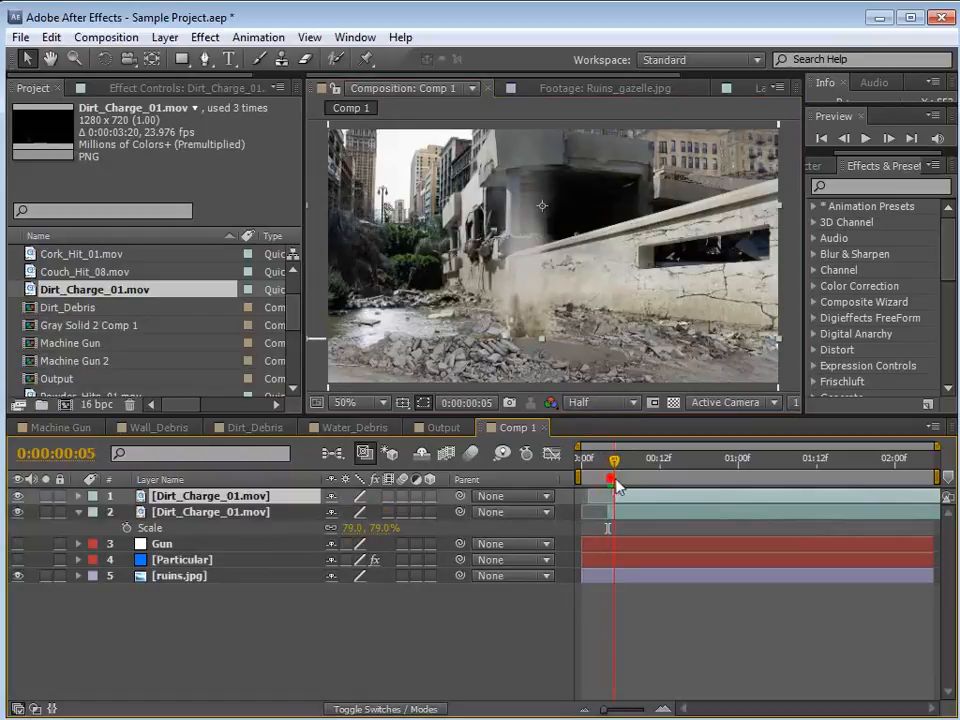
key("s")
left_click_drag(387, 513, 373, 512)
left_click_drag(582, 279, 583, 297)
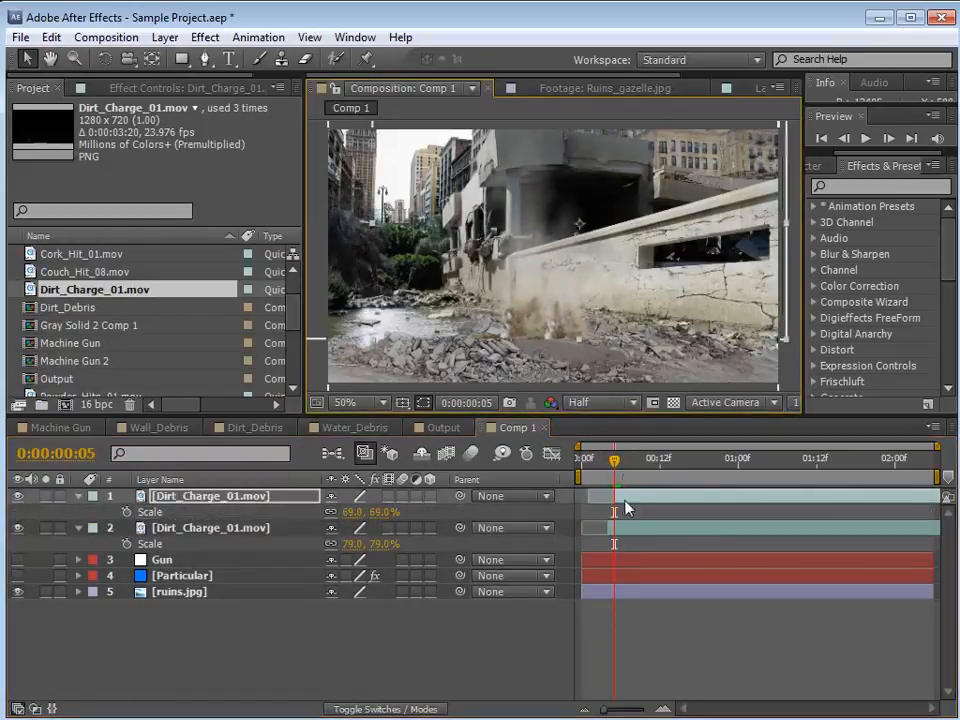
Make a third Dirt_Charge_01.mov copy starting at frame 7, scaled to 58% and placed farther right along the wall
key("ctrl+d")
left_click_drag(621, 503, 632, 487)
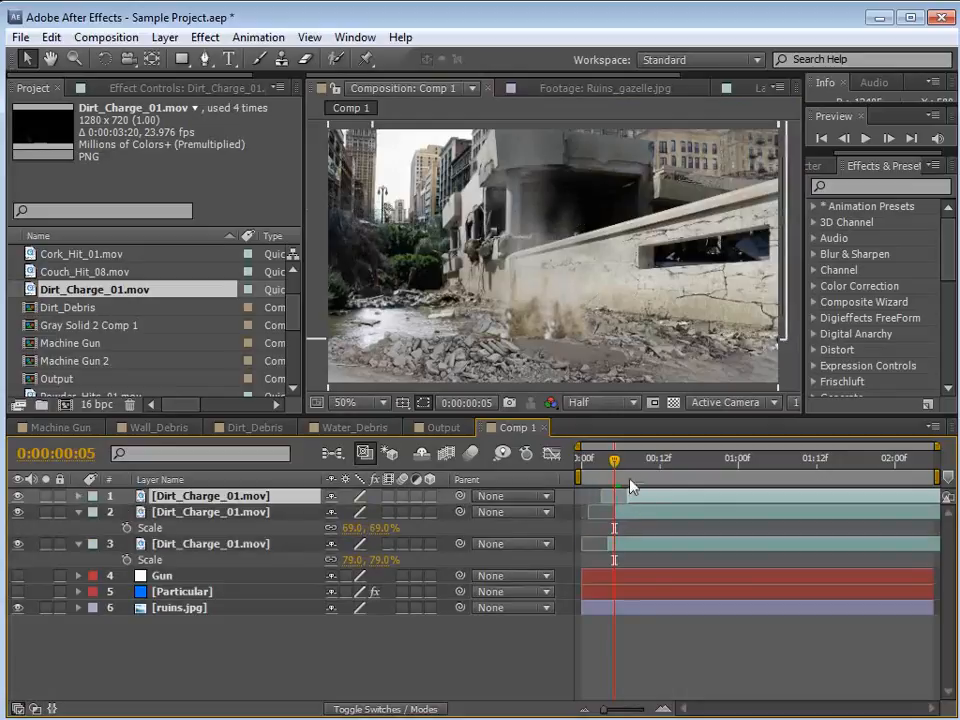
key("Page_Down")
key("Page_Down")
key("s")
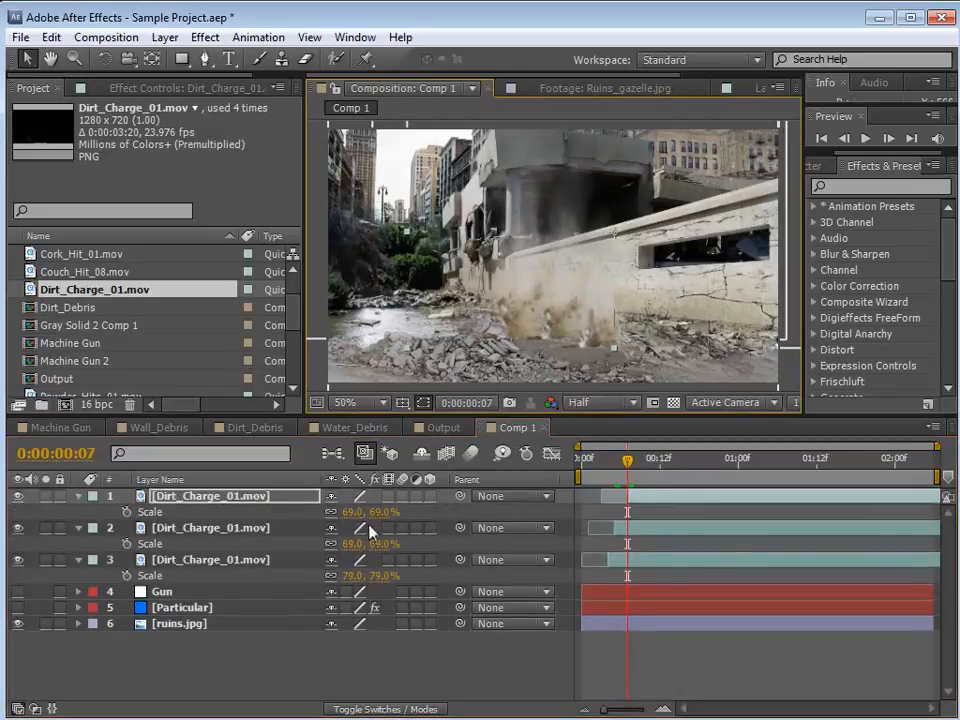
left_click_drag(373, 512, 492, 372)
Revisit the Action Essentials 2 page in Firefox, then scrub the three dirt hits in Comp 1 up to frame 10
left_click(653, 343)
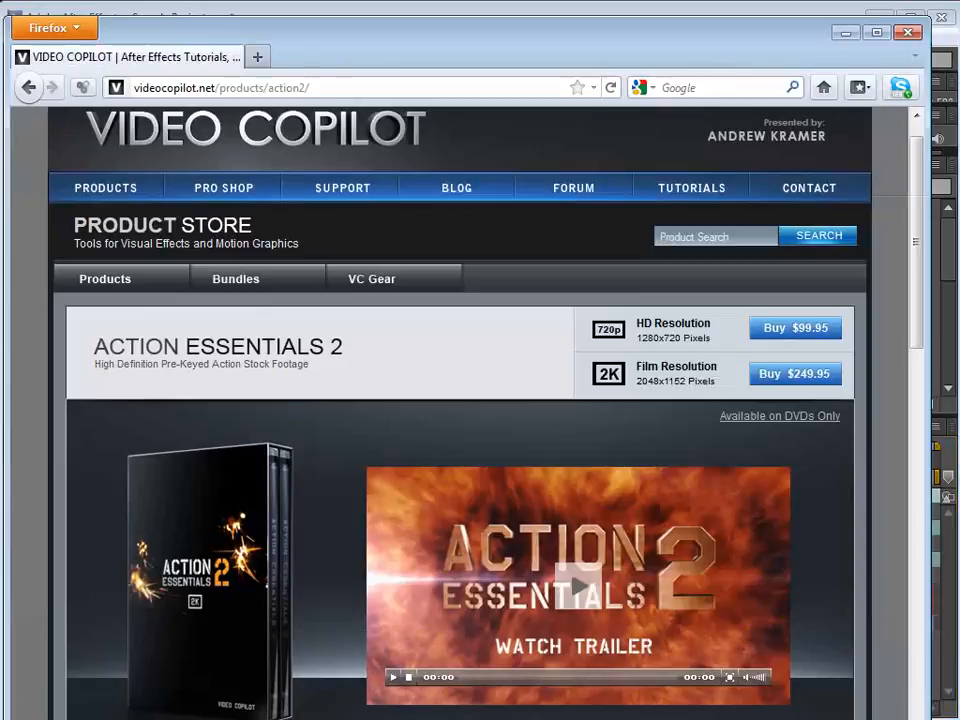
scroll(676, 656, "down", 5)
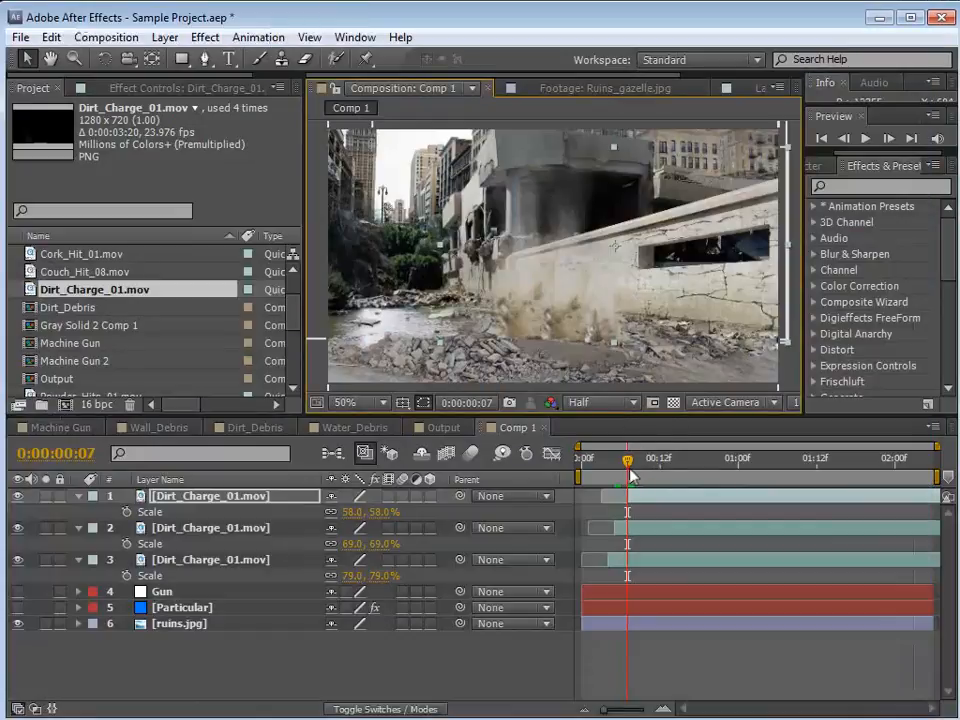
left_click_drag(631, 477, 650, 484)
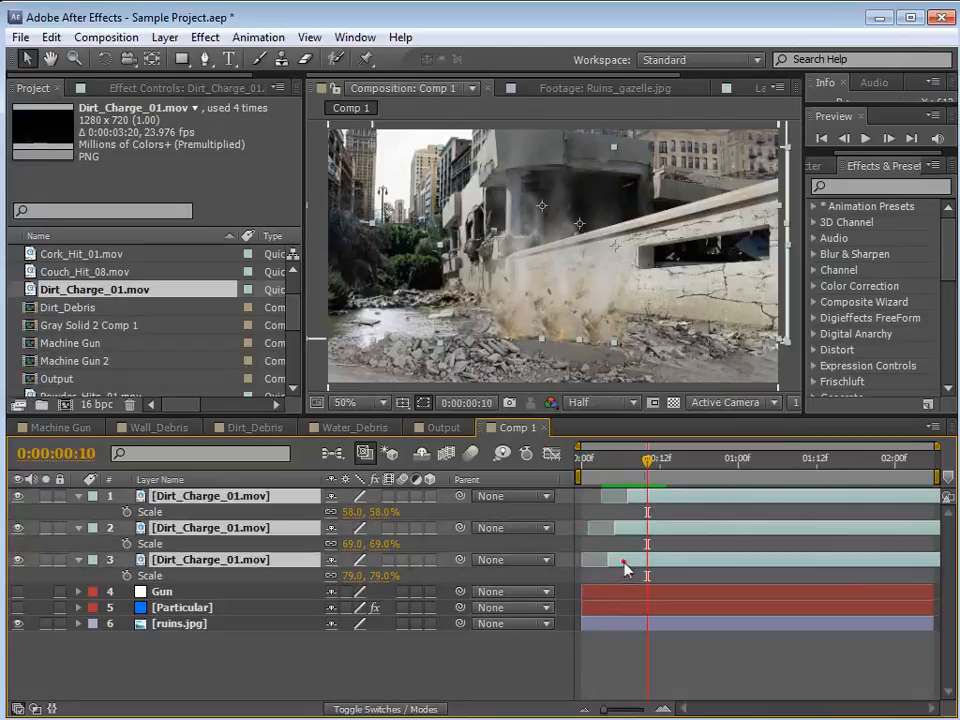
Duplicate the three Dirt_Charge_01.mov layers, shift the copies about five frames forward in time and place them along the wall's right part
key("ctrl+d")
left_click(641, 472)
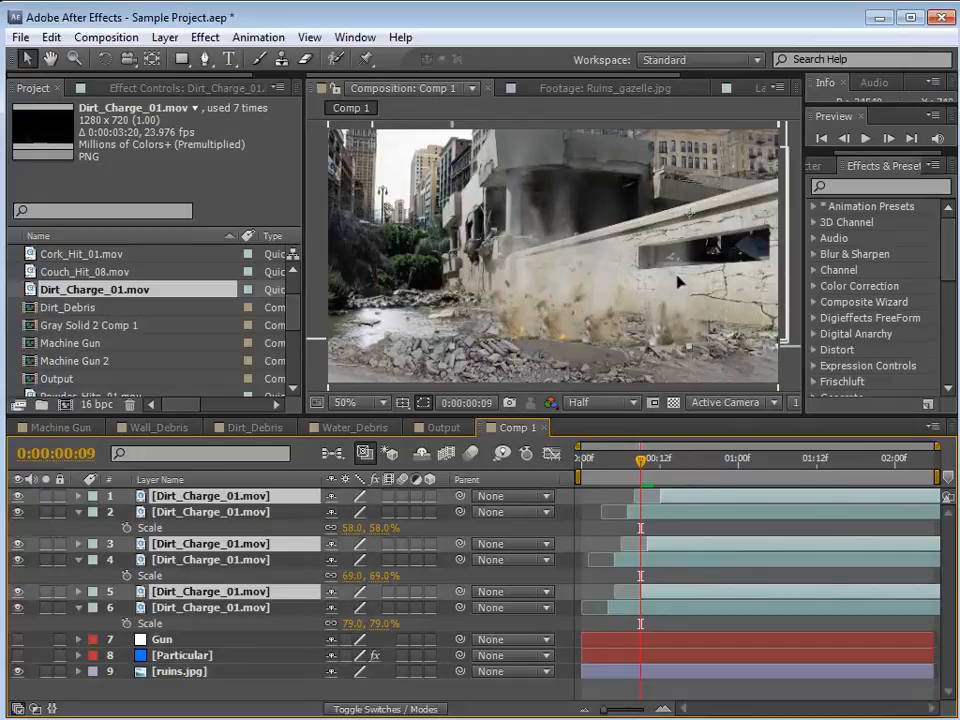
left_click(651, 469)
mouse_move(651, 474)
left_mouse_down()
mouse_move(666, 472)
mouse_move(621, 472)
mouse_move(677, 470)
mouse_move(660, 472)
left_mouse_up()
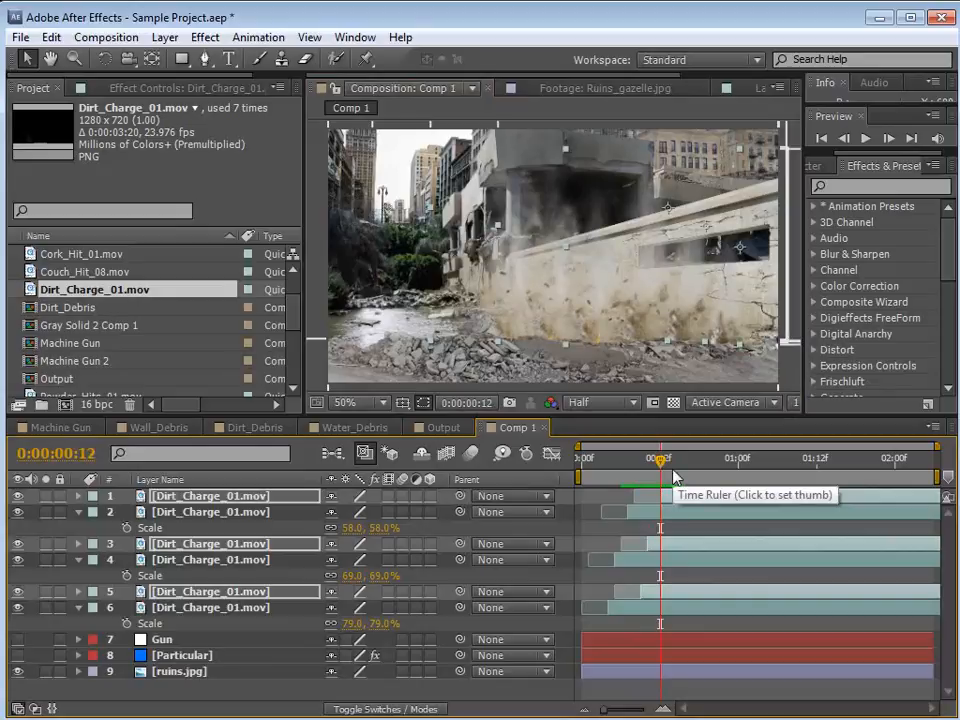
Delete all six Dirt_Charge_01.mov layers from Comp 1 and go back to frame 0
left_click(683, 513)
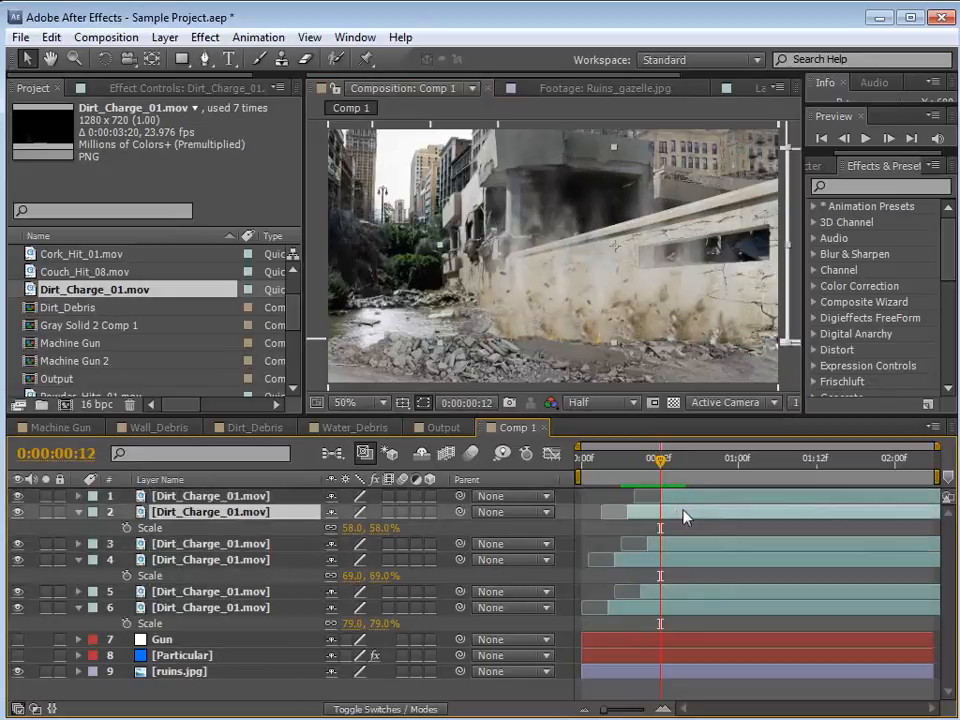
key("ctrl+shift+Up")
key("ctrl+shift+Down")
key("ctrl+shift+Down")
key("ctrl+shift+Down")
key("ctrl+shift+Down")
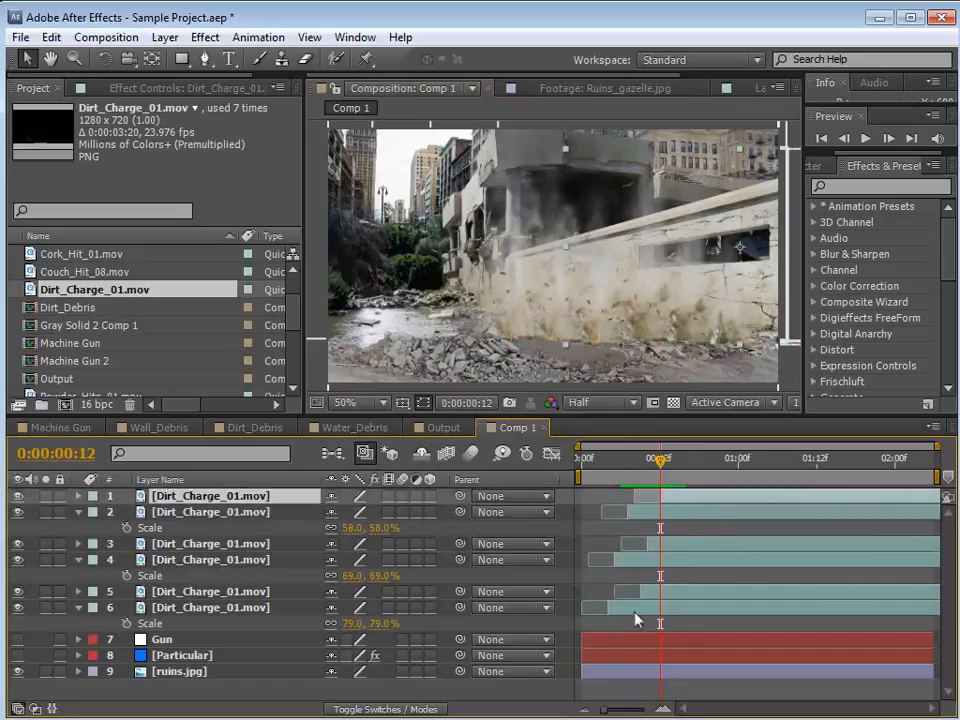
key("Delete")
left_click_drag(661, 466, 604, 482)
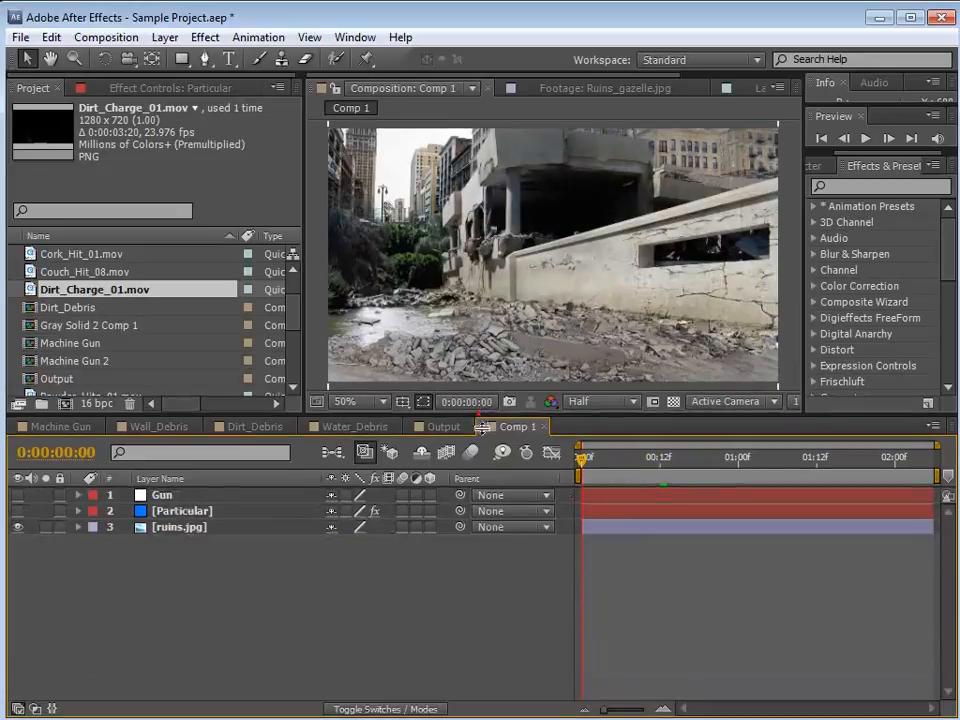
Add the Dirt_Debris composition as the top layer of Comp 1 and hide it
left_click_drag(481, 413, 481, 453)
left_click(252, 470)
left_click_drag(642, 499, 15, 292)
left_click(64, 302)
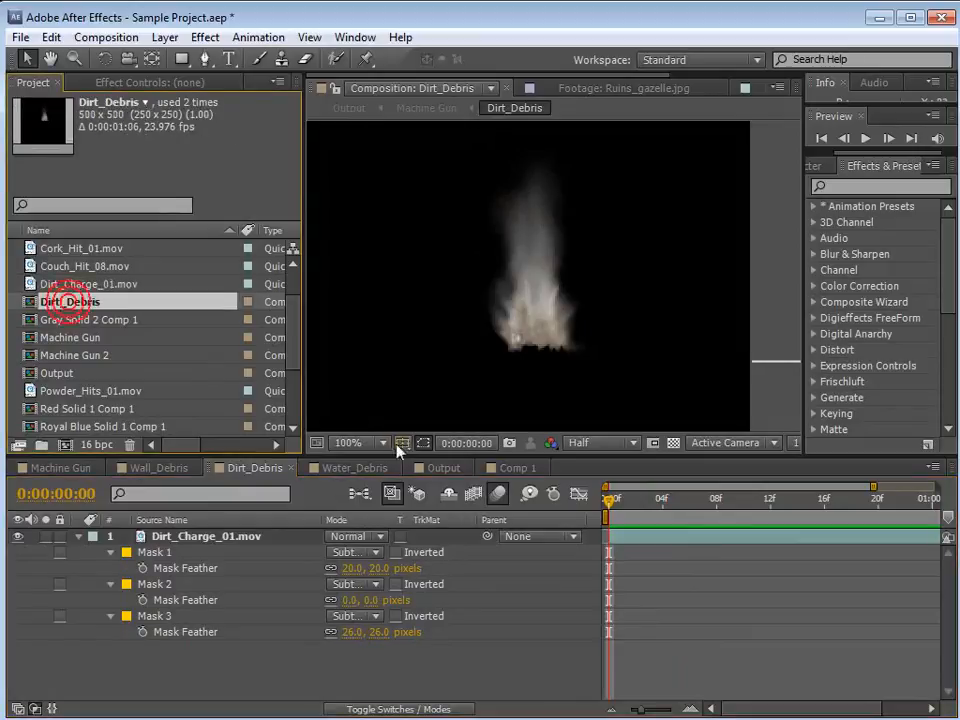
left_click(510, 468)
left_click_drag(68, 303, 137, 538)
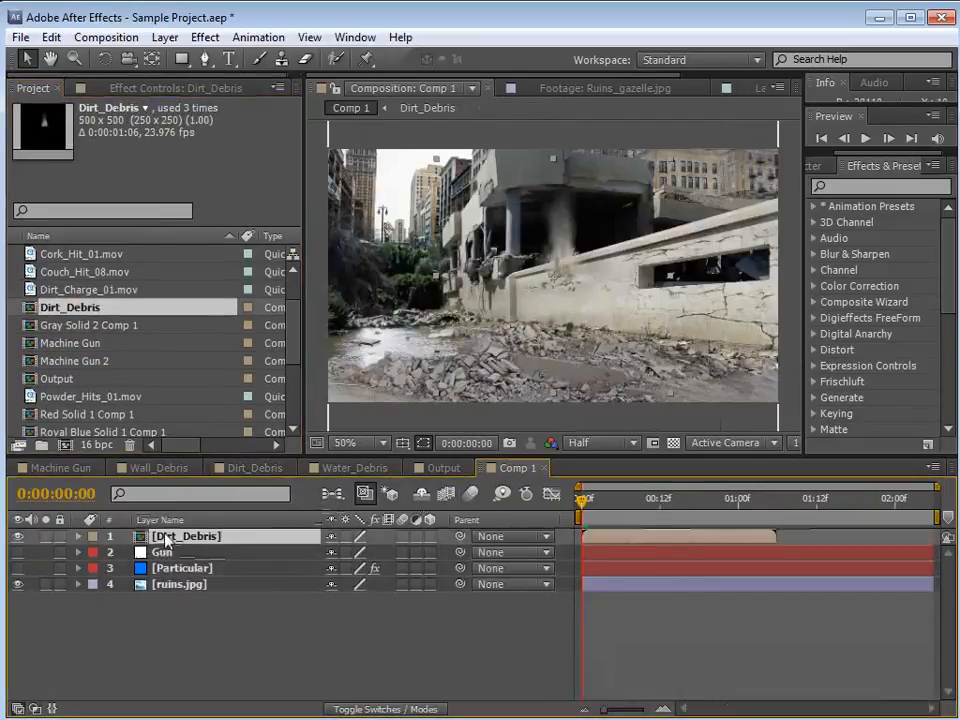
left_click(17, 537)
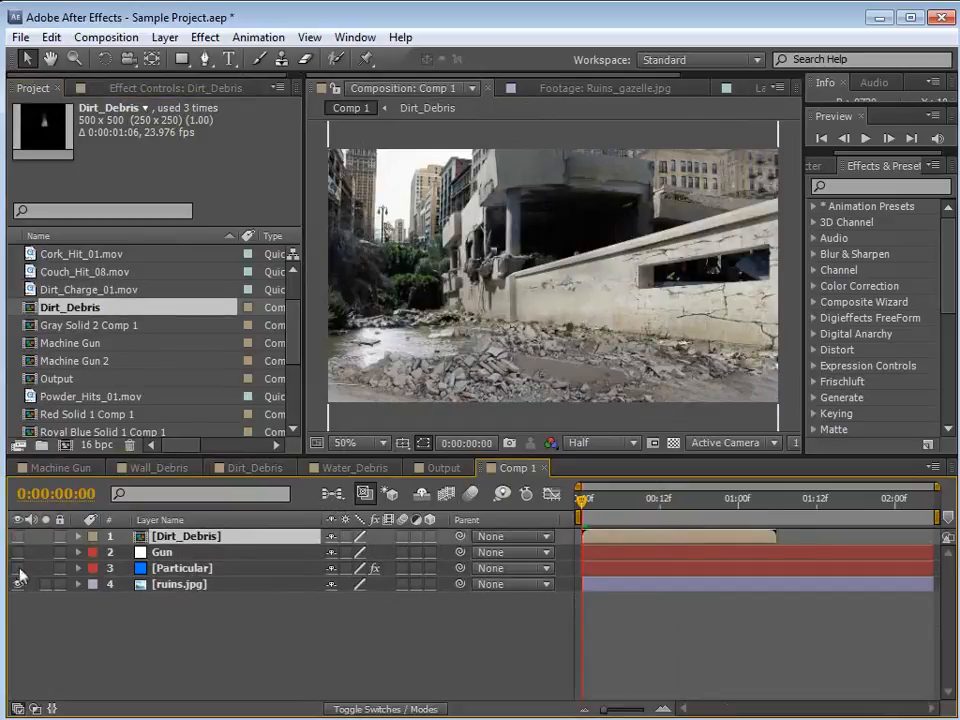
Make the Particular layer visible, select it and preview the hit trail up to frame 13
left_click(181, 572)
key("space")
key("space")
Set Particular's Particle Type to Sprite and its Texture Layer to Dirt_Debris
left_click(130, 90)
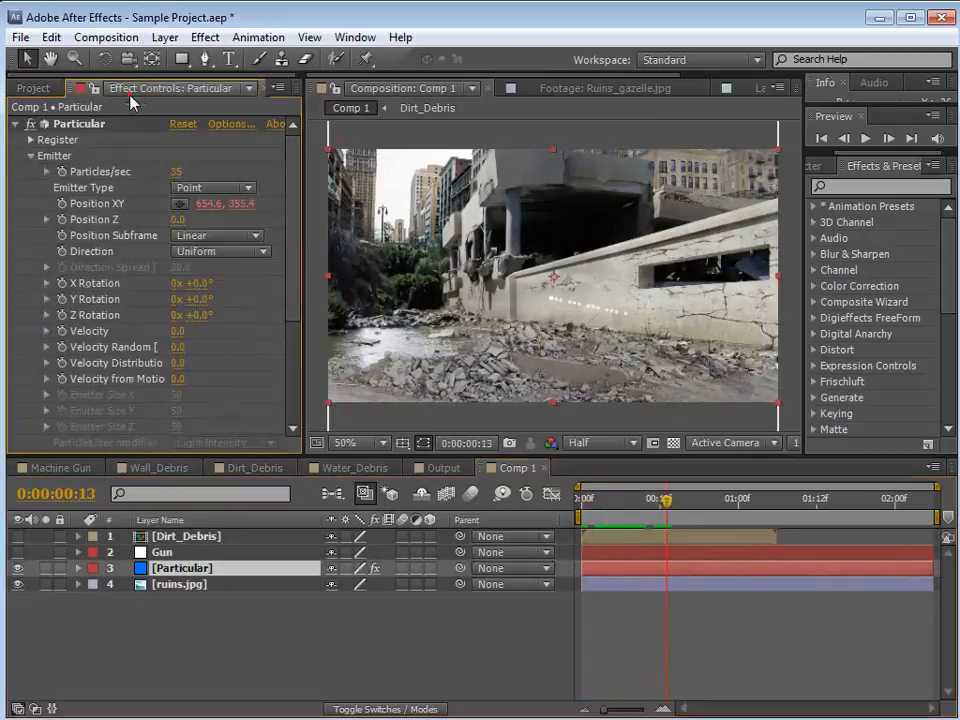
left_click_drag(292, 190, 289, 309)
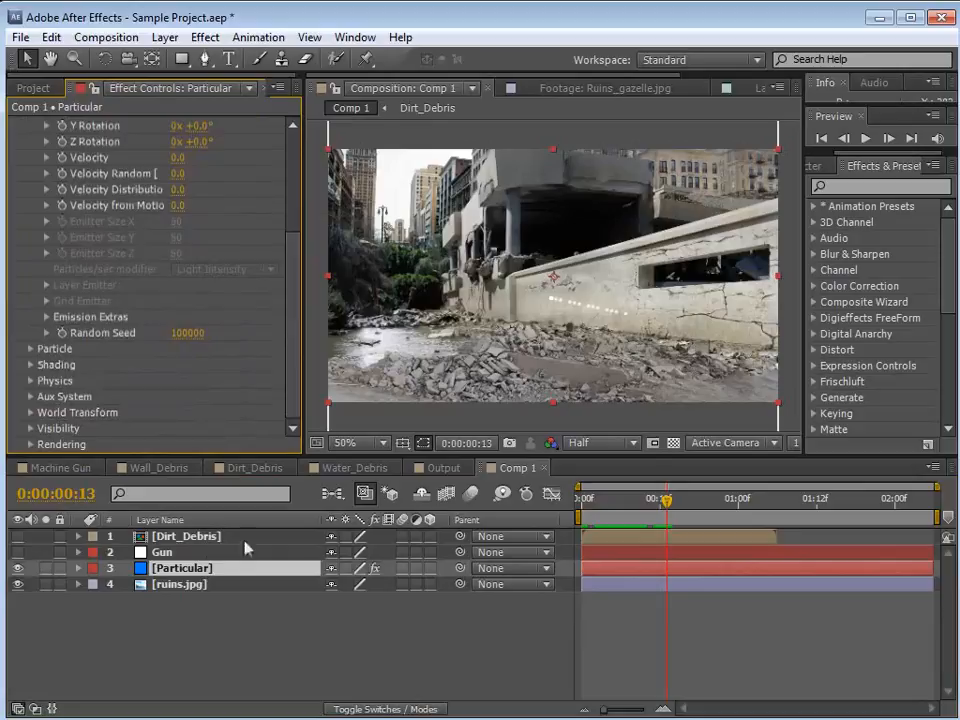
left_click(30, 350)
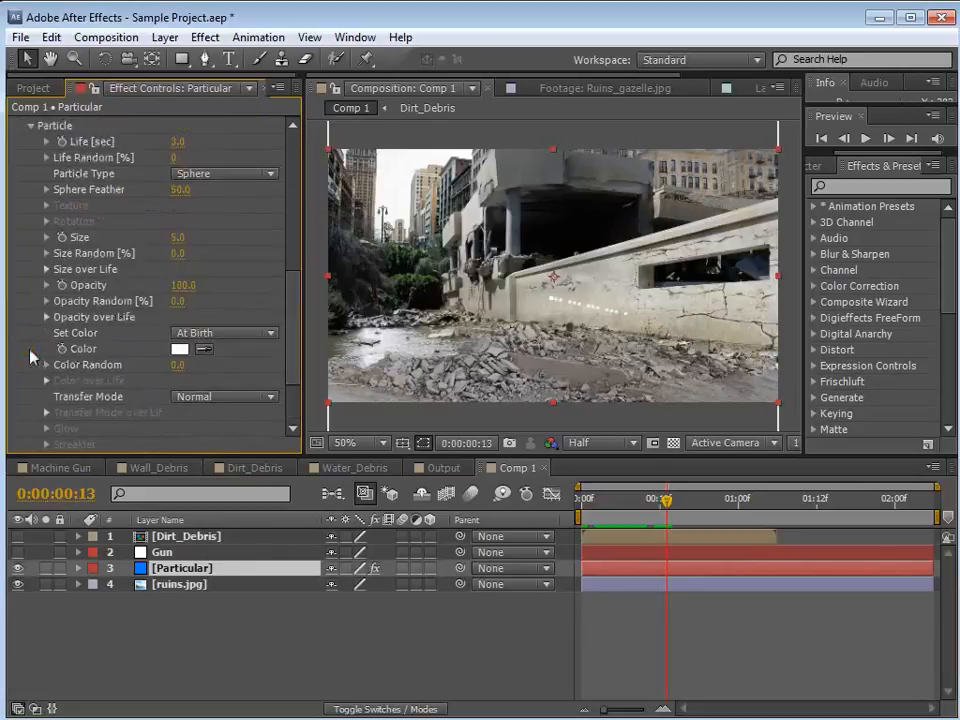
left_click(225, 178)
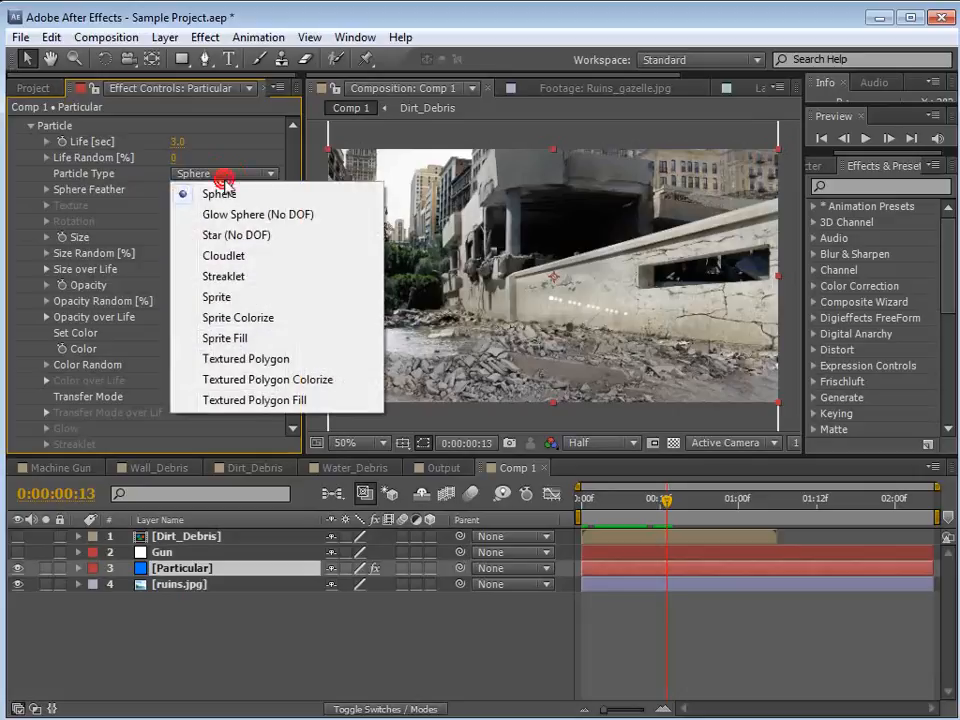
left_click(217, 297)
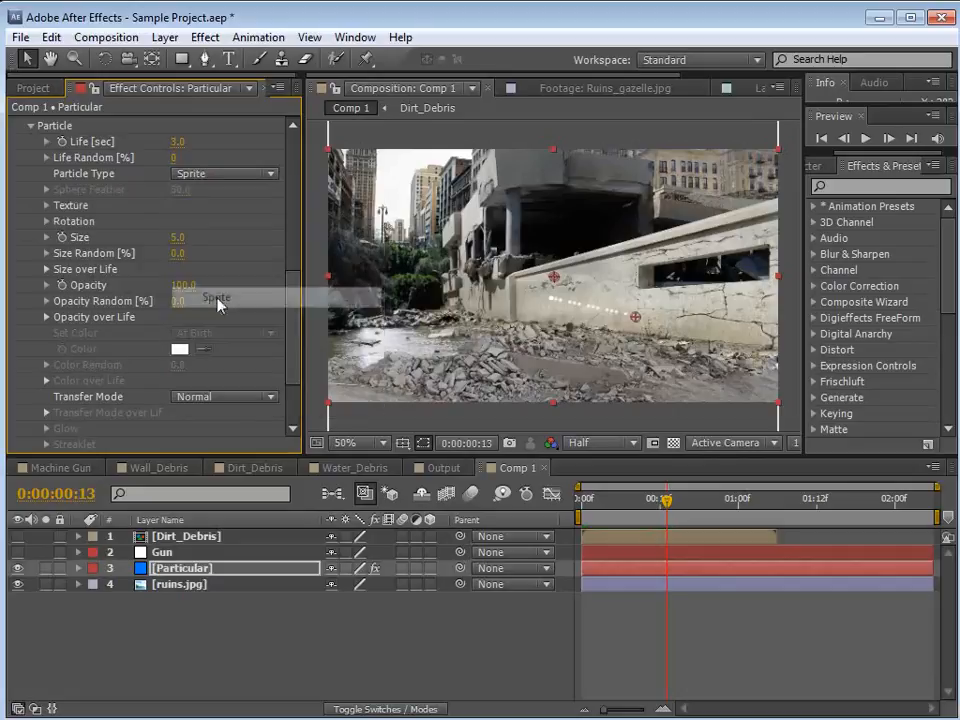
left_click(46, 205)
left_click(221, 221)
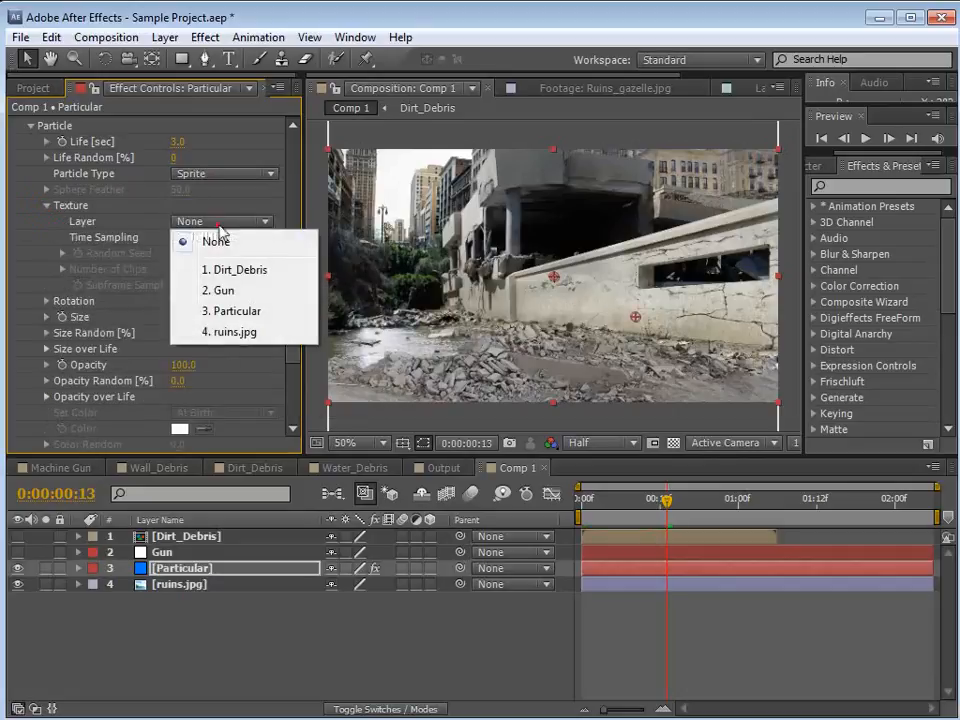
left_click(250, 271)
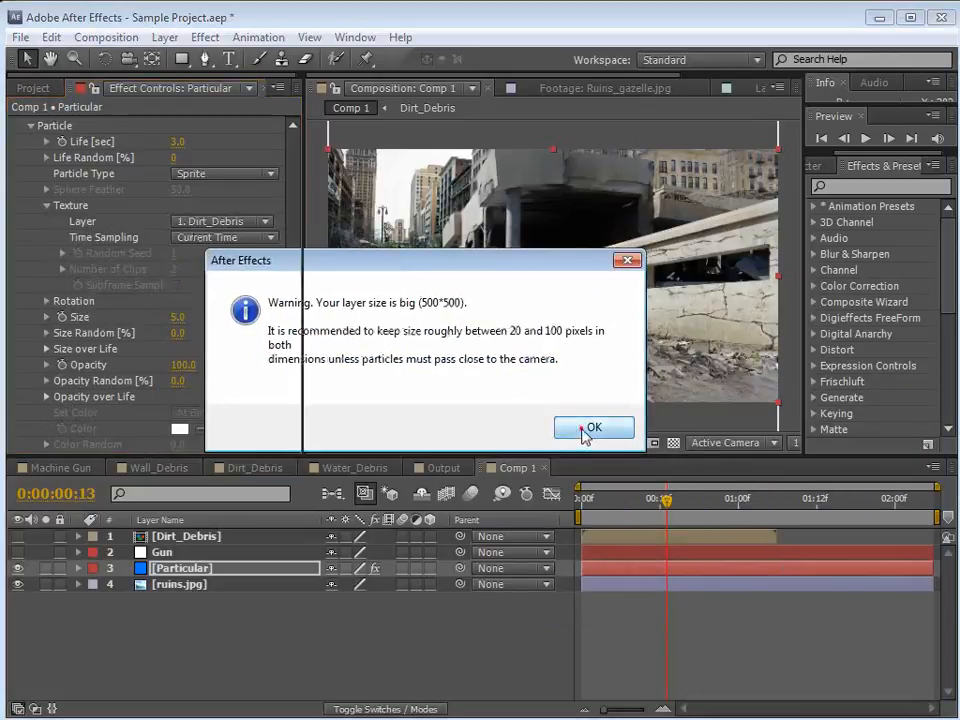
Dismiss the layer size warning, set Time Sampling to Start at Birth - Play Once and preview up to frame 9
left_click(584, 430)
left_click(226, 237)
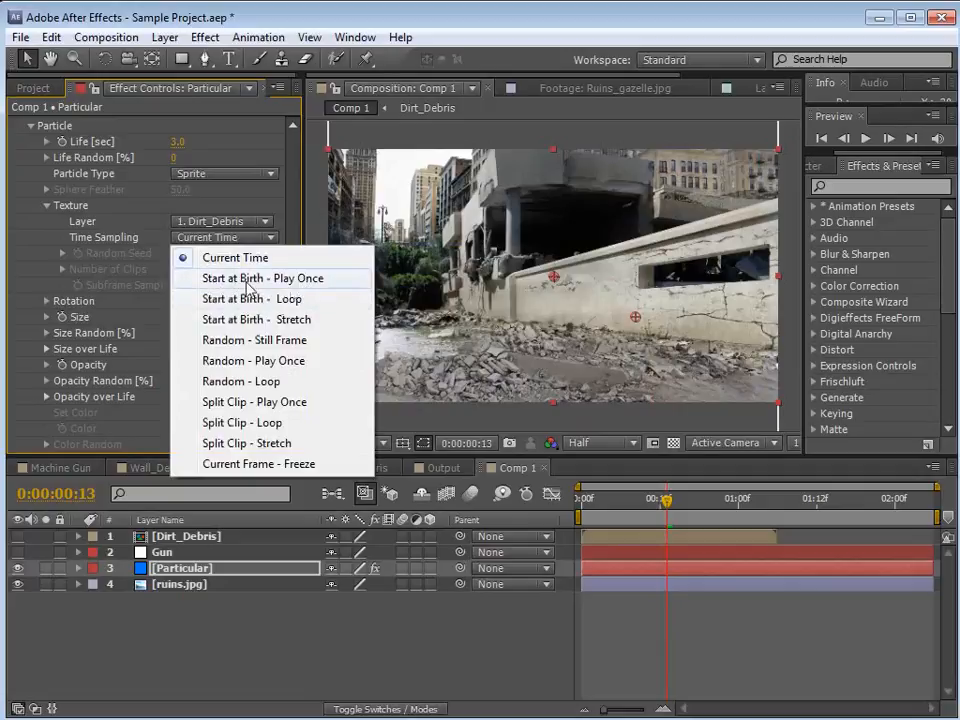
left_click(312, 290)
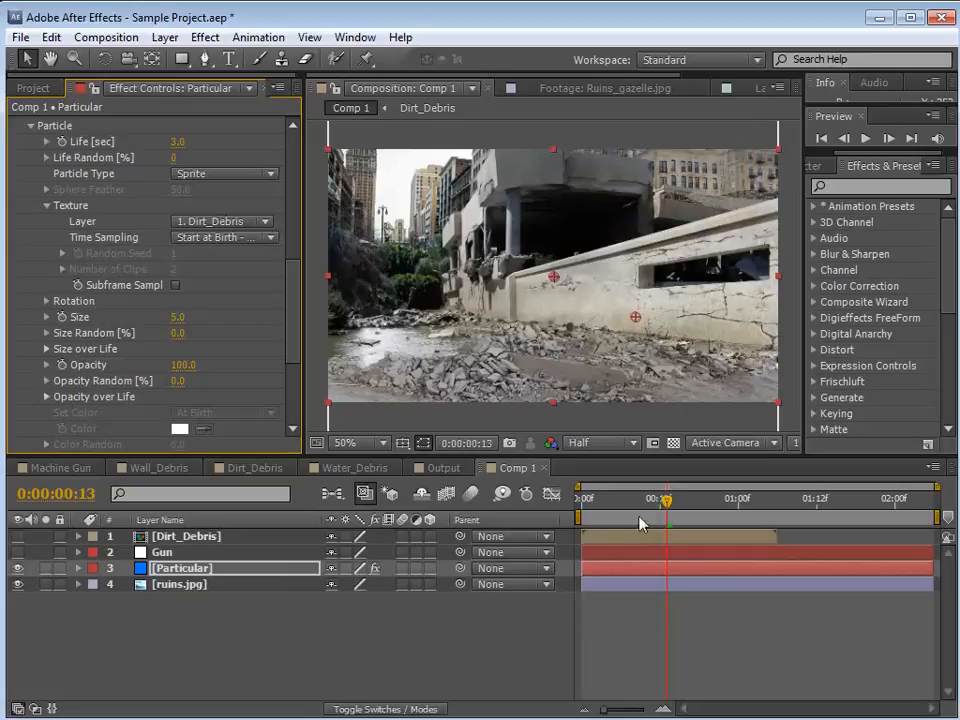
left_click_drag(597, 502, 641, 512)
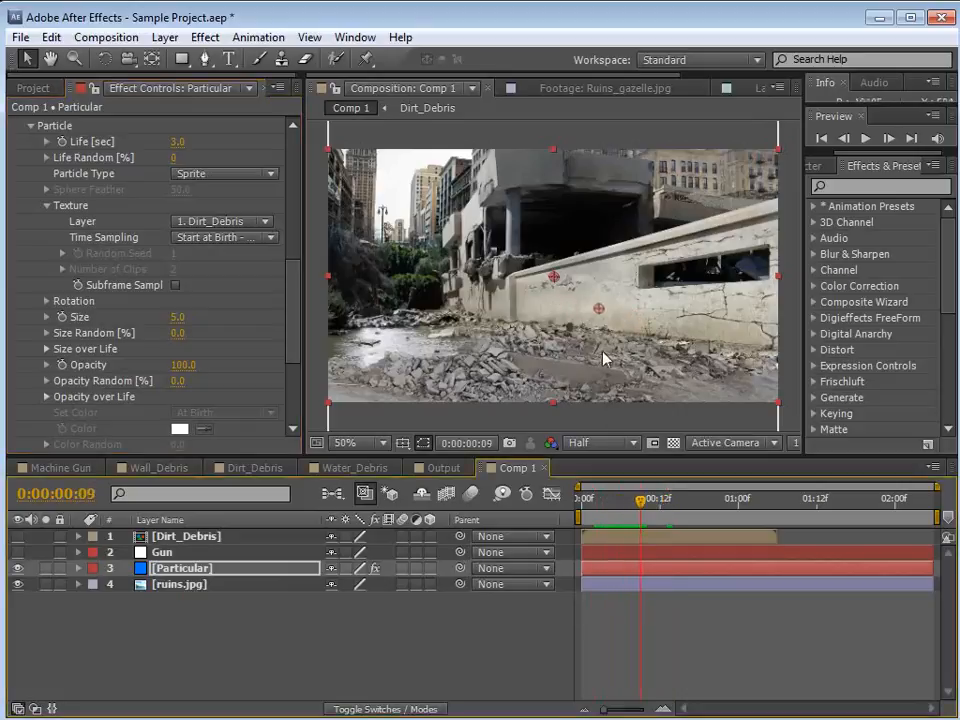
Increase the particle Size to 261 and inspect the debris trail at frame 16
left_click_drag(177, 317, 686, 508)
scroll(658, 311, "up", 1)
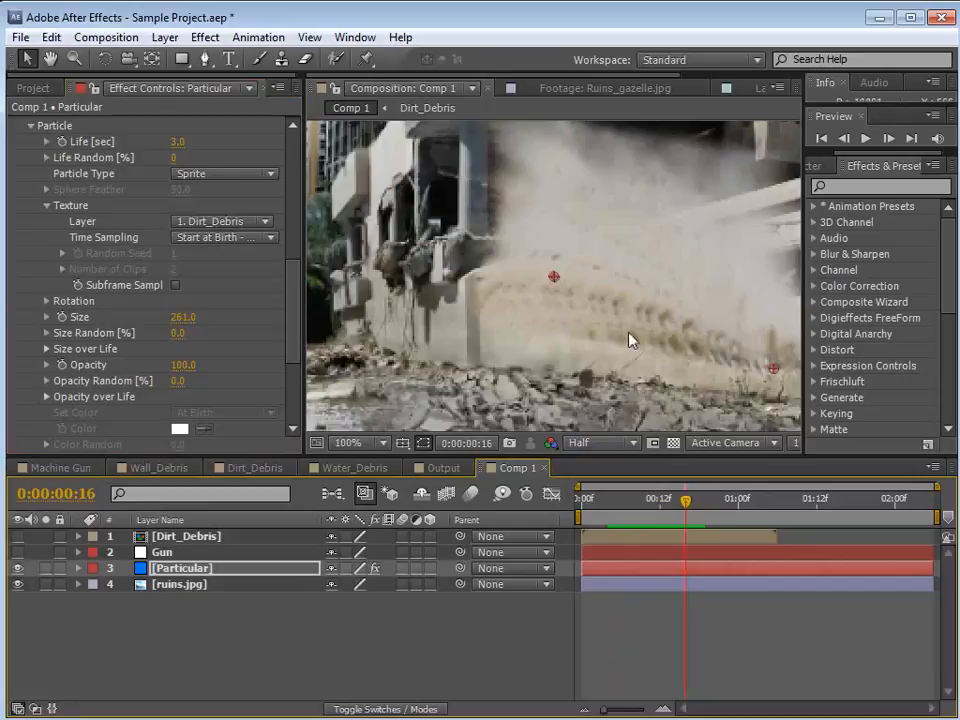
scroll(610, 331, "down", 1)
Set the emitter's Particles/sec to 10, preview the hit trail and return to frame 0
scroll(286, 308, "up", 5)
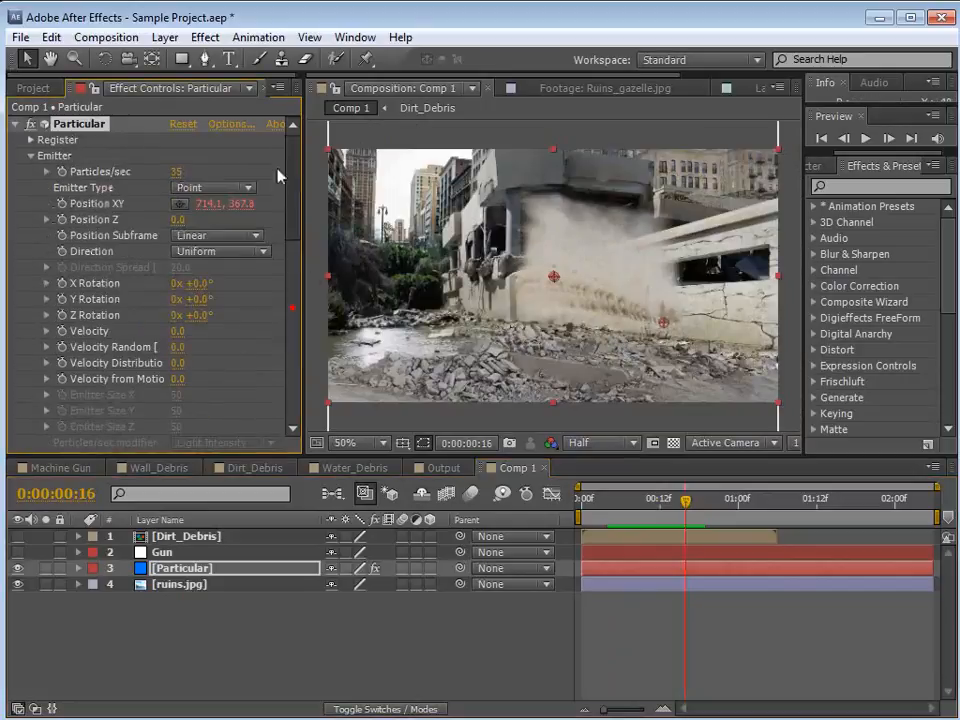
left_click(180, 172)
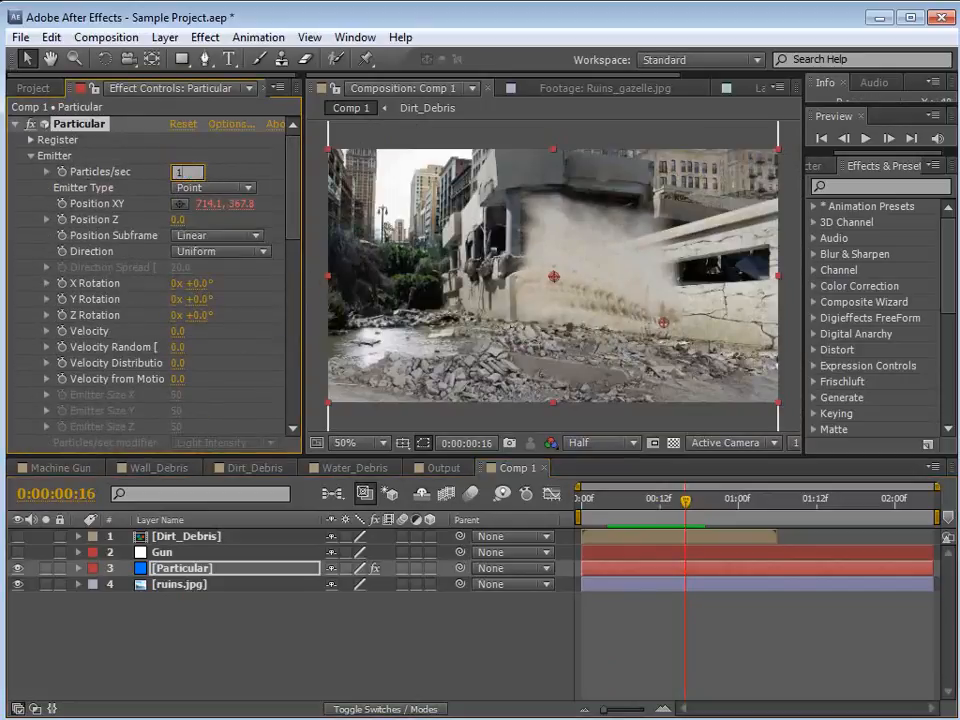
type("10")
key("Return")
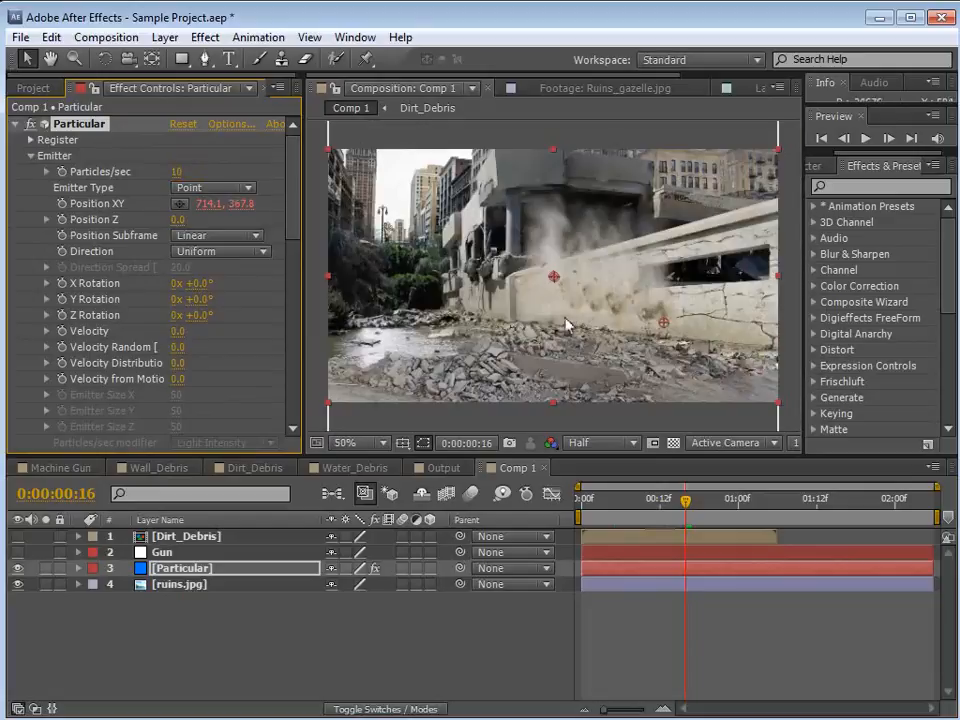
left_click_drag(596, 510, 675, 508)
left_click_drag(592, 521, 574, 540)
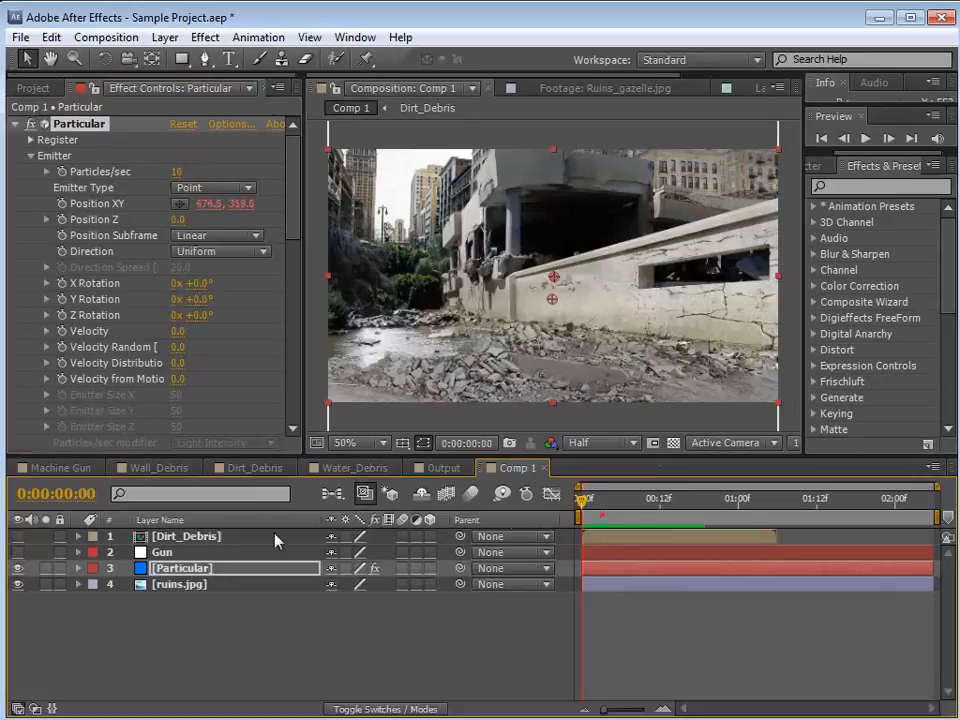
Reset the Gun null's Position animation to a single keyframe at frame 0 and make the layer and its controls visible
left_click(170, 555)
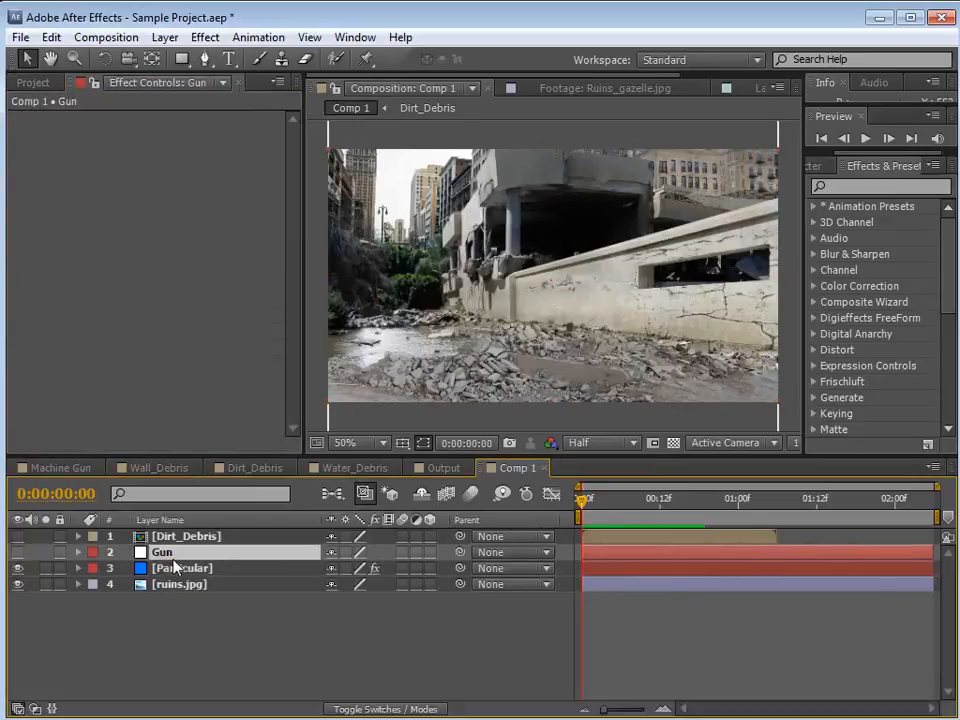
key("alt+shift+p")
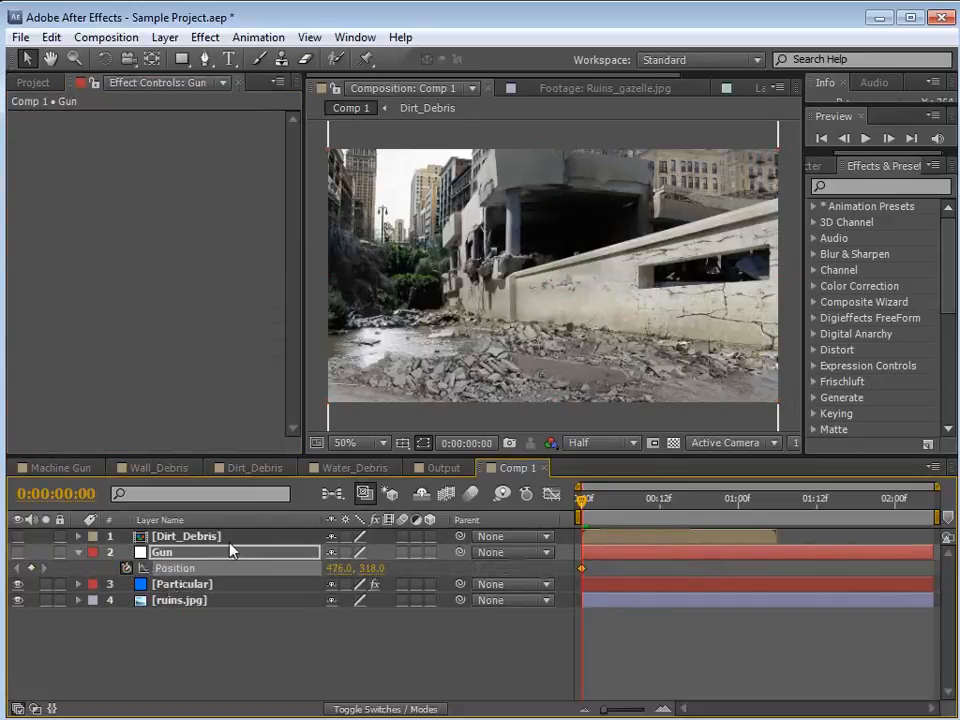
left_click(18, 552)
key("ctrl+shift+h")
Animate the Gun null across the rubble on the ground with Position keyframes at frames 0, 6, 12 and 16, and preview it
left_click_drag(580, 333, 561, 395)
left_click(621, 501)
left_click_drag(622, 502, 660, 508)
left_click_drag(577, 383, 690, 408)
left_click(685, 500)
left_click(719, 653)
left_click_drag(672, 502, 647, 503)
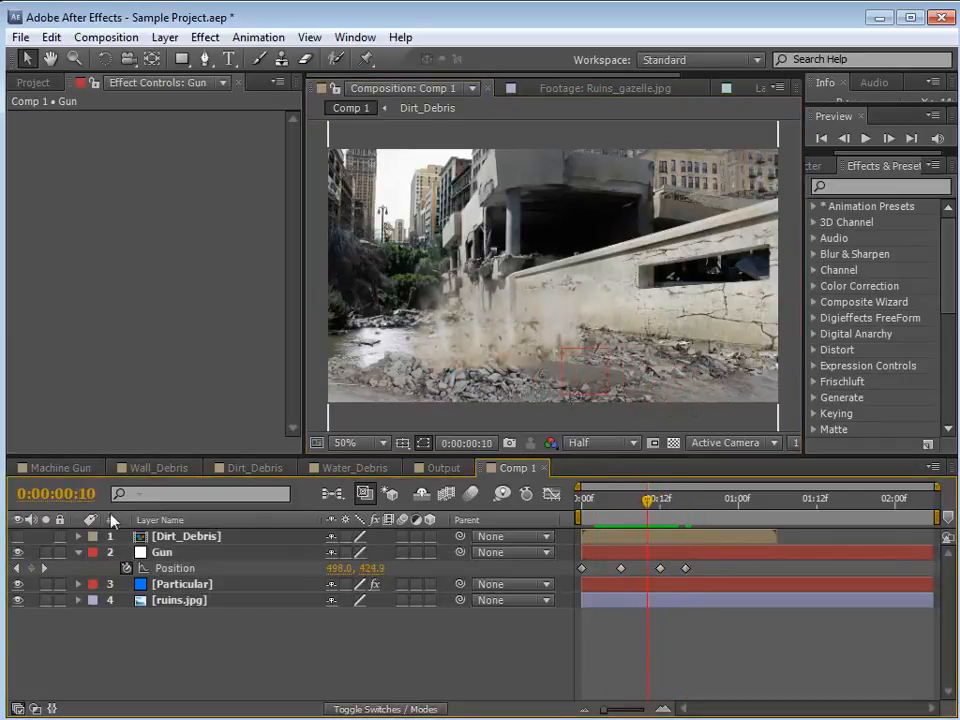
Select the Particular layer, check the debris up close at frame 8, and set Size to 185 and Size Random to 84%
left_click(183, 592)
key("h")
scroll(510, 368, "up", 2)
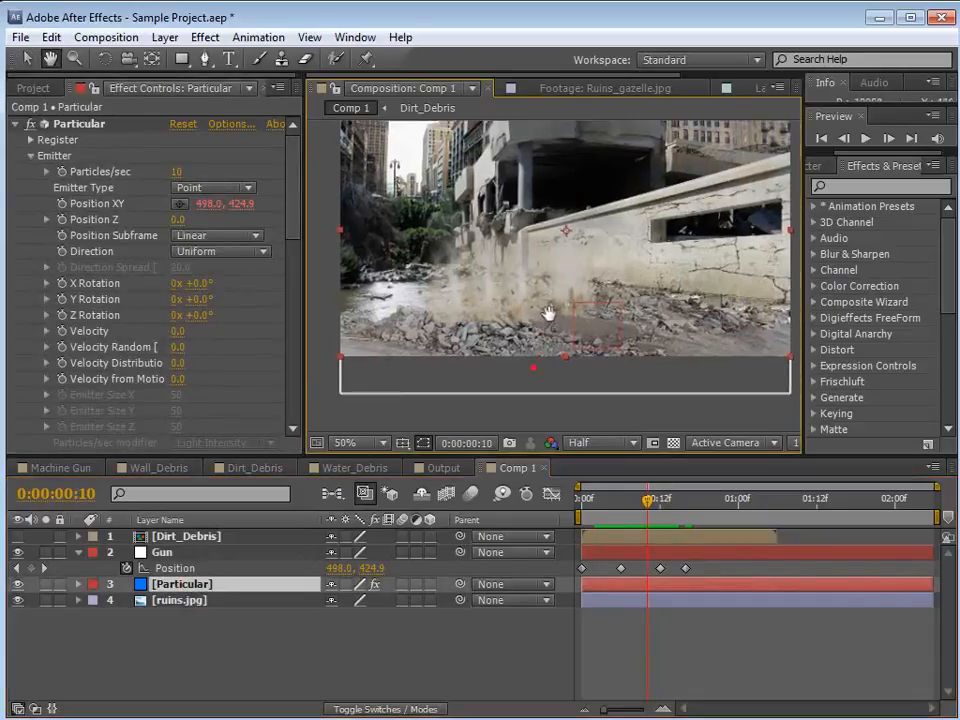
key("v")
mouse_move(638, 514)
left_mouse_down()
mouse_move(617, 509)
mouse_move(658, 515)
mouse_move(627, 515)
left_mouse_up()
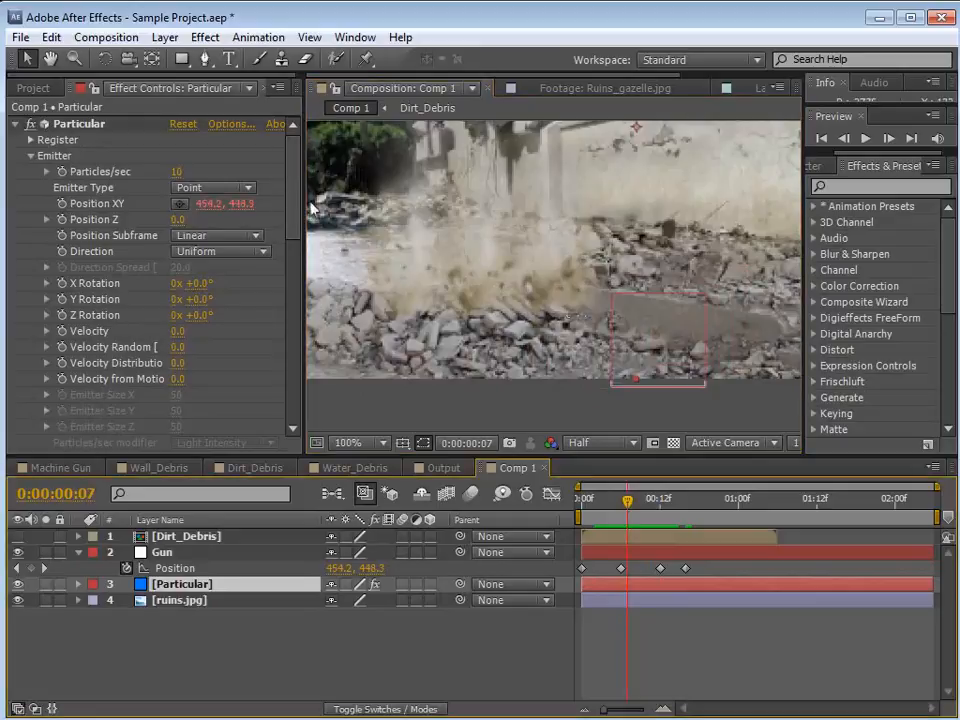
scroll(296, 240, "down", 3)
left_click_drag(296, 240, 298, 346)
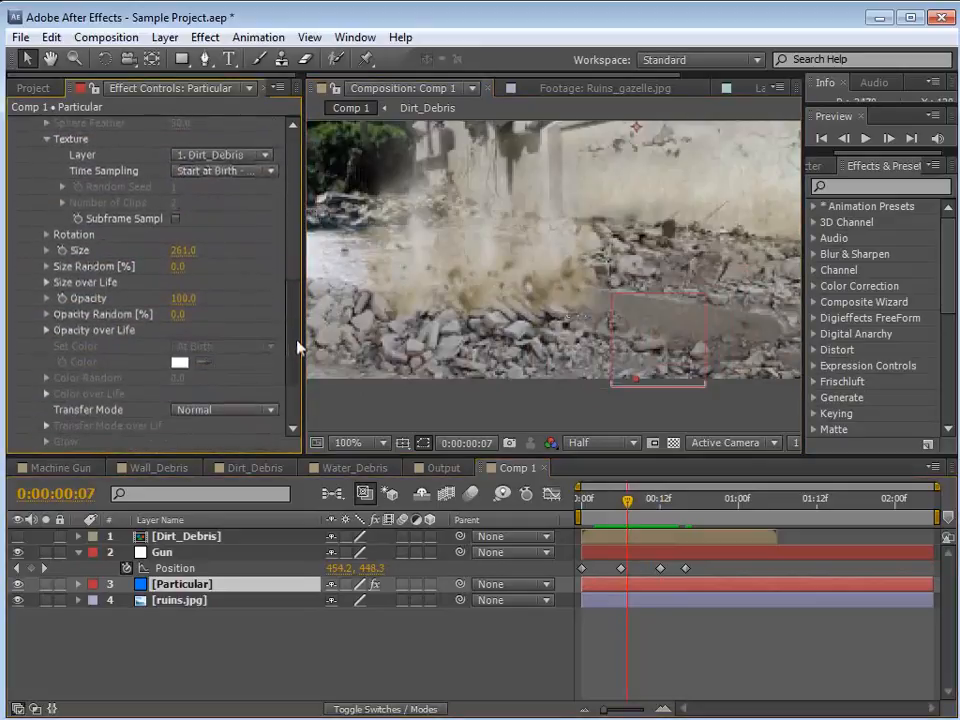
left_click_drag(627, 514, 636, 513)
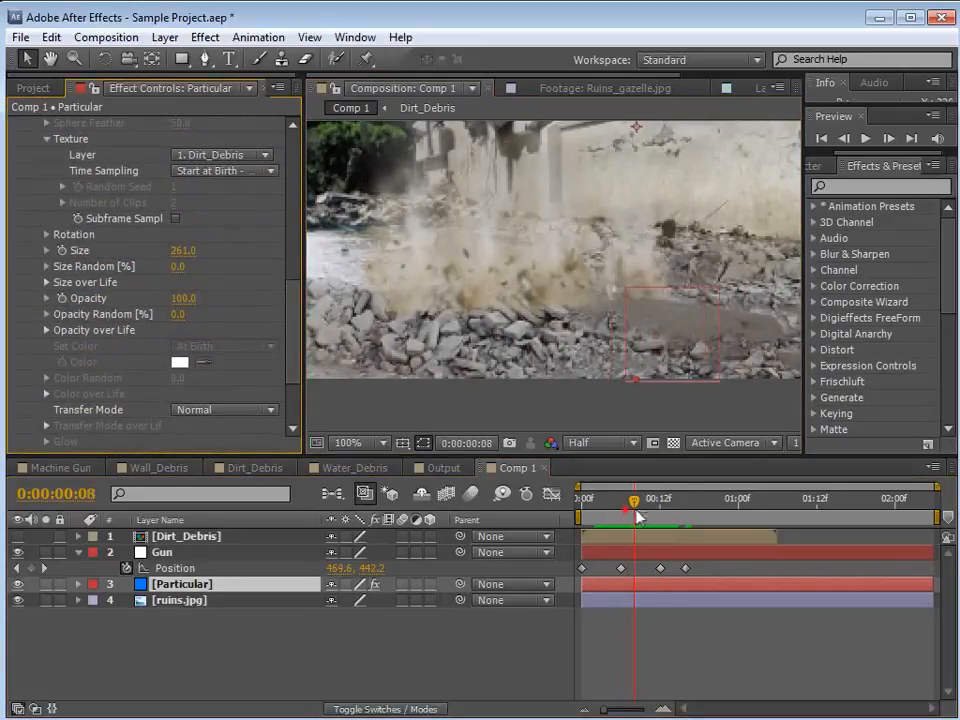
left_click(185, 251)
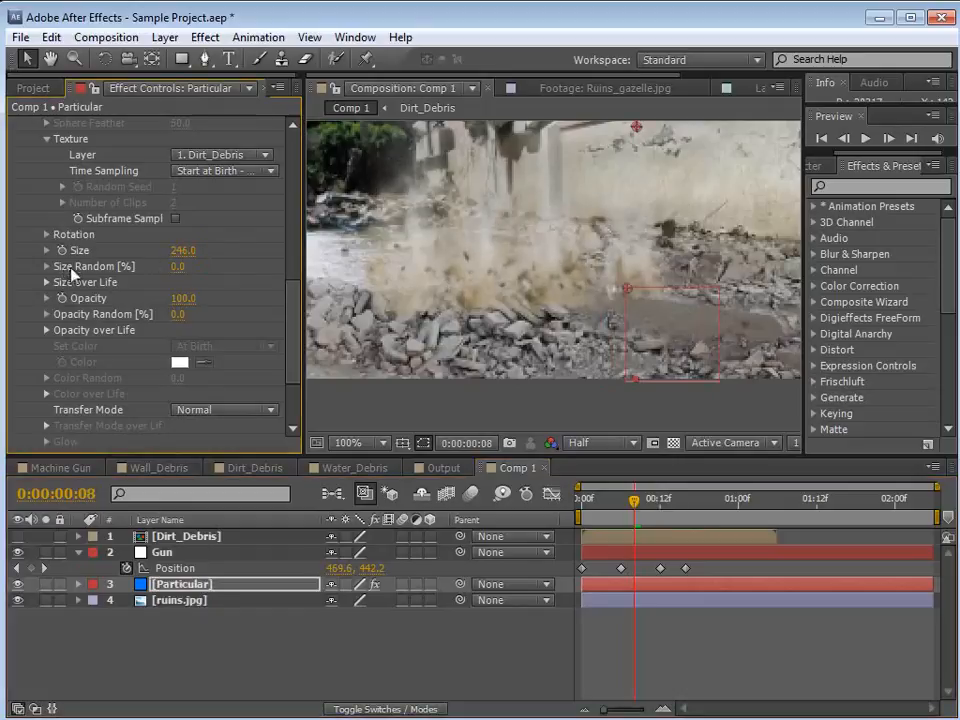
mouse_move(179, 267)
left_mouse_down()
mouse_move(232, 261)
mouse_move(115, 251)
mouse_move(236, 265)
mouse_move(186, 249)
left_mouse_up()
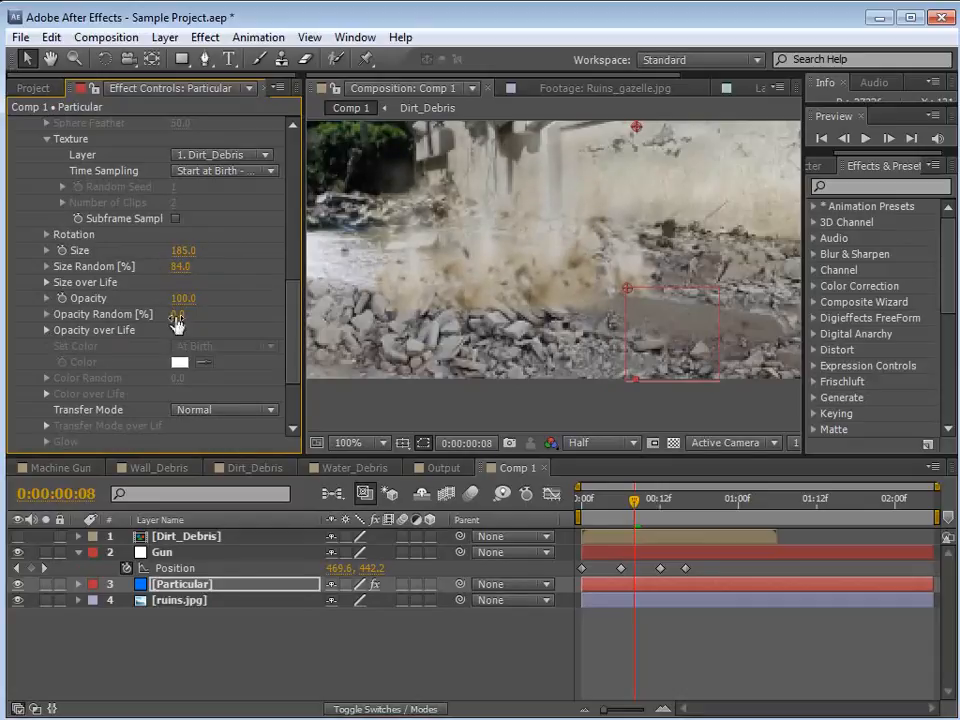
Set the particles' Random Rotation to 5 and preview the ground hits up to frame 19
left_click(46, 235)
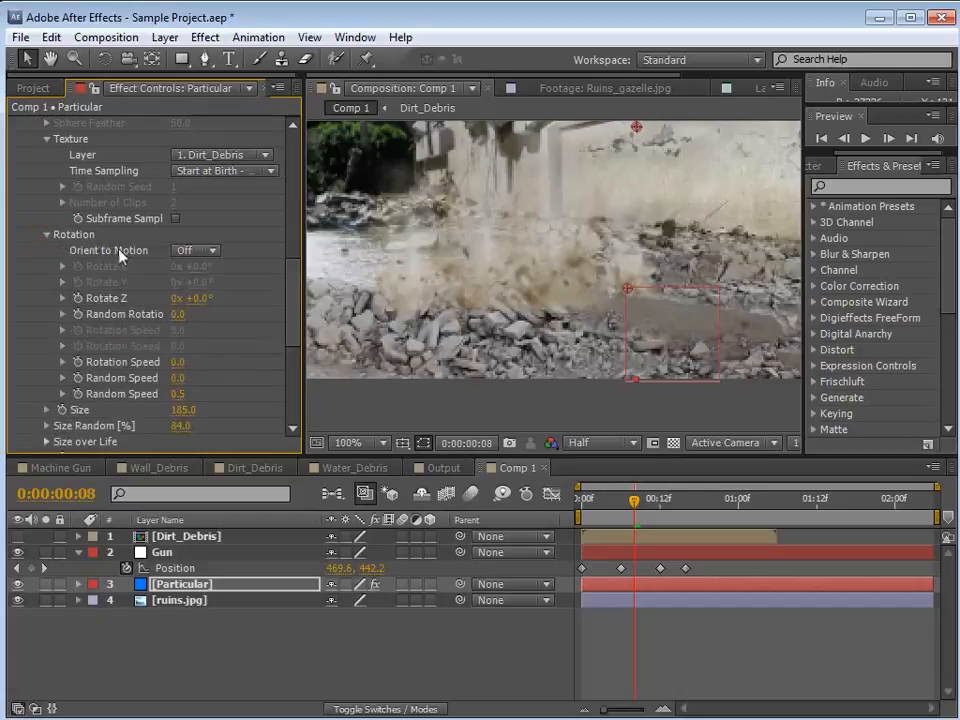
left_click(176, 318)
type("5")
key("Return")
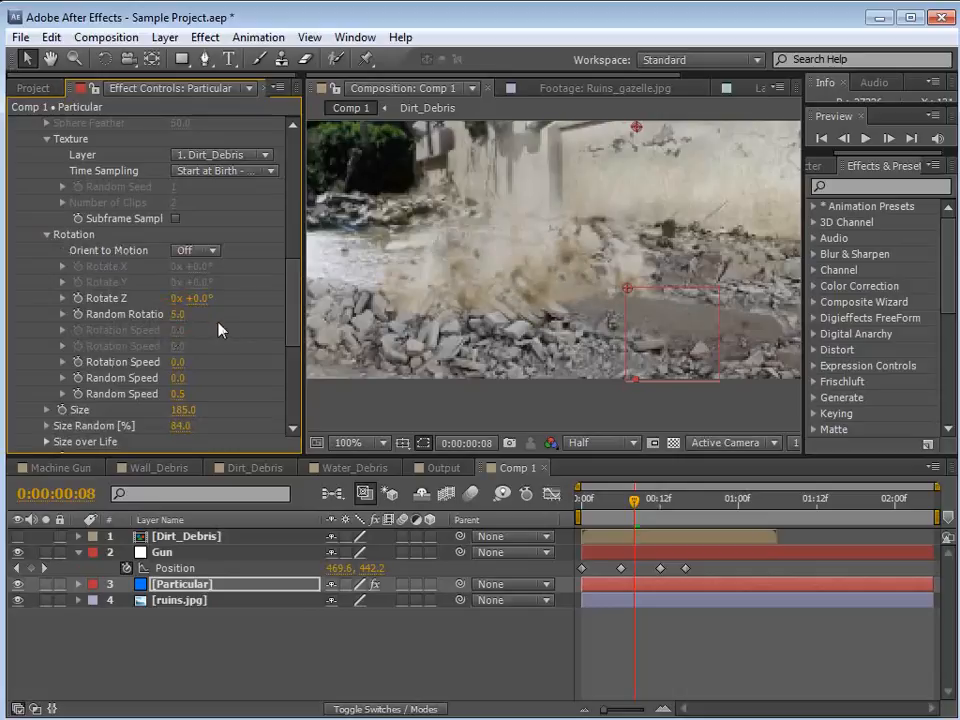
left_click_drag(637, 503, 706, 521)
scroll(583, 343, "down", 2)
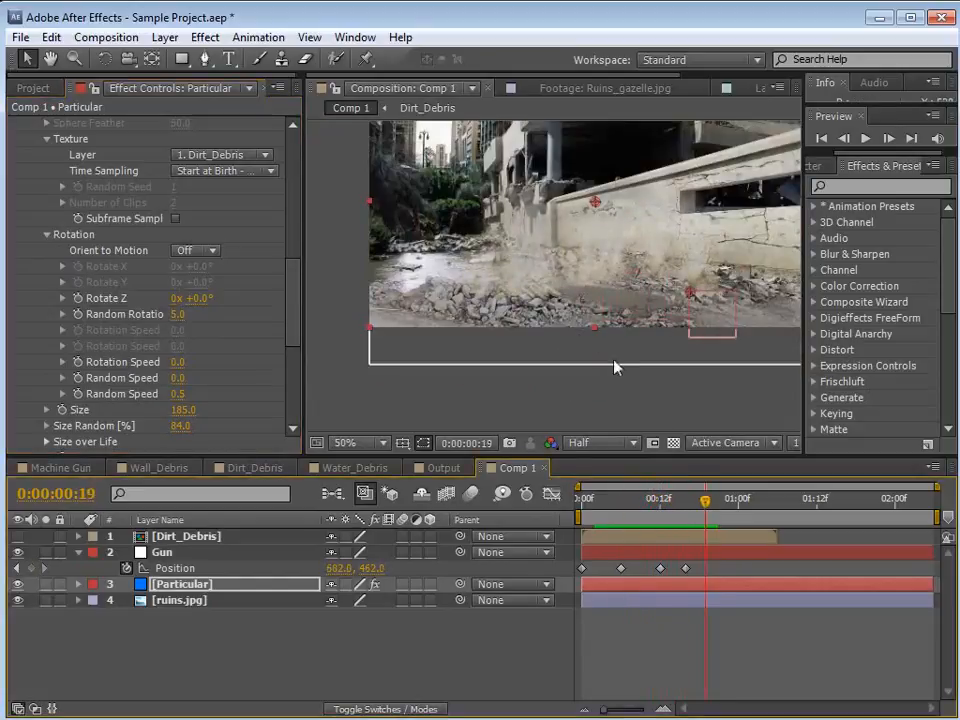
Widen the effect settings area and try Split Clip - Play Once as the texture's Time Sampling
left_click_drag(294, 322, 294, 291)
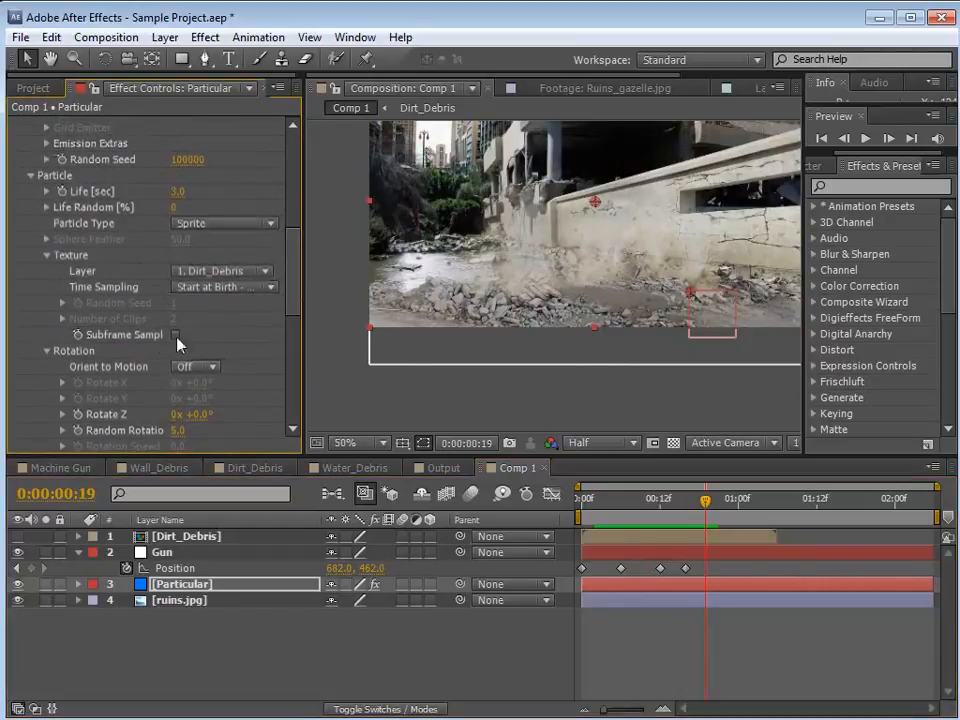
left_click_drag(303, 343, 334, 350)
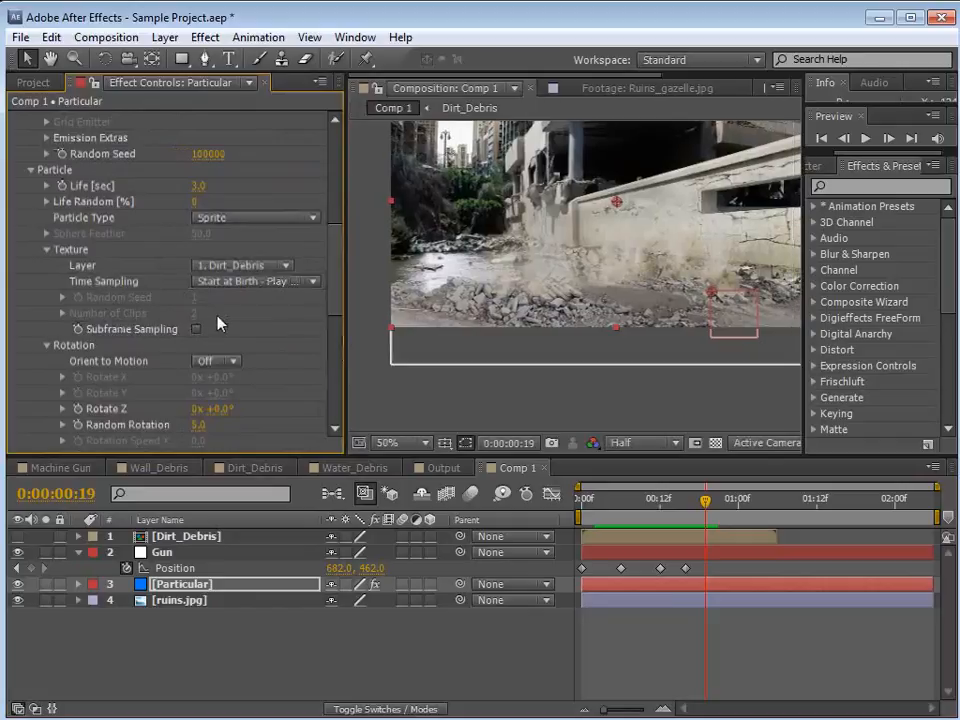
left_click(245, 281)
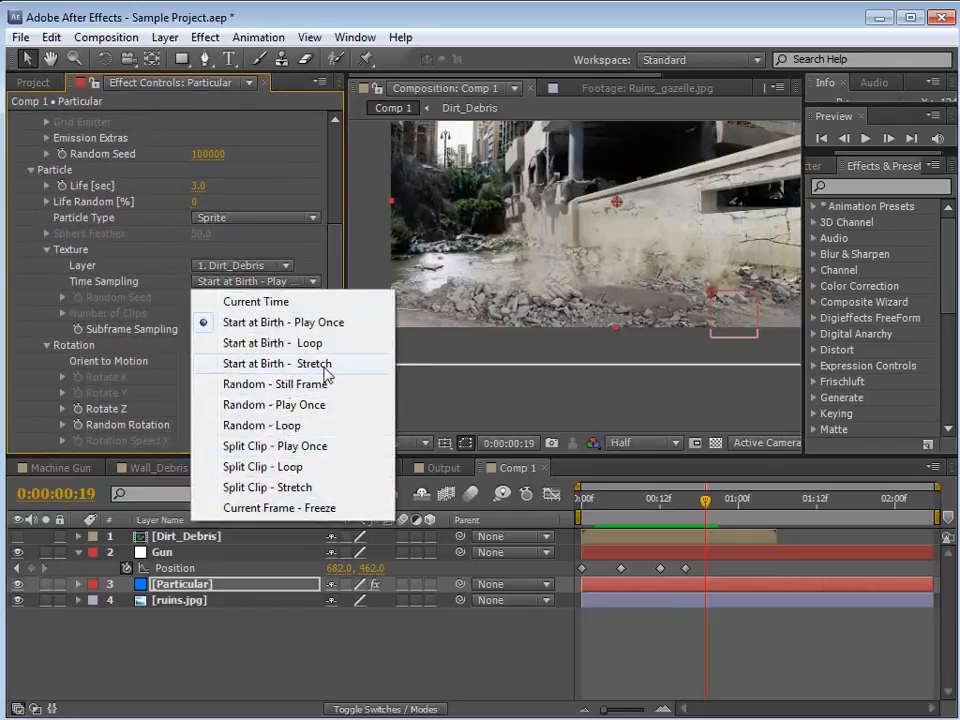
left_click(311, 446)
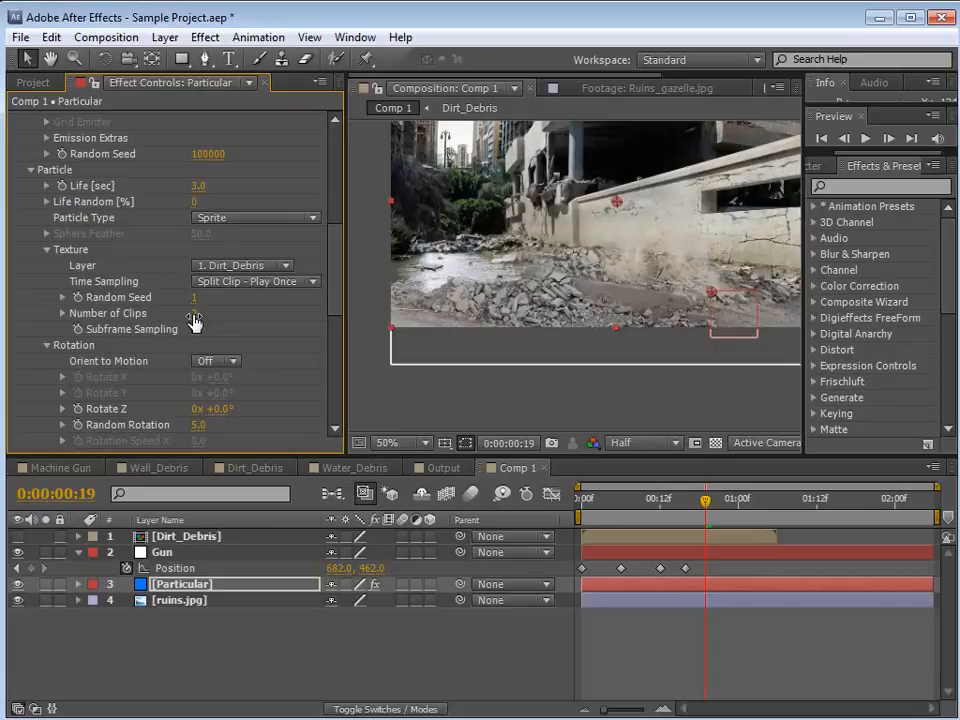
Review the Dirt_Debris composition's footage over time and go back to Comp 1
left_click(222, 468)
left_click(686, 518)
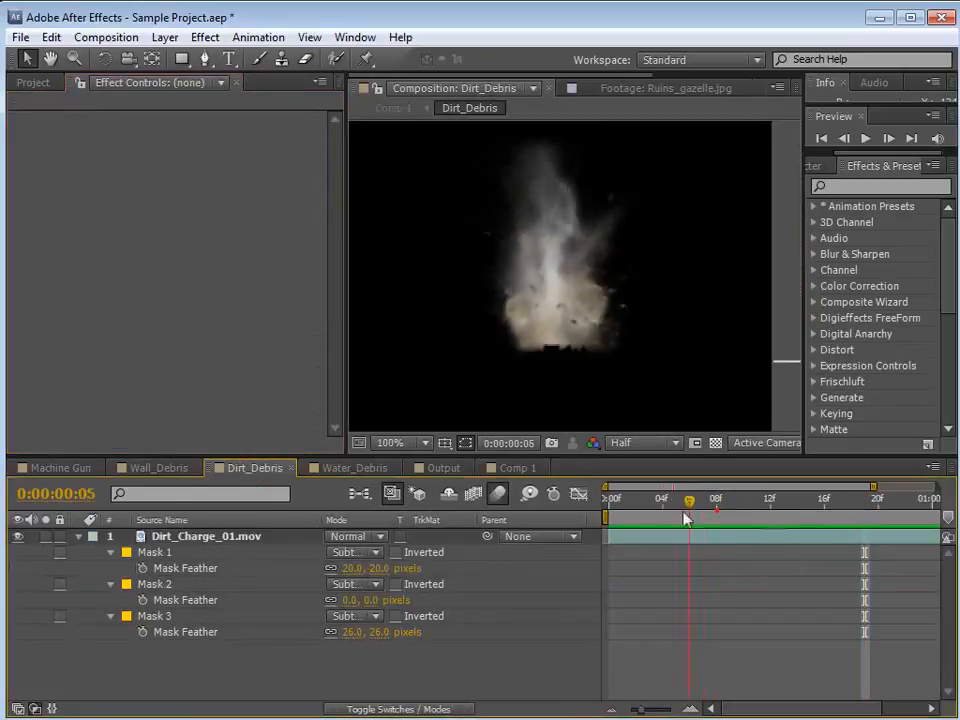
left_click_drag(684, 512, 639, 516)
key("minus")
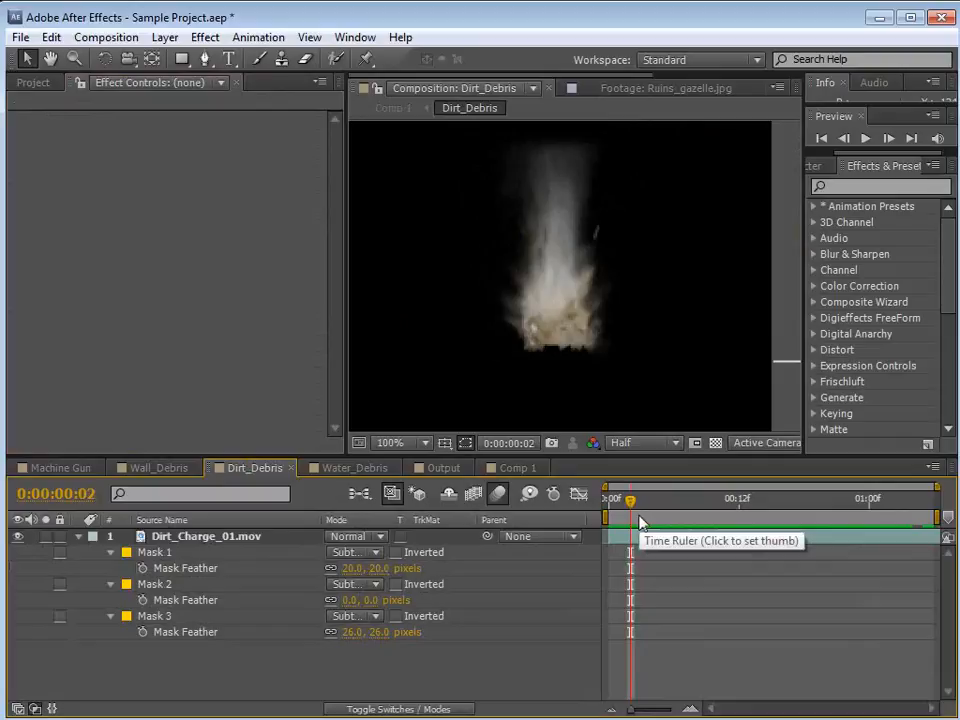
left_click(517, 468)
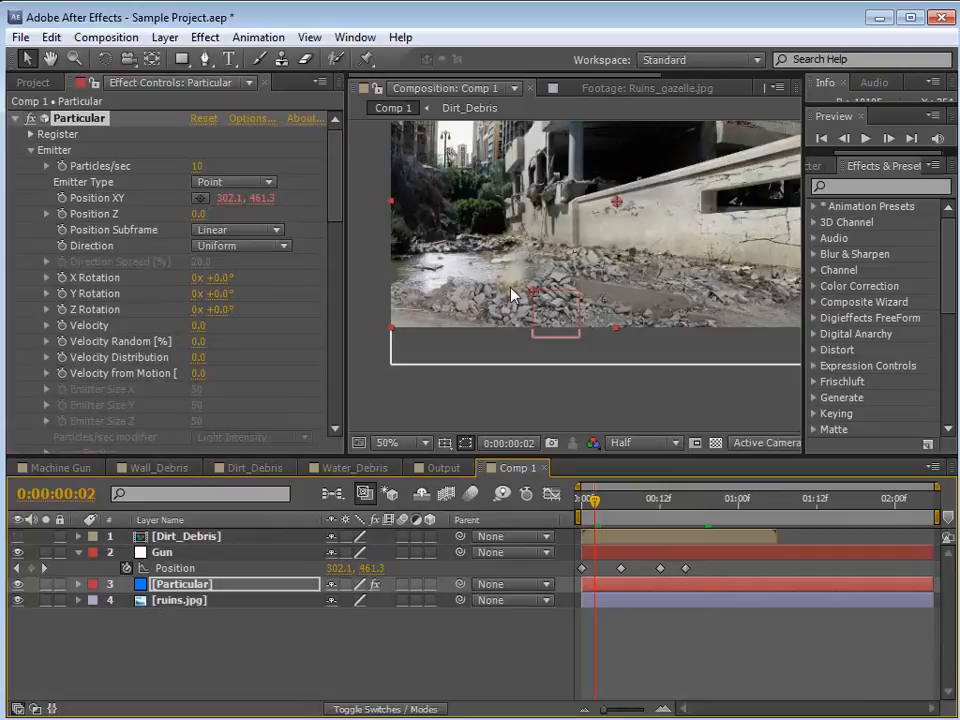
Set the sprite texture's Time Sampling back to Start at Birth - Play Once and preview up to frame 11
left_click_drag(336, 191, 335, 283)
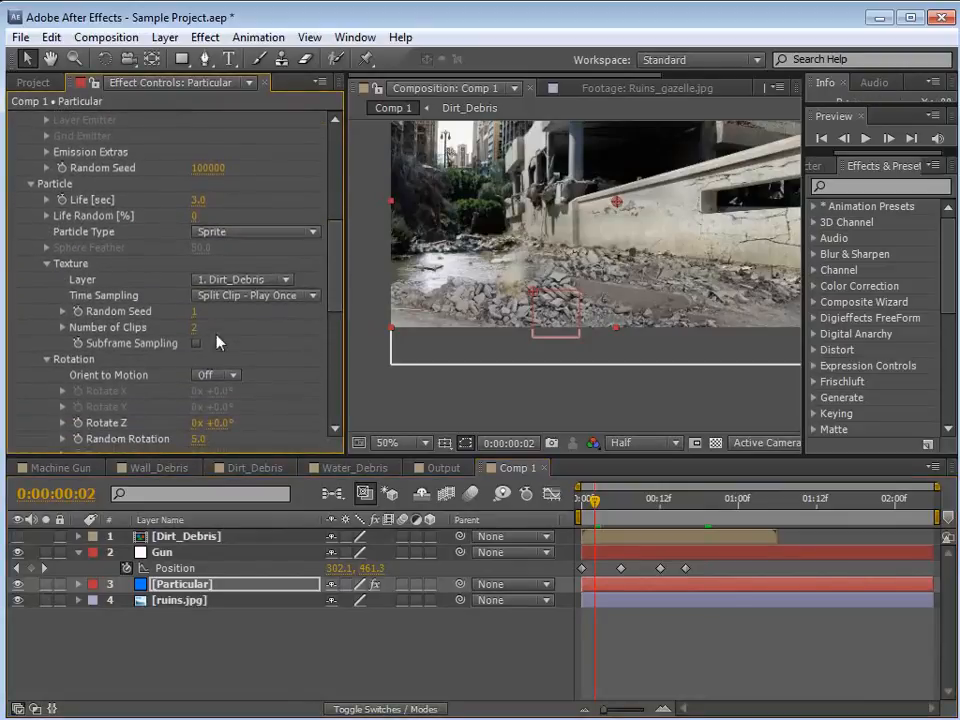
left_click(256, 295)
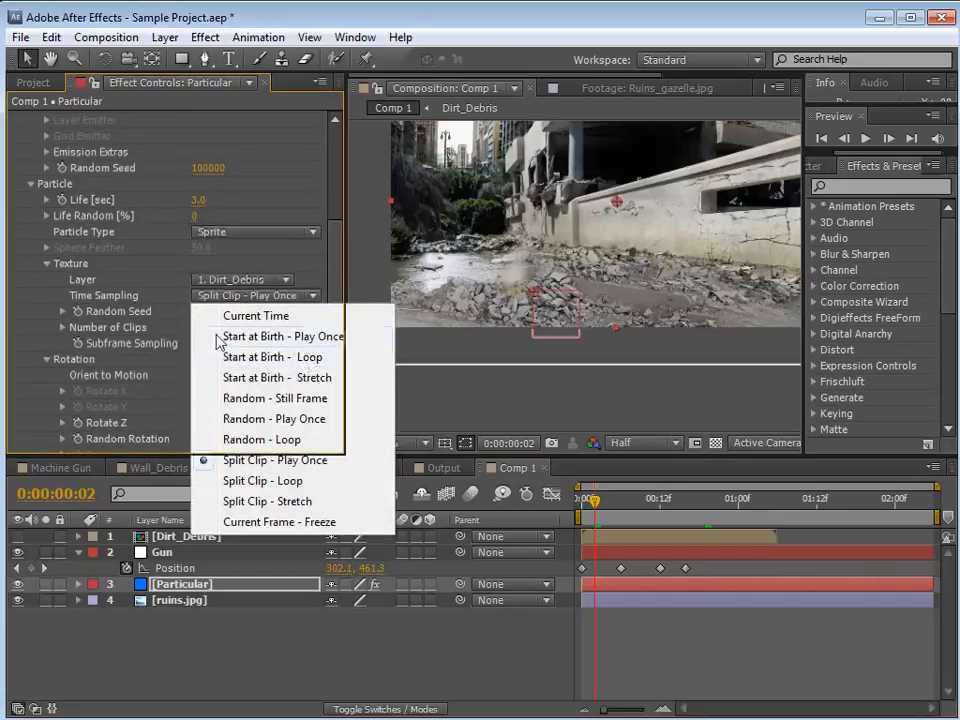
left_click(240, 336)
left_click_drag(615, 505, 655, 550)
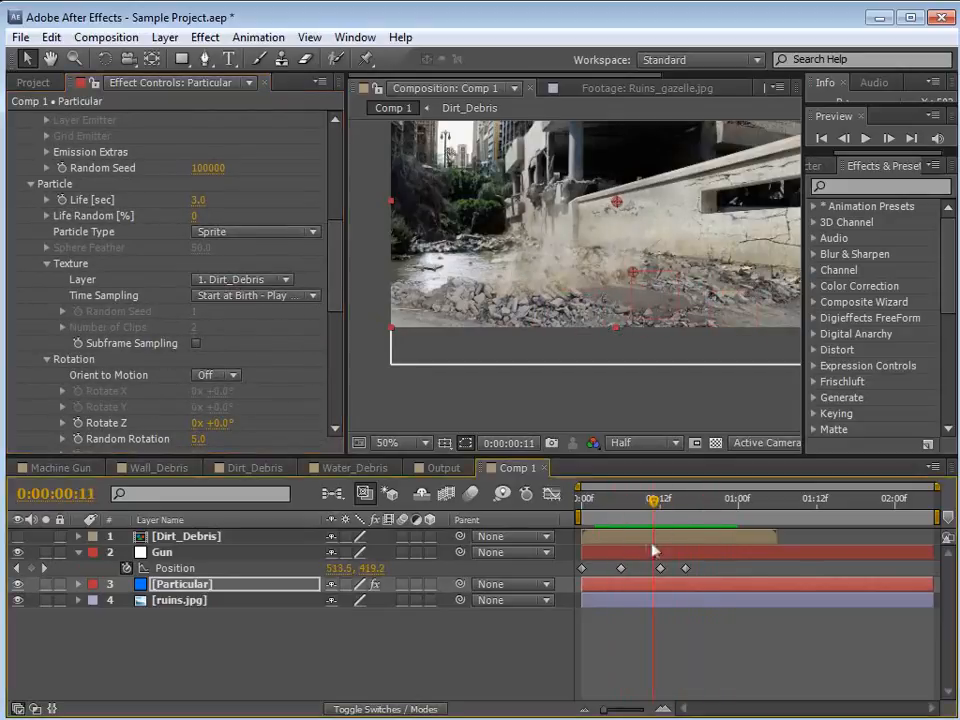
Add a Slider Control effect to the Gun null and expand the layer's effects in the timeline
left_click_drag(337, 303, 338, 150)
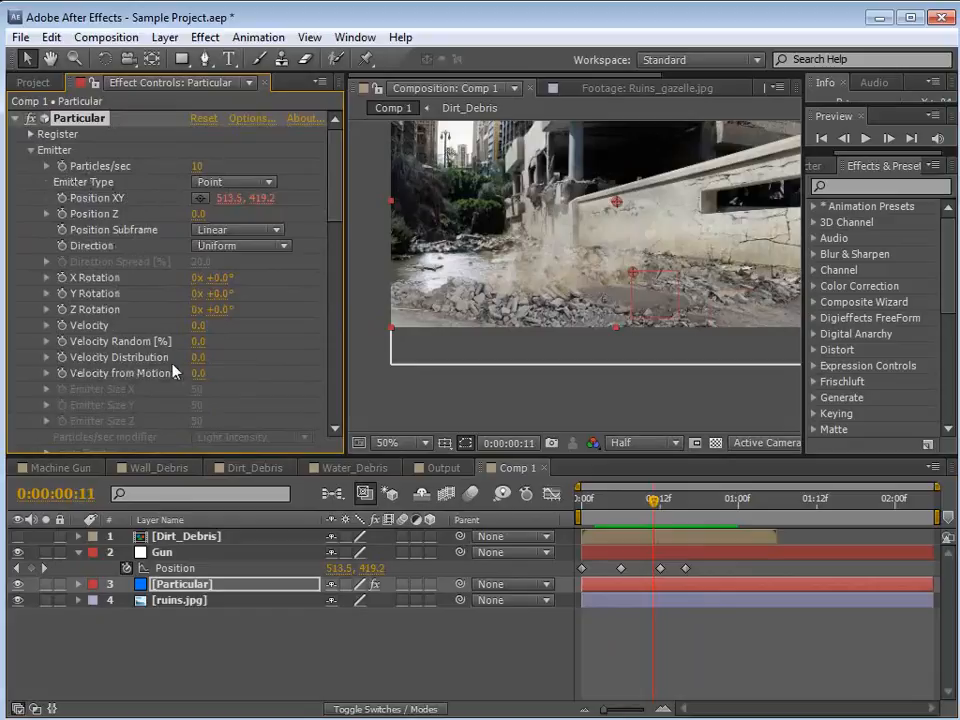
left_click(167, 556)
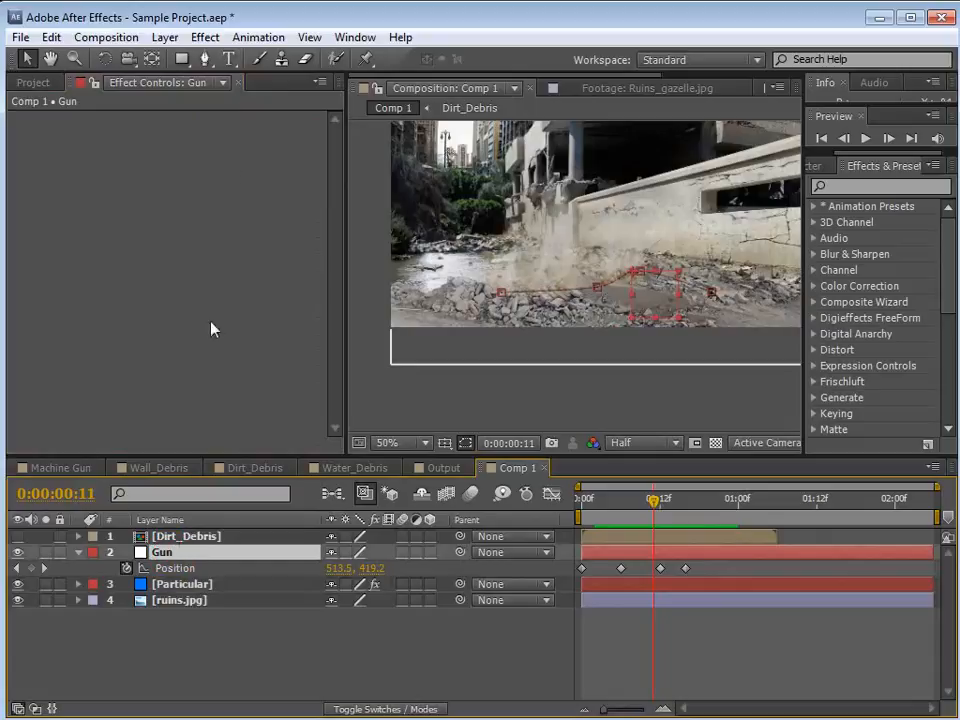
left_click(212, 40)
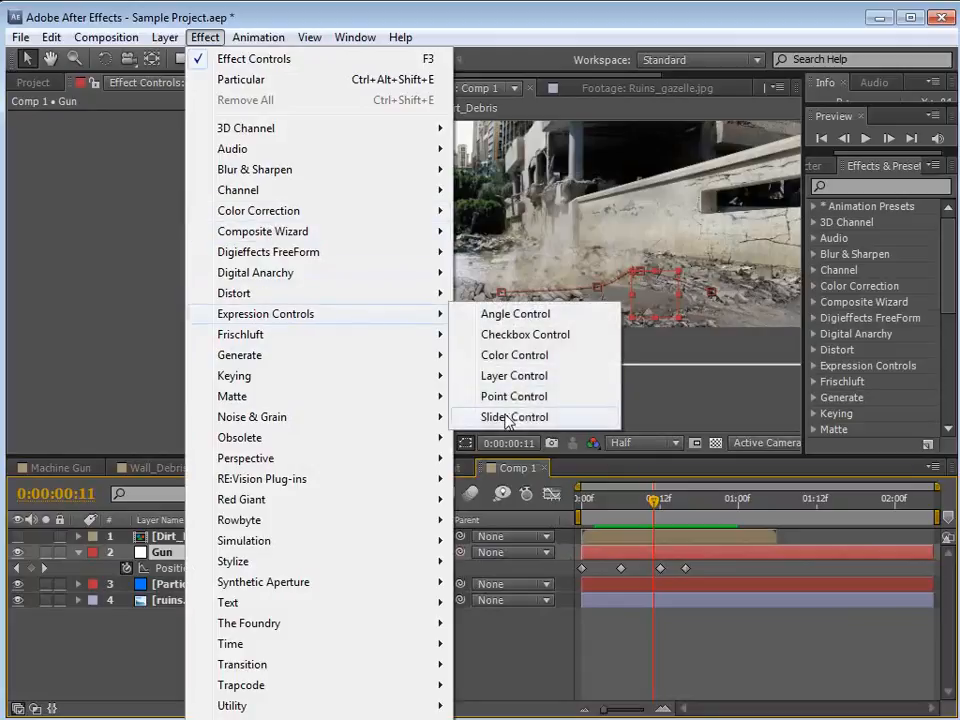
left_click(505, 418)
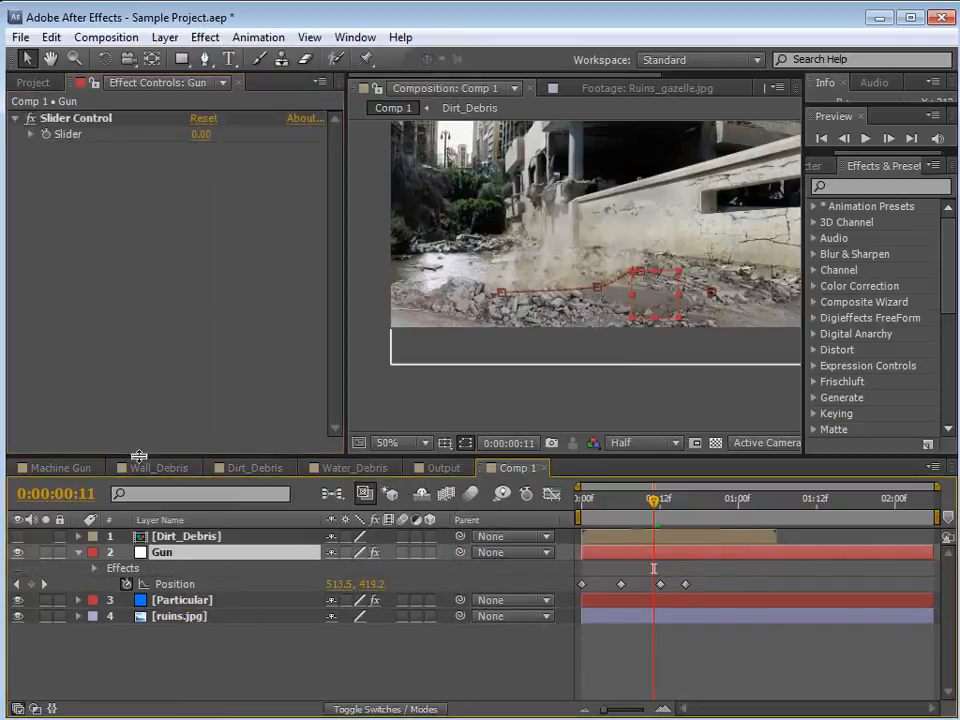
left_click(80, 553)
left_click(95, 568)
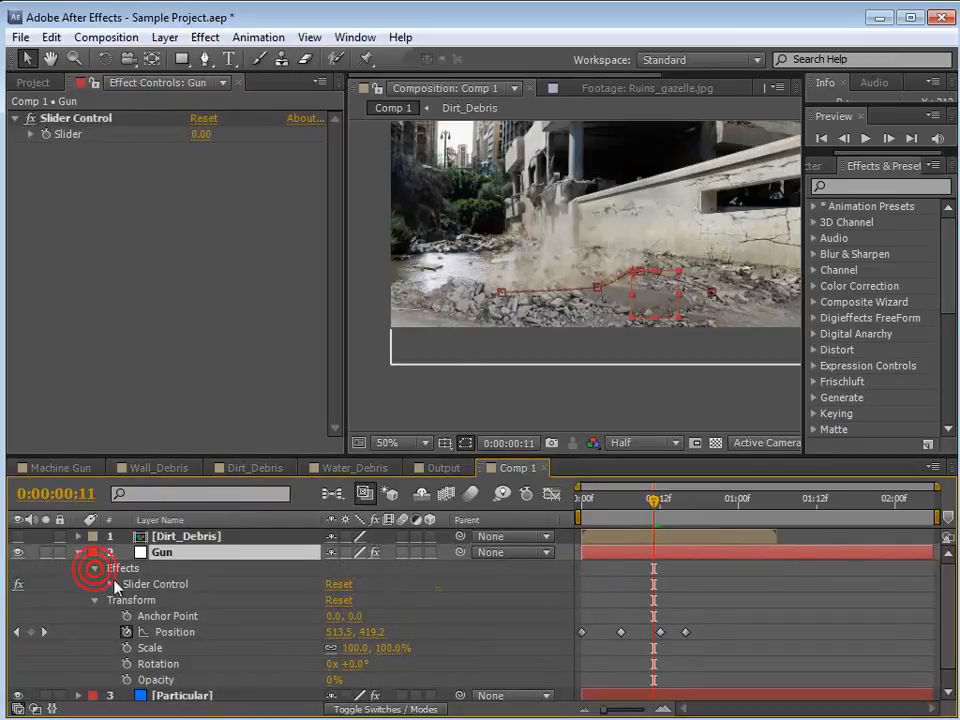
Add an expression to Particular's emitter Particles/sec that links it to the Gun layer's Slider Control value
left_click(97, 616)
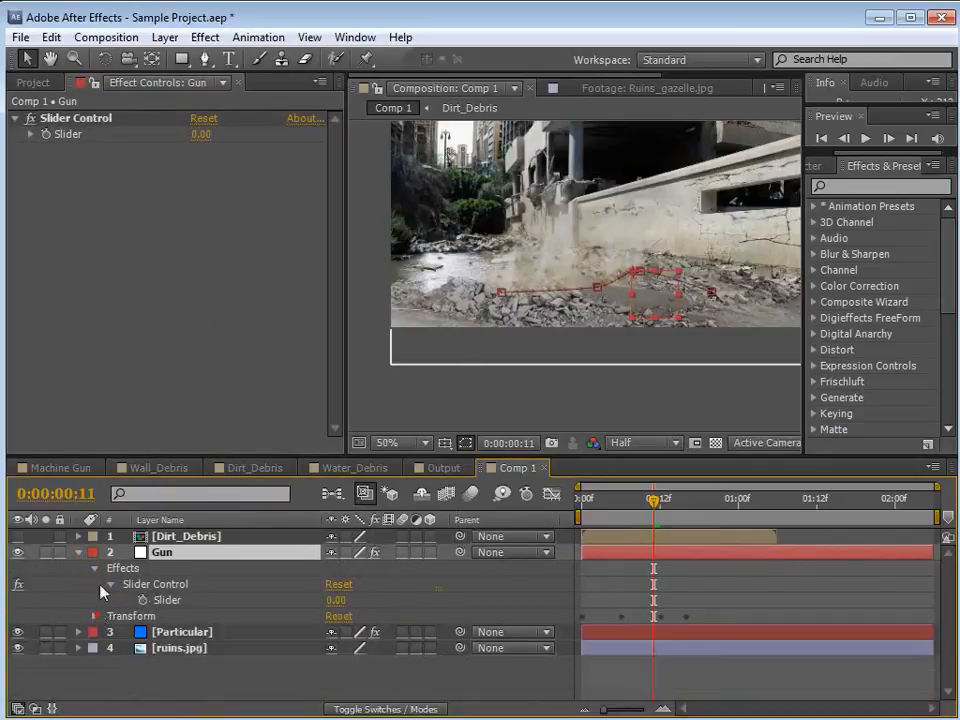
left_click(172, 634)
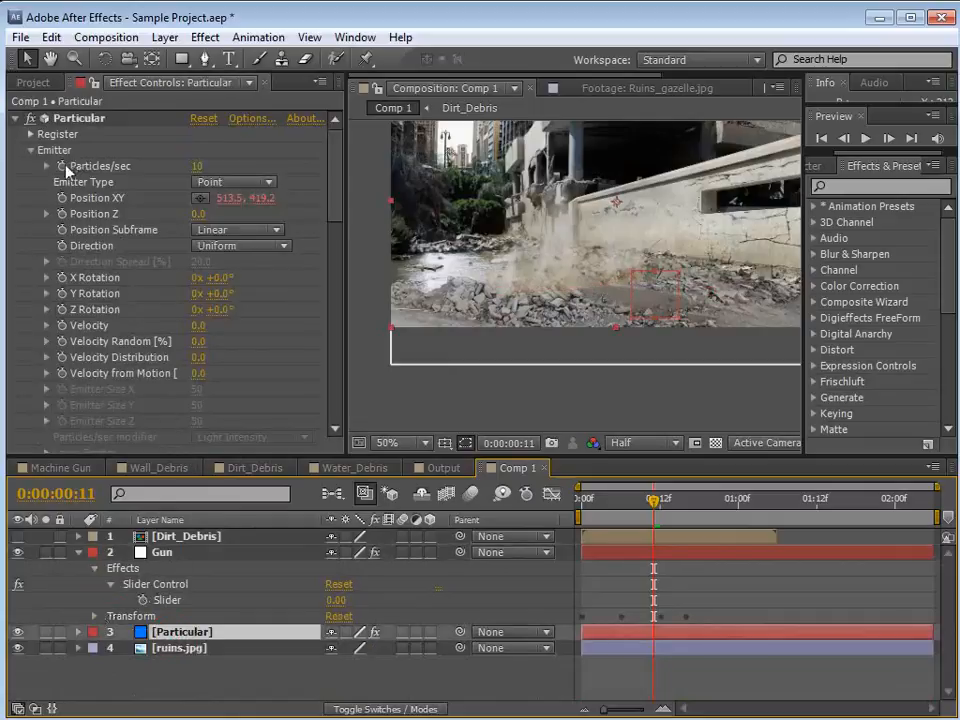
left_click(62, 167, "alt")
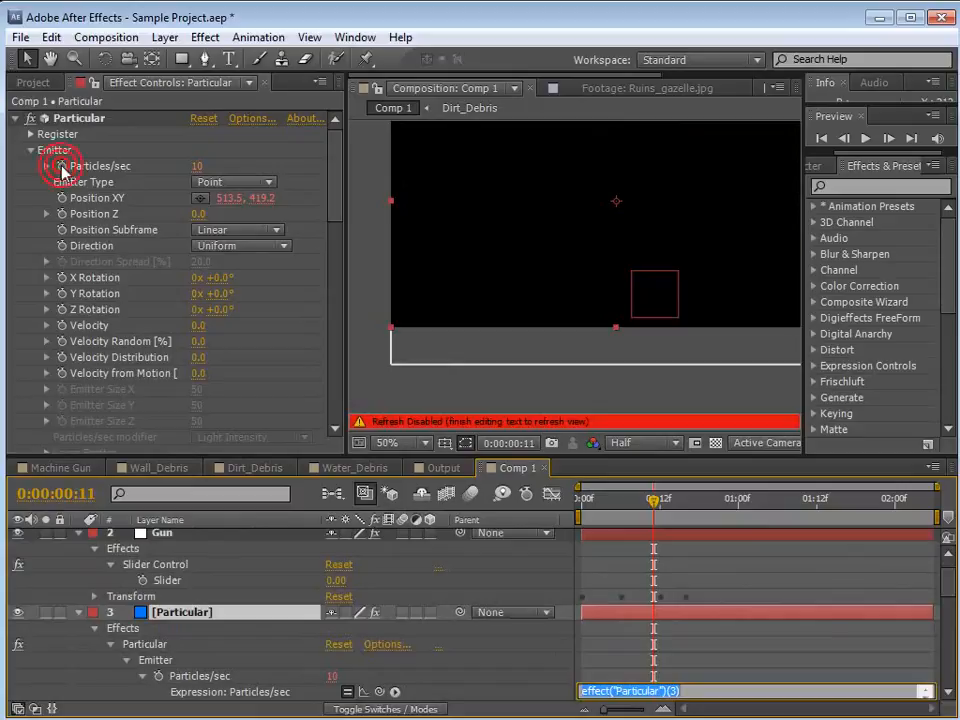
left_click_drag(379, 692, 183, 603)
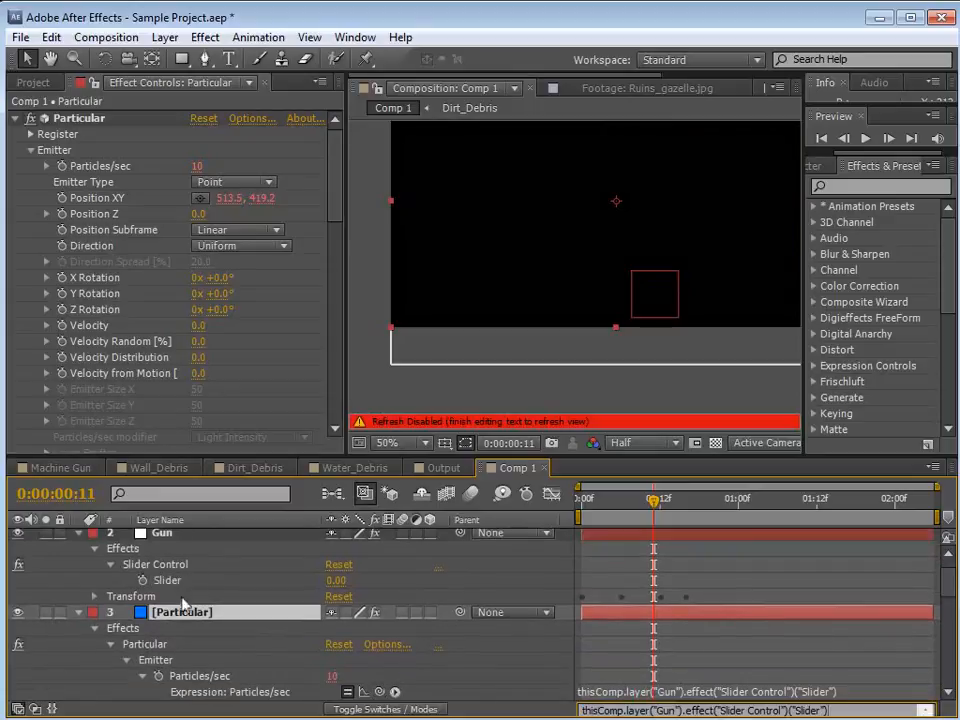
Rename the Gun layer's Slider Control effect to Firerate
left_click(170, 534)
left_click(82, 120)
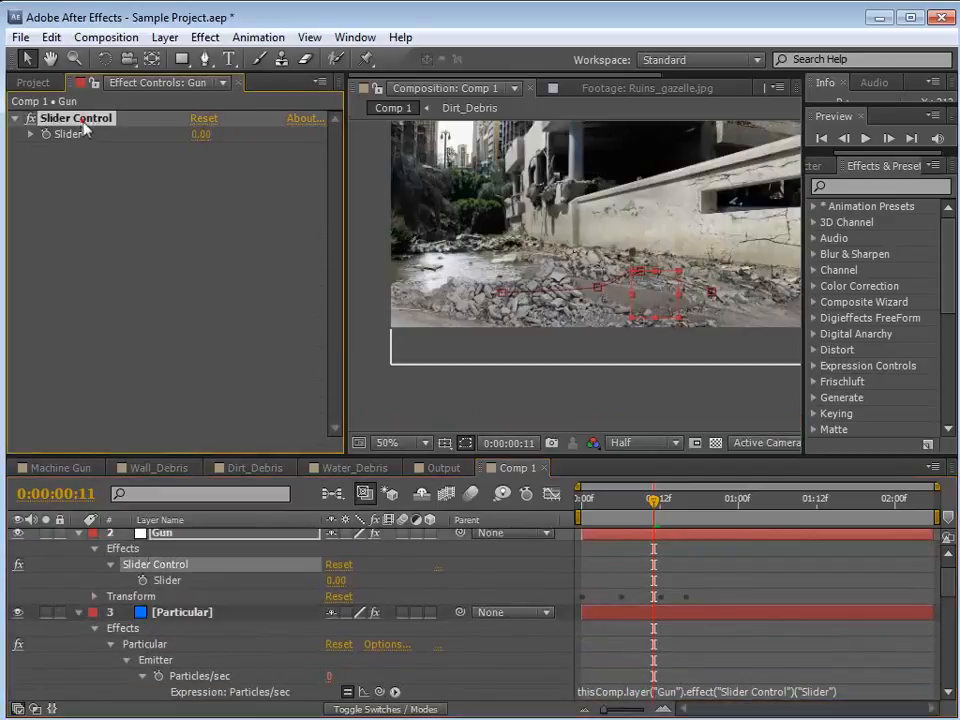
key("Return")
type("R")
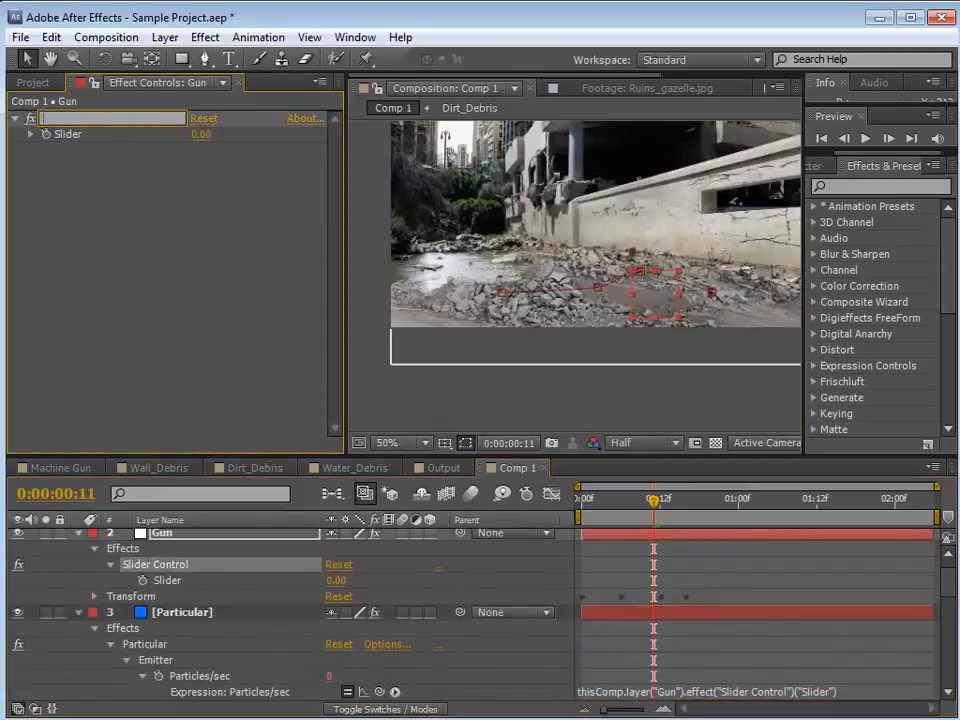
type("irerat")
type("e")
key("Return")
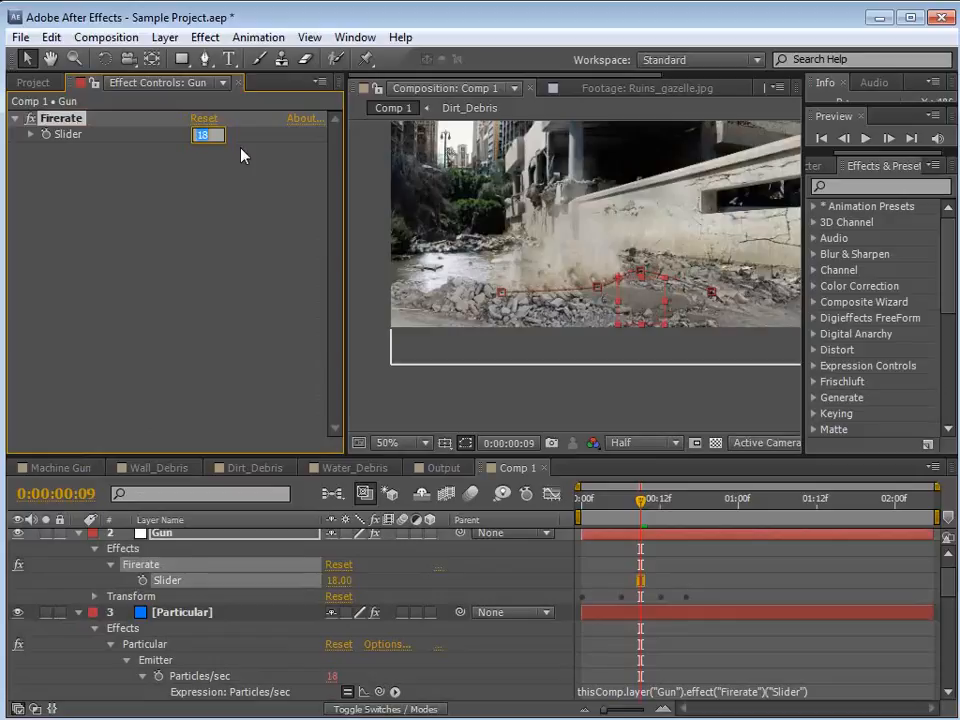
Set the Firerate slider to 10 and check the hits up to frame 14
left_click(241, 155)
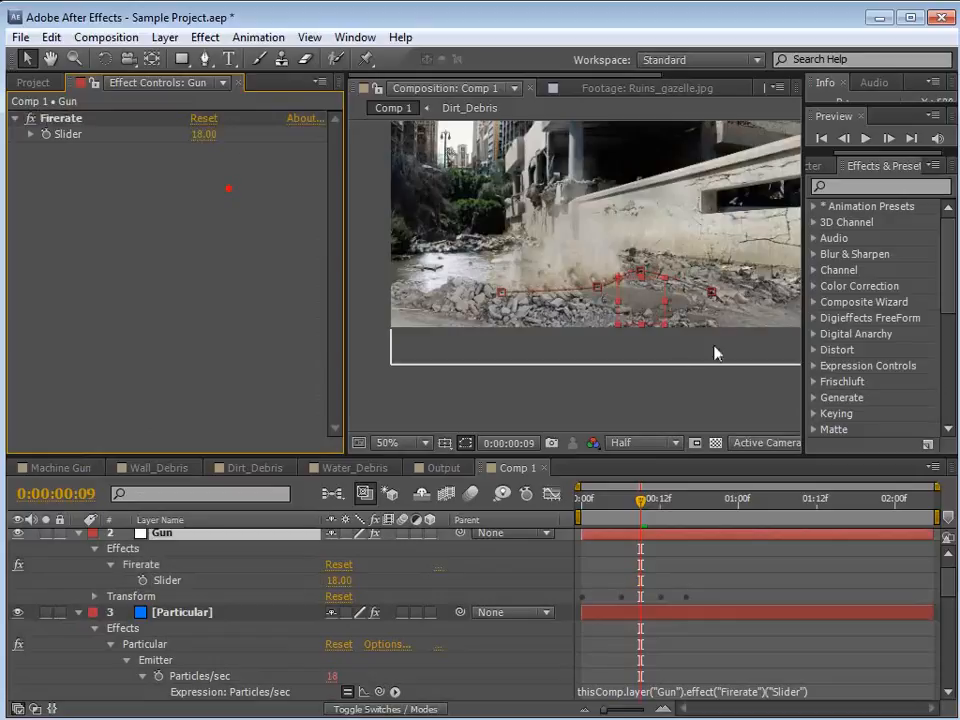
left_click(204, 136)
type("10")
key("Return")
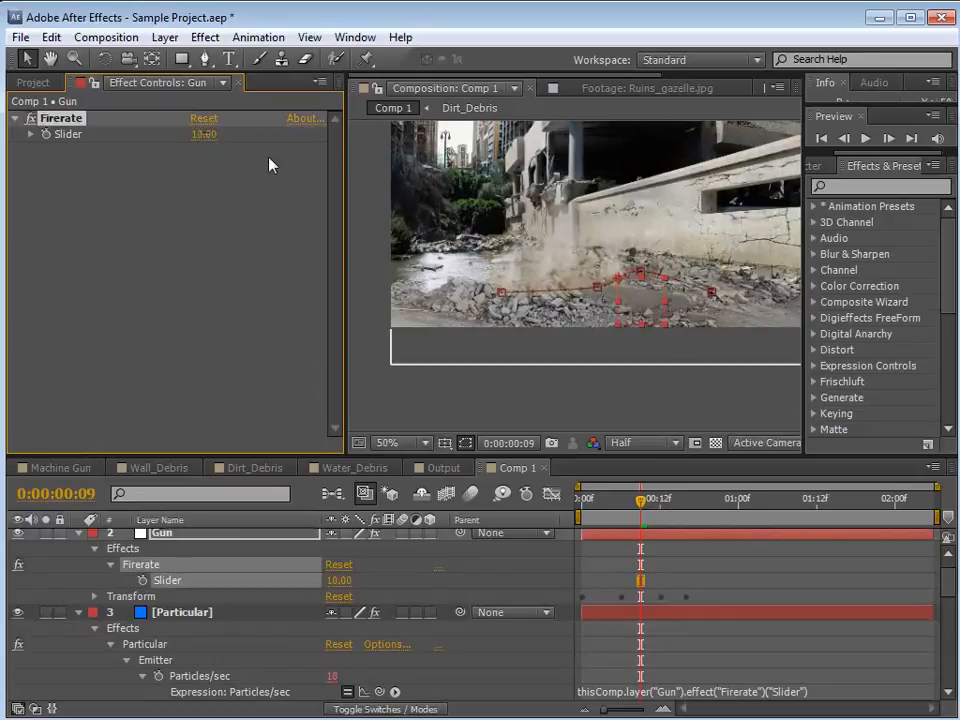
left_click_drag(645, 515, 672, 512)
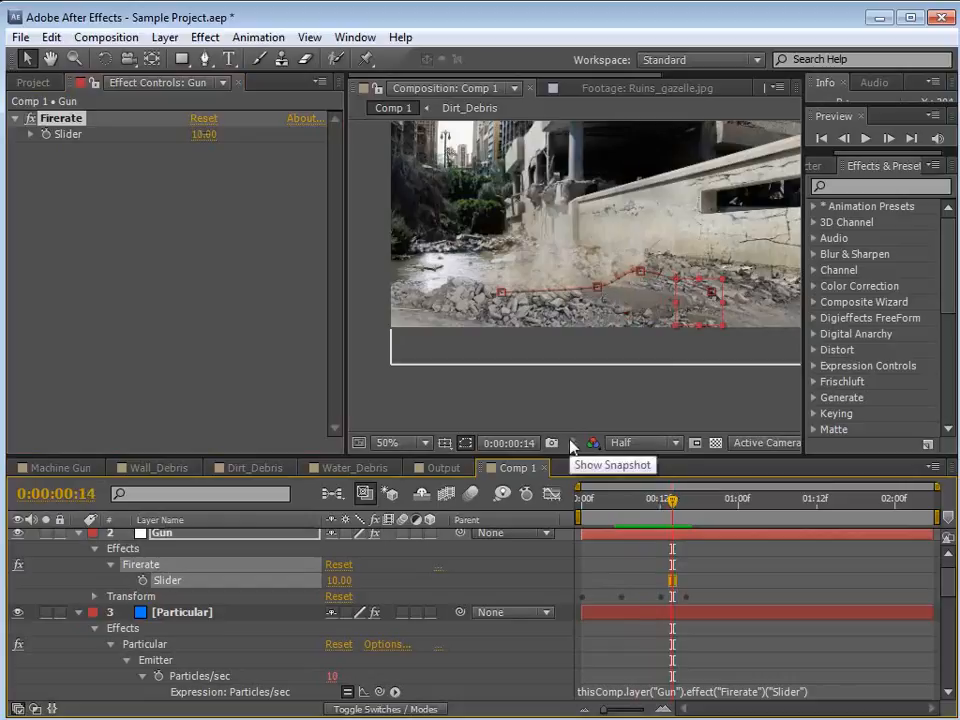
Shift the third point of the Gun's motion path slightly along the ground, and collapse all layer properties in the timeline
left_click_drag(639, 267, 660, 266)
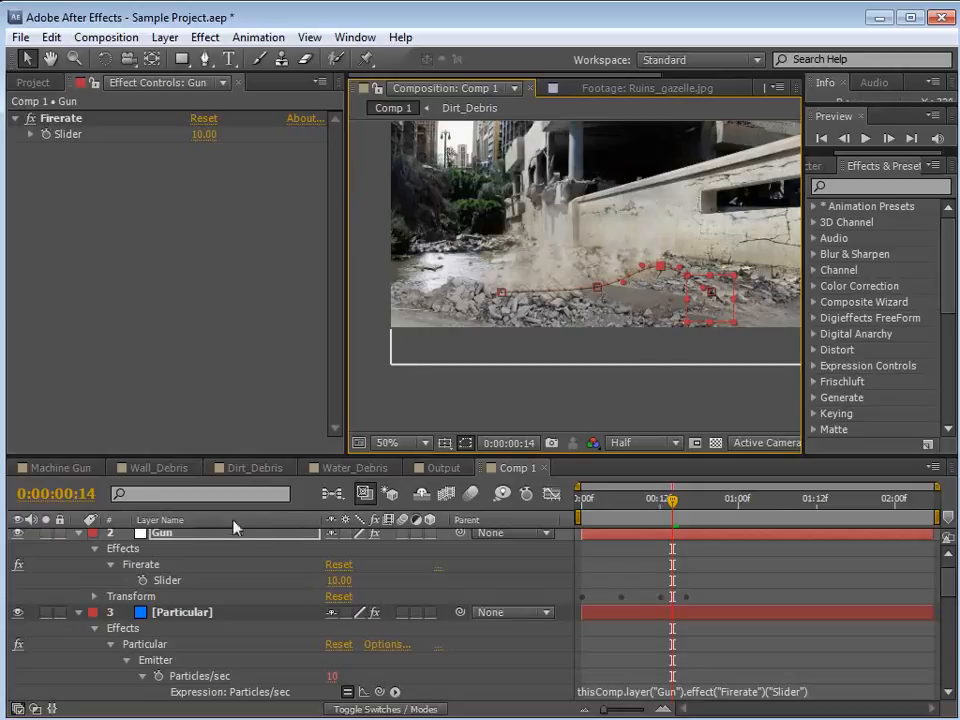
left_click(155, 535)
key("ctrl+a")
left_click(79, 535)
left_click(333, 658)
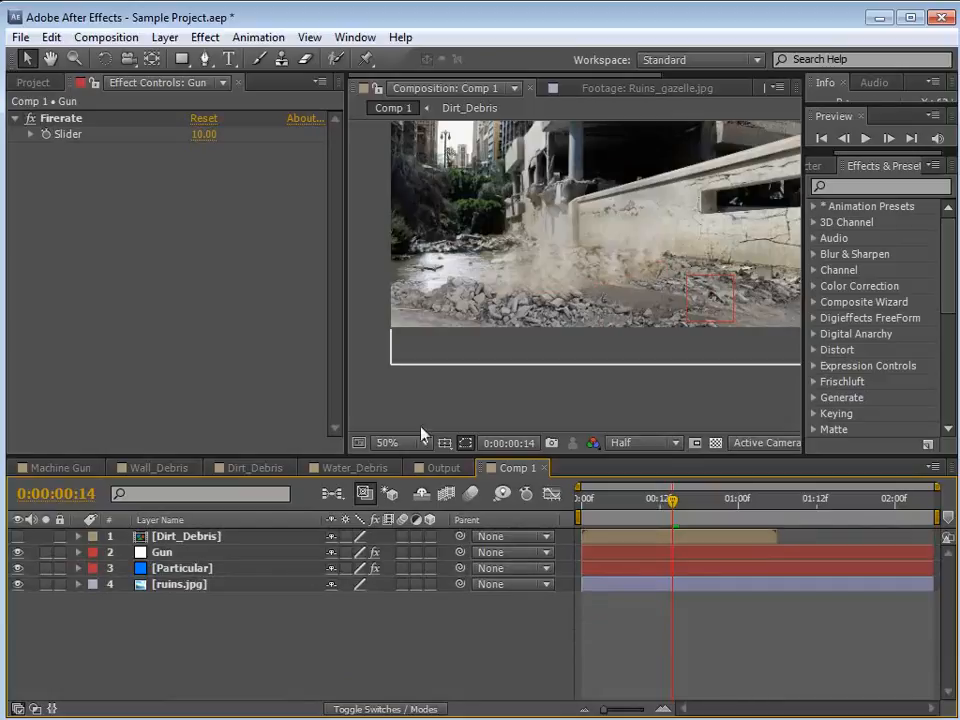
Create a red solid at the composition size of 960 x 540 px
key("space")
left_click_drag(694, 213, 667, 271)
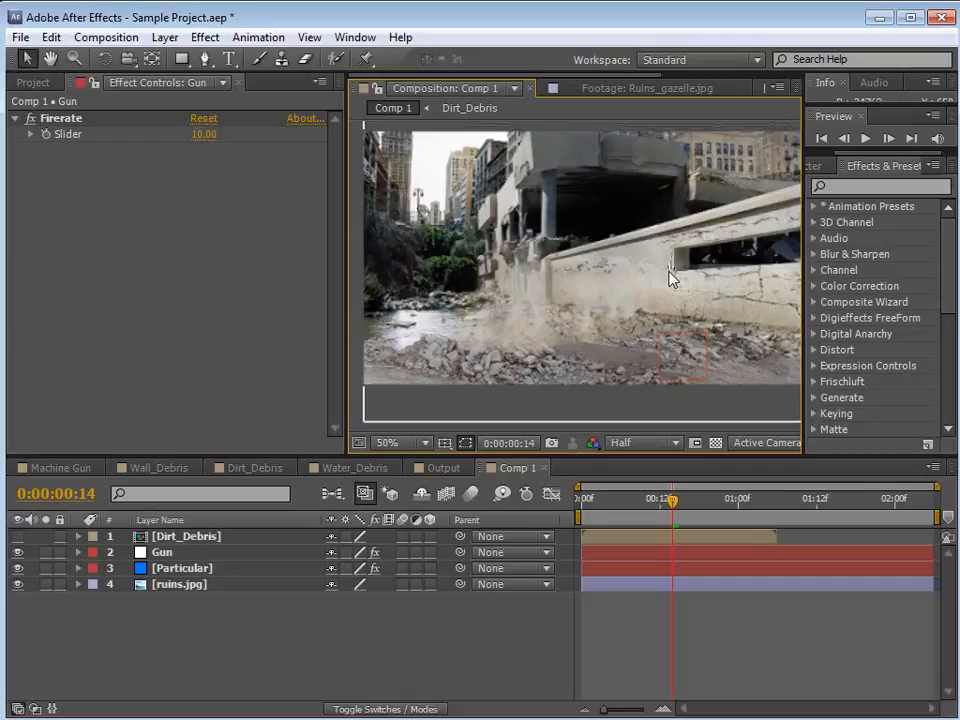
left_click(165, 37)
mouse_move(250, 58)
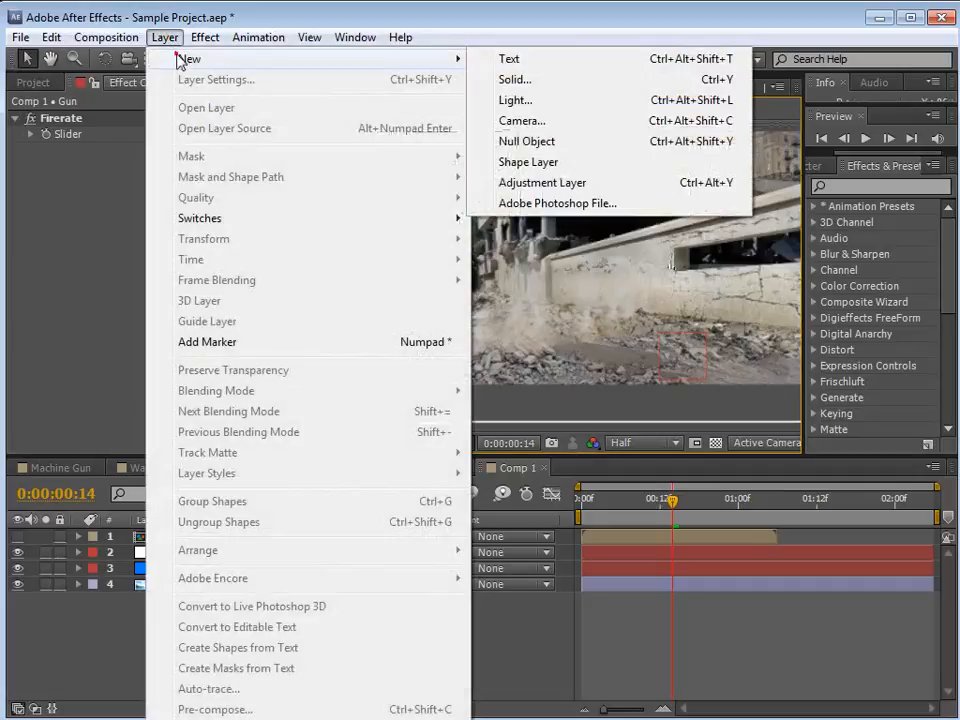
left_click(540, 80)
left_click(196, 321)
mouse_move(281, 27)
left_mouse_down()
mouse_move(285, 75)
mouse_move(281, 38)
left_mouse_up()
left_click(430, 45)
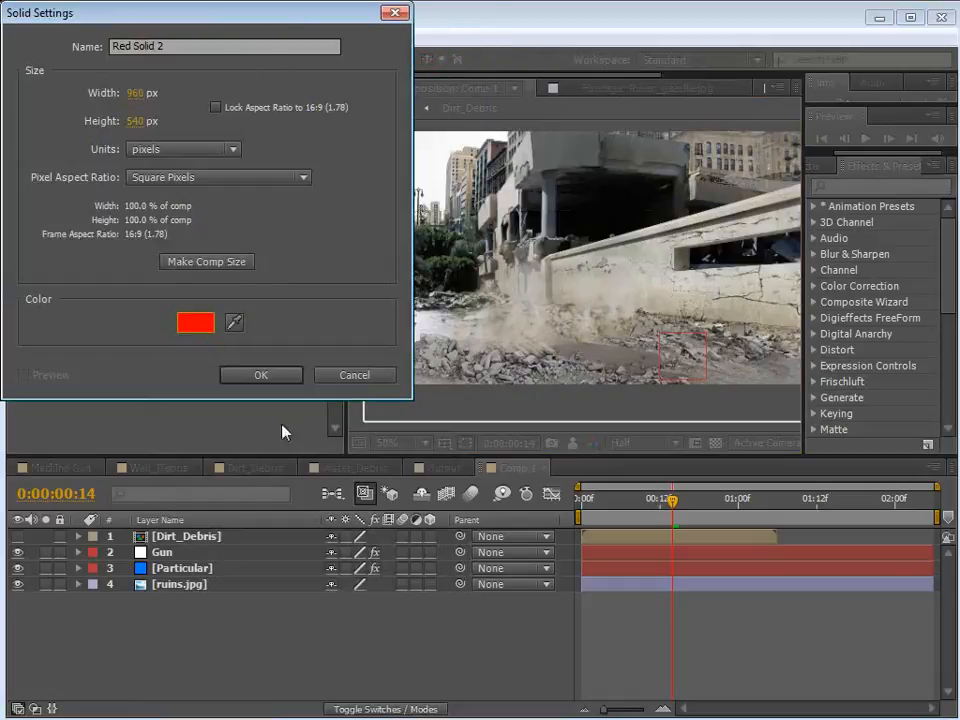
left_click(259, 376)
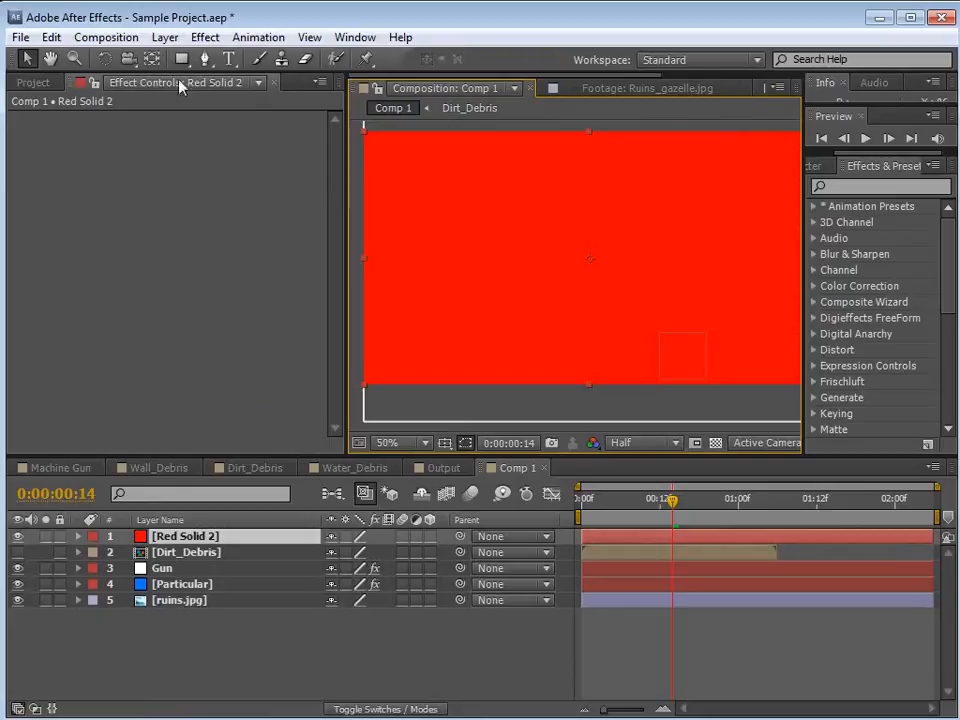
Hide the red solid and draw a closed Pen mask on it around the concrete wall and the adjoining building side
left_click(207, 60)
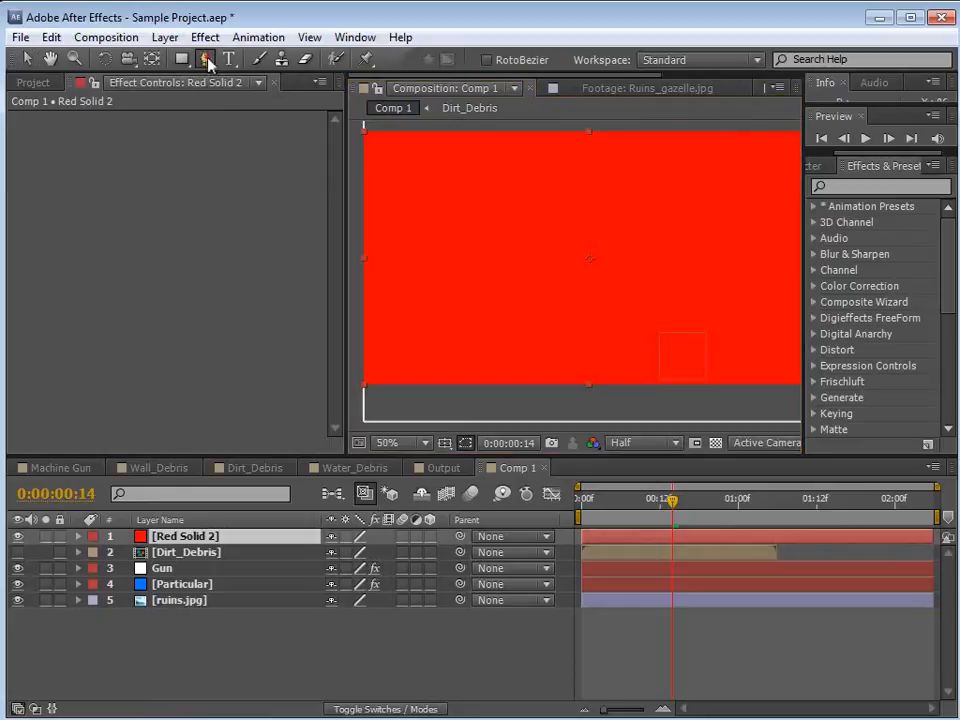
left_click(17, 538)
key("grave")
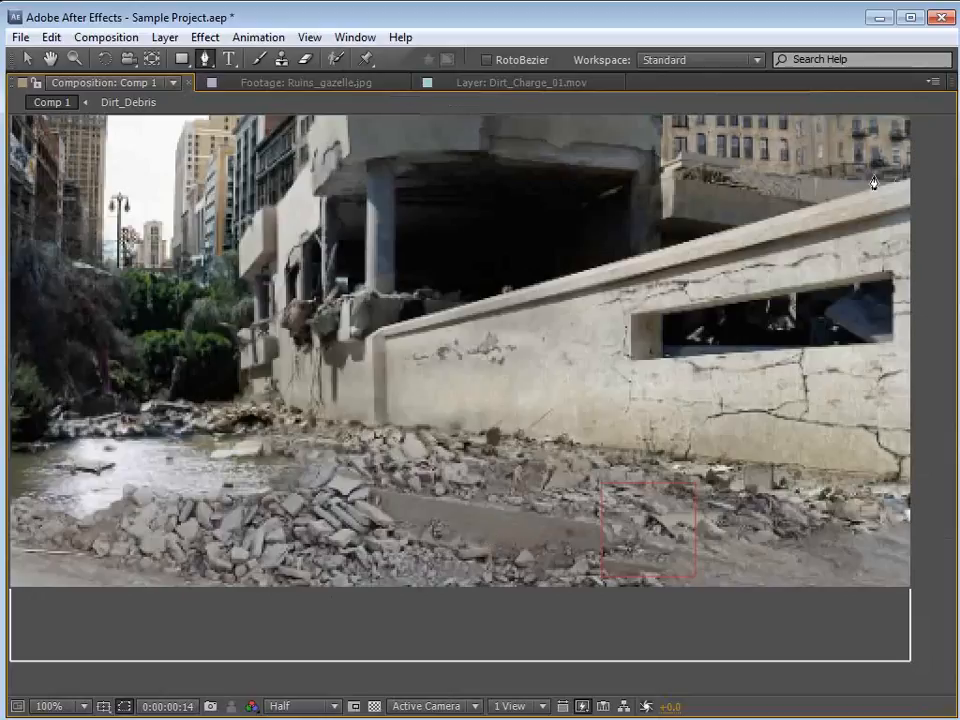
left_click(920, 171)
left_click(383, 327)
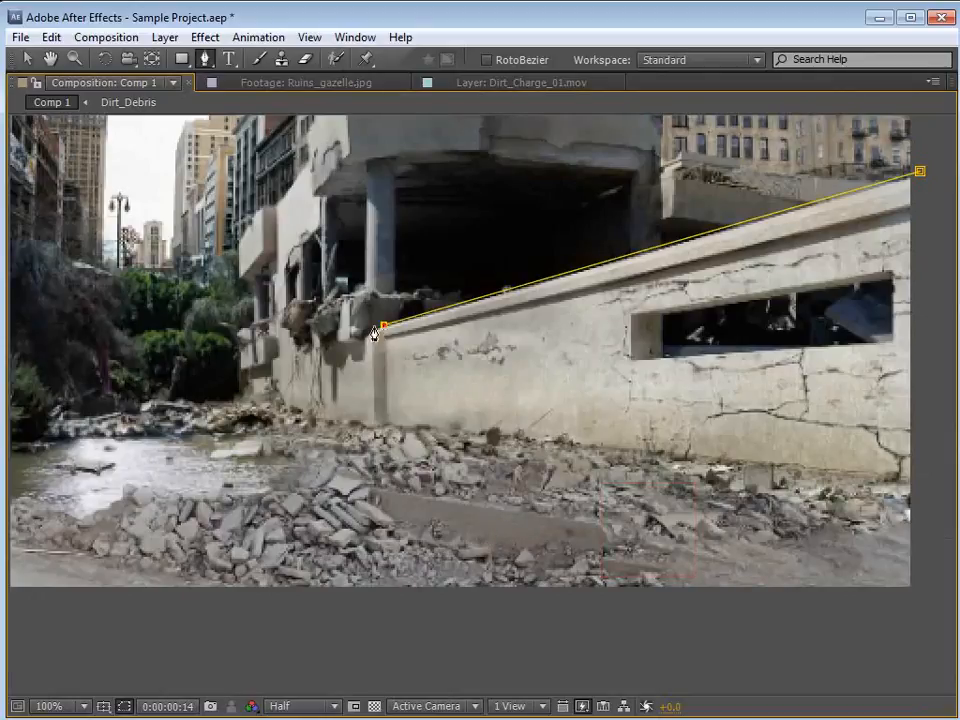
left_click(328, 343)
left_click(311, 160)
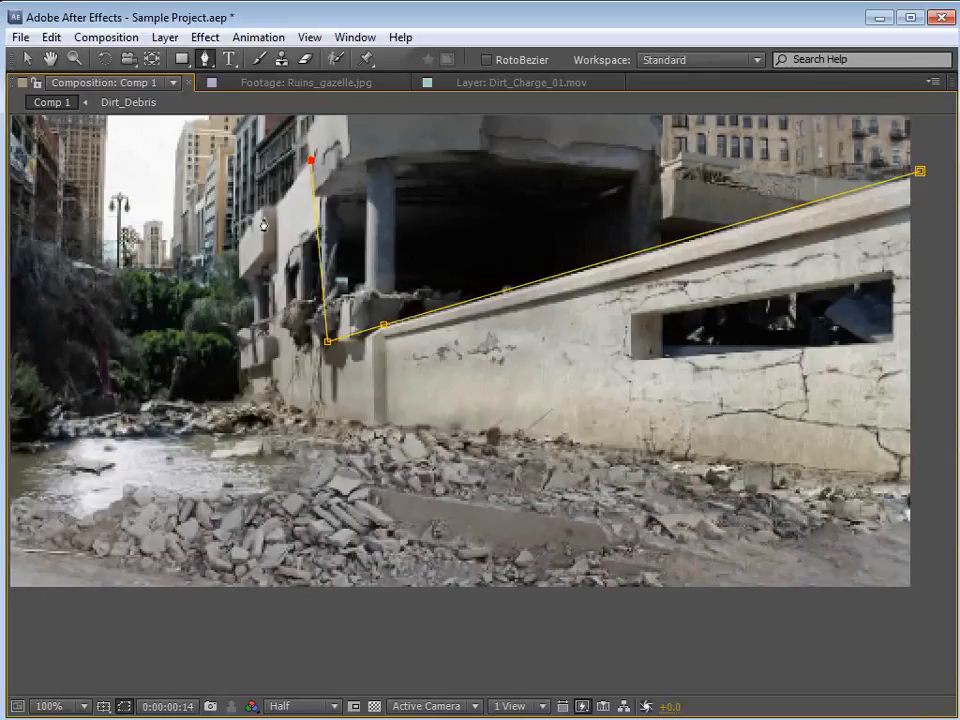
left_click(236, 247)
left_click(246, 328)
left_click(243, 372)
left_click(251, 407)
left_click(304, 416)
left_click(387, 425)
left_click(468, 433)
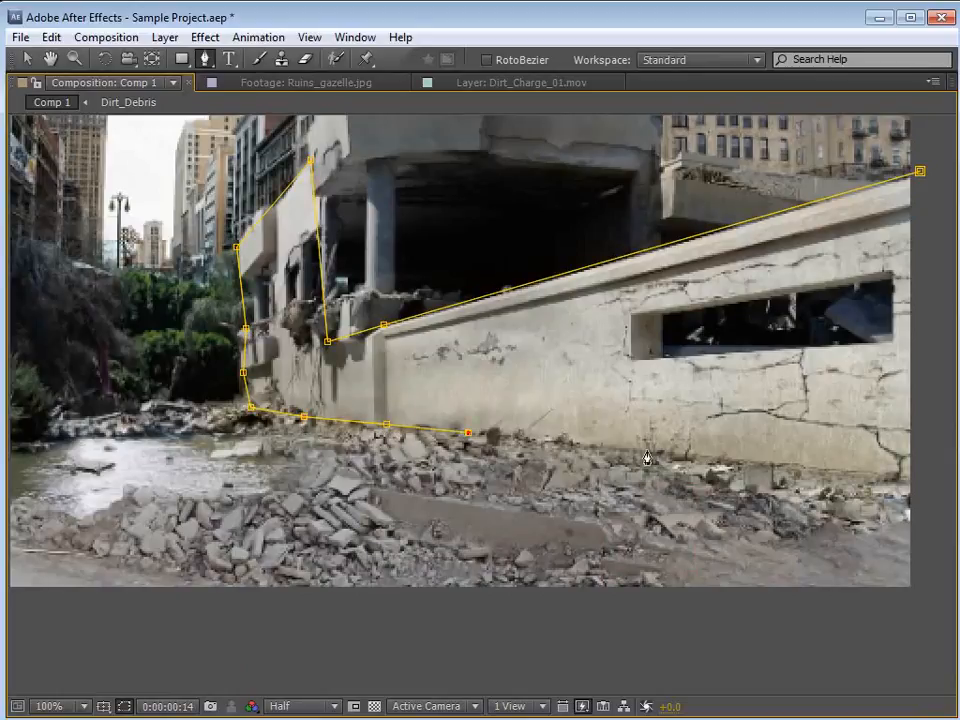
left_click(656, 455)
left_click(929, 486)
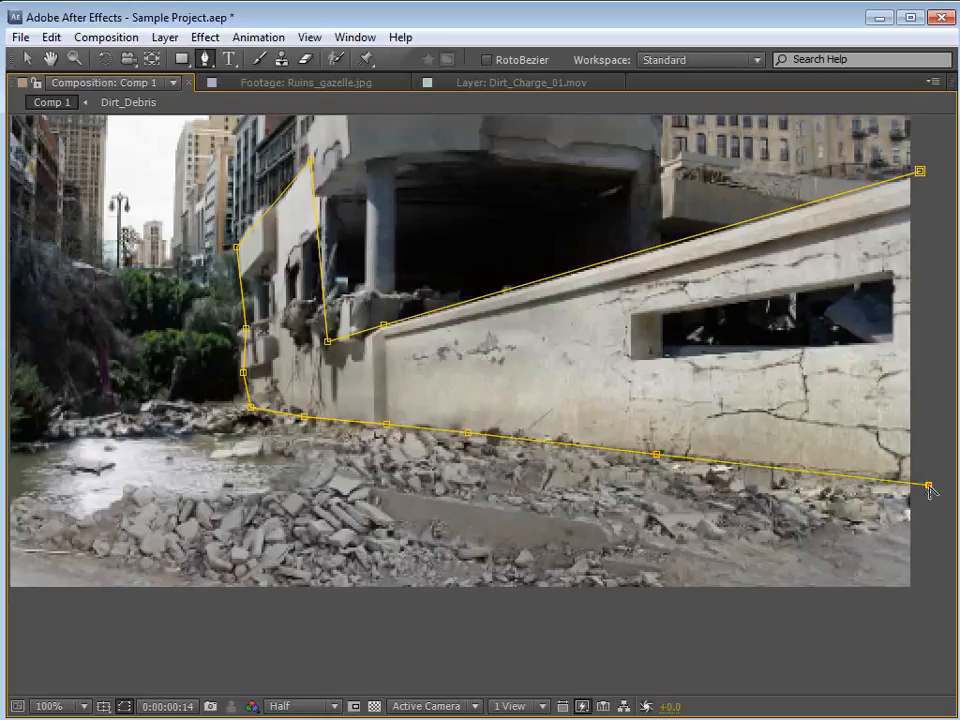
left_click(920, 171)
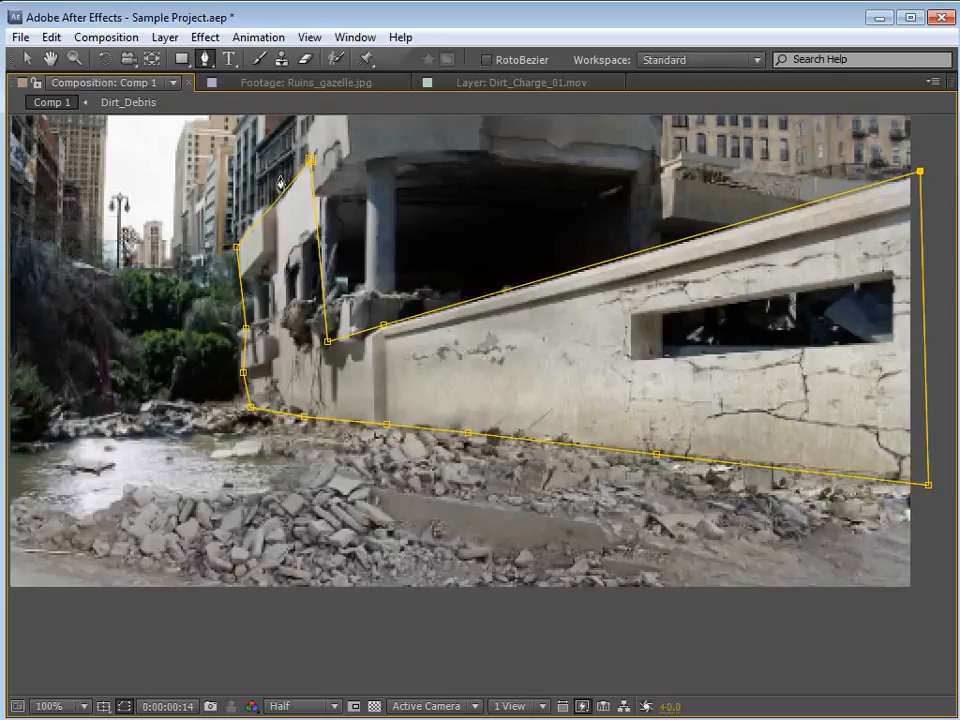
Move the mask's two inner corner points to include the building up to its front column, and show the red solid
key("v")
left_click_drag(311, 159, 323, 158)
left_click_drag(331, 347, 374, 336)
left_click_drag(329, 161, 372, 133)
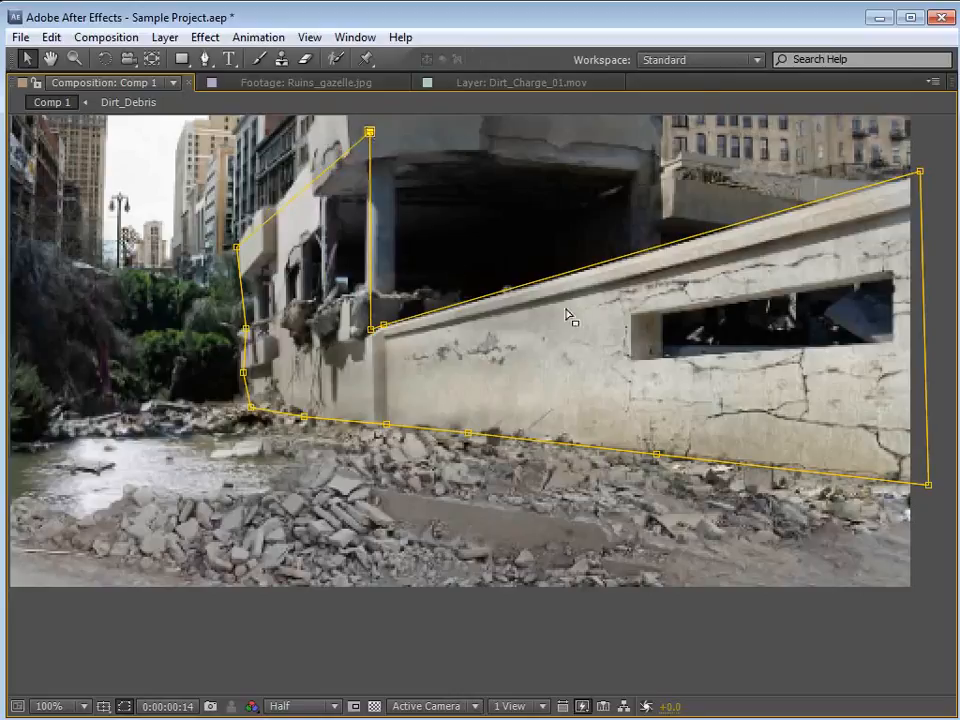
key("grave")
left_click(17, 536)
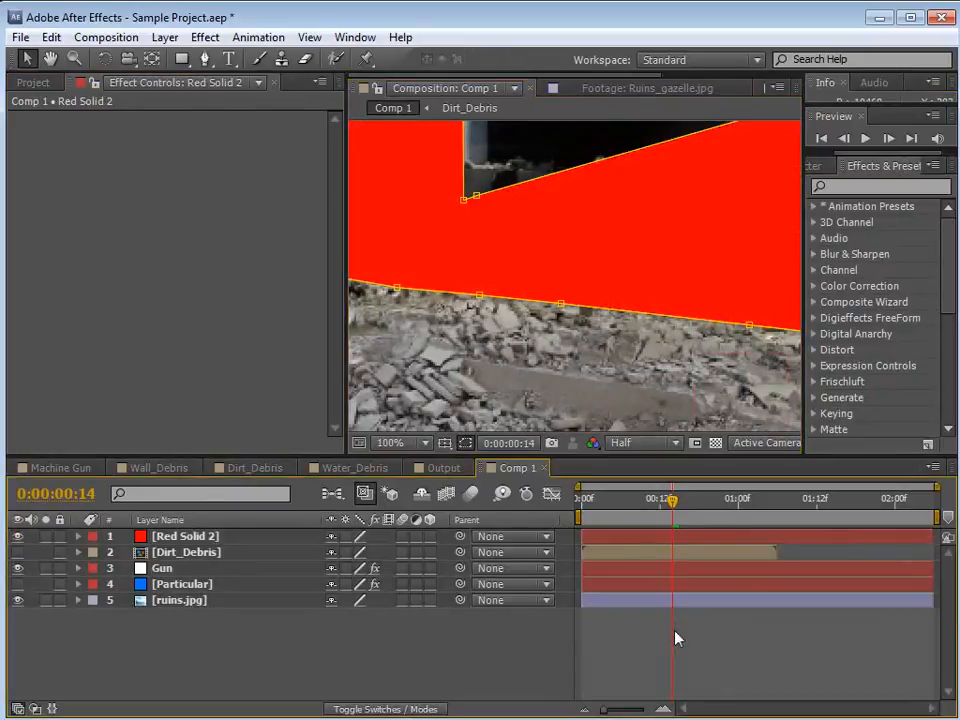
scroll(502, 341, "down", 2)
Pre-compose the masked red solid as Wall, moving all attributes into the new composition, and hide the Wall layer
left_click(180, 541)
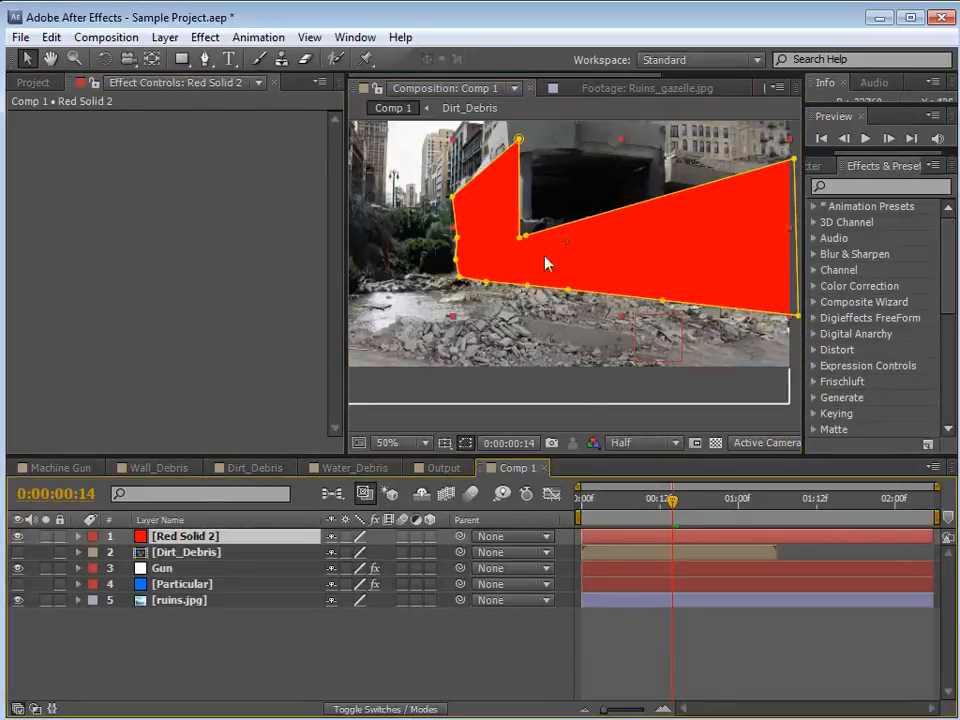
left_click(165, 37)
left_click(214, 709)
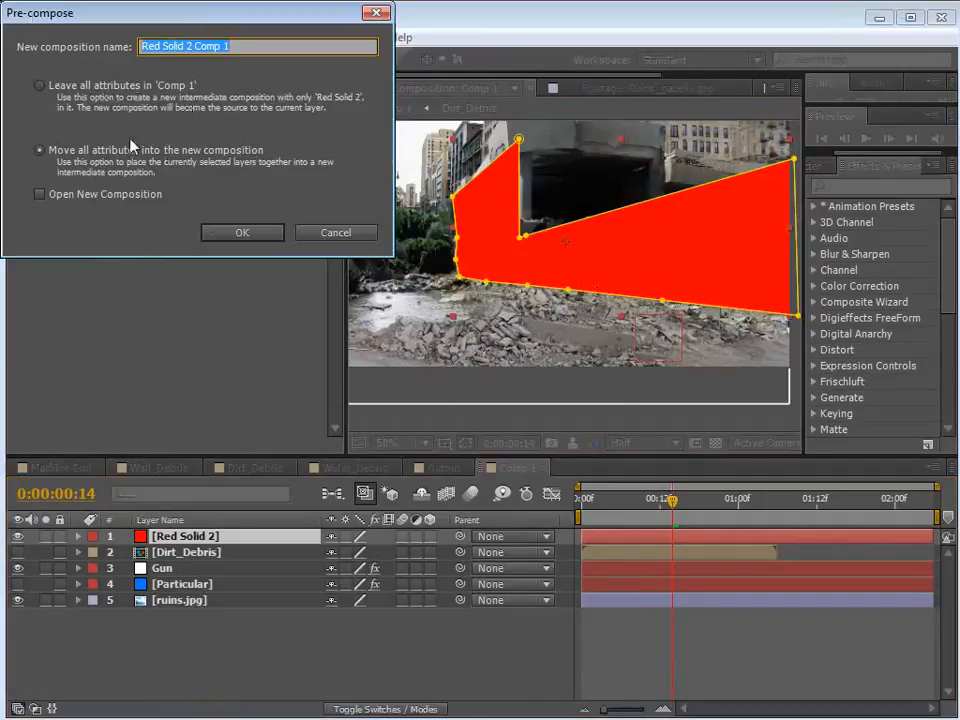
type("Wall")
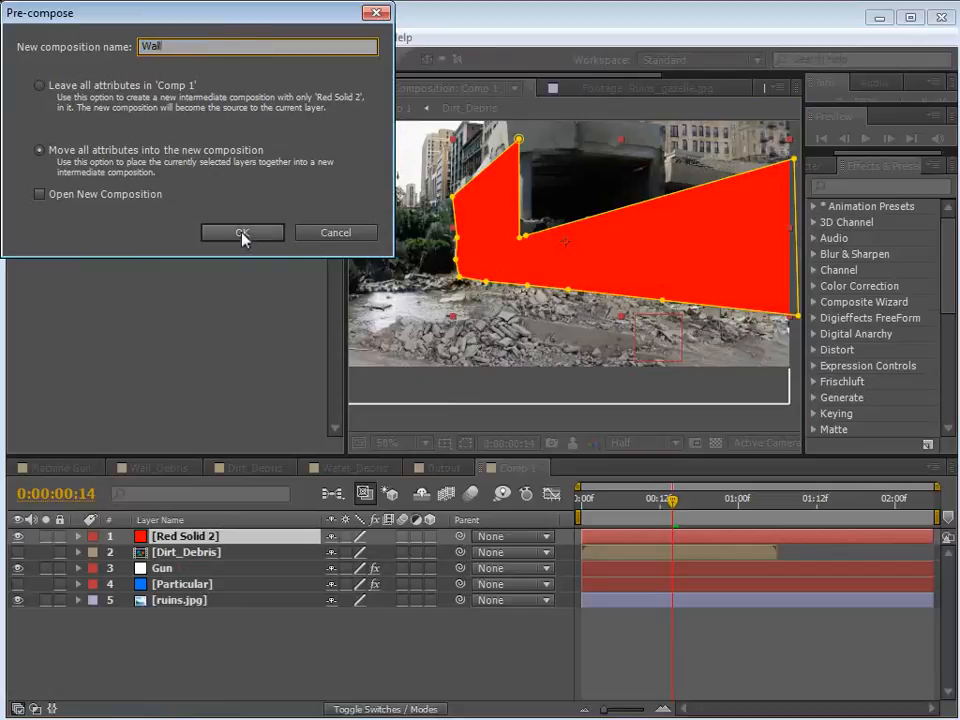
left_click(39, 149)
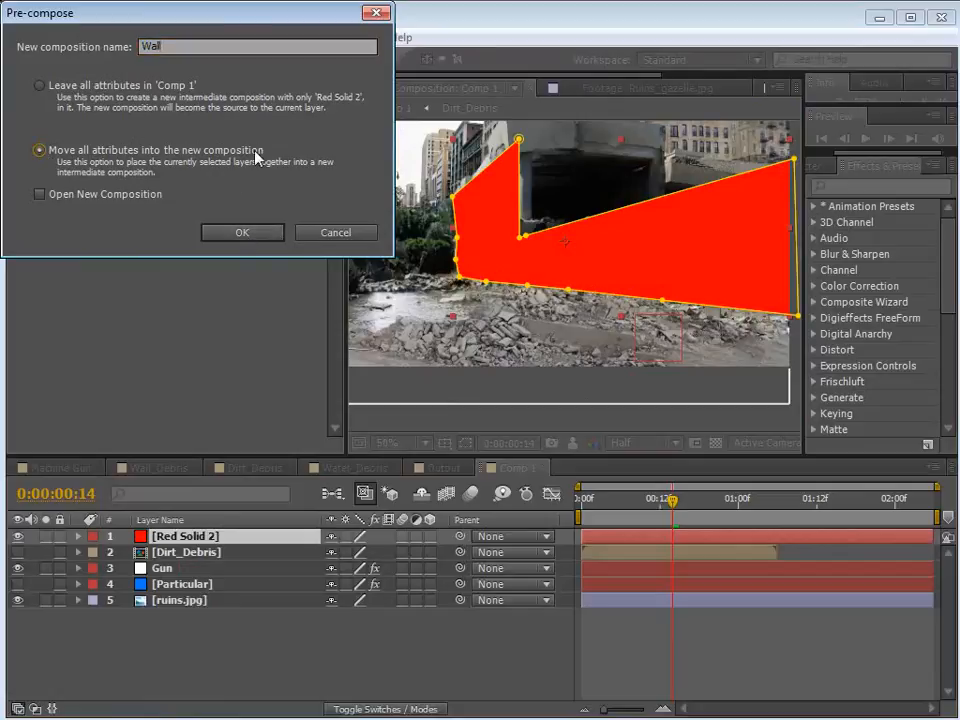
left_click(240, 236)
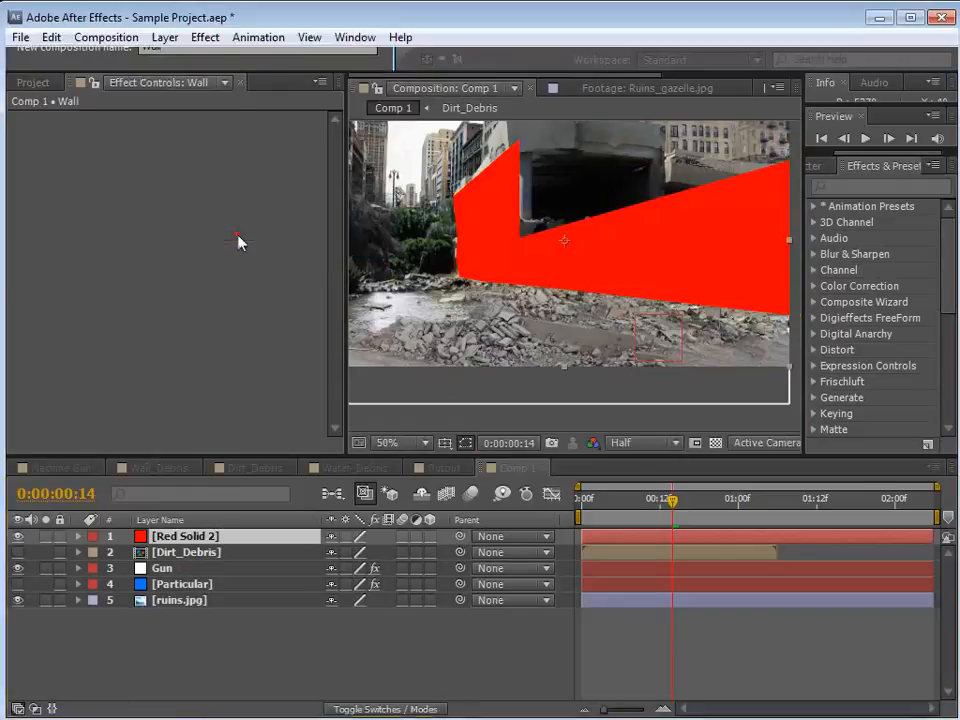
left_click(17, 537)
Create a dark brown solid at the composition size of 960 x 540 px
left_click(165, 37)
mouse_move(190, 58)
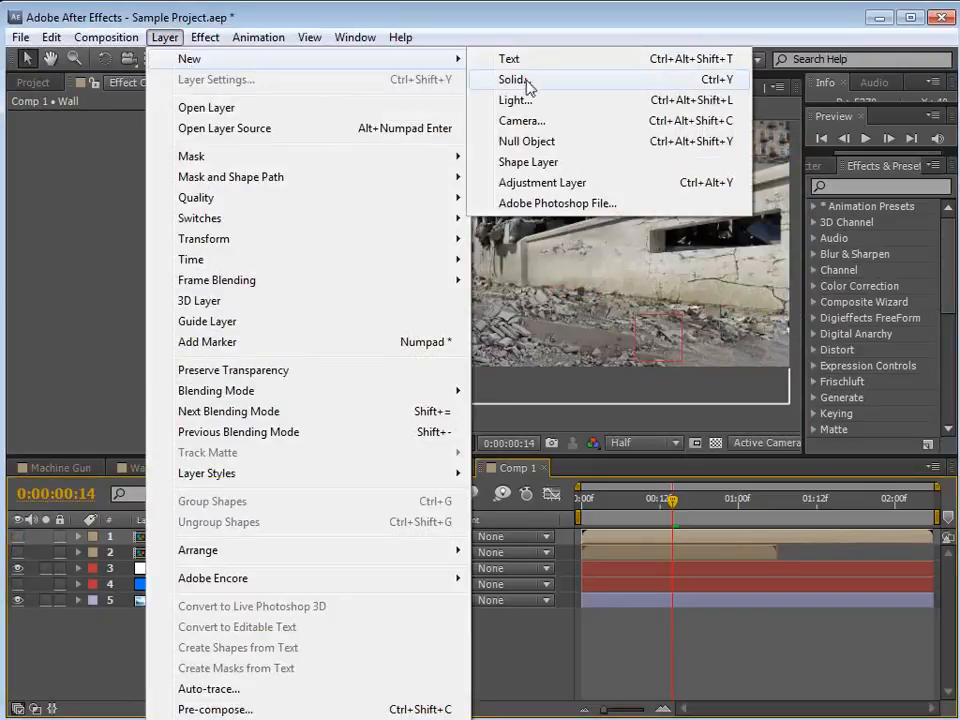
left_click(526, 80)
left_click(203, 327)
left_click_drag(283, 270, 283, 255)
left_click(217, 159)
left_click(257, 153)
left_click(440, 44)
left_click(193, 322)
left_click(280, 263)
left_click_drag(176, 231, 101, 214)
left_click(428, 45)
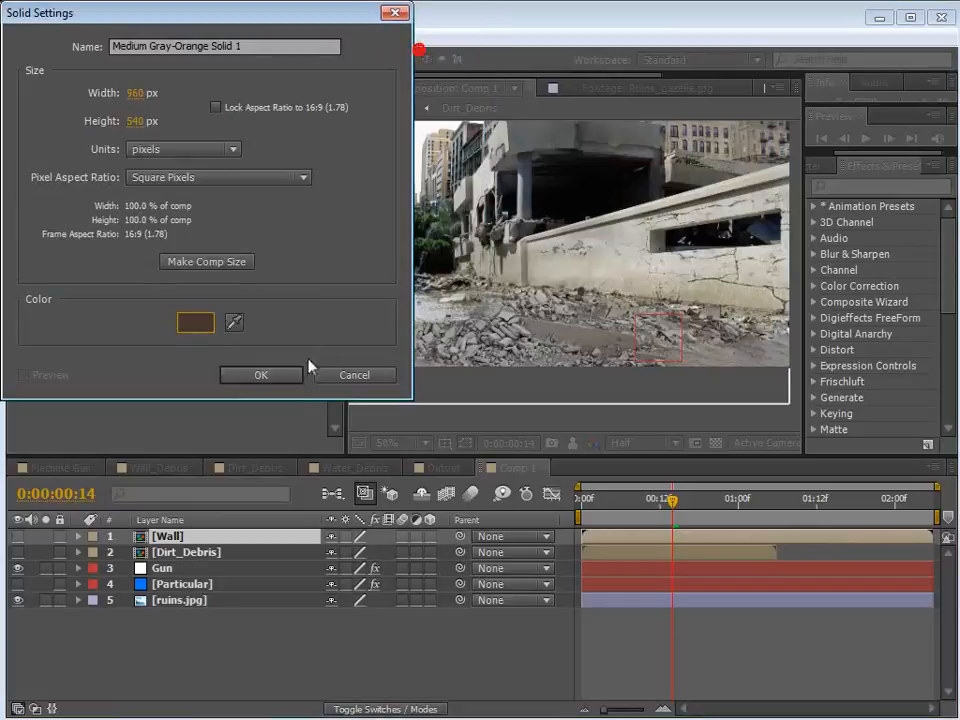
left_click(285, 373)
Hide the brown solid, draw a closed Pen mask on it around the rubble ground while excluding the puddle, and show the solid
left_click(205, 58)
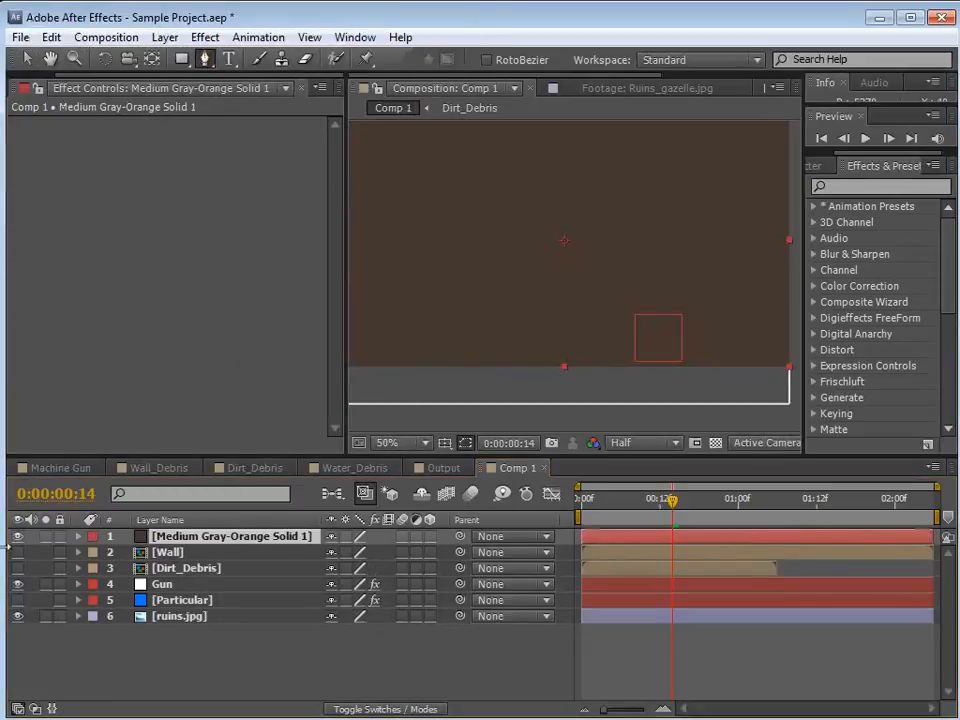
left_click(18, 537)
left_click_drag(508, 338, 526, 341)
key("grave")
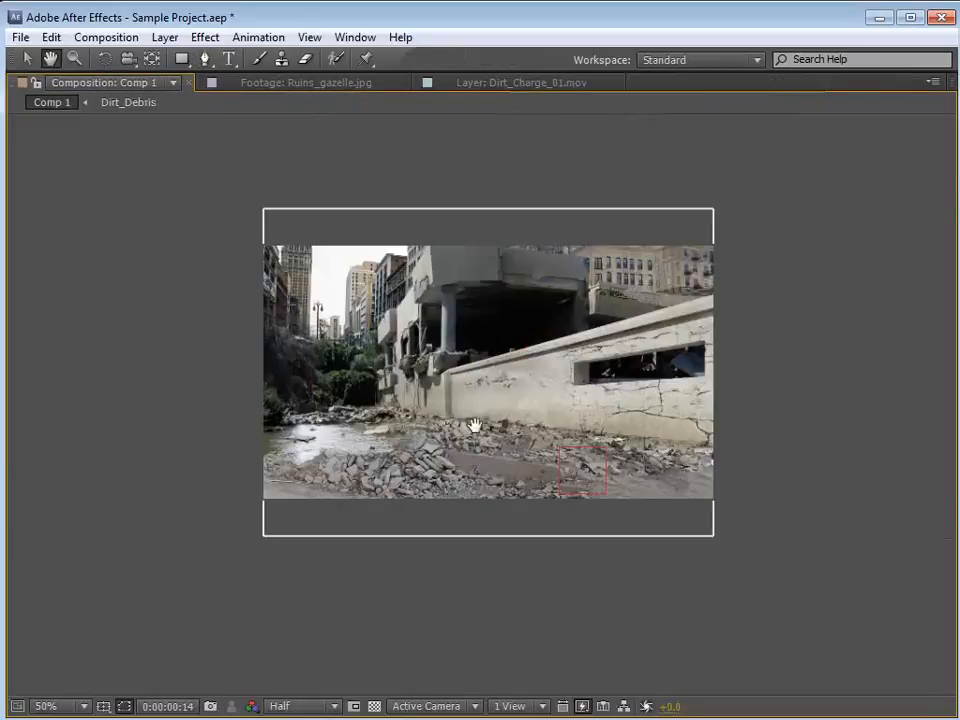
scroll(474, 426, "up", 1)
left_click_drag(468, 446, 492, 406)
left_click(119, 375)
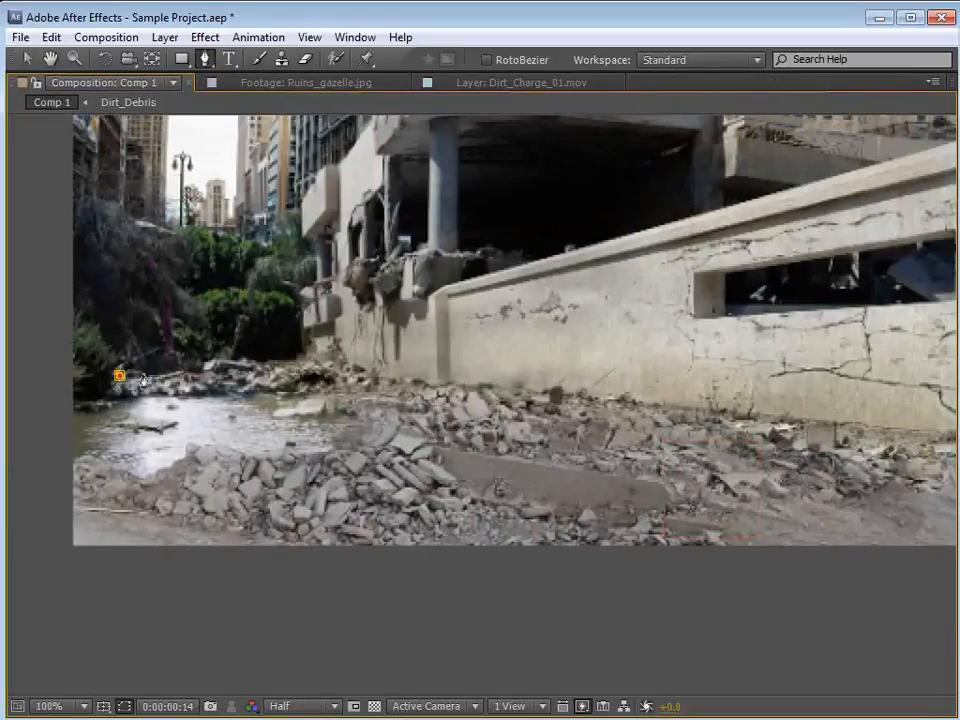
left_click(240, 356)
left_click(297, 359)
left_click(323, 353)
left_click(373, 369)
left_click(439, 380)
left_click(603, 396)
left_click_drag(733, 433, 581, 401)
left_click(826, 404)
left_click(855, 544)
left_click_drag(486, 529, 777, 543)
left_click(226, 570)
left_click(160, 532)
left_click(169, 455)
left_click(207, 441)
left_click(229, 437)
left_click(261, 452)
left_click(283, 462)
left_click(301, 452)
left_click(323, 436)
left_click(340, 426)
left_click(381, 436)
left_click(424, 440)
left_click(458, 437)
left_click(482, 427)
left_click(494, 407)
left_click(490, 394)
left_click(467, 386)
left_click(447, 379)
left_click(384, 370)
left_click(341, 371)
left_click(299, 372)
left_click(264, 374)
left_click(259, 358)
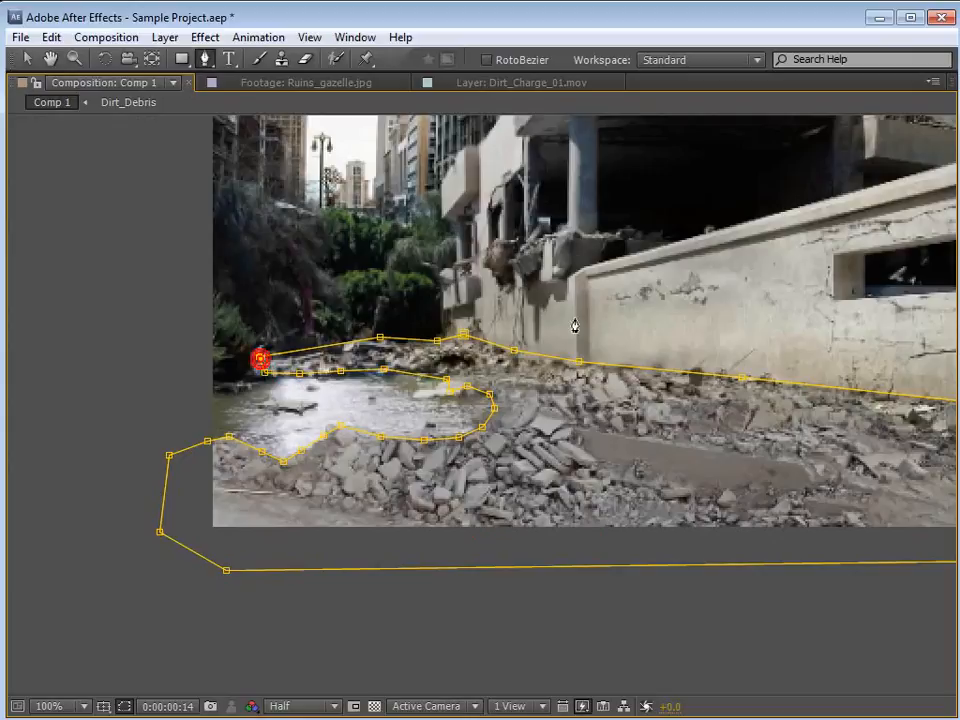
key("grave")
key("space")
left_click_drag(637, 301, 557, 328)
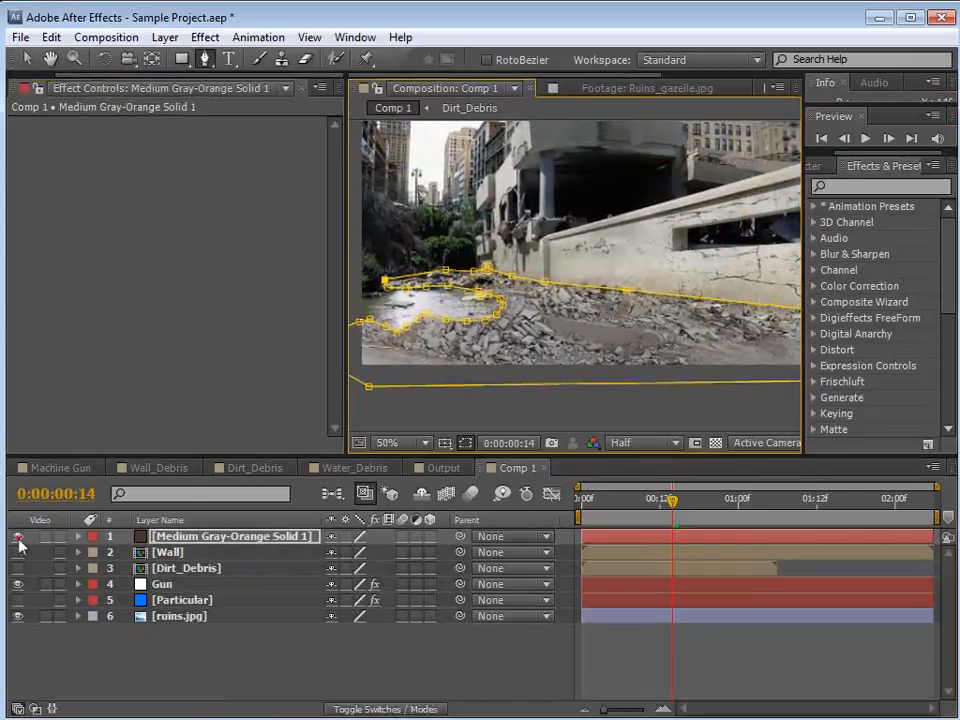
left_click(17, 536)
left_click(322, 649)
Pre-compose the masked brown solid as Dirt, moving all attributes into the new composition, and hide the Dirt layer
left_click(224, 537)
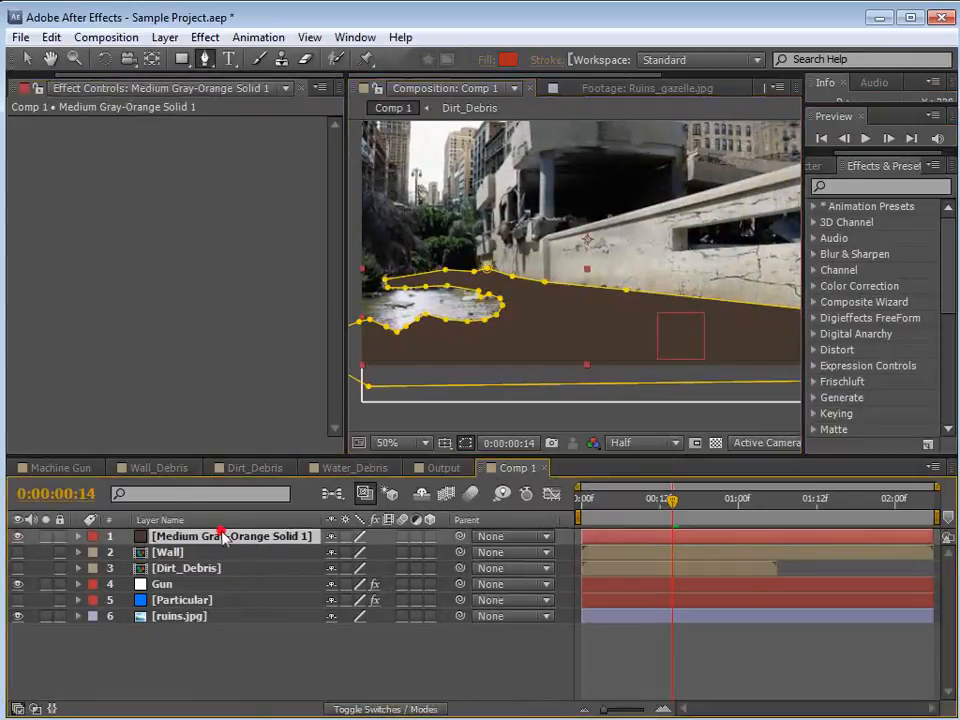
left_click(164, 37)
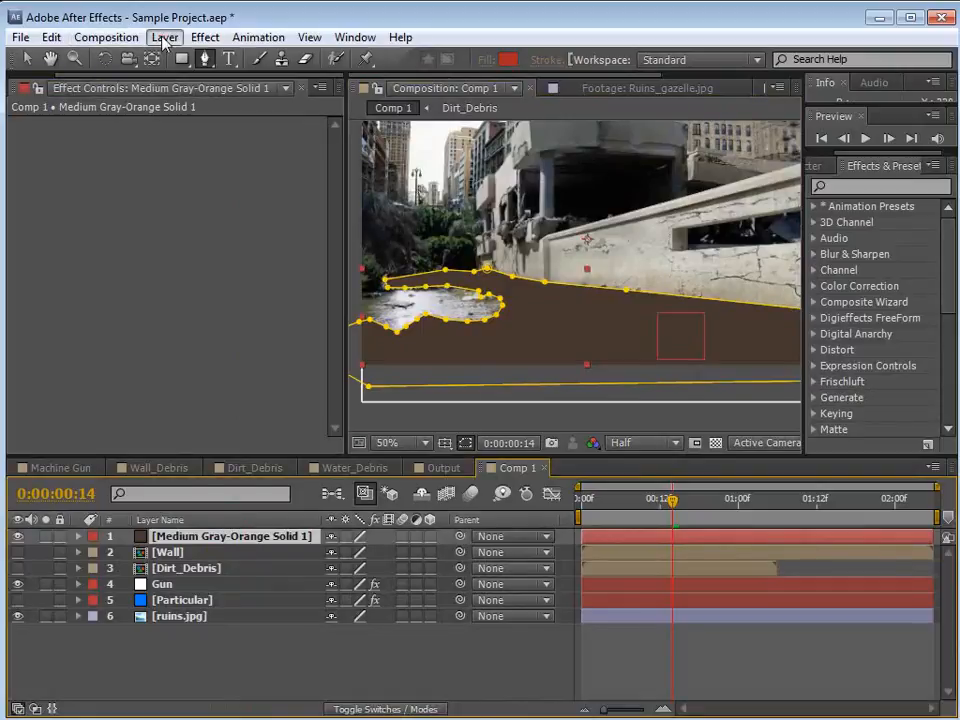
left_click(215, 708)
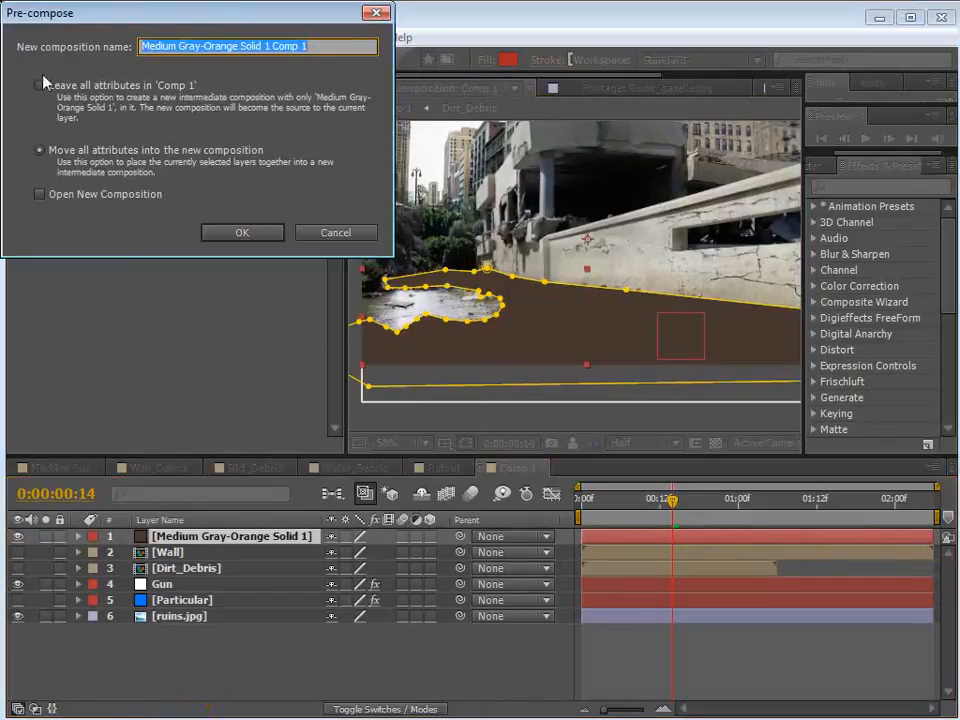
type("Groun")
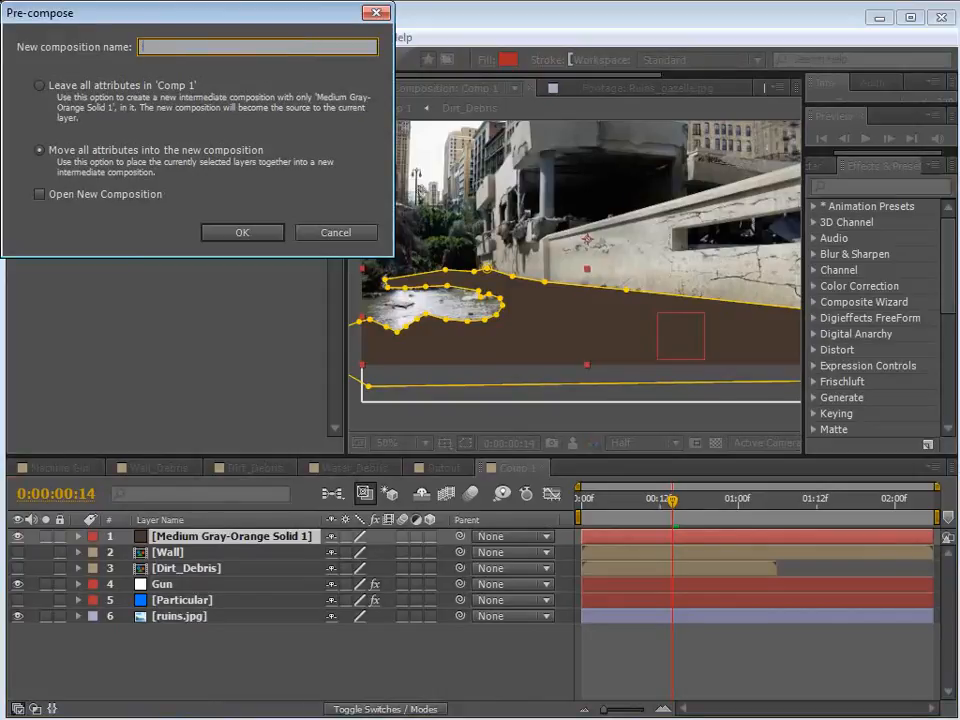
key("Return")
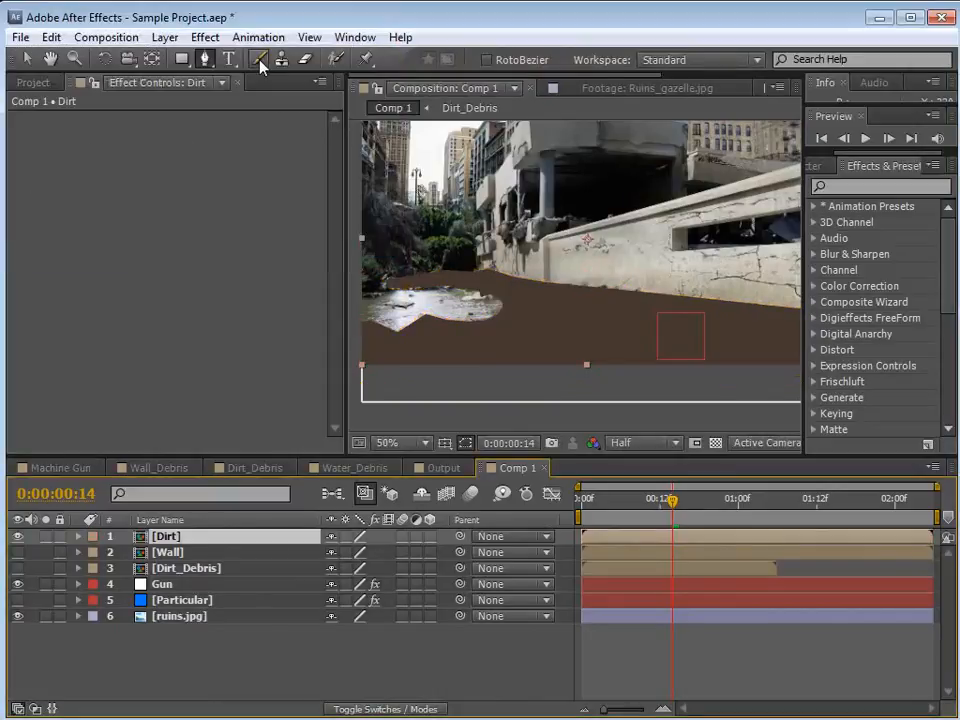
left_click(17, 537)
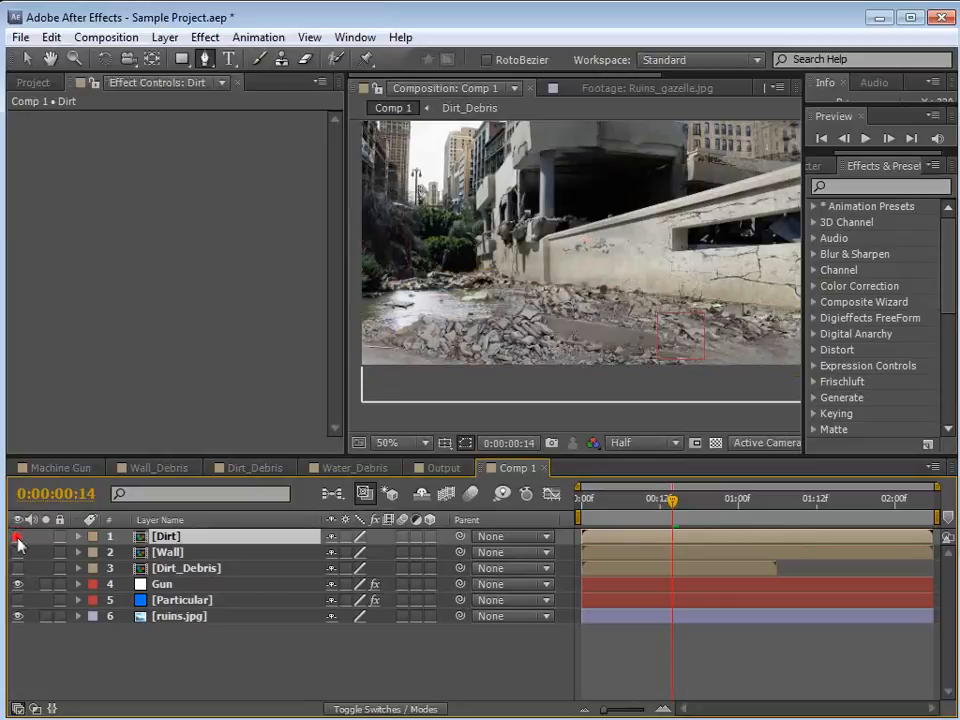
Create a medium blue solid at the composition size of 960 x 540 px
left_click(165, 37)
mouse_move(240, 58)
left_click(515, 80)
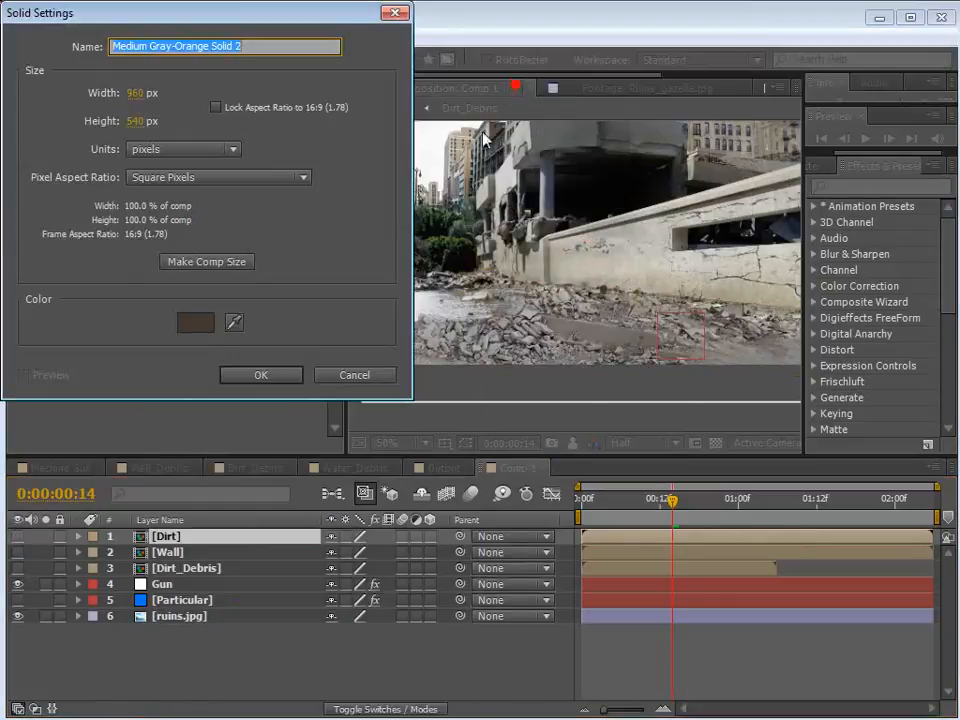
left_click(195, 322)
left_click(281, 138)
left_click_drag(153, 158, 163, 116)
left_click(428, 45)
left_click(259, 375)
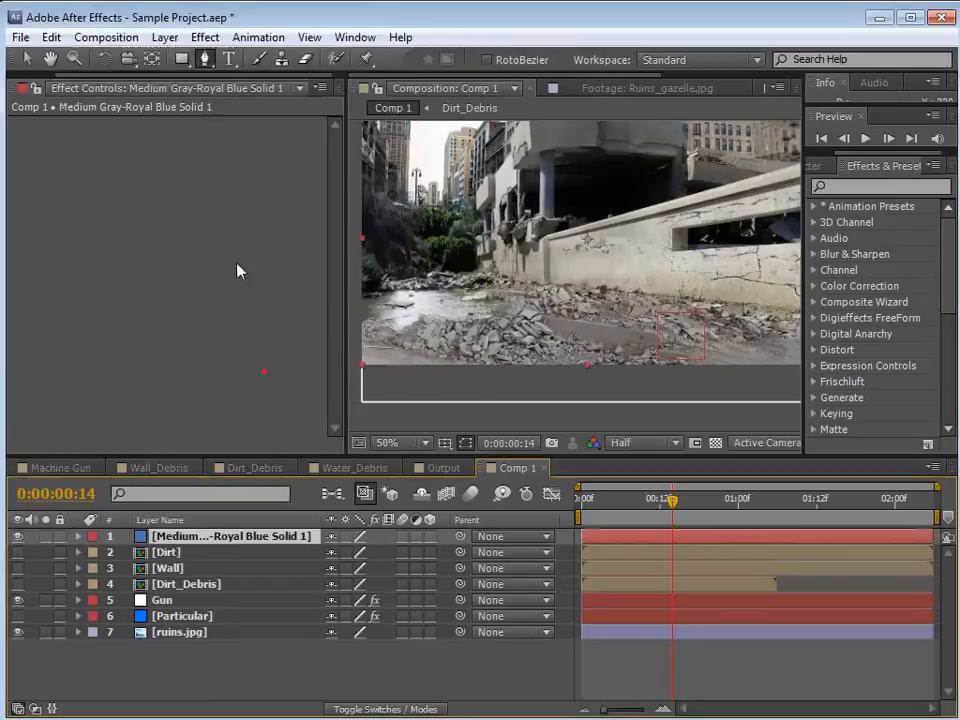
Hide the blue solid, draw a closed Pen mask on it around the puddle, and show the solid
left_click_drag(345, 304, 269, 304)
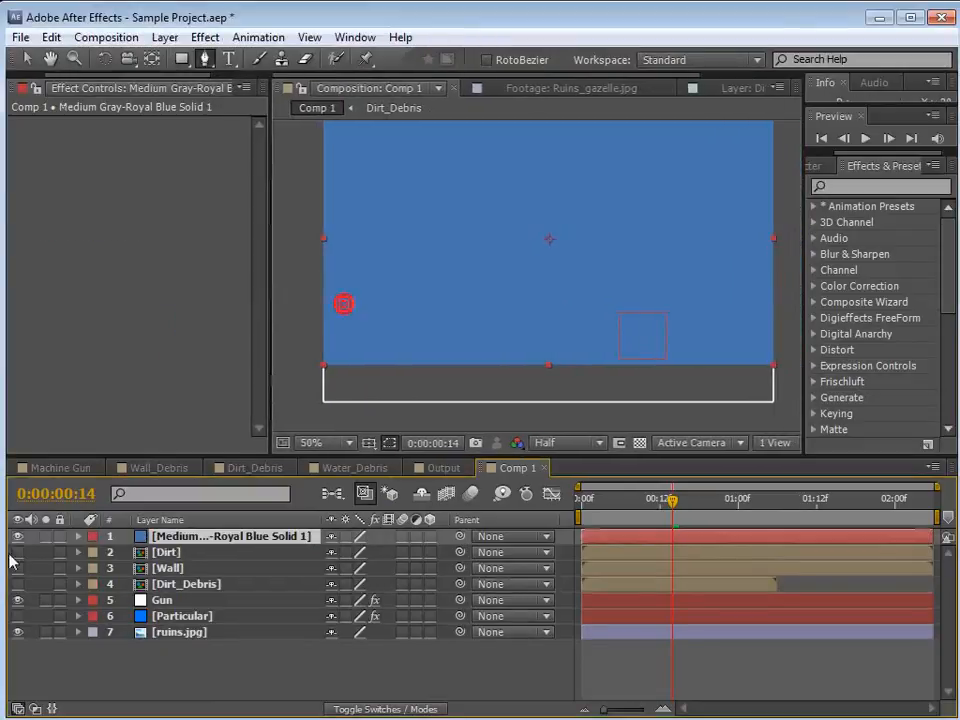
left_click(18, 537)
scroll(412, 325, "up", 1)
key("space")
left_click_drag(388, 362, 476, 334)
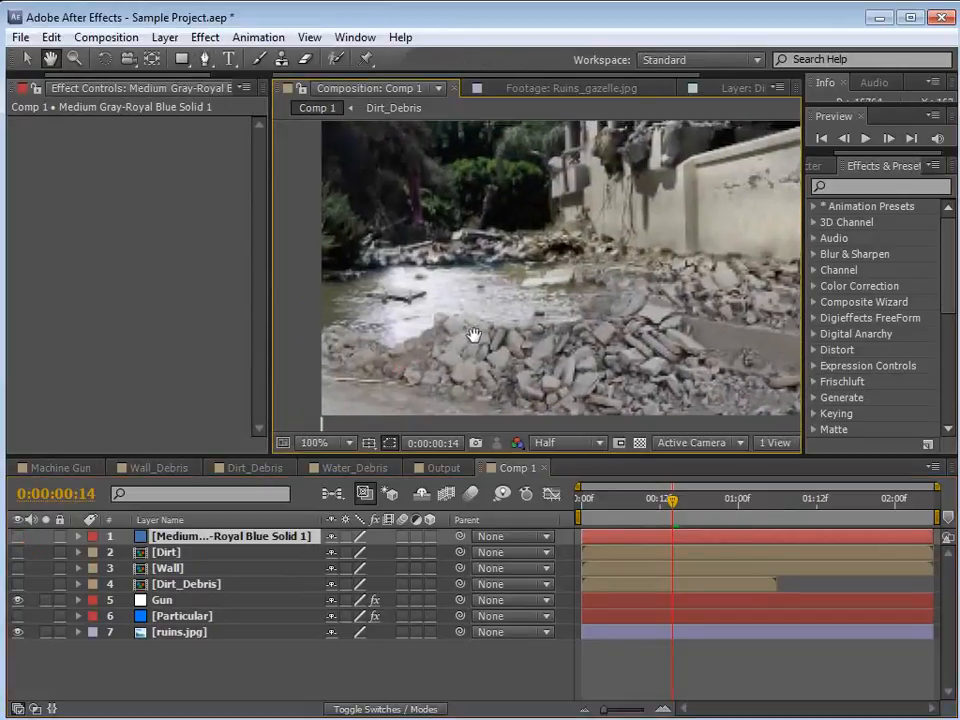
left_click(344, 281)
left_click(374, 277)
left_click(399, 269)
left_click(441, 265)
left_click(487, 267)
left_click(538, 270)
left_click(569, 271)
left_click(550, 291)
left_click(569, 293)
left_click(604, 298)
left_click(598, 328)
left_click(552, 329)
left_click(506, 324)
left_click(466, 319)
left_click(435, 333)
left_click(413, 344)
left_click(385, 344)
left_click(362, 332)
left_click(340, 329)
left_click(323, 335)
left_click(305, 318)
left_click(325, 279)
left_click(17, 536)
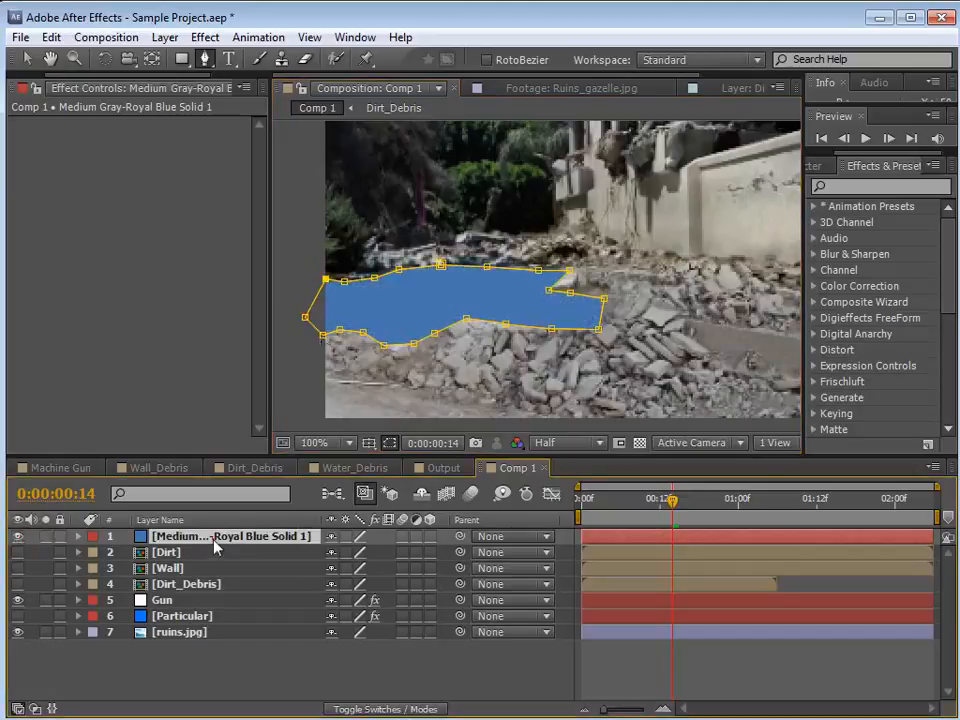
Pre-compose the masked blue solid as Water, moving all attributes into the new composition, and hide the Water layer
key("ctrl+shift+c")
left_click(39, 150)
left_click_drag(350, 44, 2, 36)
type("Water")
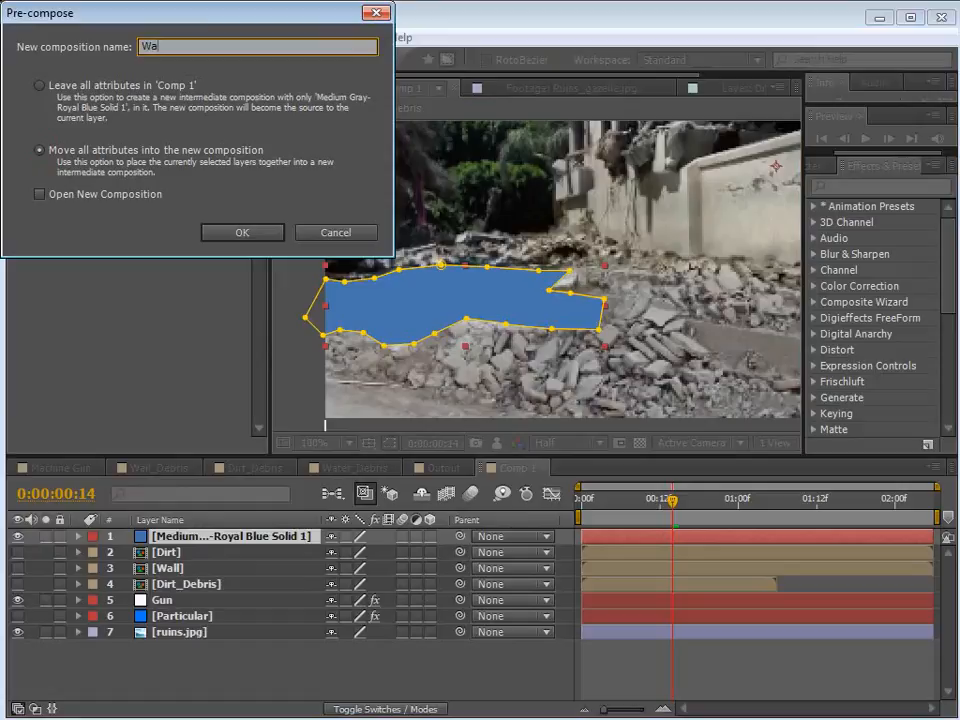
left_click(245, 237)
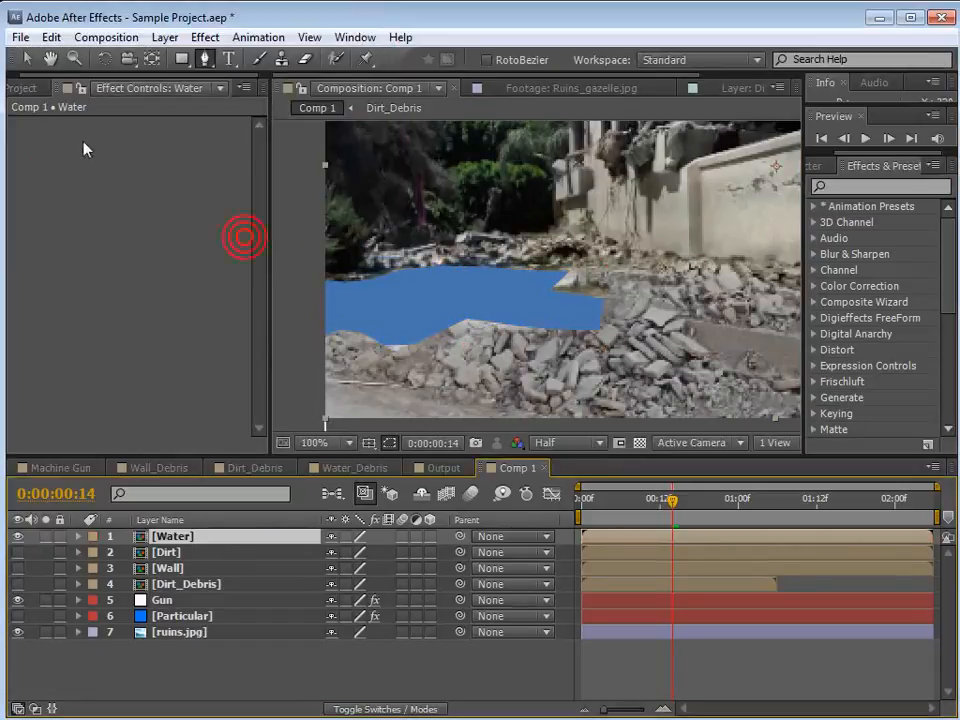
left_click(18, 538)
Examine the buildings, greenery and wall in the ruins image as possible further impact surfaces
key("space")
scroll(643, 311, "down", 1)
left_click_drag(746, 290, 609, 352)
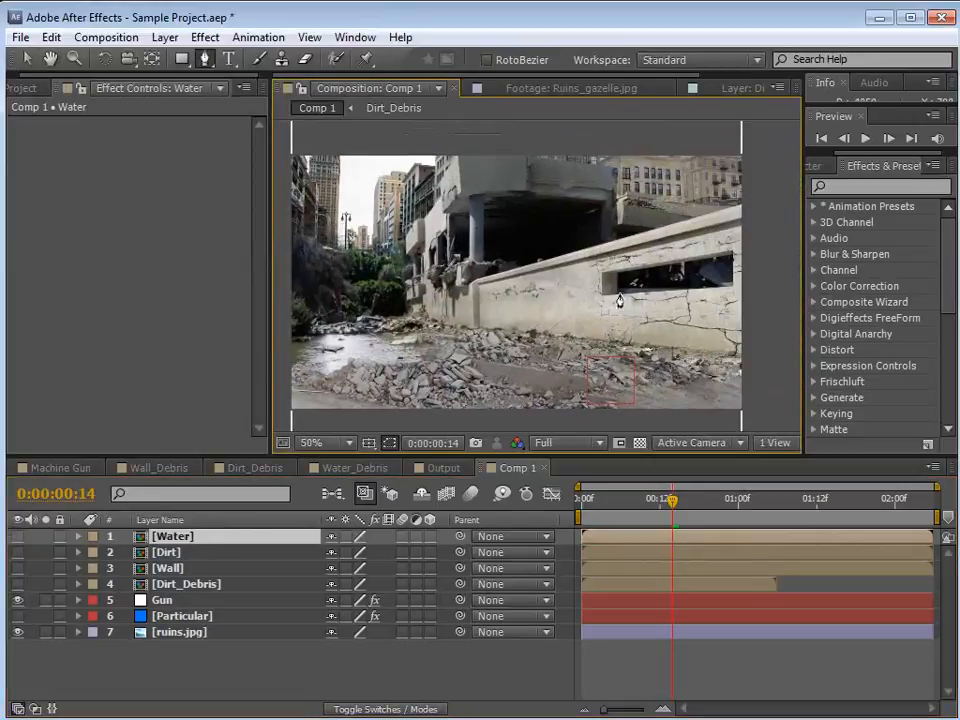
key("space")
scroll(443, 237, "up", 1)
left_click_drag(462, 196, 454, 182)
key("g")
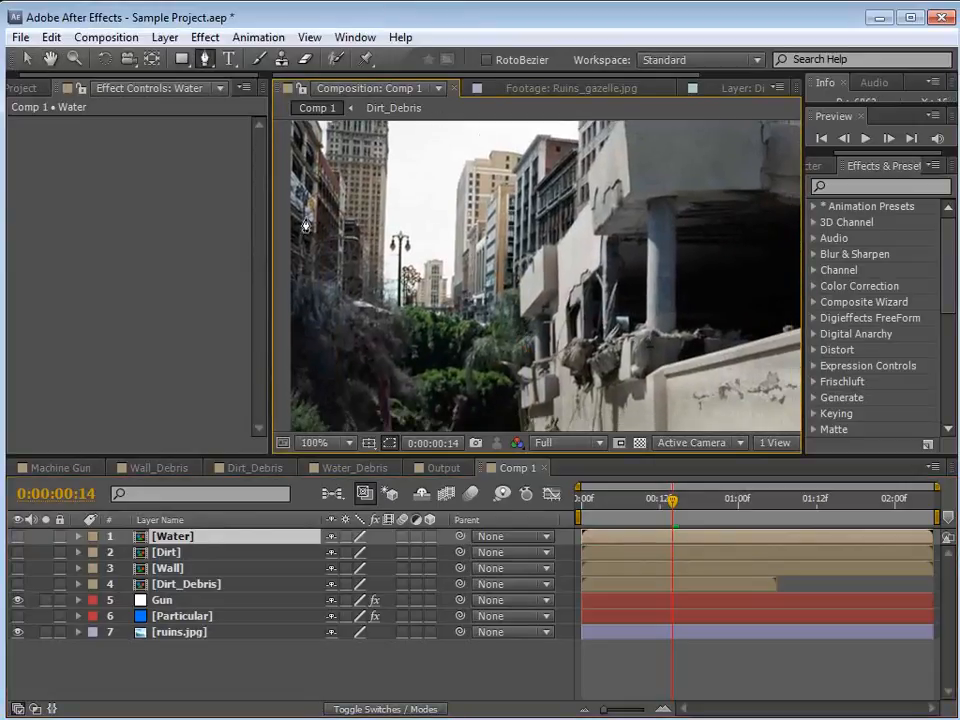
scroll(536, 295, "down", 1)
key("space")
left_click_drag(623, 347, 554, 331)
key("space")
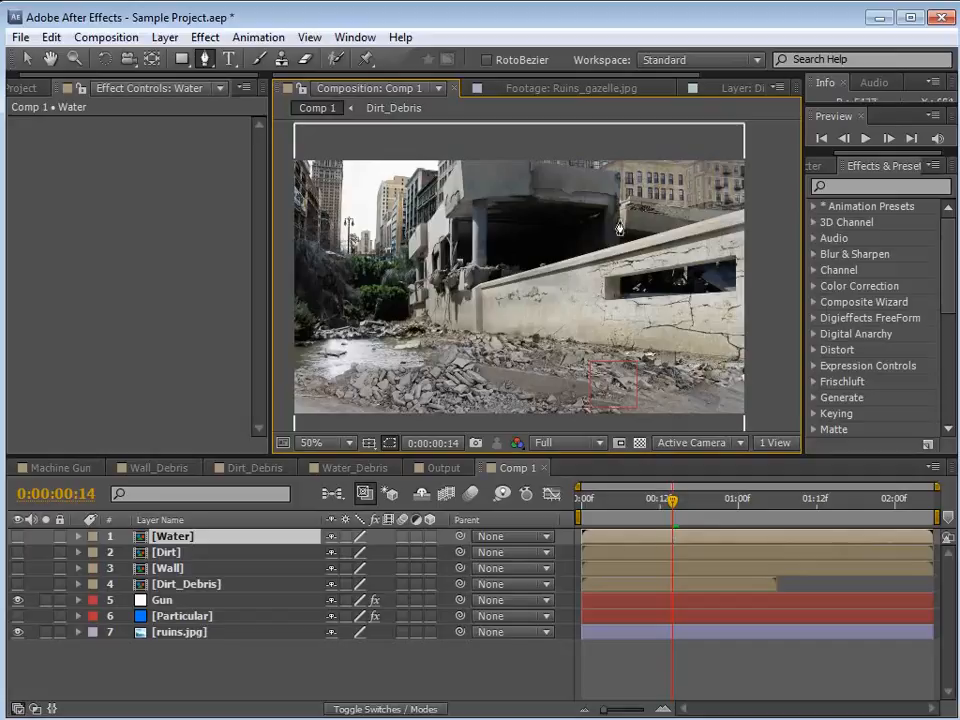
Show the Particular layer and move the current time to 0:00:00:16 to preview the debris
left_click(30, 87)
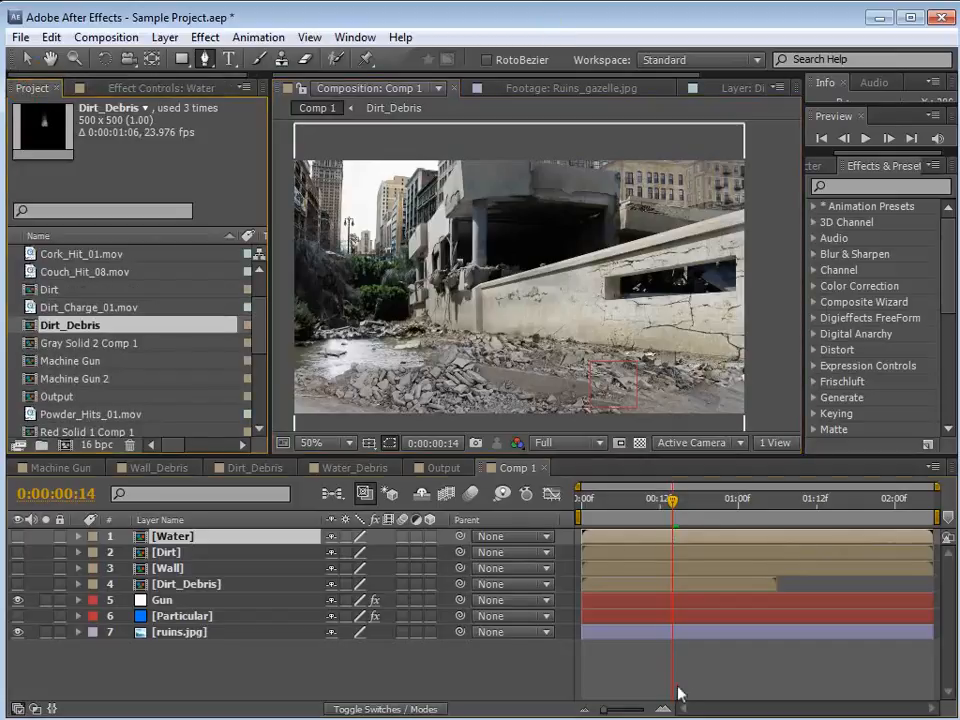
left_click(647, 660)
left_click(165, 616)
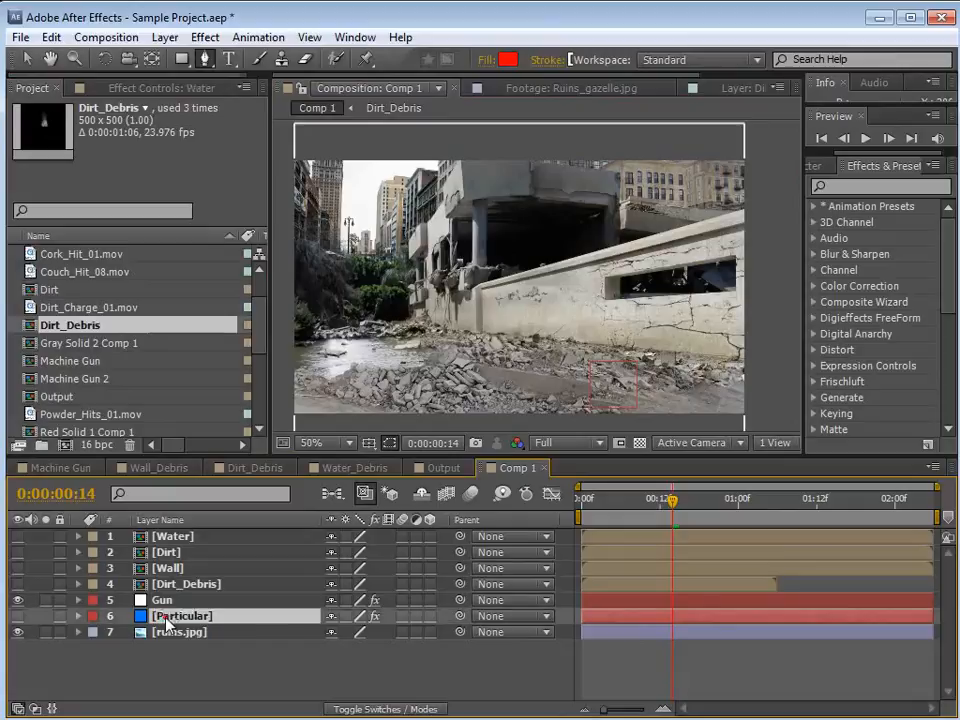
left_click(17, 616)
left_click_drag(641, 506, 687, 510)
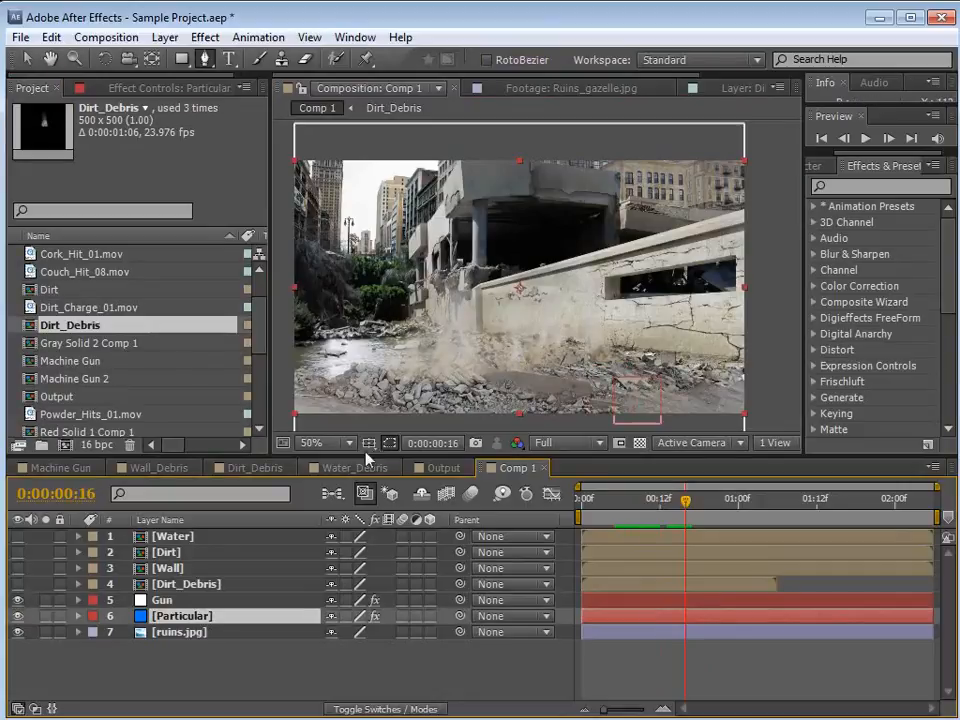
Set the label color of the Dirt_Debris layer to blue
left_click(178, 583)
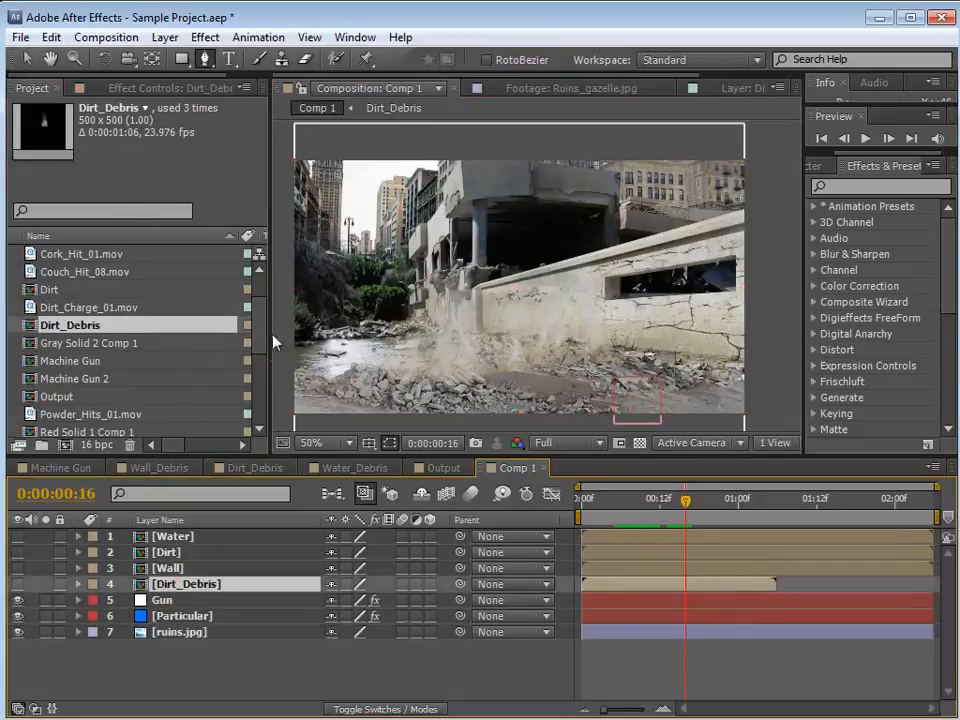
left_click(94, 584)
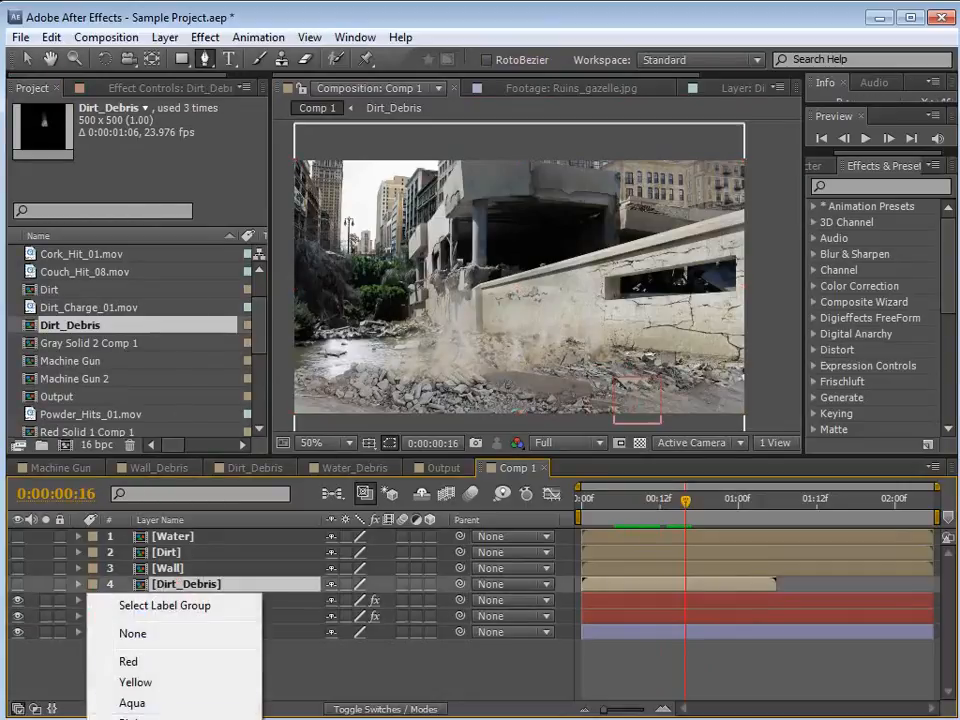
left_click(165, 705)
left_click(182, 583)
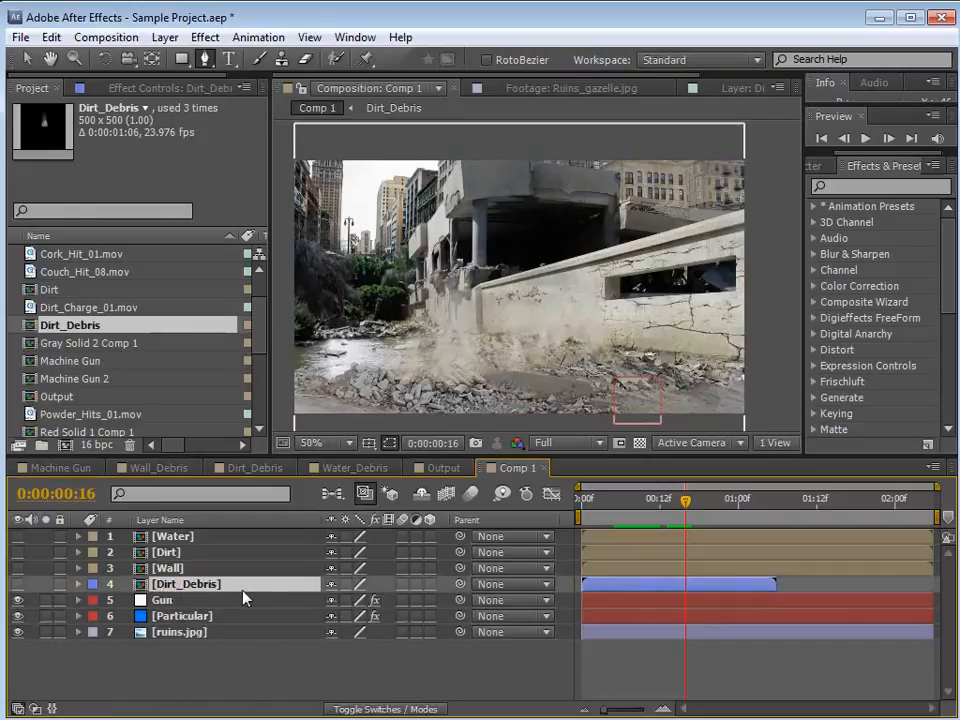
Add the Wall_Debris and Water_Debris compositions to Comp 1 between the Wall and Dirt_Debris layers
left_click_drag(266, 332, 260, 403)
left_click_drag(70, 361, 175, 576)
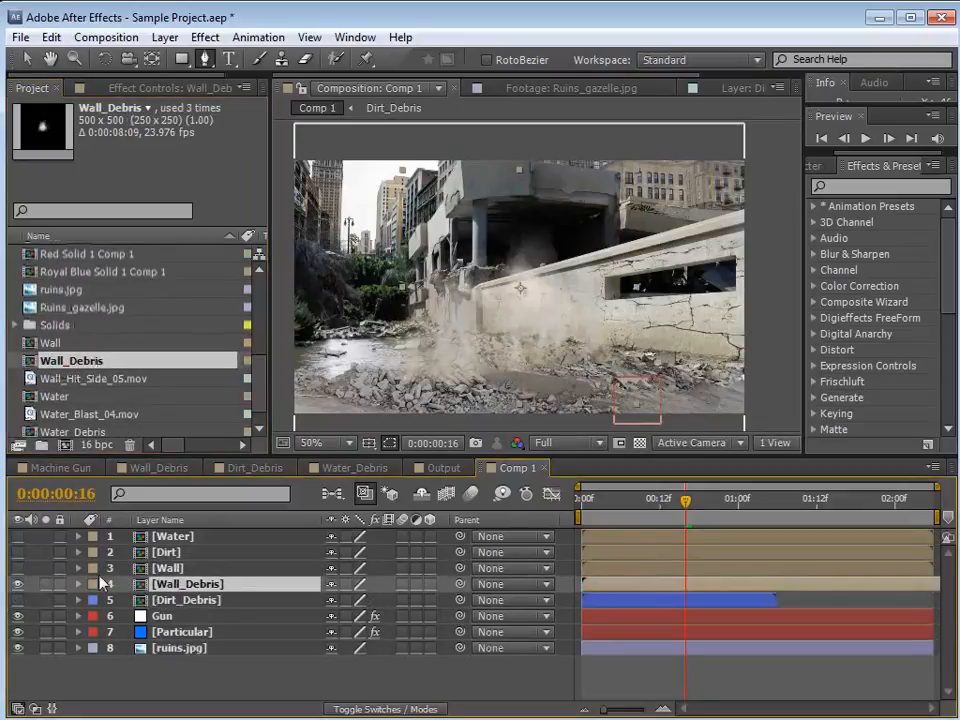
left_click_drag(70, 431, 150, 588)
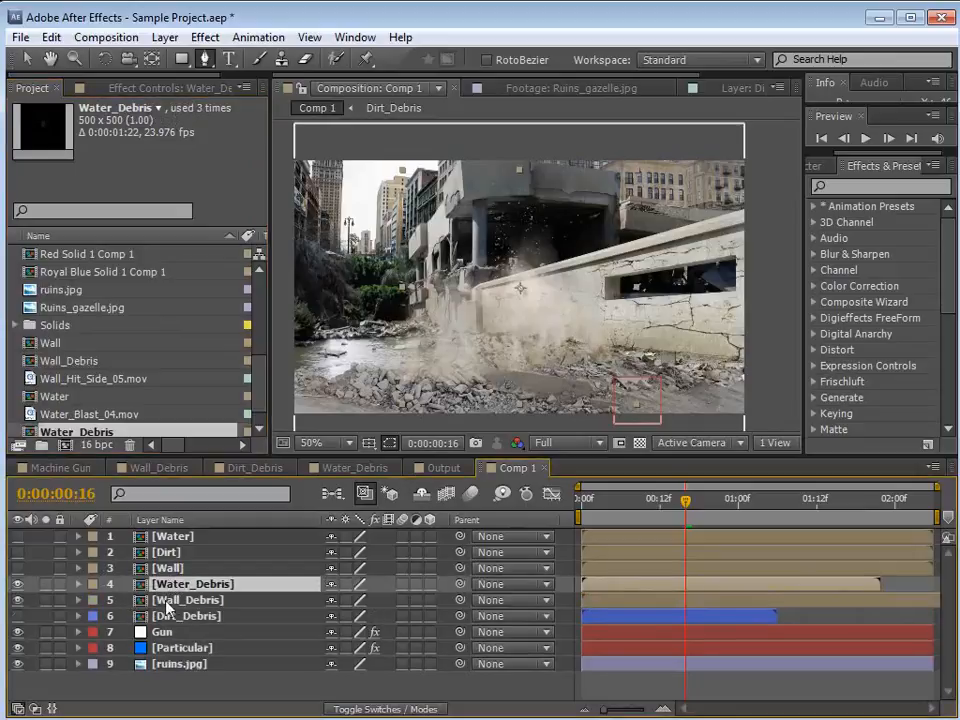
Set the label color of the Water_Debris and Wall_Debris layers to blue, matching Dirt_Debris
left_click(170, 600, "ctrl")
left_click(93, 585)
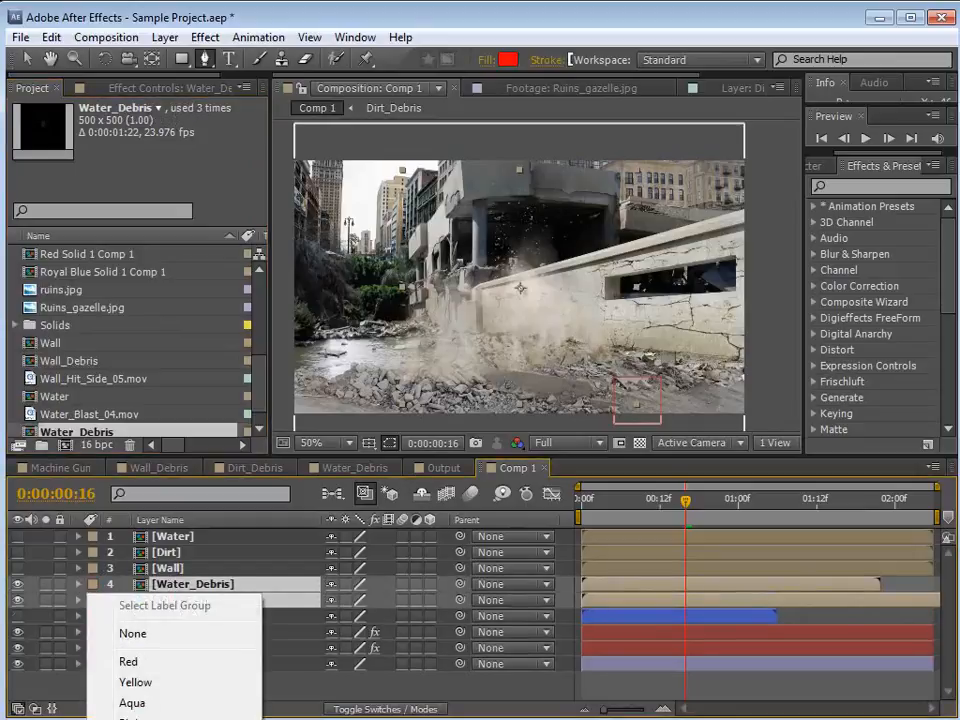
left_click(138, 718)
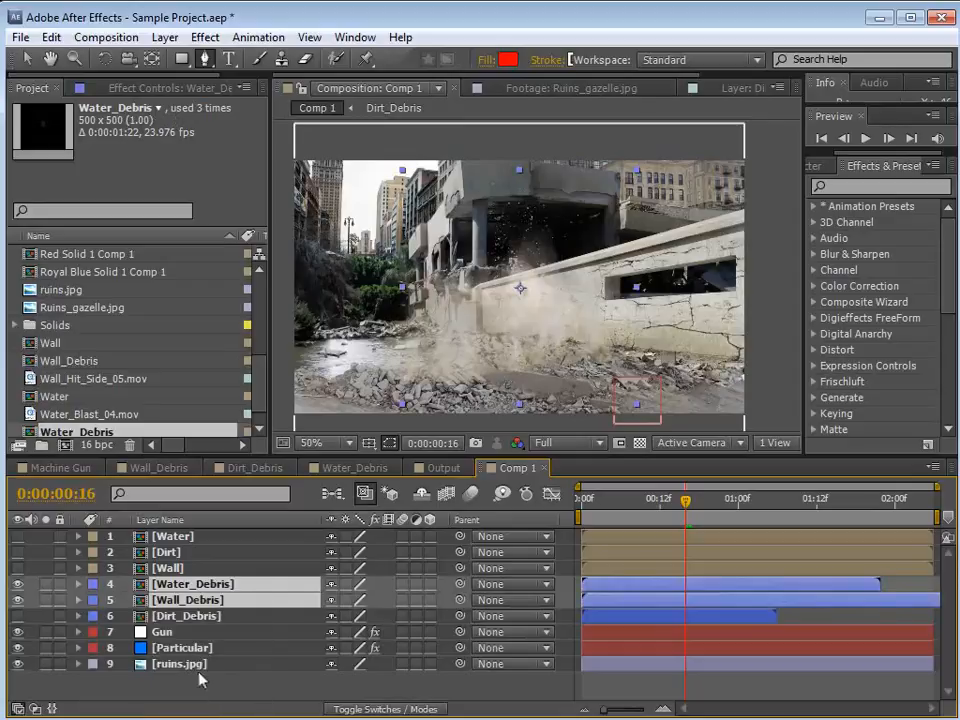
left_click(200, 680)
left_click(240, 583)
left_click(257, 615)
left_click(225, 607)
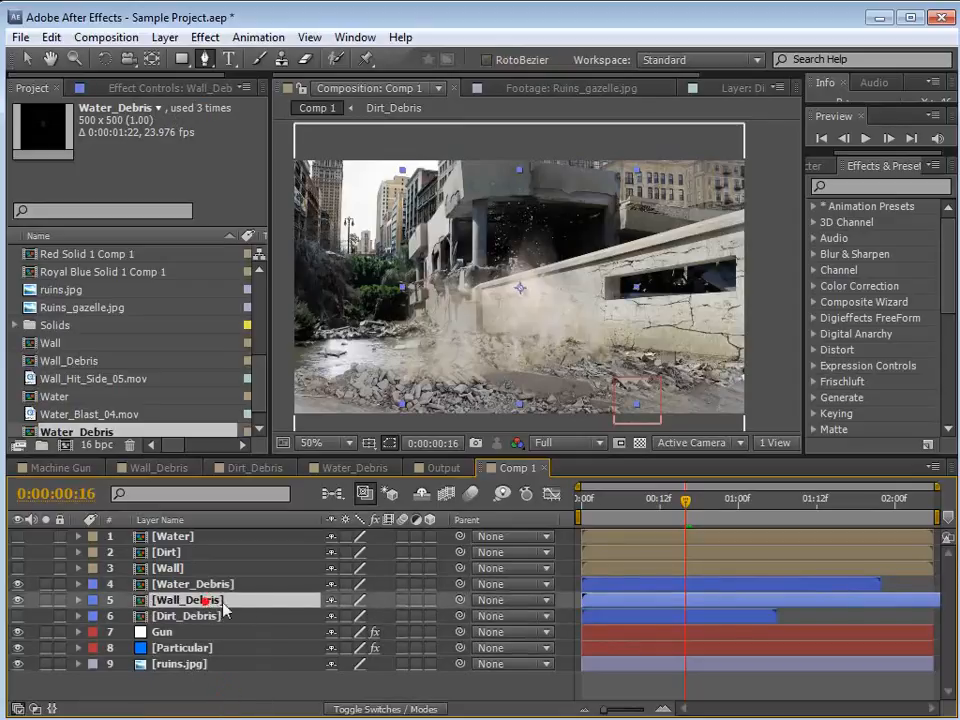
left_click(649, 690)
Select the Particular layer and open its Particular effect settings at the Emitter properties
left_click(170, 632)
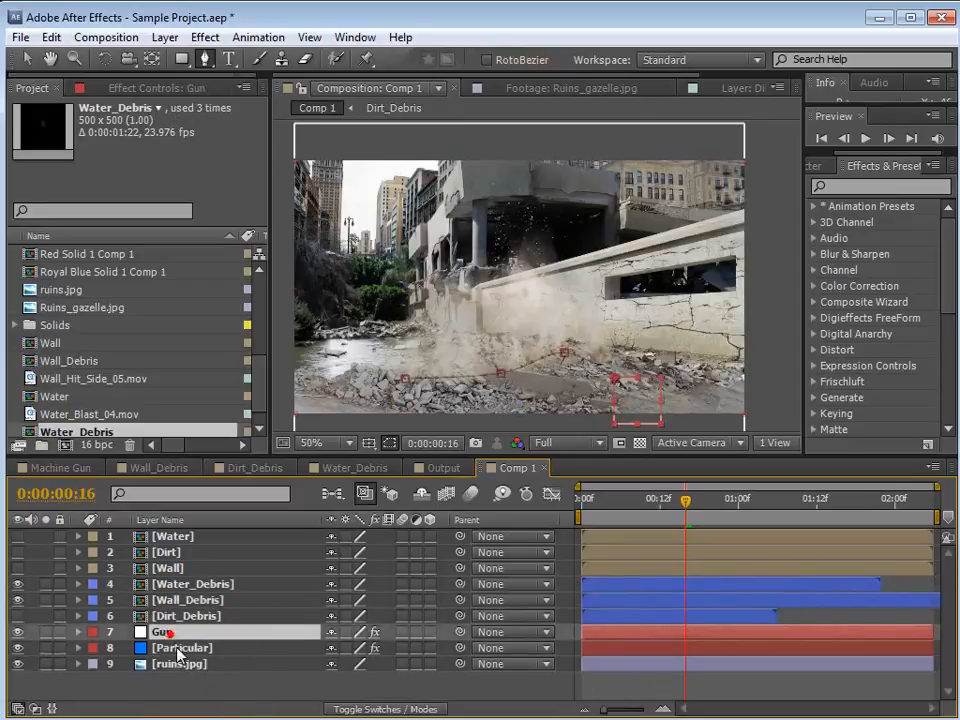
left_click(178, 650)
left_click(135, 86)
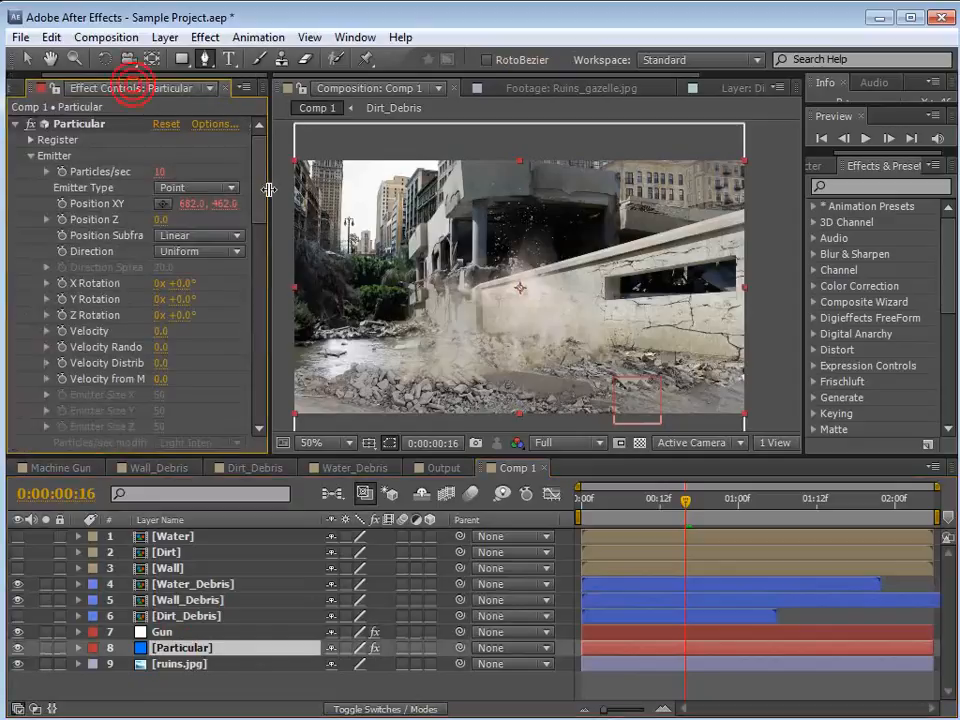
scroll(196, 135, "down", 1)
scroll(196, 130, "up", 1)
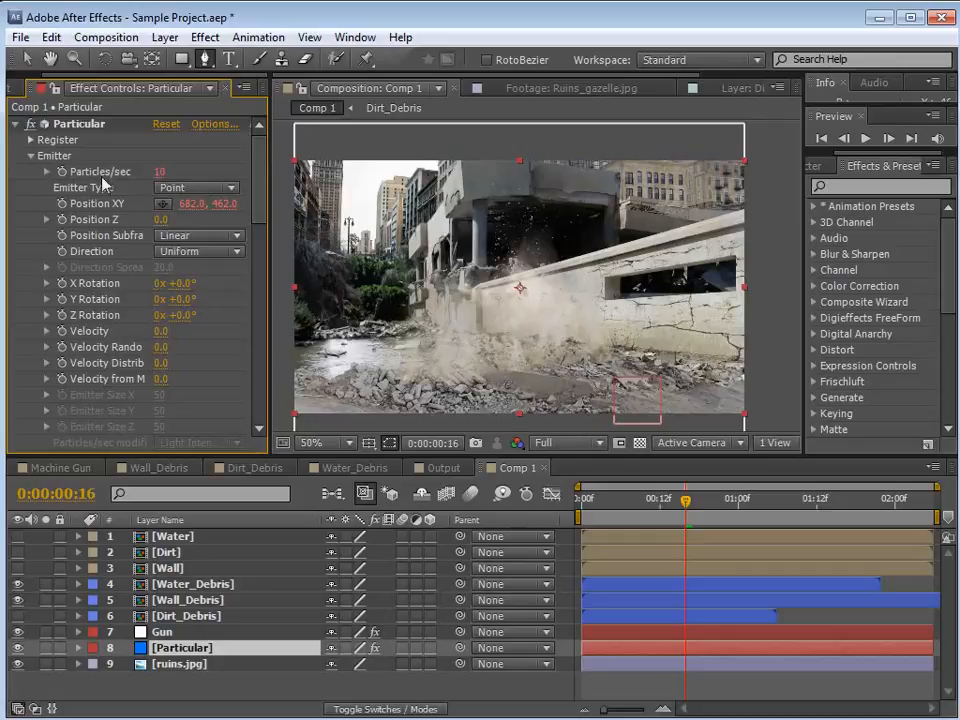
Enlarge the timeline area and reveal the expressions on the Particular layer's Emitter properties
left_click_drag(318, 456, 318, 440)
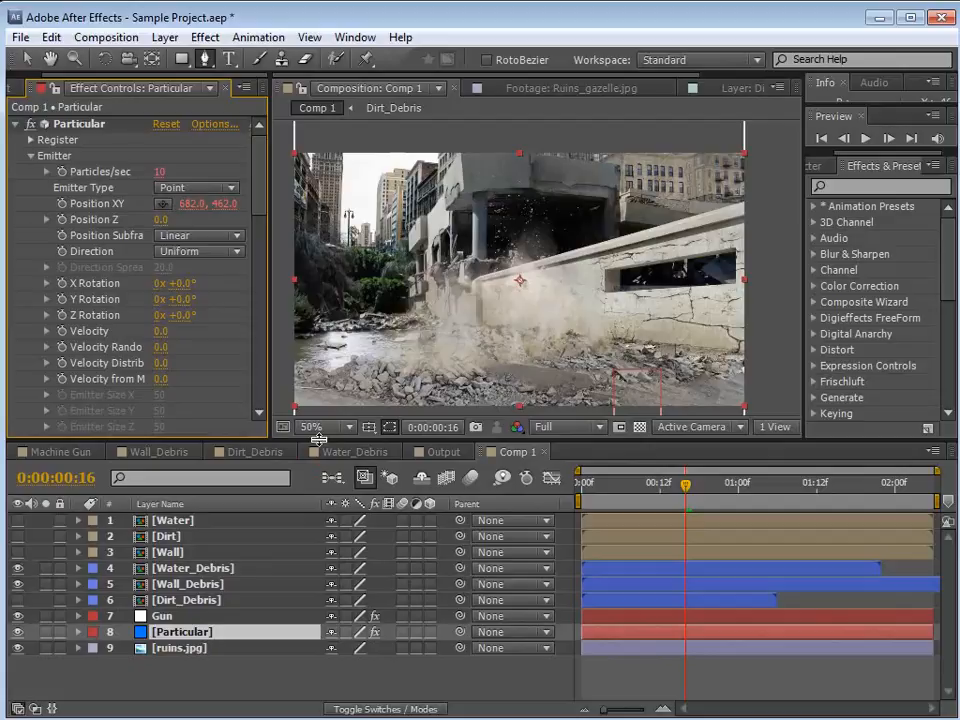
left_click_drag(318, 440, 318, 339)
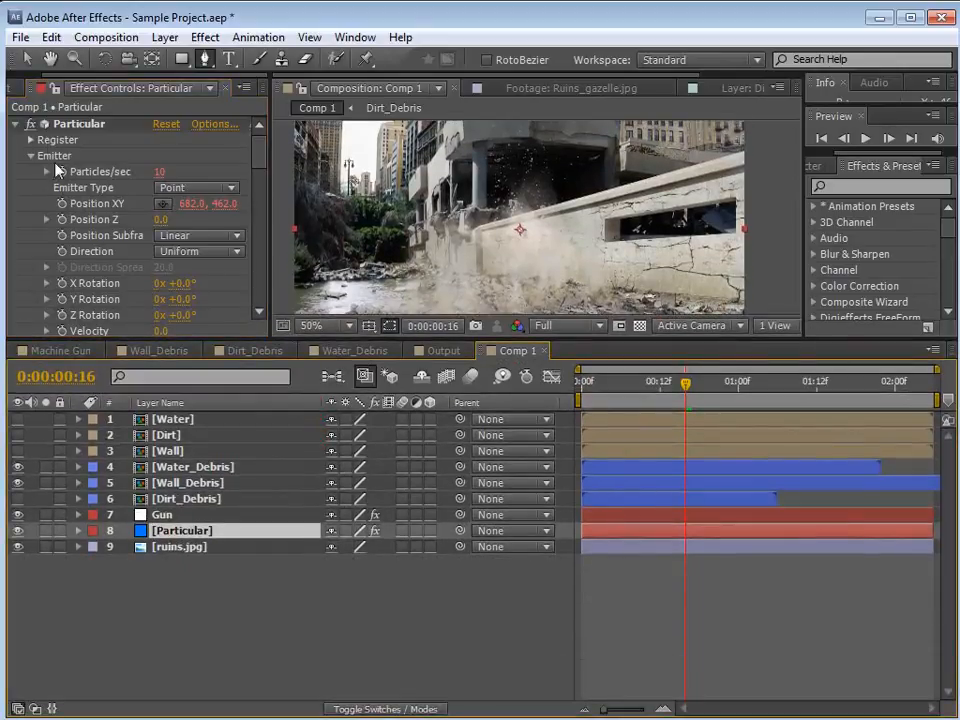
left_click(63, 173)
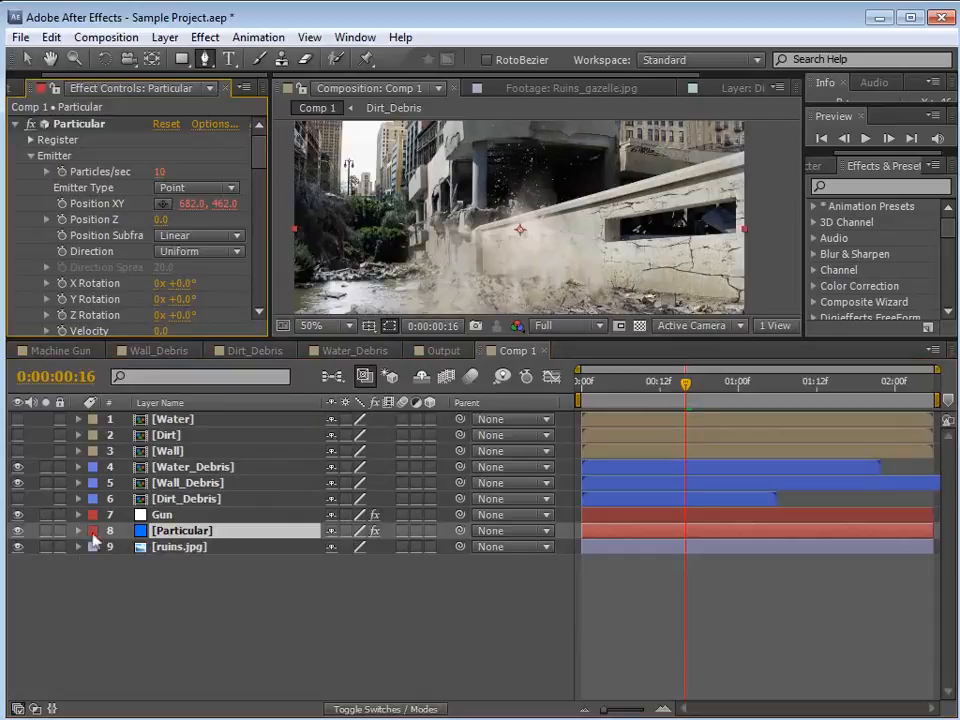
key("e")
key("e")
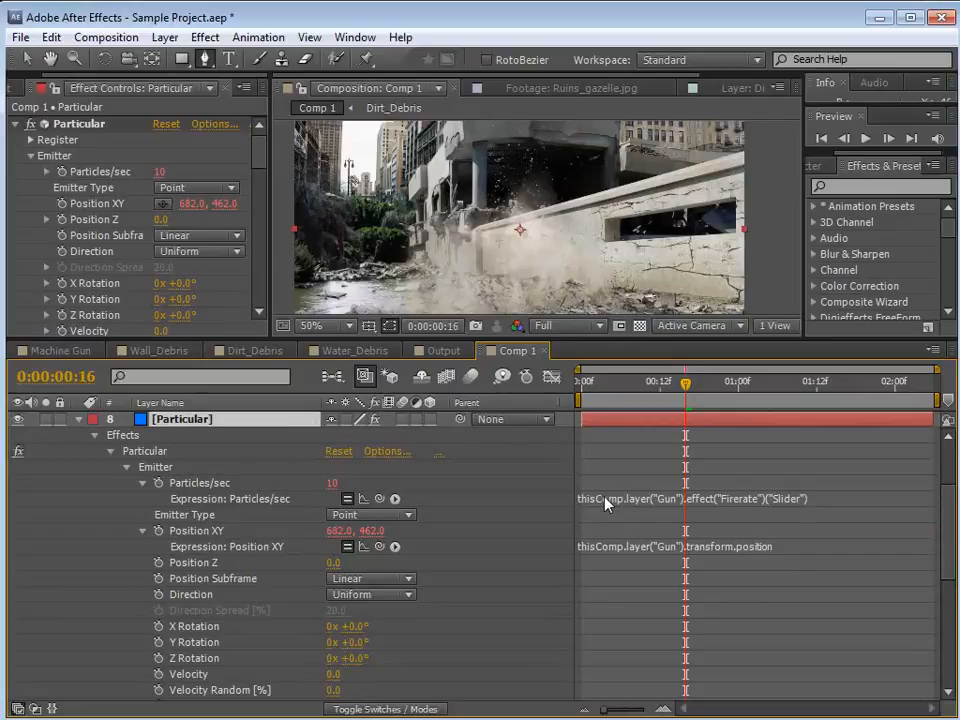
scroll(200, 495, "up", 1)
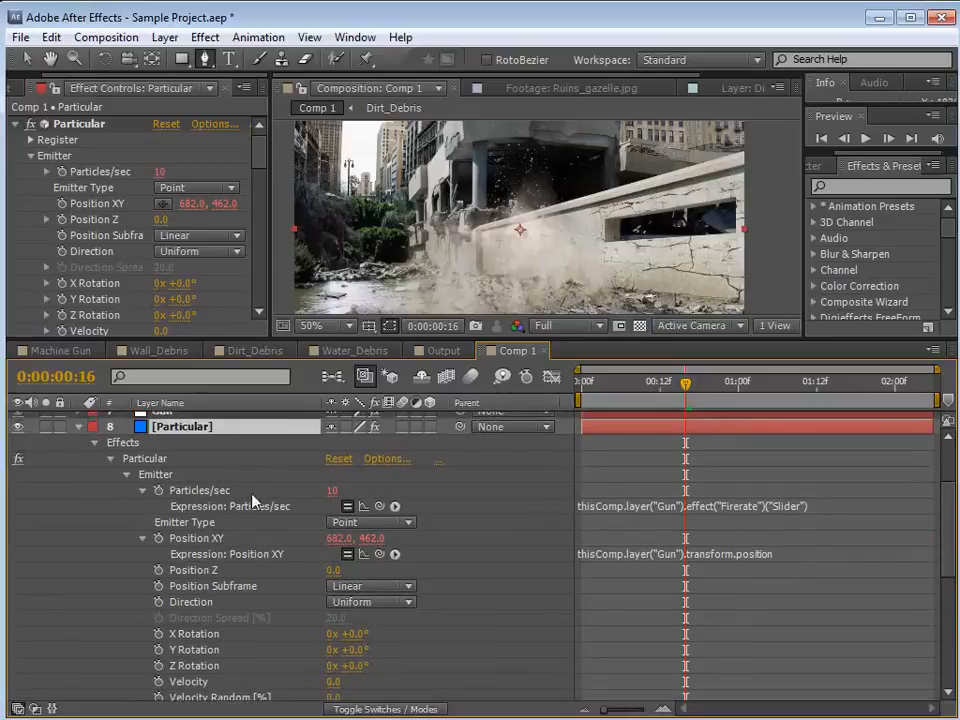
left_click(721, 506)
left_click(814, 493)
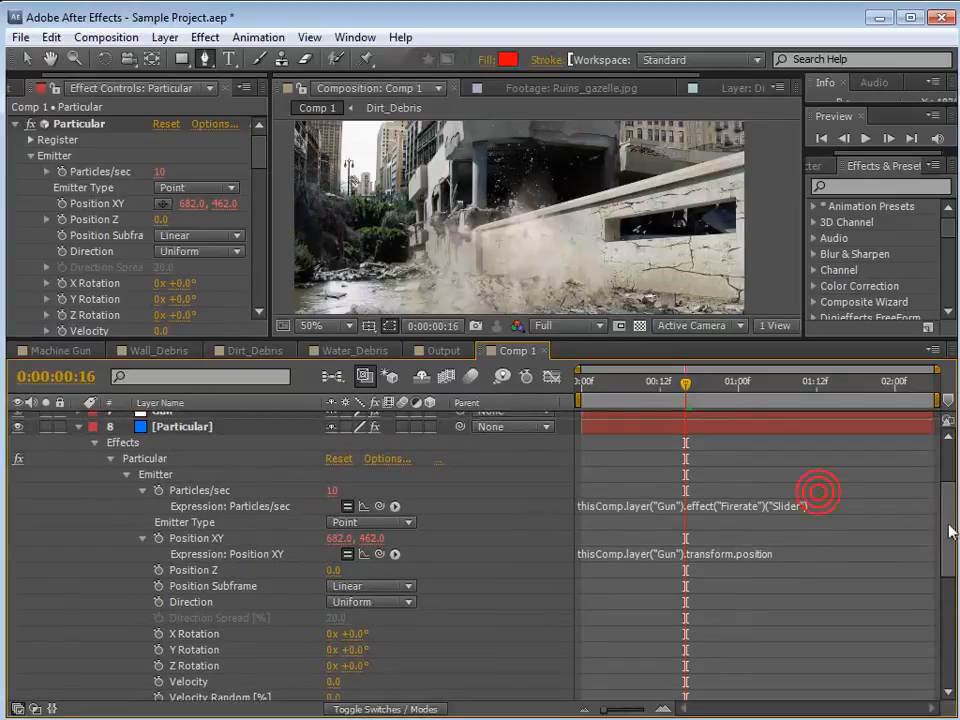
scroll(945, 525, "up", 3)
scroll(948, 503, "up", 1)
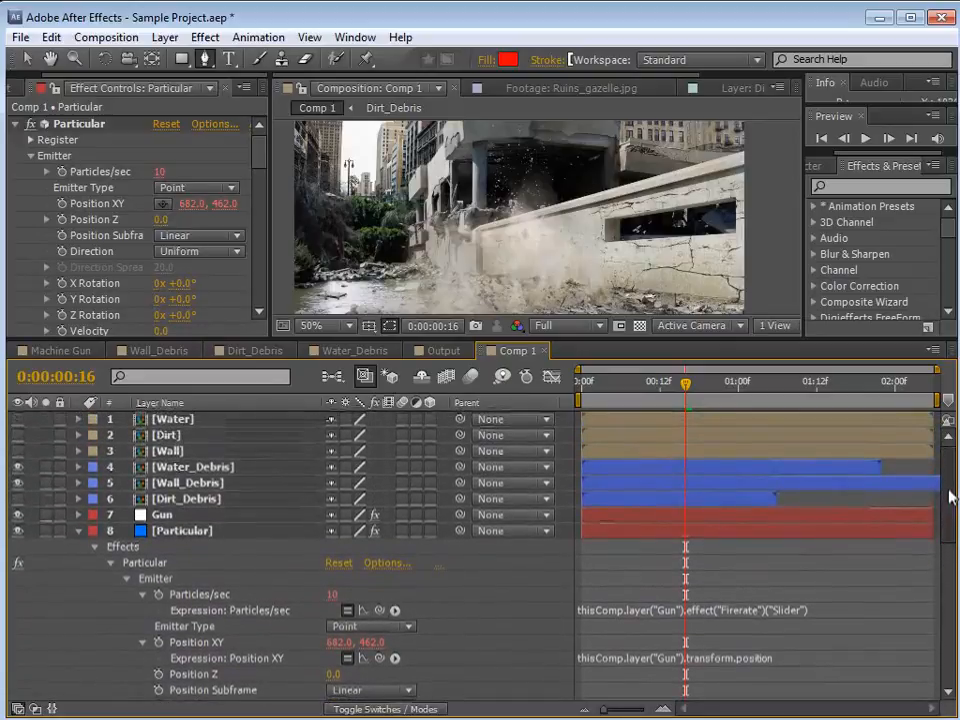
left_click_drag(218, 342, 218, 306)
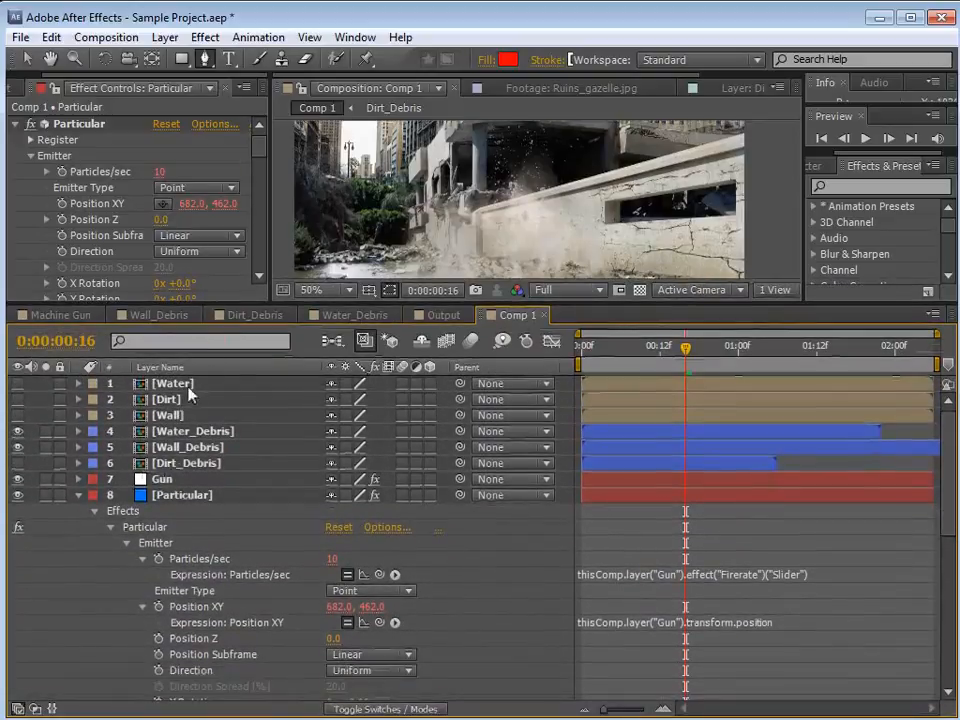
Open the Particles/sec expression in an enlarged editing field and clear its existing text
left_click(605, 574)
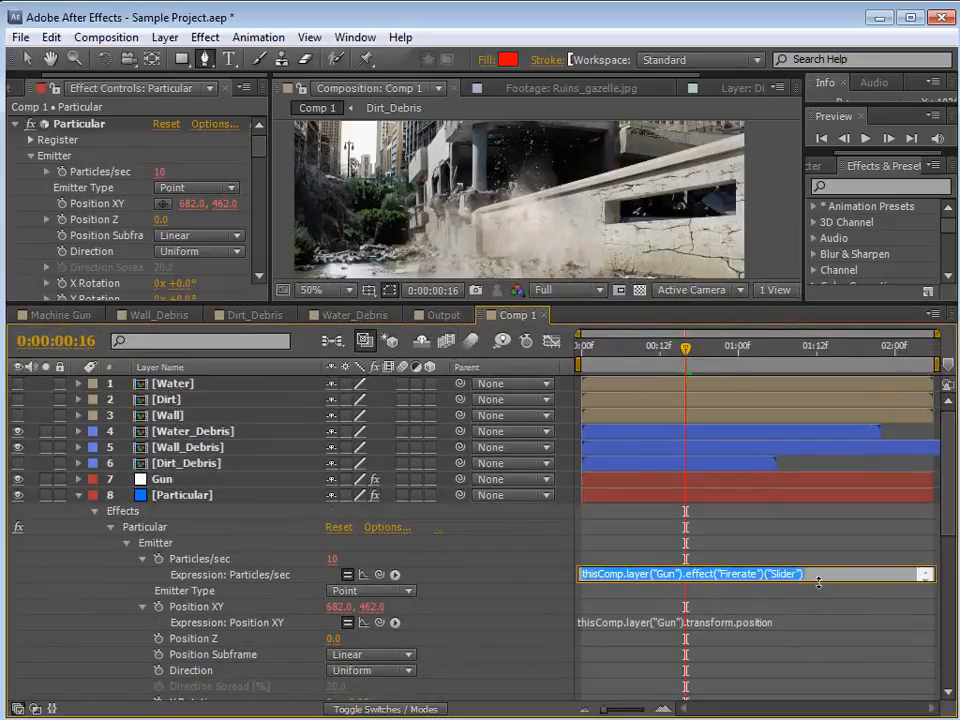
left_click_drag(817, 581, 817, 635)
left_click_drag(840, 595, 547, 560)
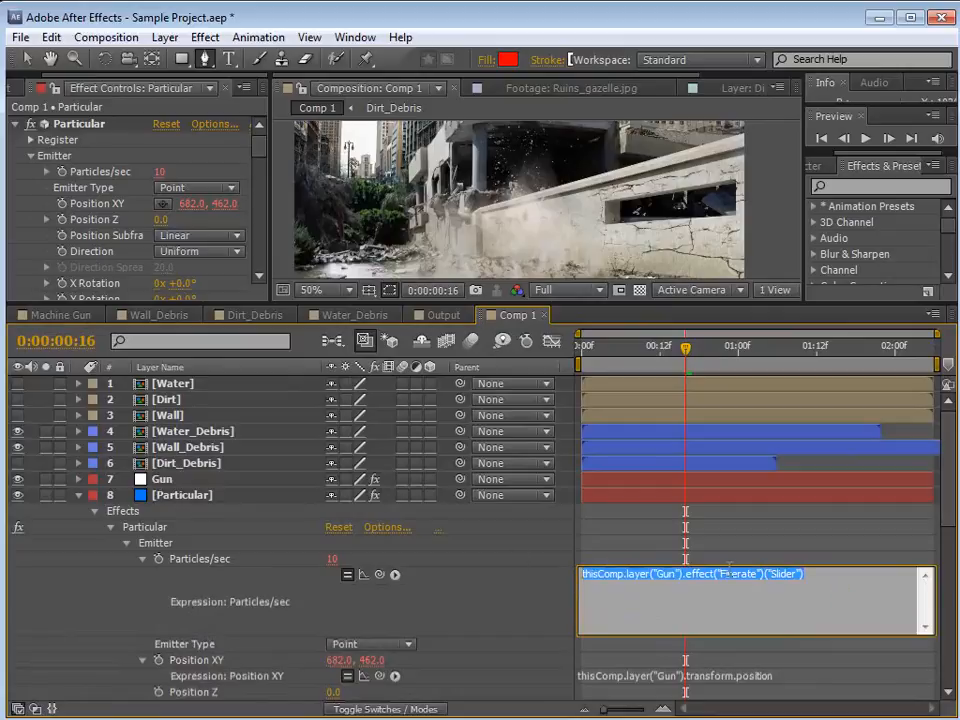
key("BackSpace")
type("Infin")
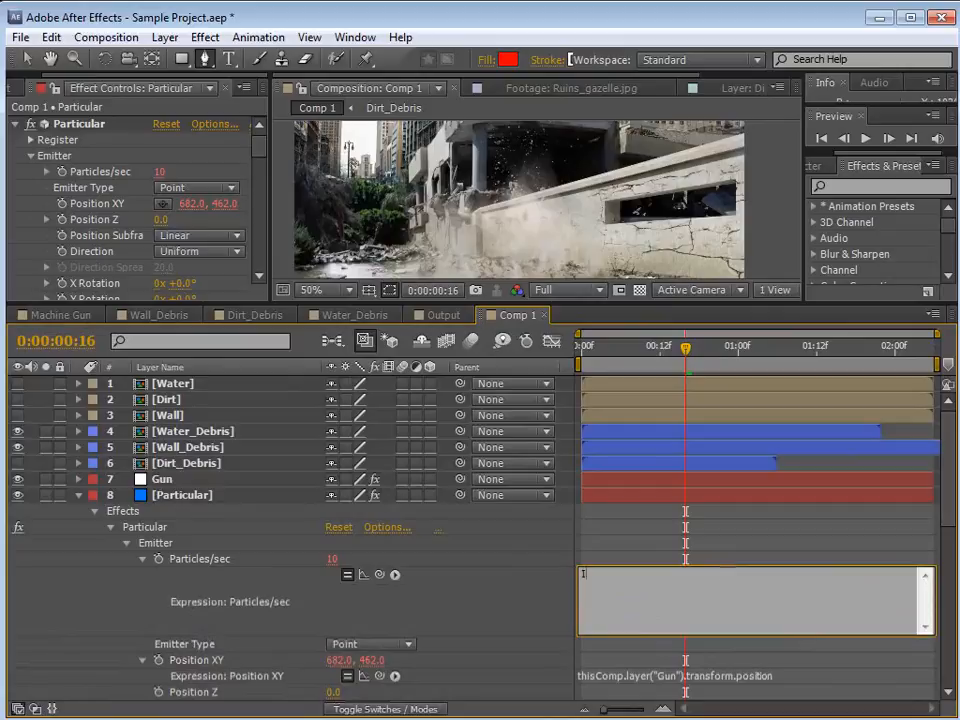
type("ite Ammo")
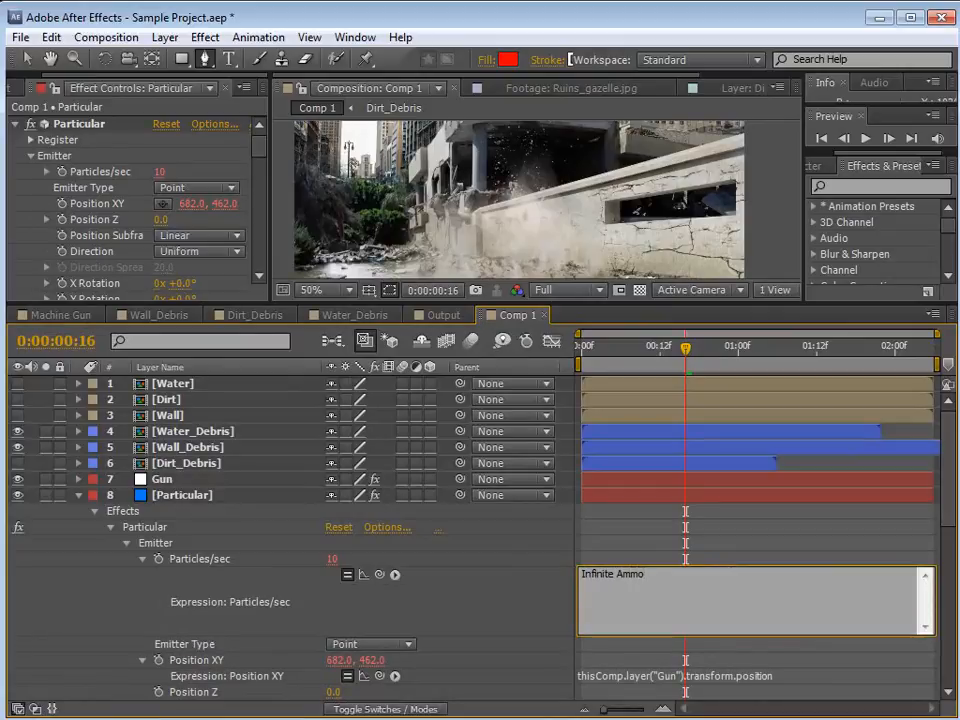
type(" = On;")
key("Return")
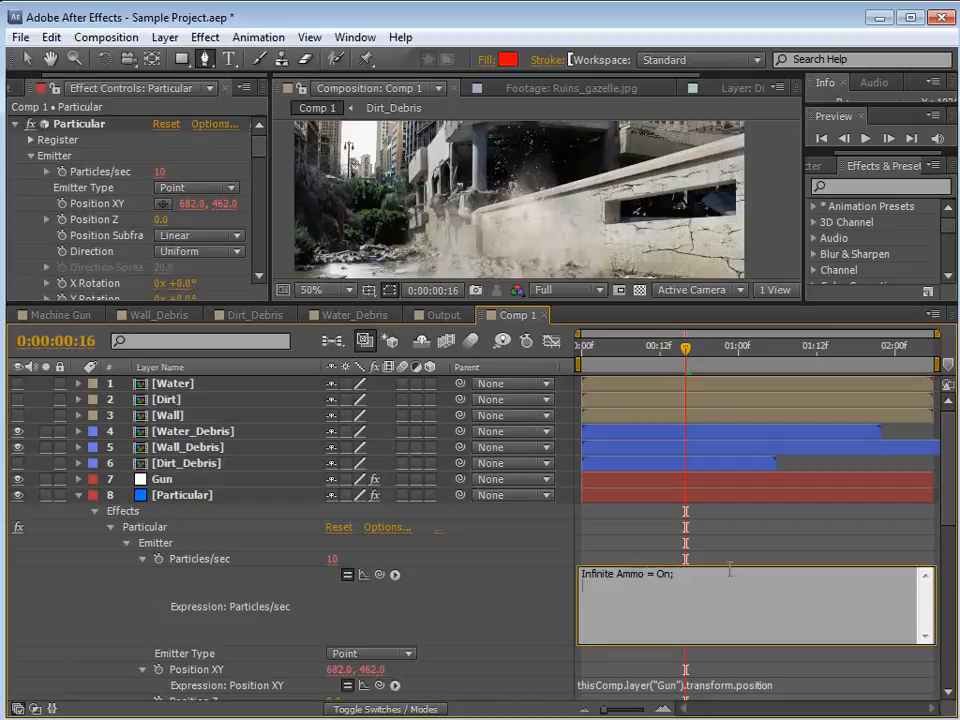
type("God Mode = On")
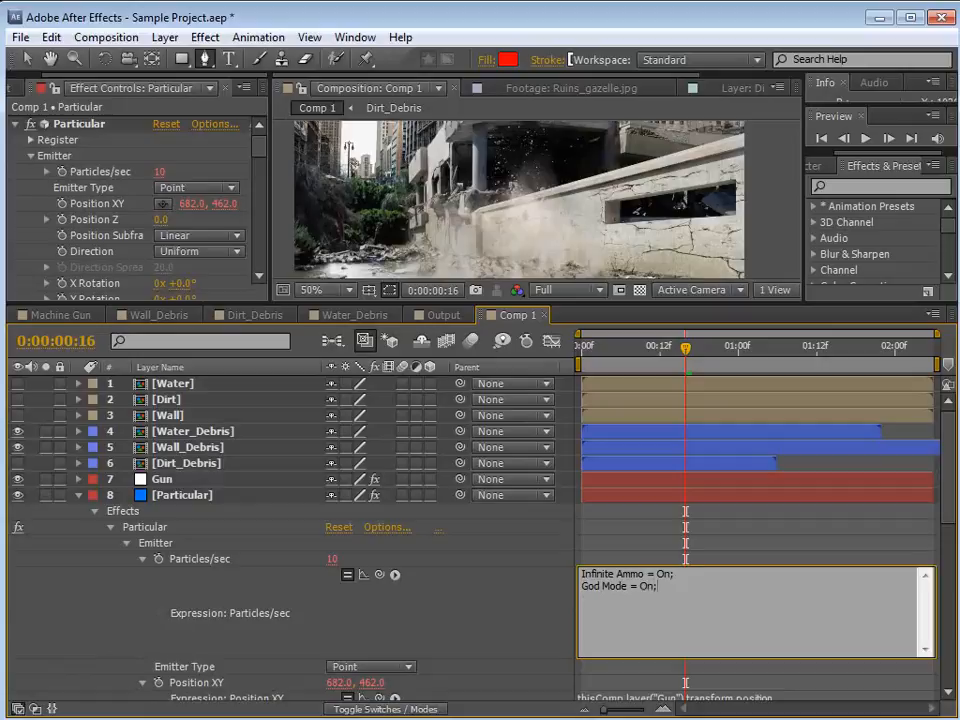
type(";")
key("Return")
key("Return")
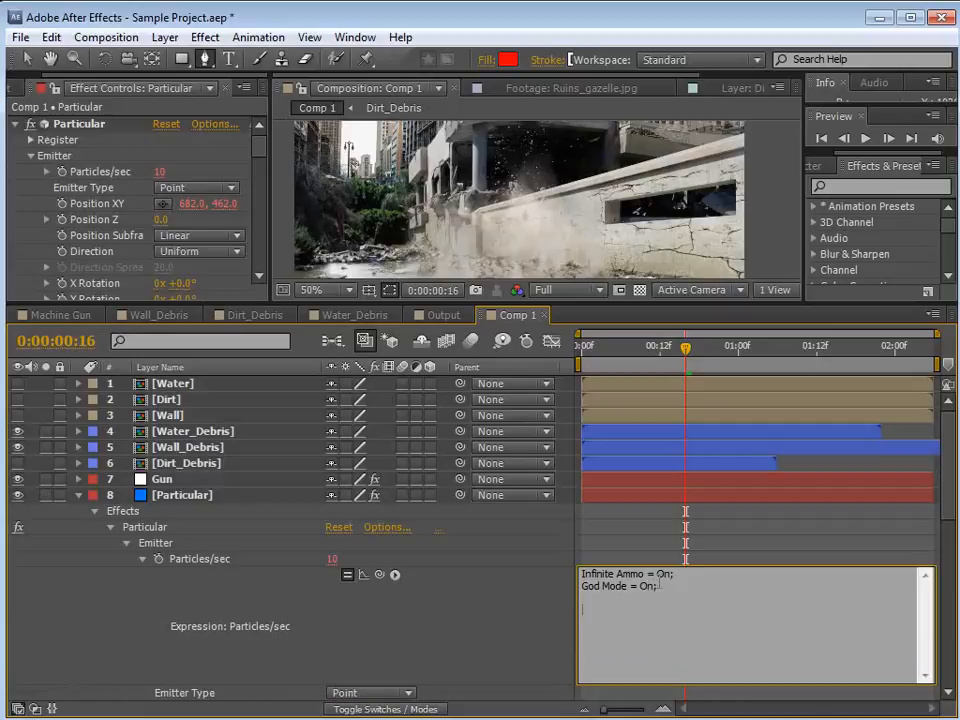
left_click_drag(660, 586, 582, 574)
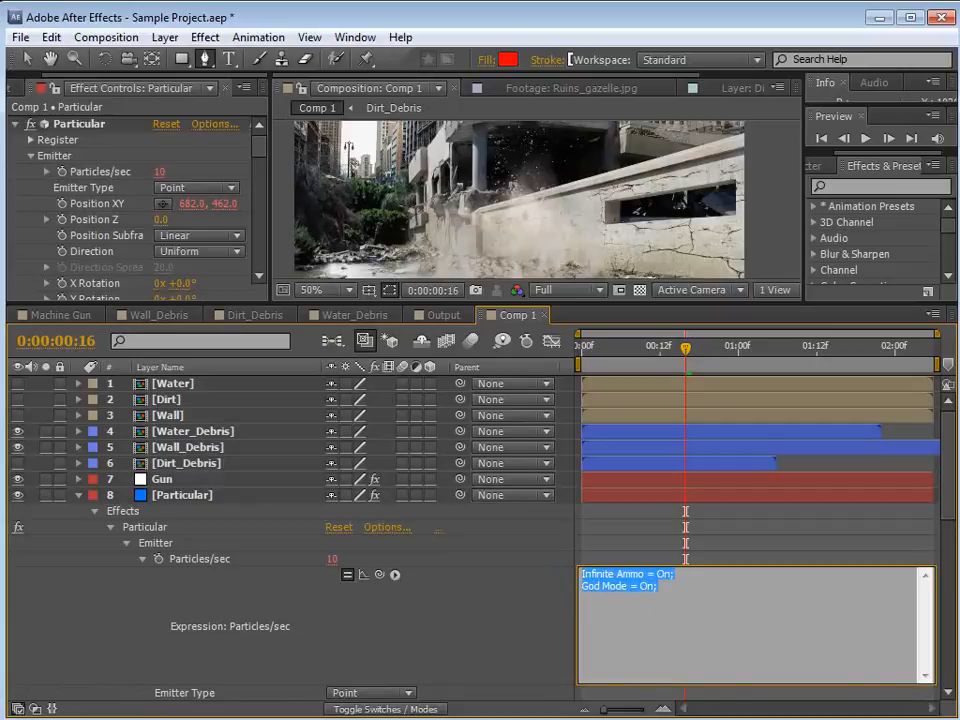
key("BackSpace")
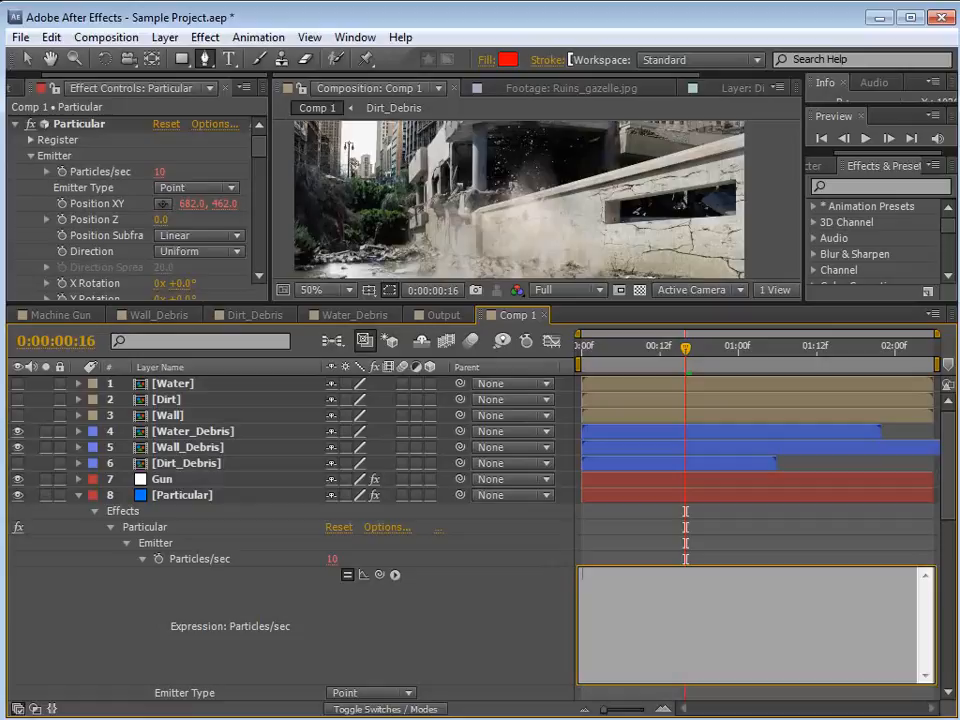
Begin the Particles/sec expression with Alpha = thisComp.layer("Dirt").sampleImage(, linking it to the Dirt layer
type("Alpha =")
left_click_drag(380, 578, 167, 400)
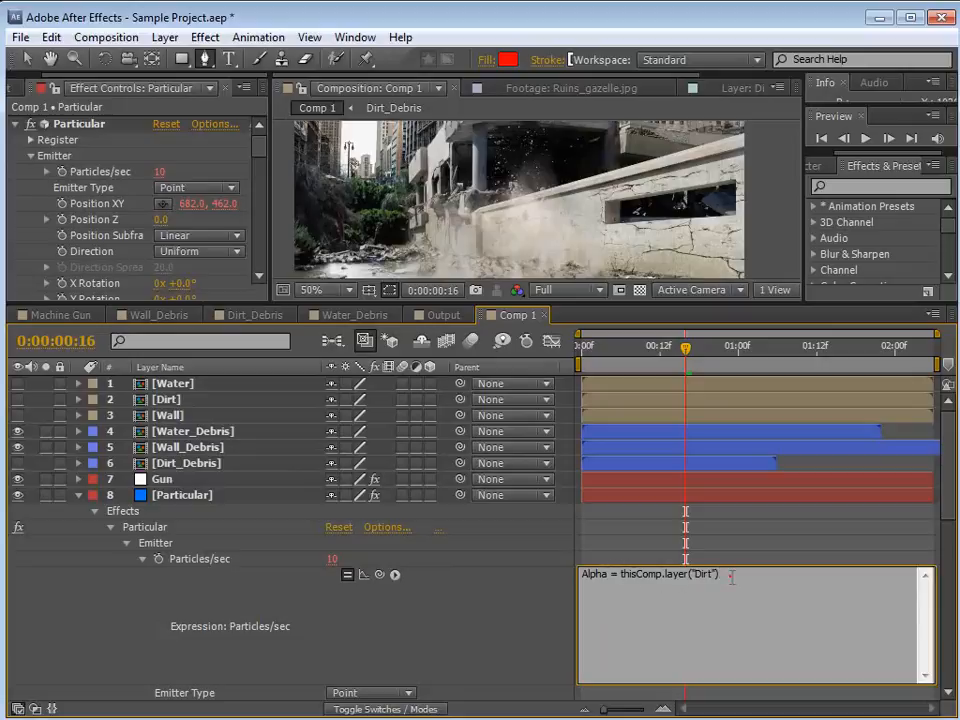
type(".sampleImage")
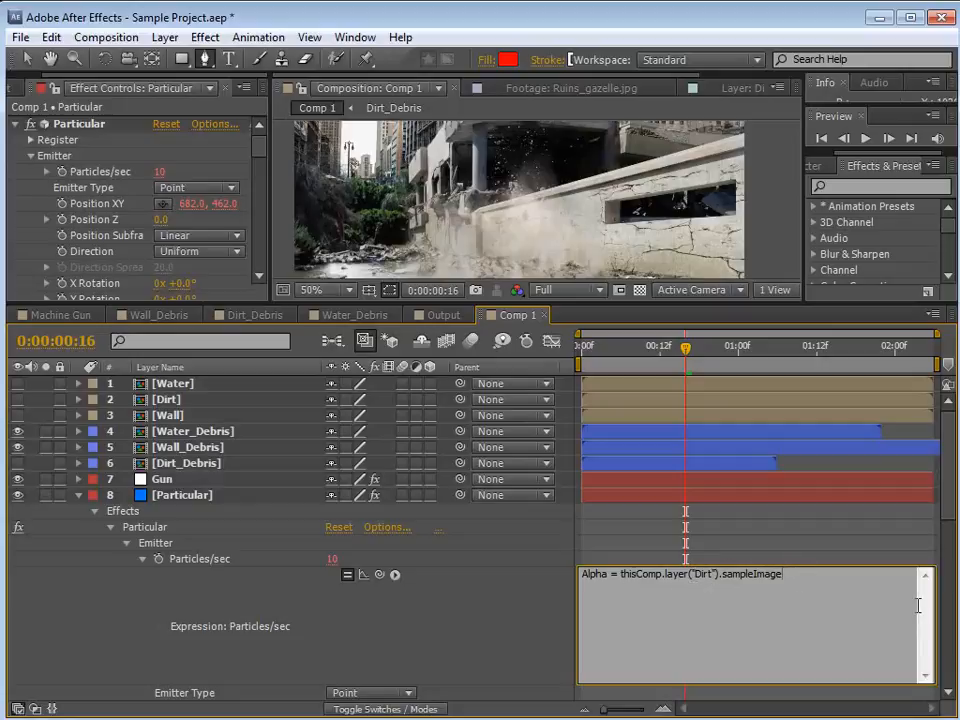
type("(")
left_click(799, 574)
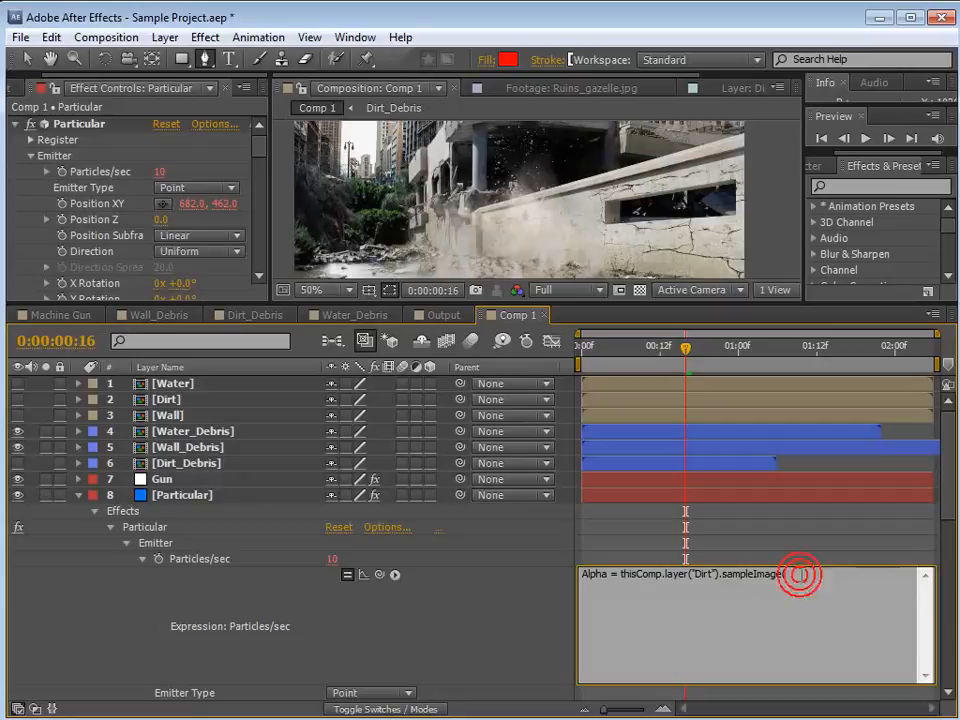
left_click(777, 562)
key("Return")
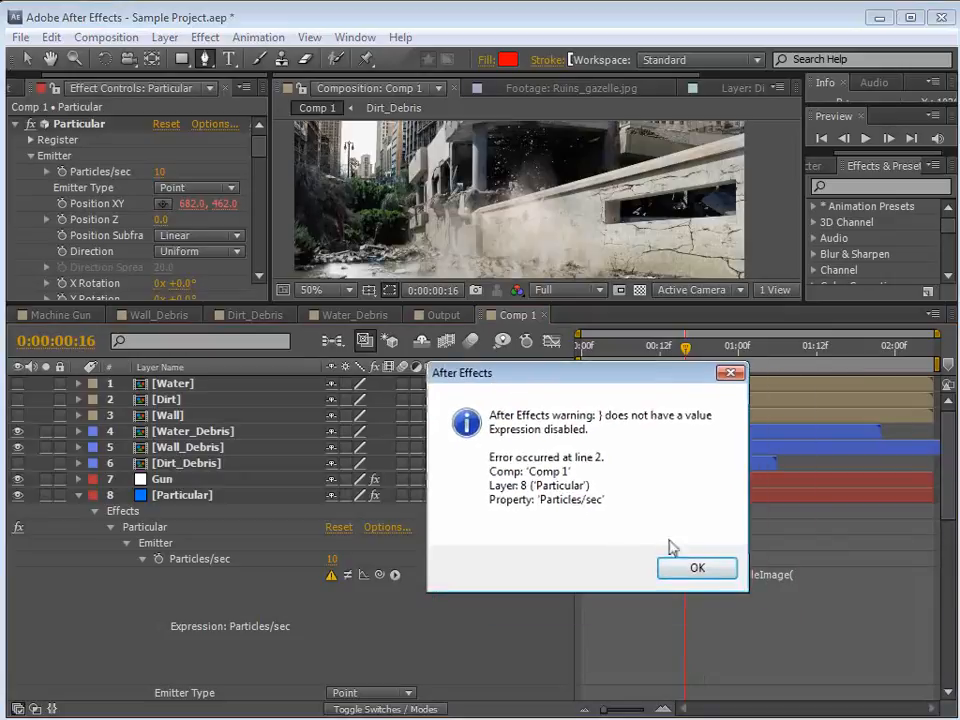
left_click(696, 566)
Reveal the Gun layer's Position and link it into the Particles/sec expression as the sampleImage point
left_click(178, 484)
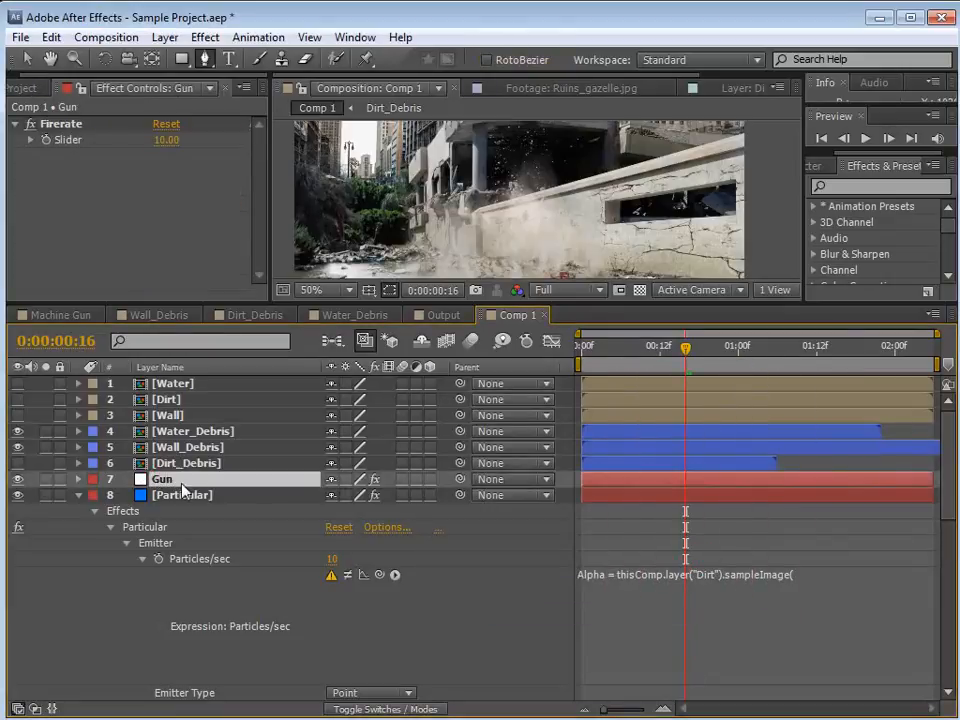
key("p")
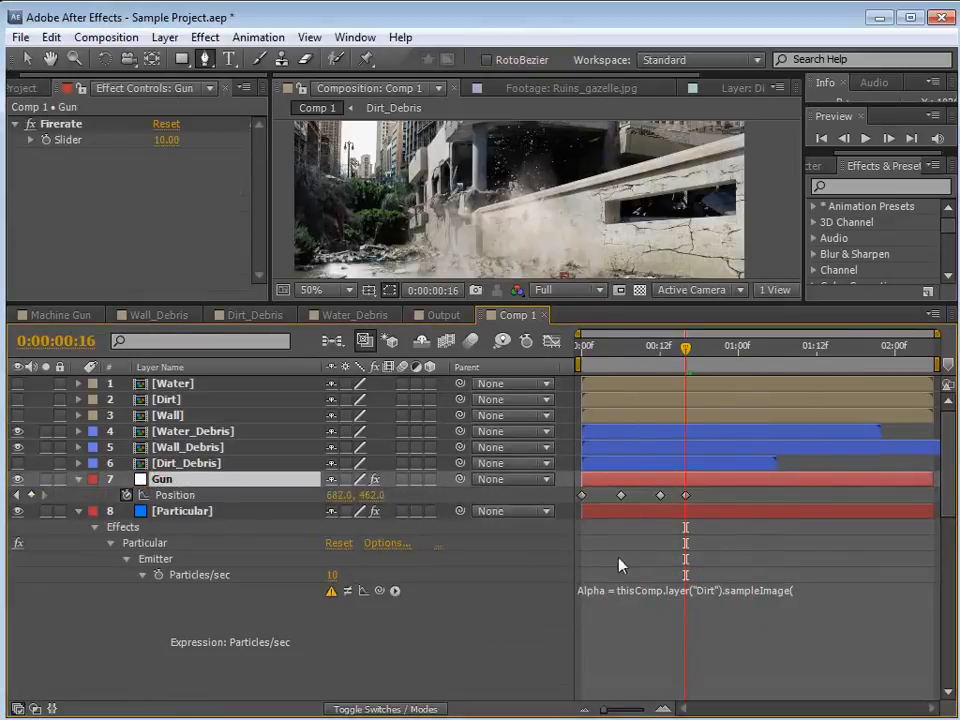
left_click(620, 590)
left_click(810, 592)
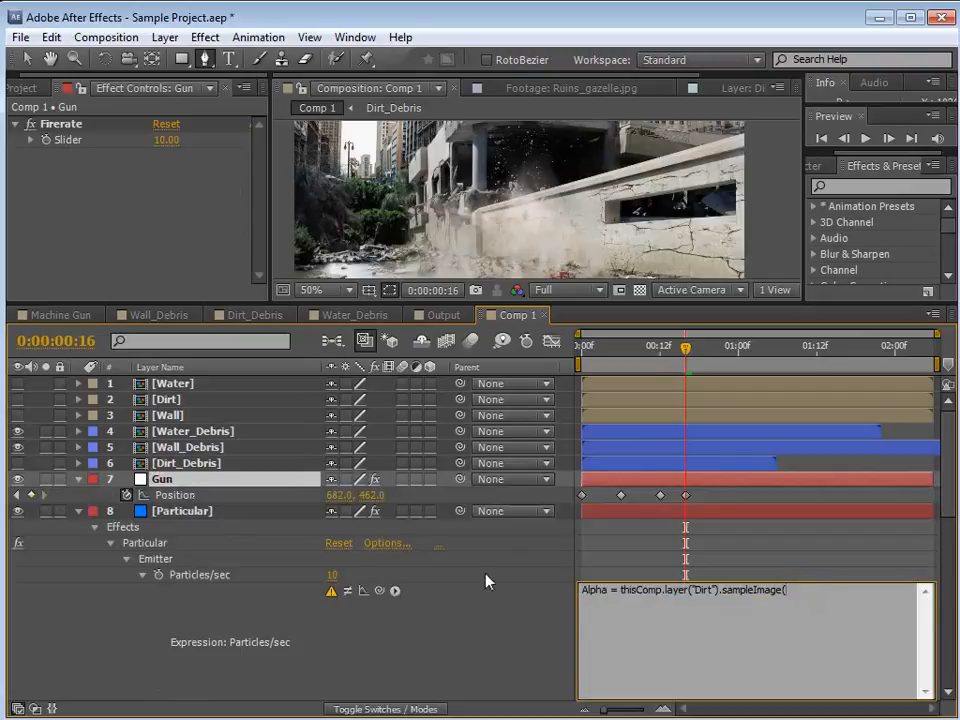
left_click_drag(379, 590, 181, 496)
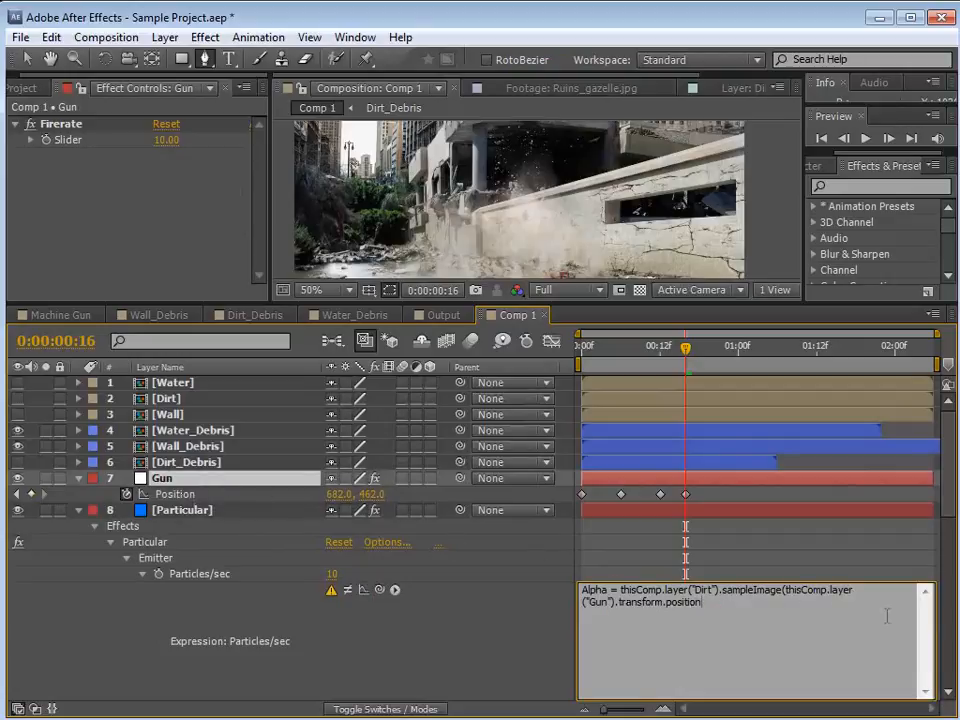
Complete the Alpha line with the sample radius and channel index as ,[1,1][3]; after the Gun position
type(",[")
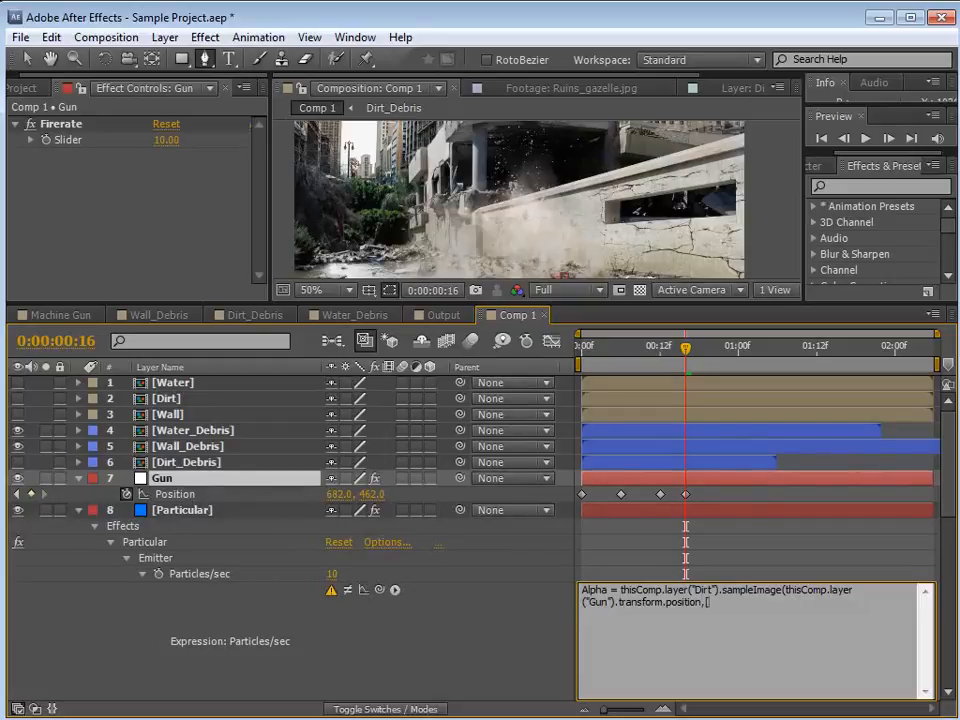
type("1,1]")
left_click(748, 604)
type("1][")
left_click(757, 607)
left_click_drag(772, 600, 470, 540)
left_click(853, 648)
type(";")
key("Return")
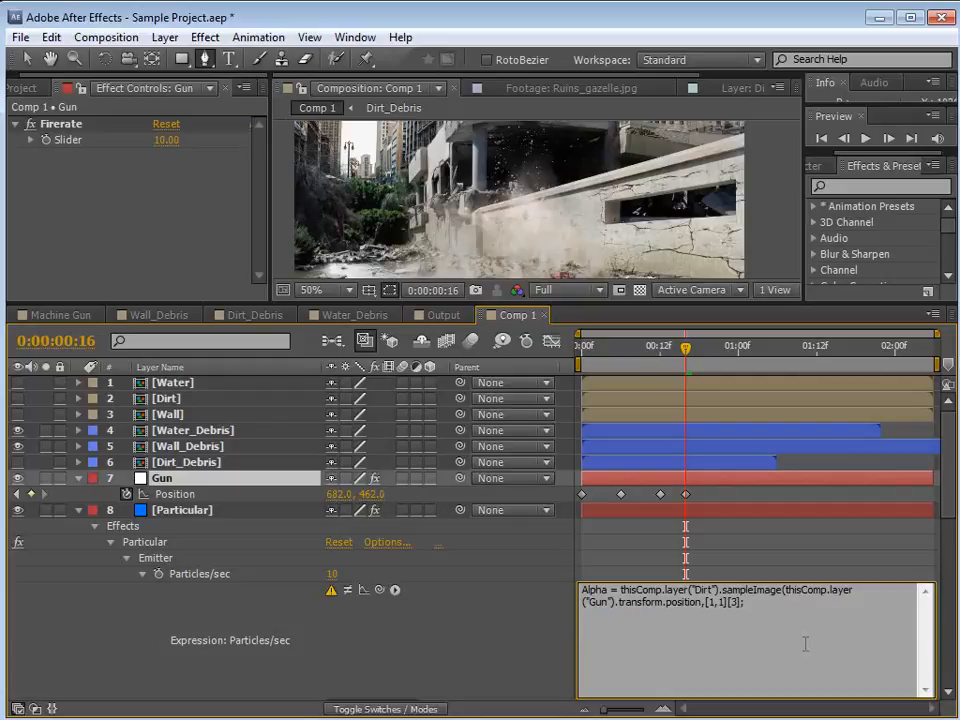
Define On as the Gun layer's Firerate slider, ended with a semicolon, and Off = 0 in the expression
type("On =")
left_click_drag(379, 590, 73, 146)
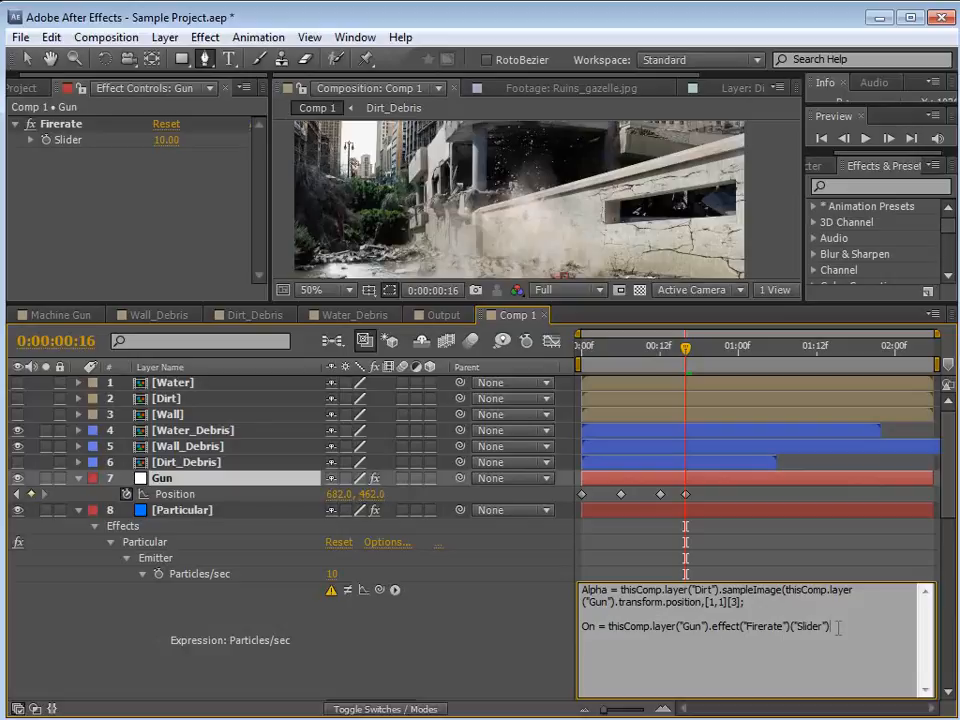
type(";")
key("Return")
type("Off = 0")
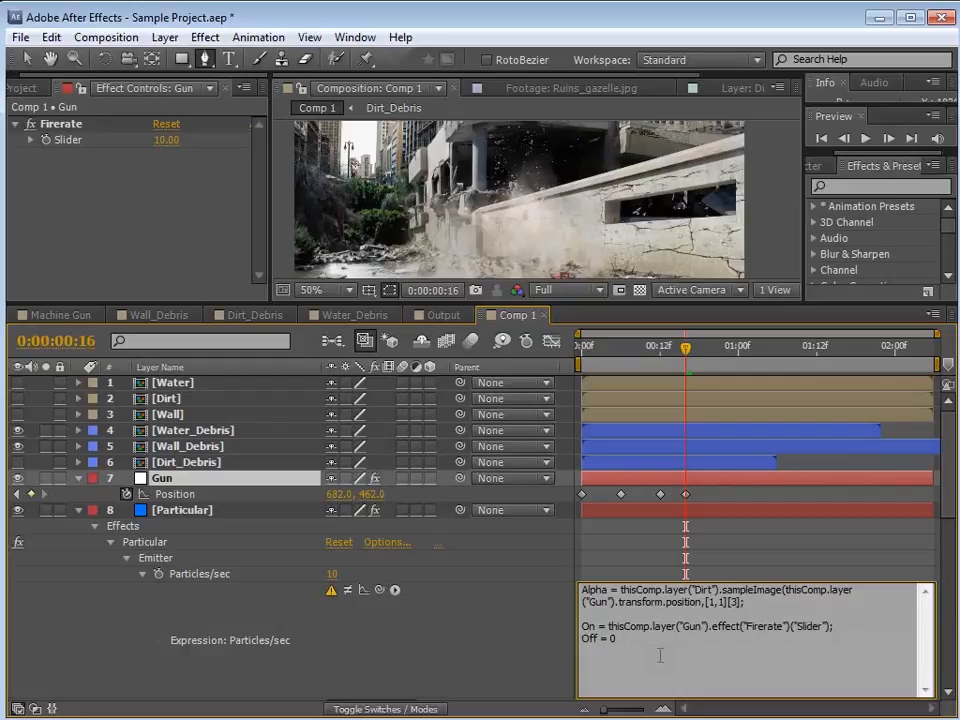
Add the condition if (Alpha < 1){ Off }else{ One } on separate lines below the On and Off definitions
key("Return")
key("Return")
type("if (Alpha")
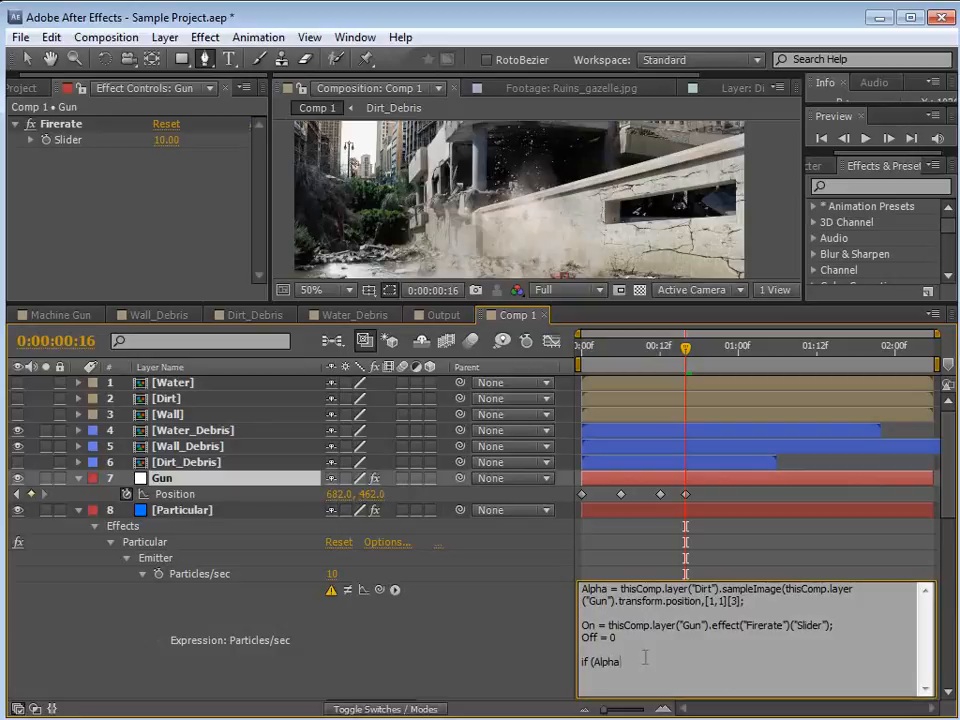
type(" < 1){")
key("Return")
type("Off")
key("Return")
type("}")
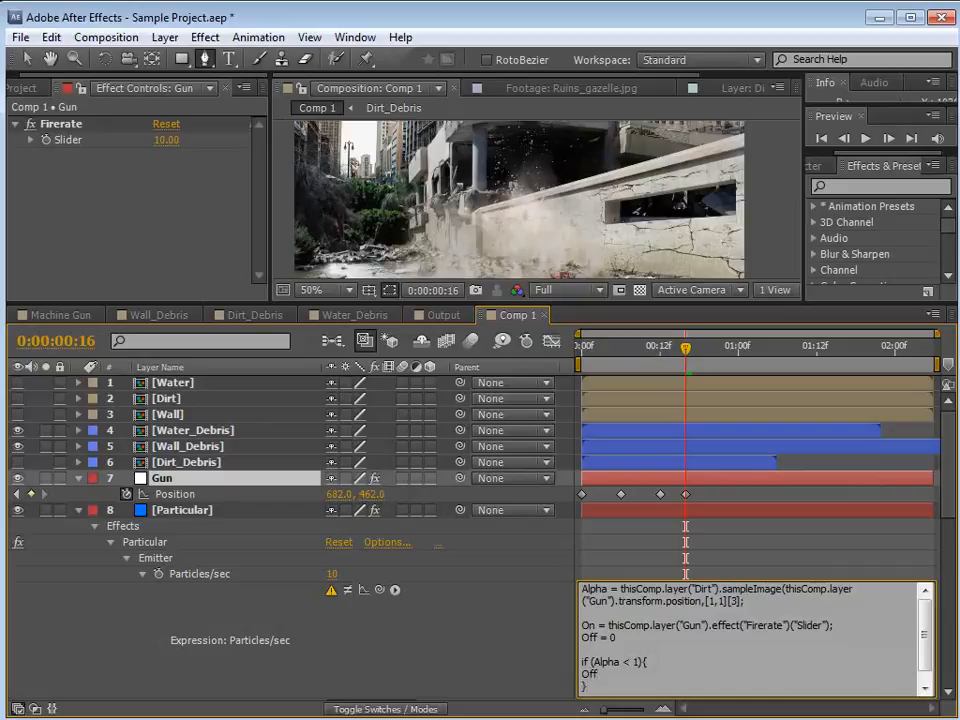
type("else{")
key("Return")
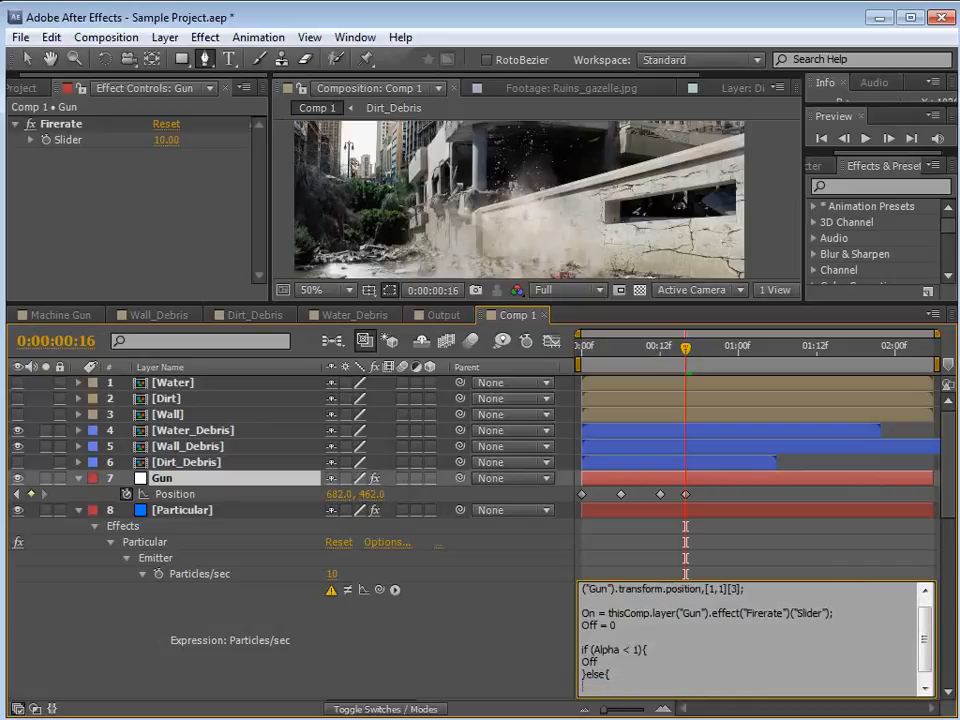
type("One")
key("Return")
type("}")
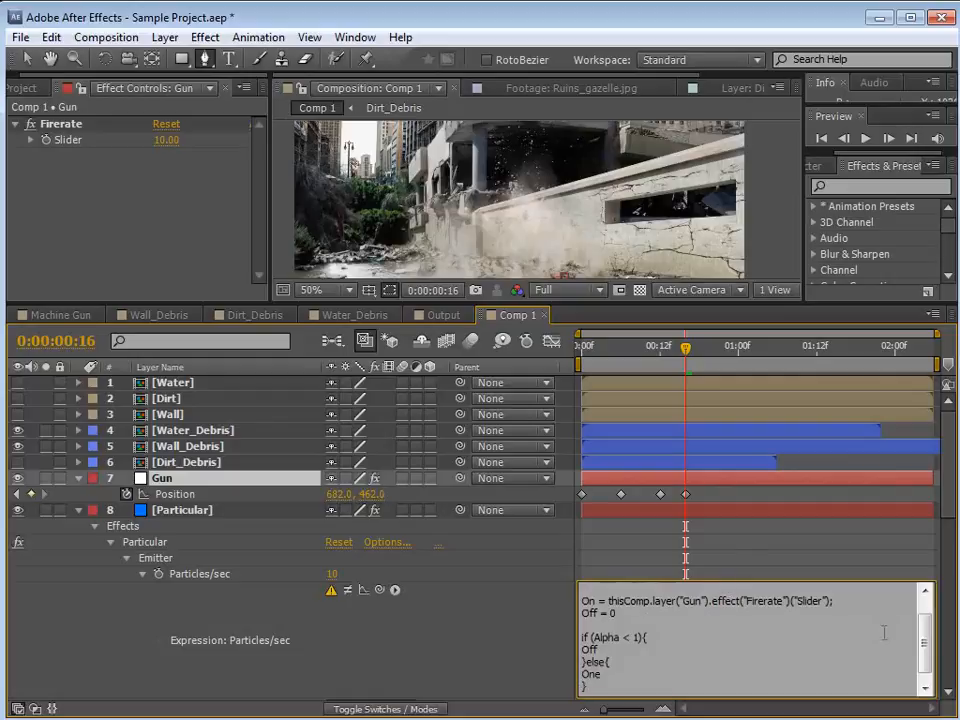
Review the Alpha, Gun position, On and Off parts of the expression and apply it to Particles/sec
left_click_drag(921, 653, 921, 628)
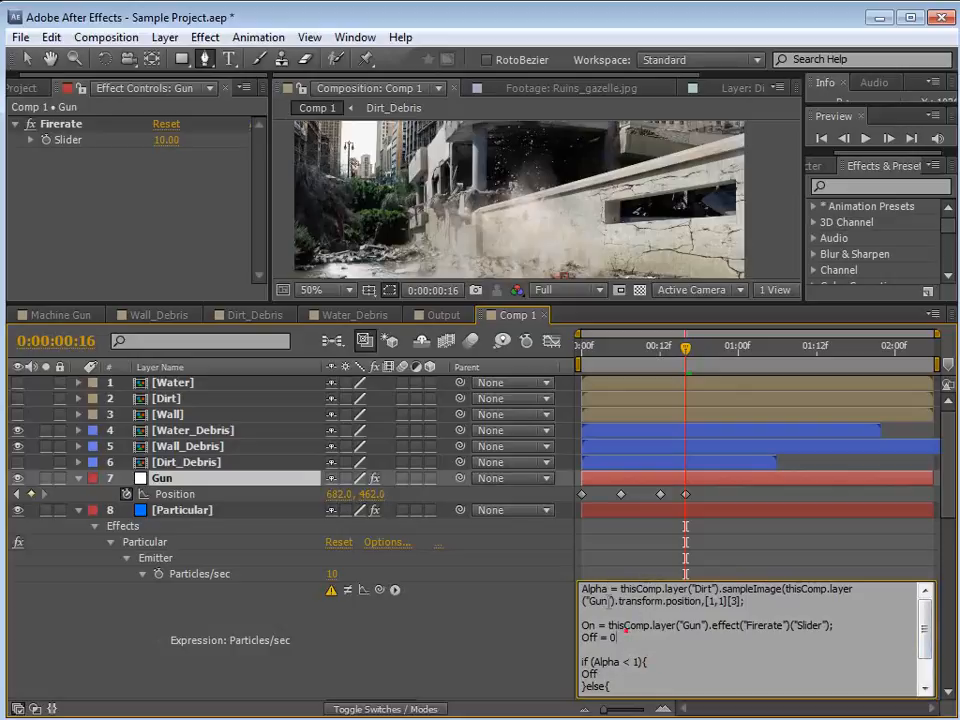
double_click(597, 601)
left_click(600, 601)
mouse_move(853, 589)
left_mouse_down()
mouse_move(588, 586)
mouse_move(695, 589)
left_mouse_up()
left_click(730, 593)
left_click(713, 602)
left_click(708, 603)
left_click_drag(609, 603, 598, 602)
left_click(622, 602)
left_click_drag(789, 607, 584, 589)
left_click(782, 607)
left_click_drag(786, 628, 746, 625)
left_click(757, 635)
left_click(786, 627)
scroll(670, 624, "down", 1)
scroll(665, 615, "up", 1)
left_click(607, 575)
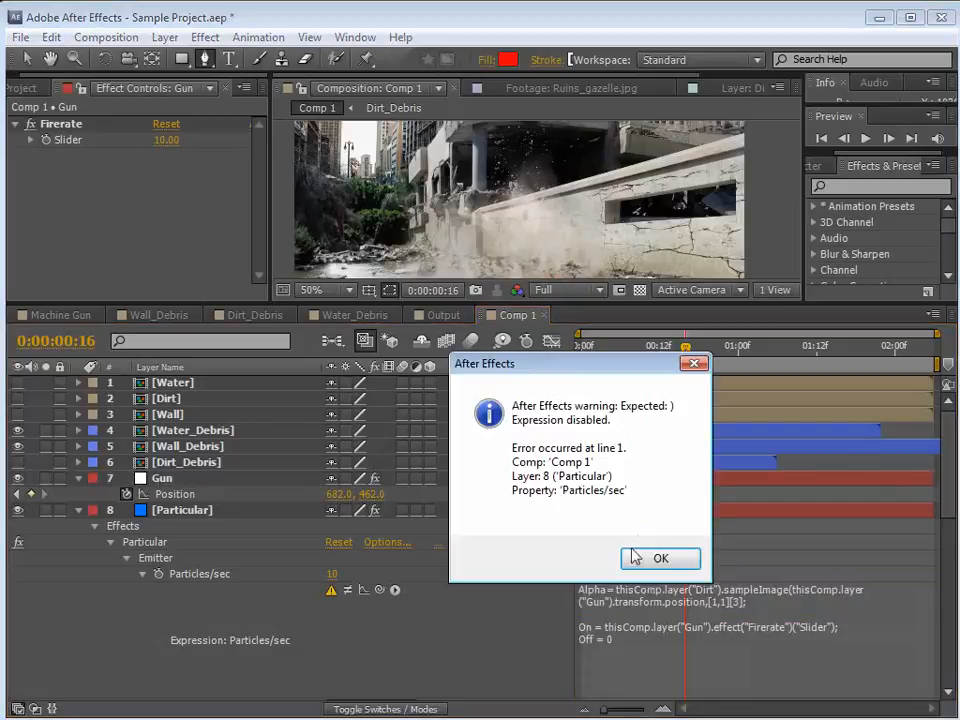
Dismiss the expression error, add the missing closing parenthesis before [3] in the Alpha line, and apply the Particles/sec expression
left_click(640, 558)
left_click(842, 606)
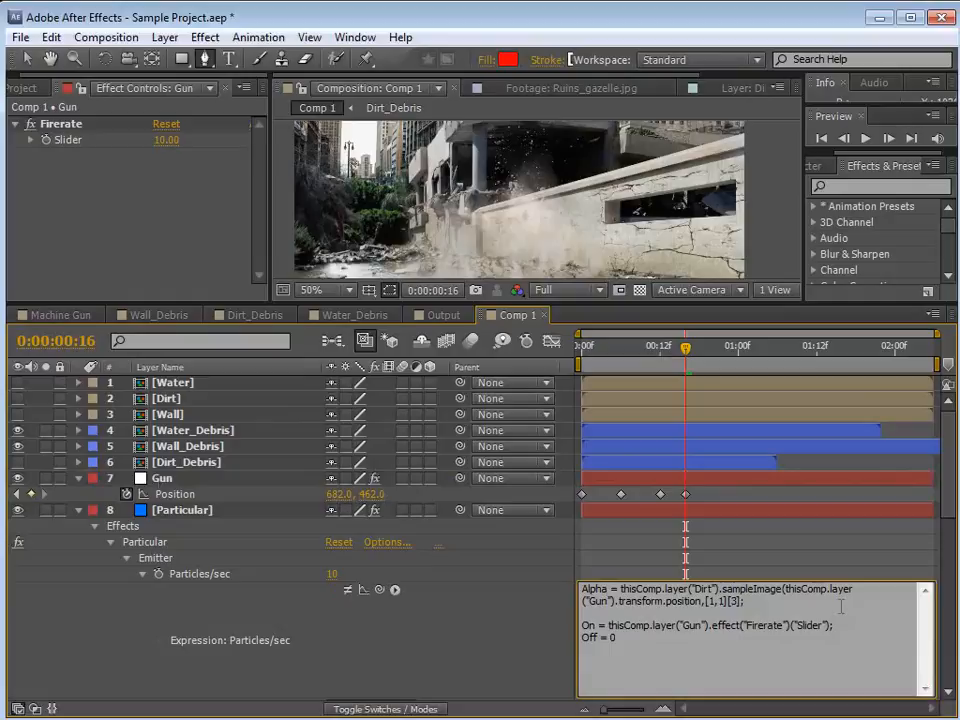
type(")")
left_click(737, 572)
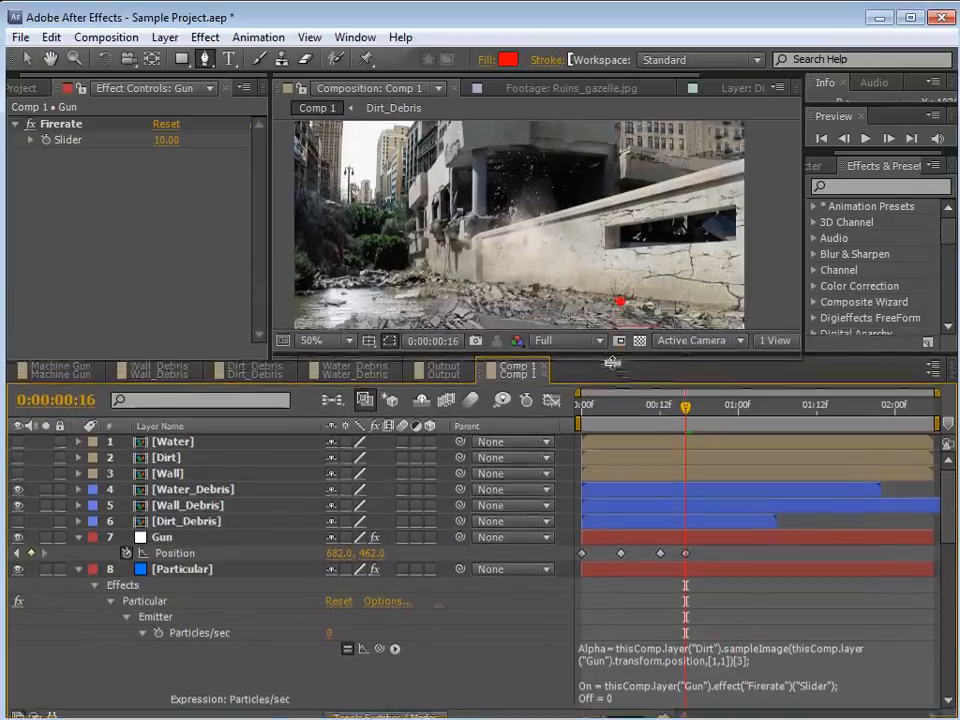
Hide the Water_Debris and Wall_Debris layers in Comp 1
left_click(190, 527)
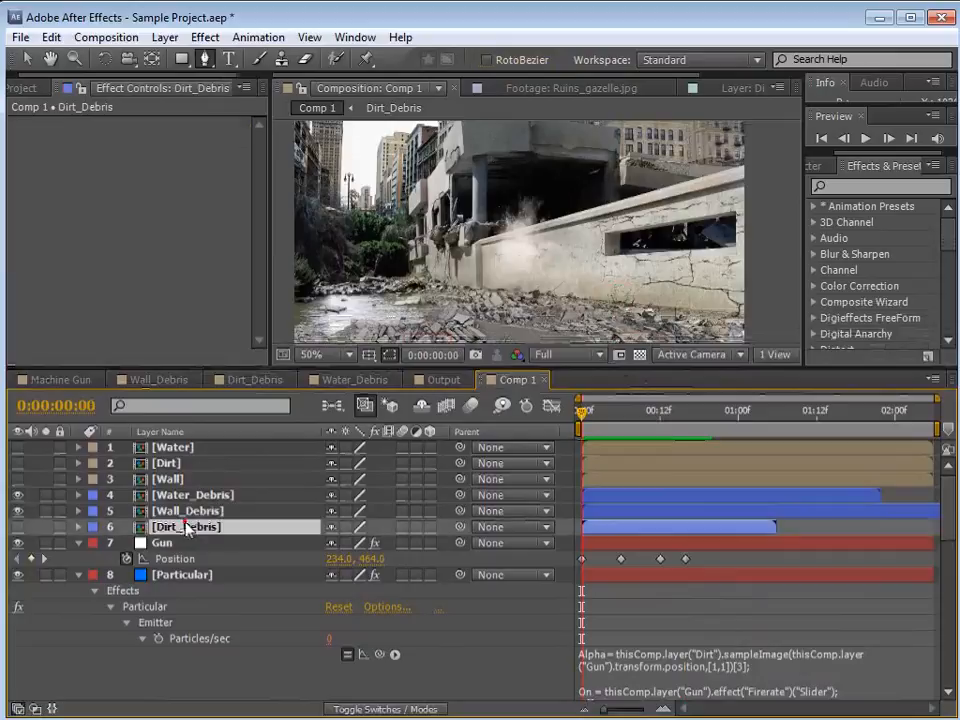
left_click(192, 495)
left_click(175, 511)
left_click_drag(17, 511, 18, 500)
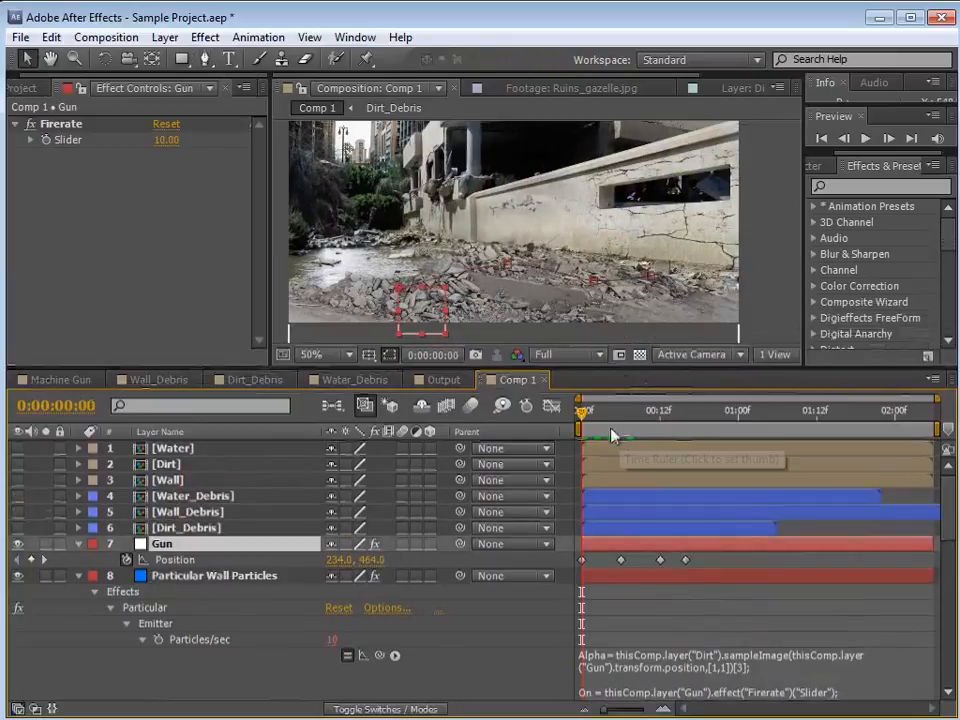
Move the Gun onto the wall at its last two position keyframes, placing it at about 602, 300 at frame 12
left_click_drag(591, 421, 660, 432)
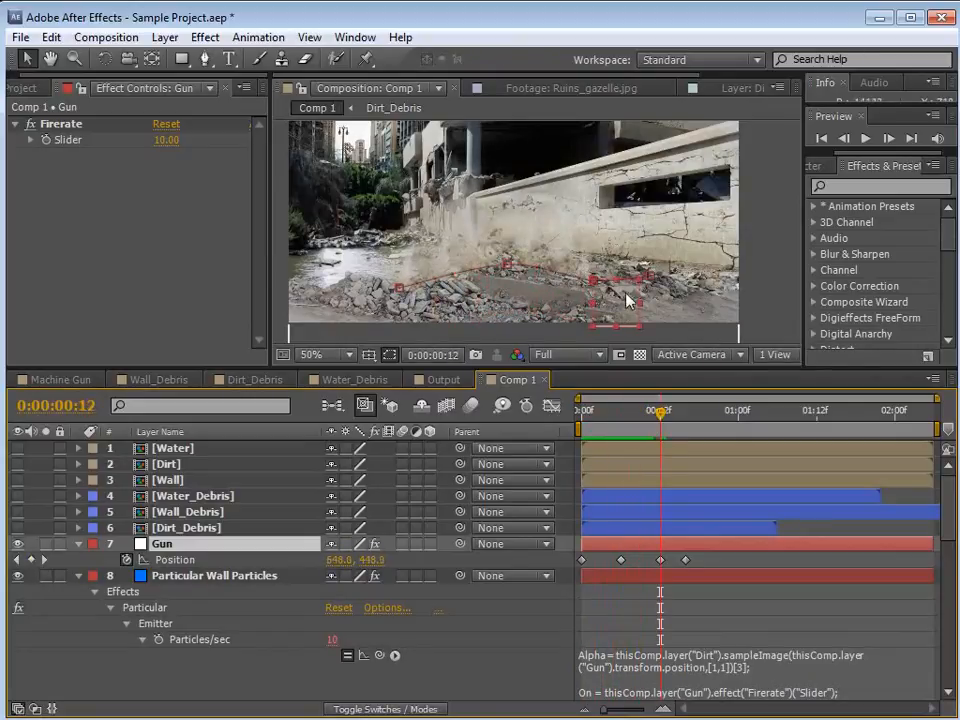
left_click_drag(612, 310, 568, 219)
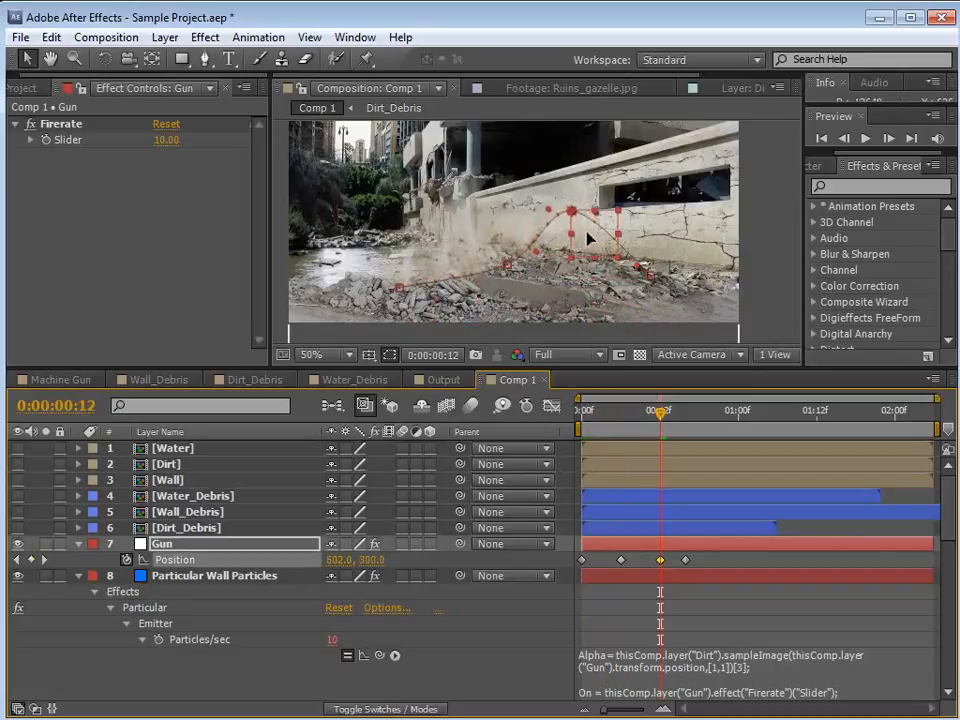
left_click_drag(660, 420, 682, 424)
left_click_drag(677, 285, 650, 238)
Examine frame by frame from frame 6 how Particles/sec responds as the Gun passes from the dirt to the wall
left_click_drag(698, 416, 634, 424)
scroll(533, 270, "up", 2)
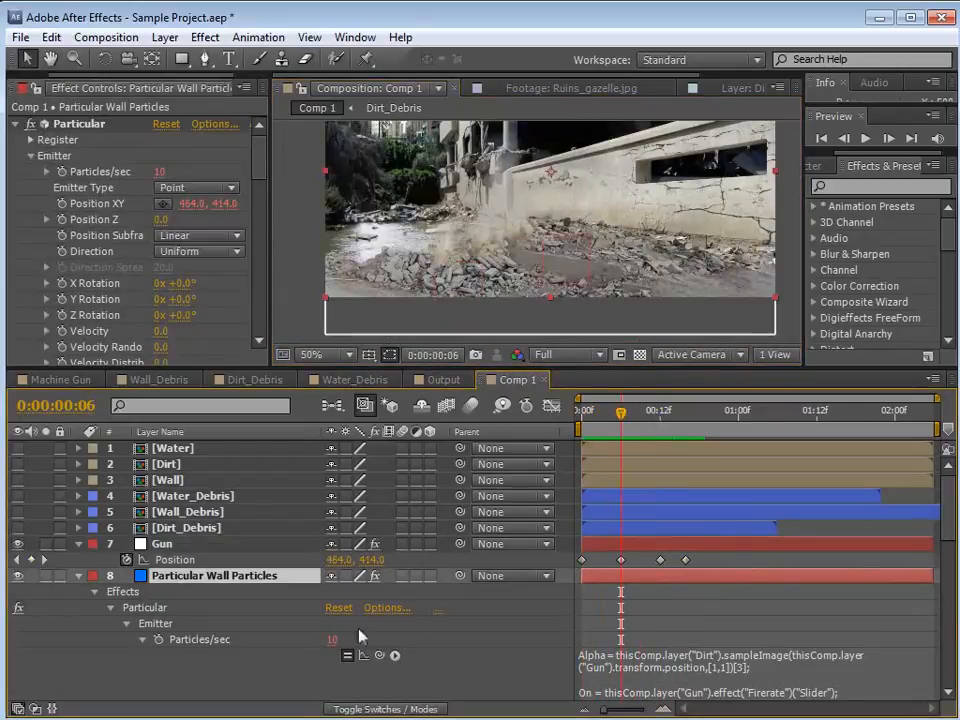
key("Page_Down")
key("Page_Down")
key("Page_Down")
key("Page_Down")
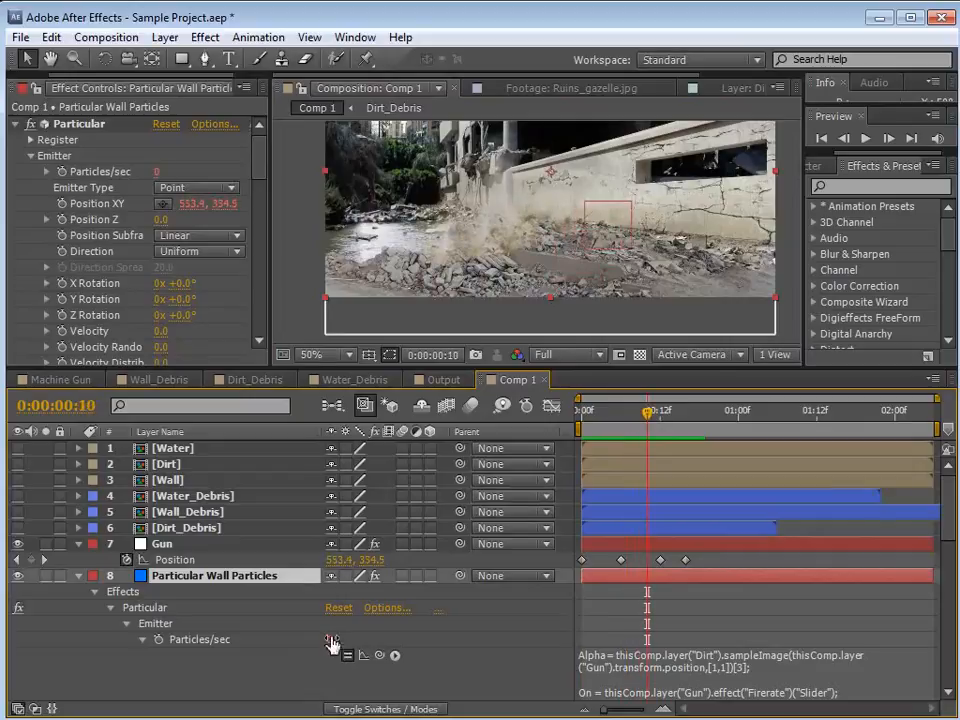
left_click(650, 413)
left_click(160, 544)
left_click(173, 576)
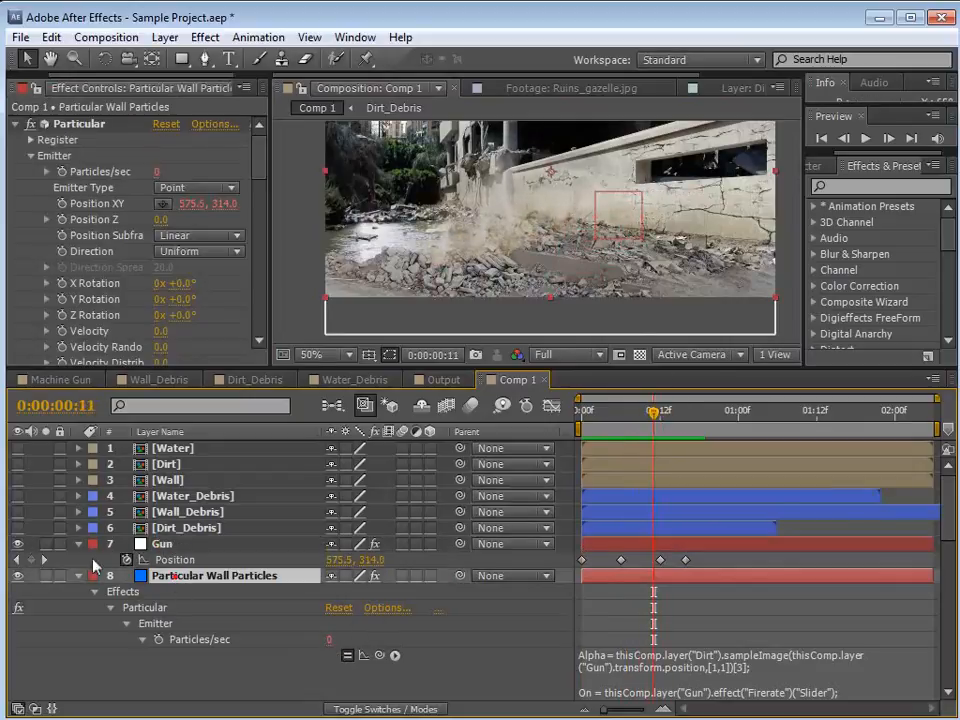
Collapse all layer properties and duplicate the Particular Wall Particles layer
key("ctrl+a")
left_click(79, 544)
left_click(662, 621)
left_click(191, 562)
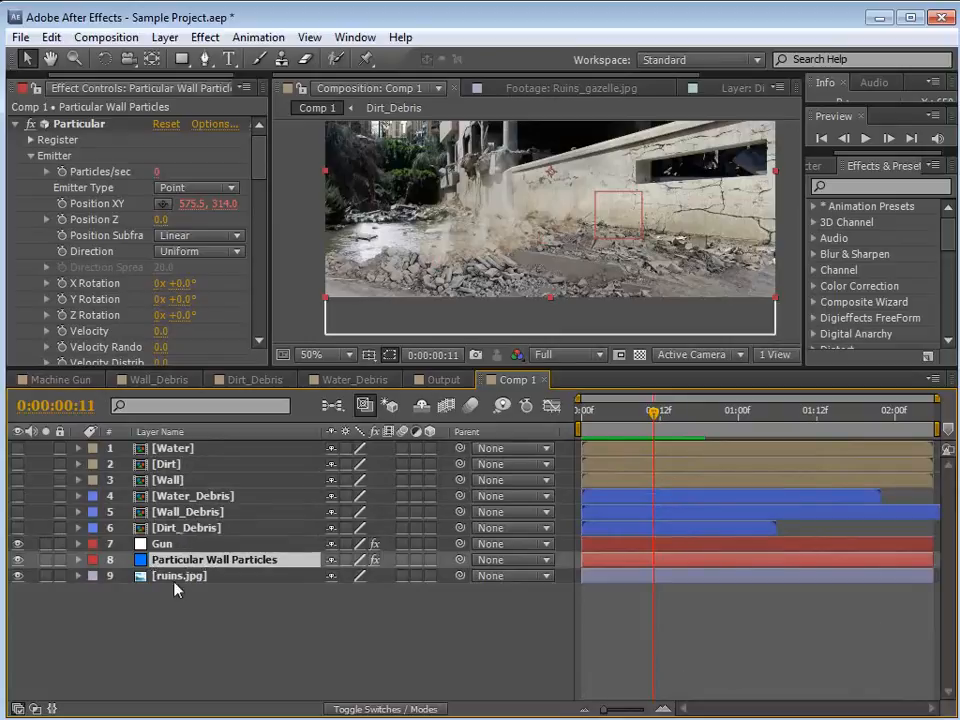
left_click(51, 37)
left_click(90, 239)
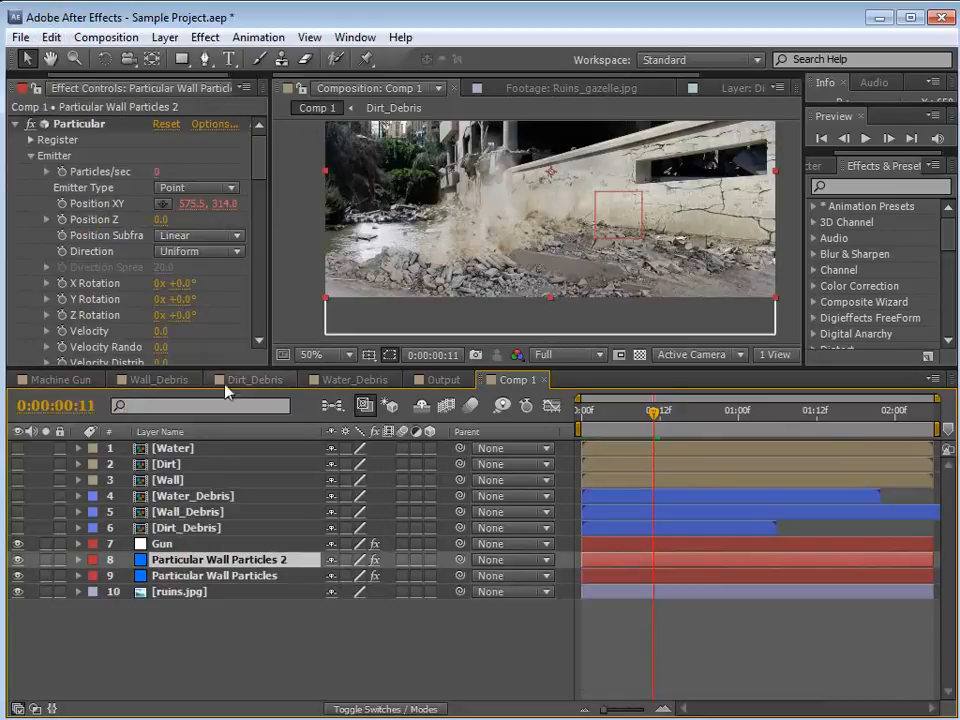
Set the layer sampled by the Alpha line in the duplicate's Particles/sec expression to "Wall" and apply it
key("e")
key("e")
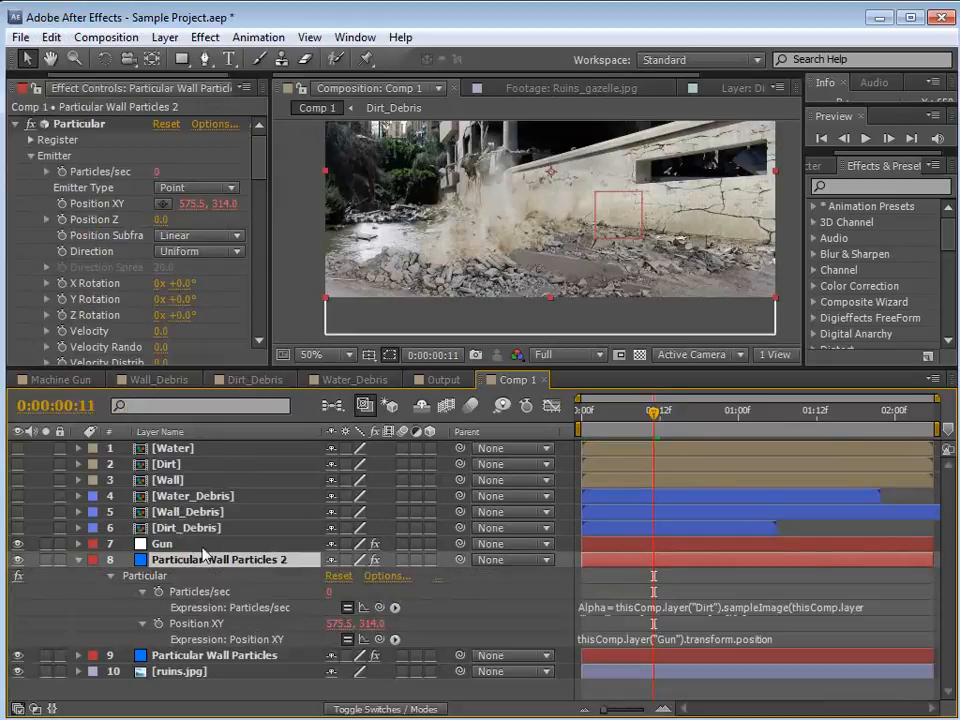
left_click_drag(656, 369, 656, 334)
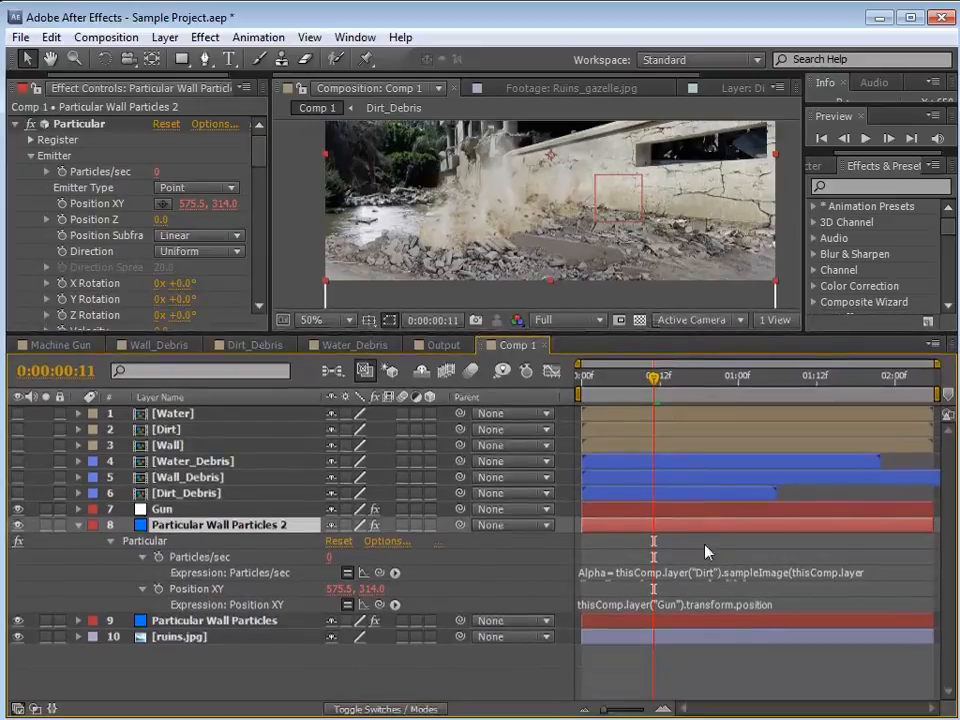
left_click(680, 575)
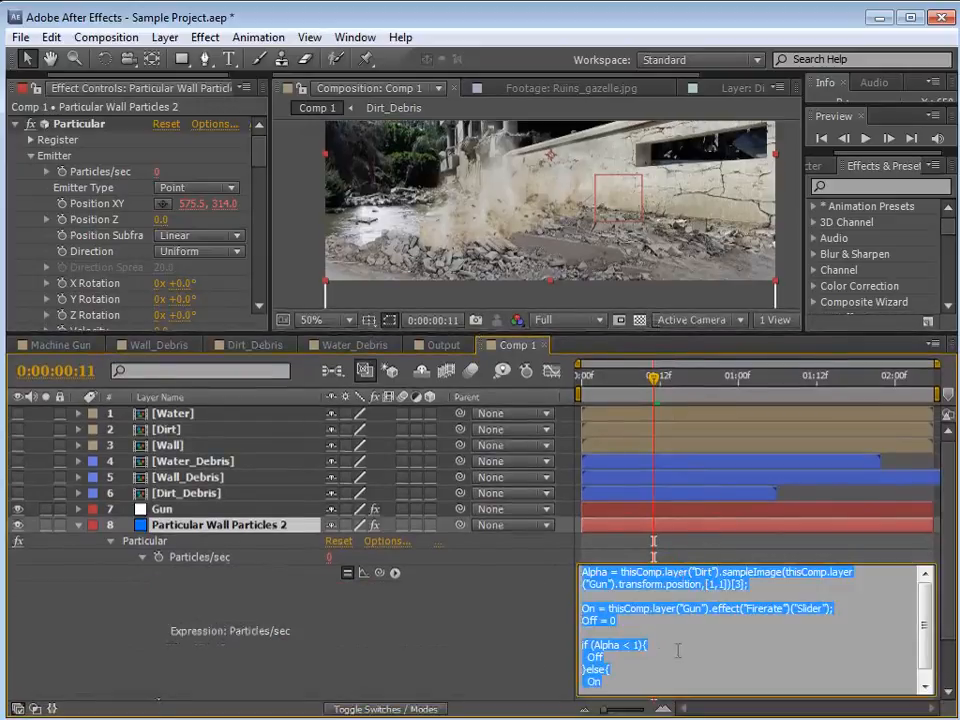
left_click(709, 583)
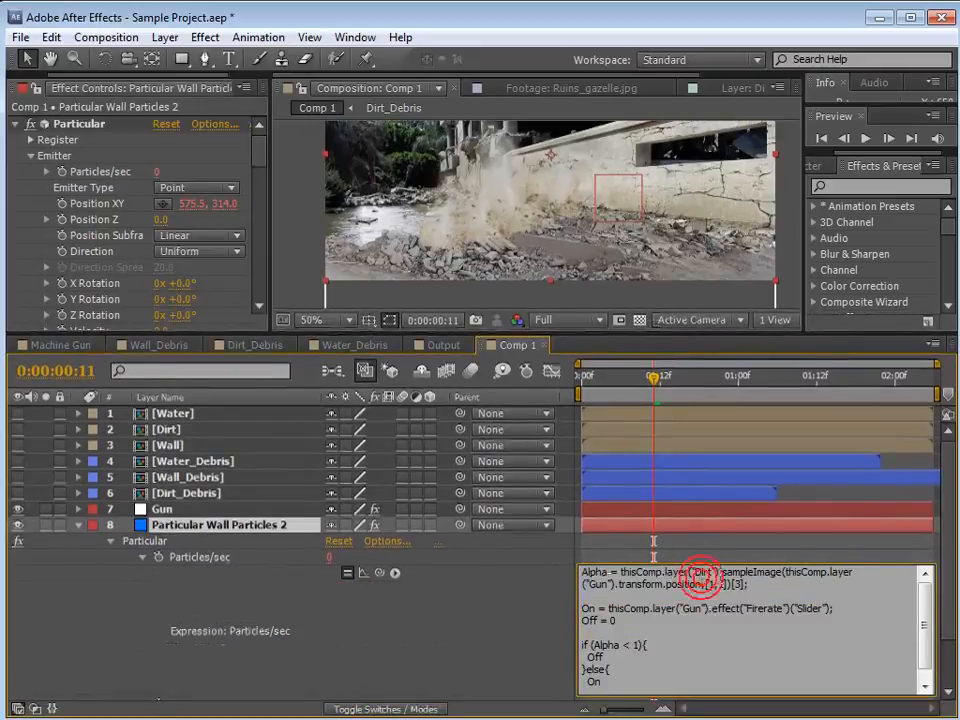
key("BackSpace")
key("BackSpace")
key("BackSpace")
key("BackSpace")
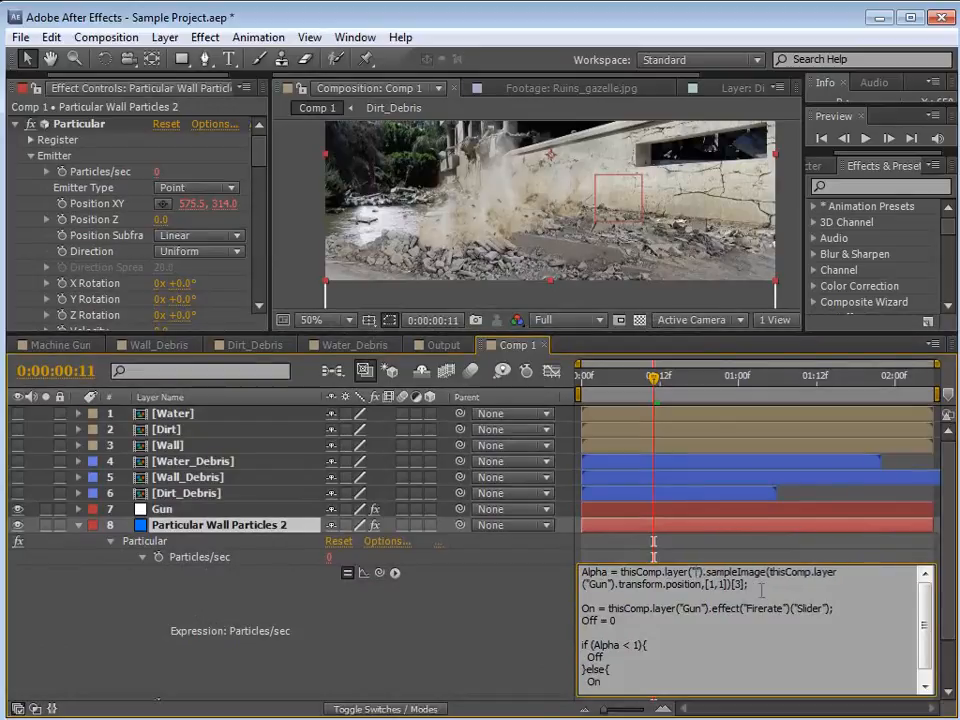
type("Wall")
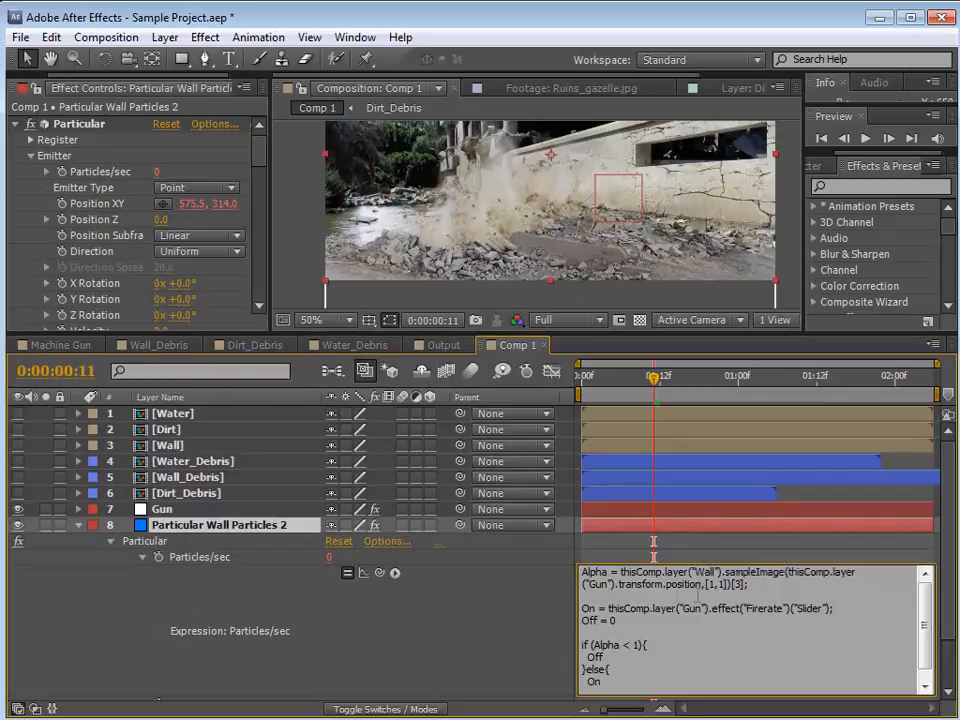
left_click(762, 560)
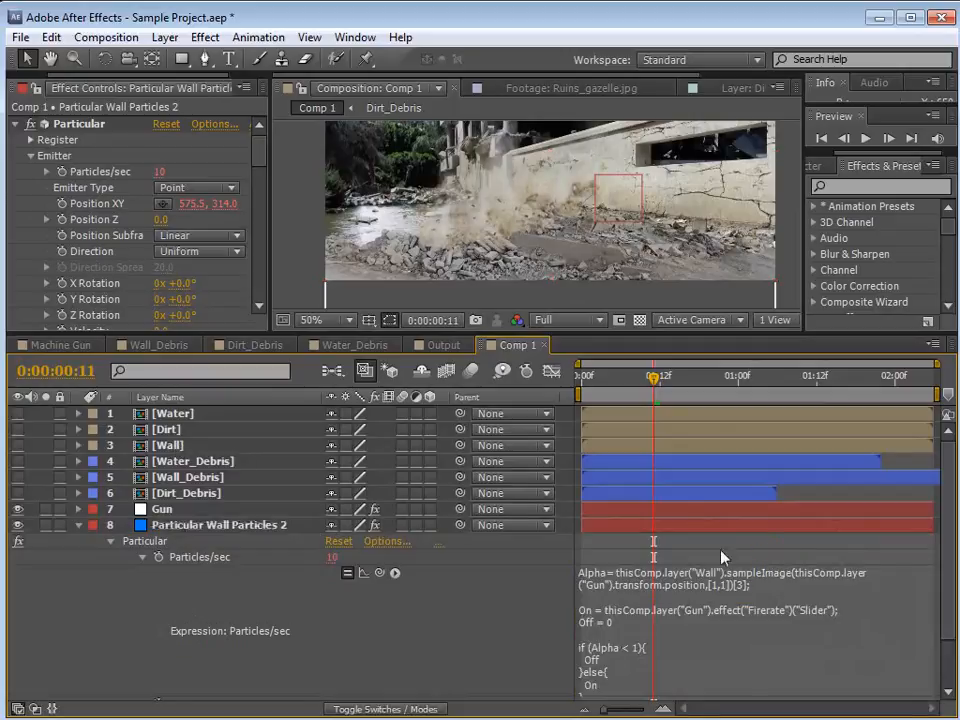
Set the duplicate's Particular sprite texture layer to 5. Wall_Debris
left_click_drag(257, 154, 266, 213)
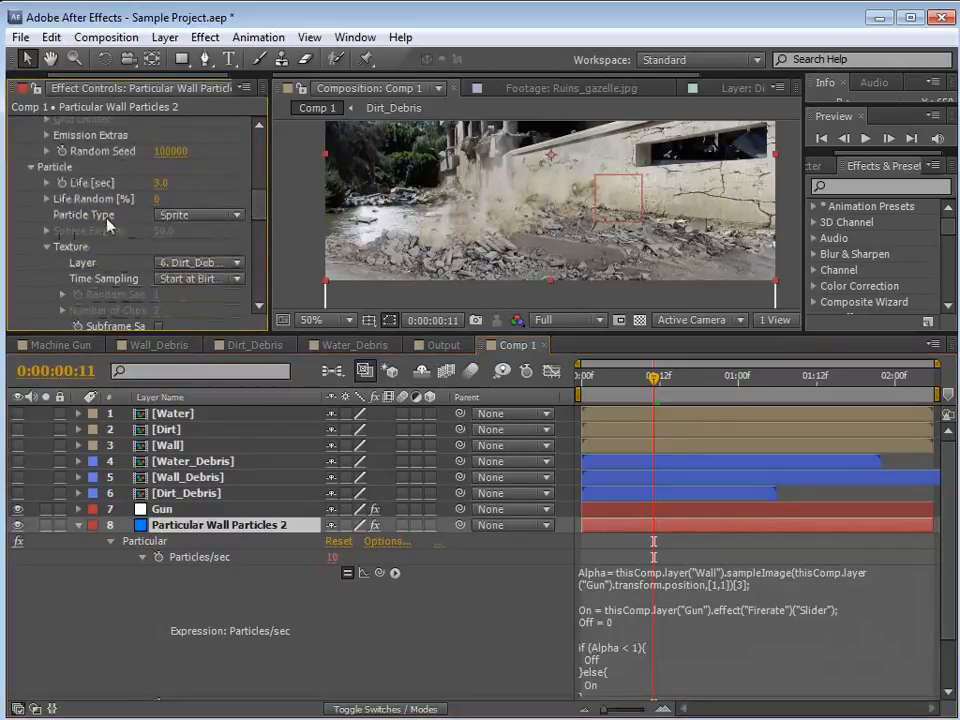
left_click(195, 218)
left_click(97, 222)
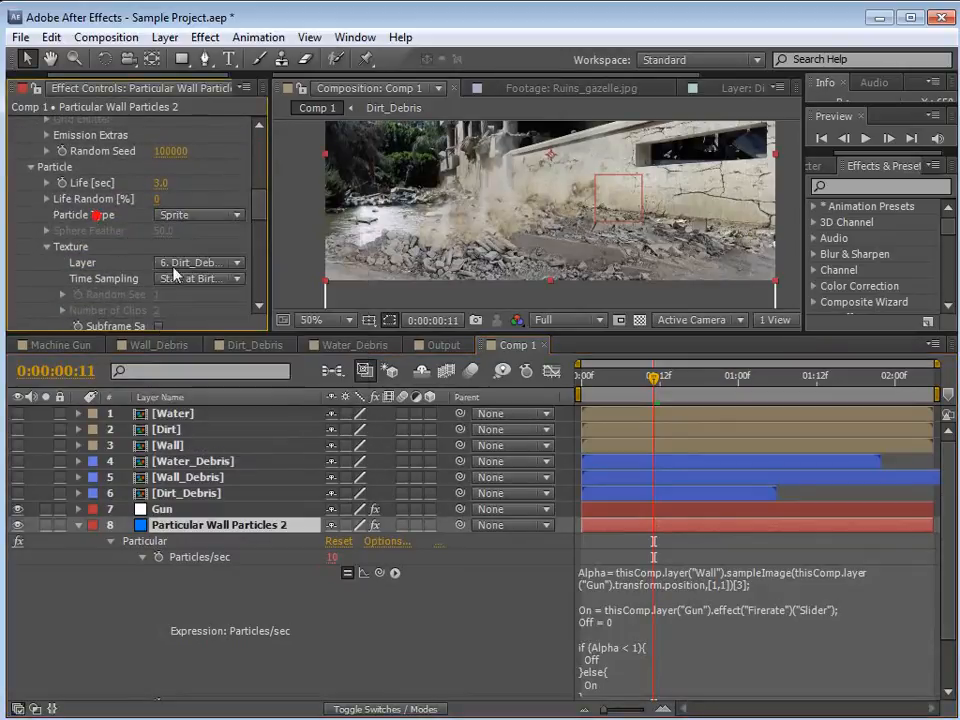
left_click(200, 262)
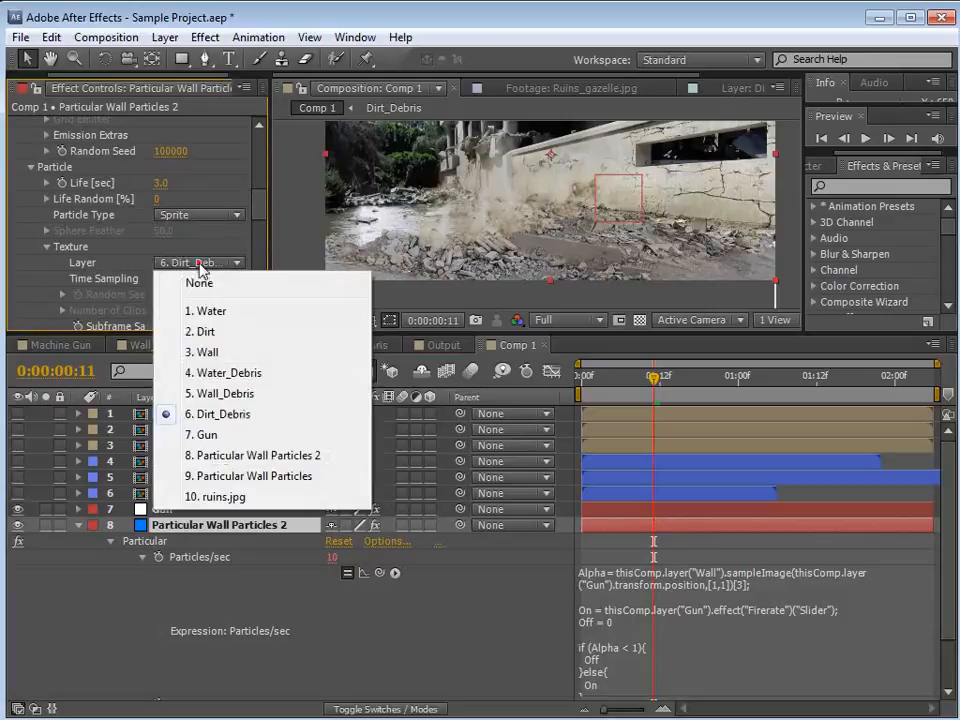
left_click(226, 395)
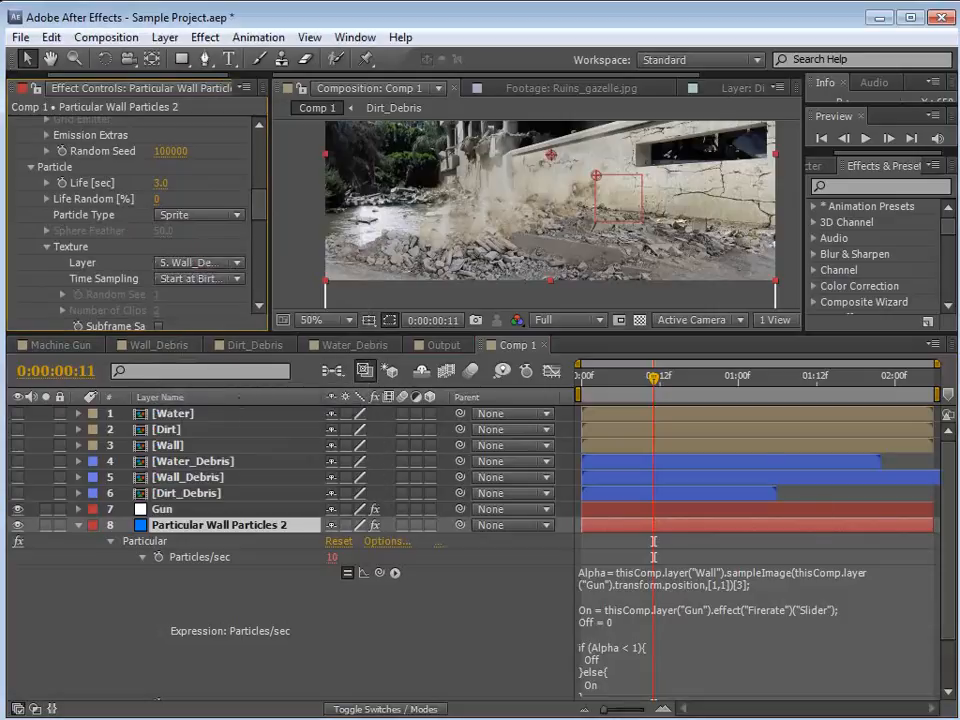
Preview the wall hits around frame 14 and reduce the size of the wall debris particles
mouse_move(656, 393)
left_mouse_down()
mouse_move(700, 398)
mouse_move(683, 386)
mouse_move(634, 388)
mouse_move(682, 412)
mouse_move(671, 407)
left_mouse_up()
scroll(196, 156, "down", 3)
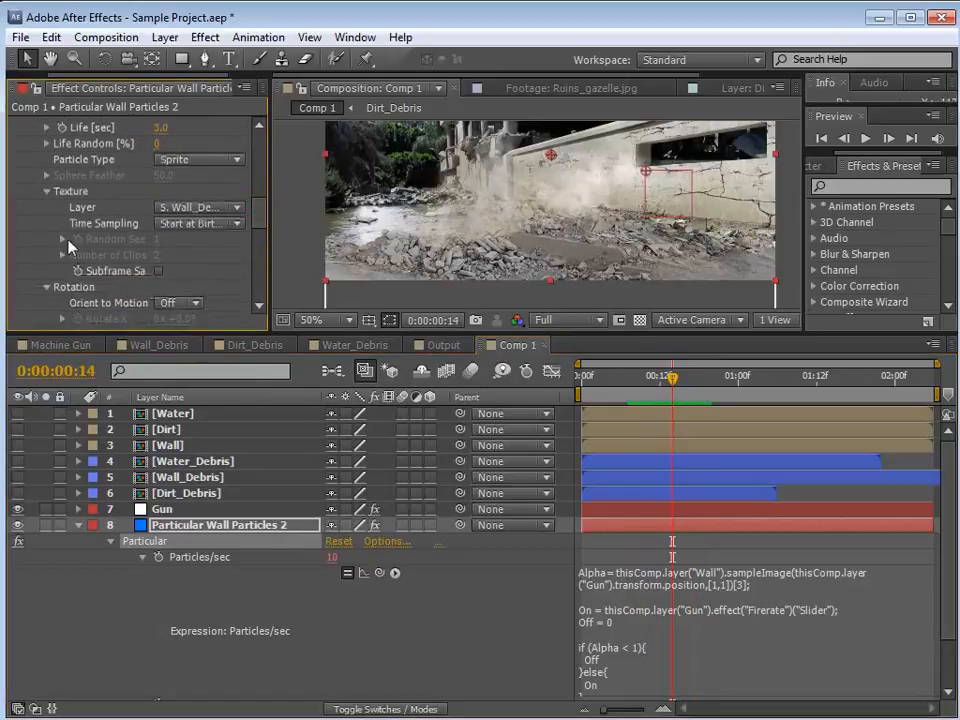
scroll(218, 264, "down", 4)
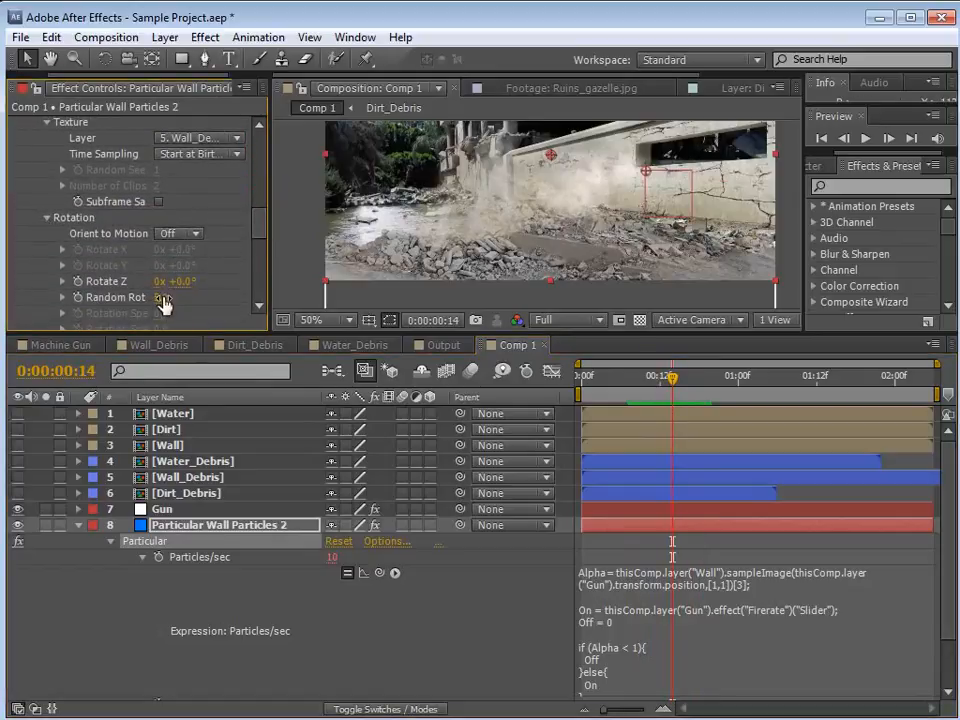
left_click_drag(258, 236, 252, 262)
left_click_drag(167, 231, 118, 227)
mouse_move(665, 381)
left_mouse_down()
mouse_move(626, 381)
mouse_move(666, 381)
mouse_move(695, 405)
mouse_move(653, 405)
mouse_move(664, 405)
left_mouse_up()
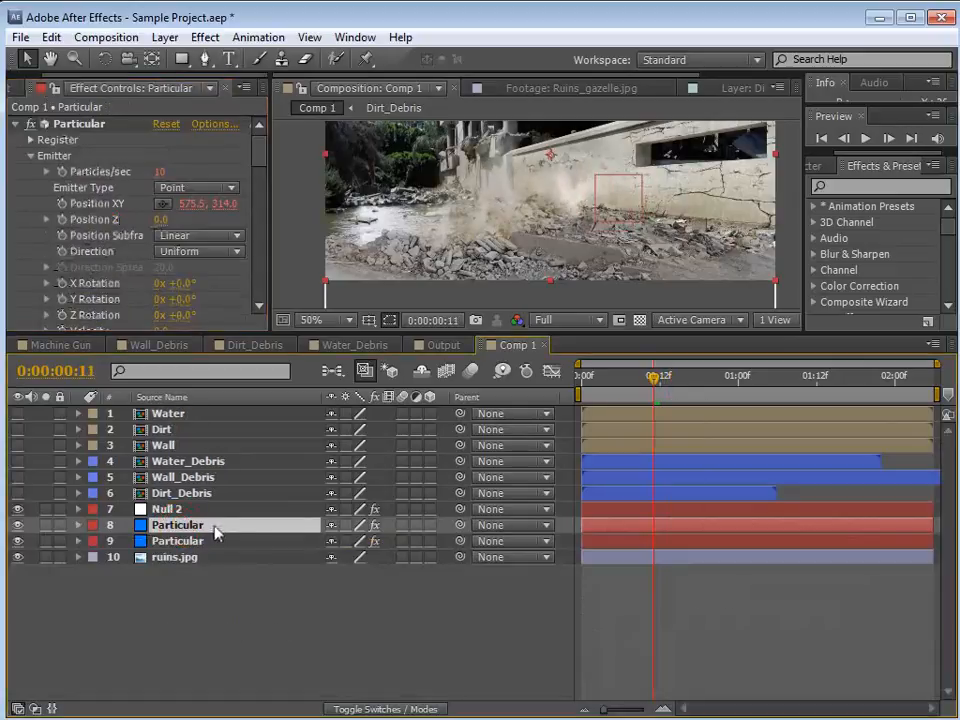
Rename the upper particle layer as Particular Wall and the lower one as Particular Dirt
key("Return")
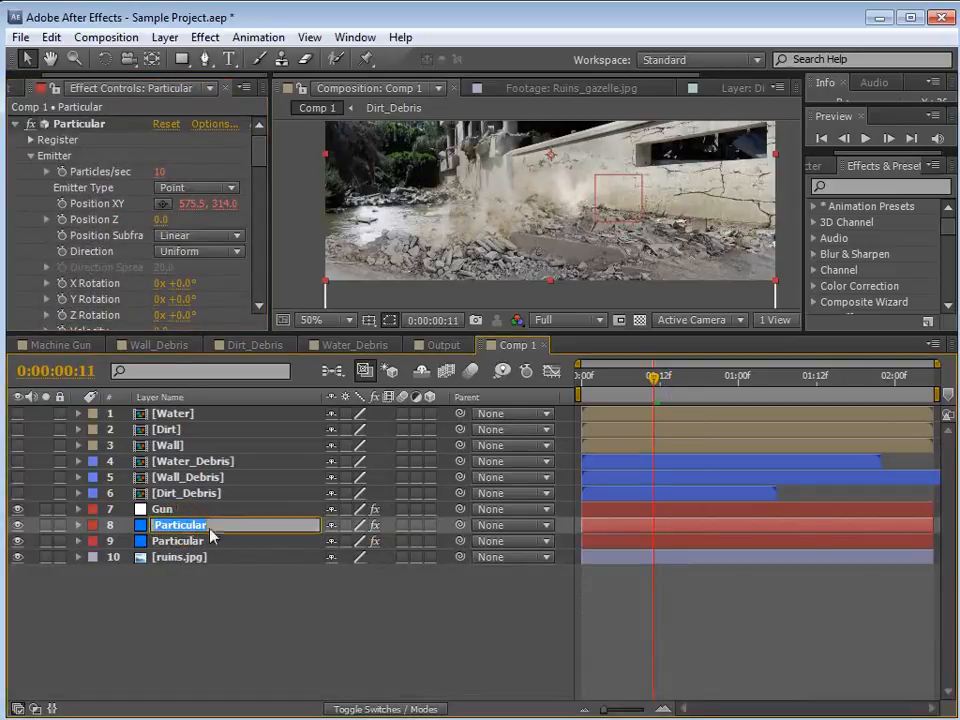
type("Wall")
key("Return")
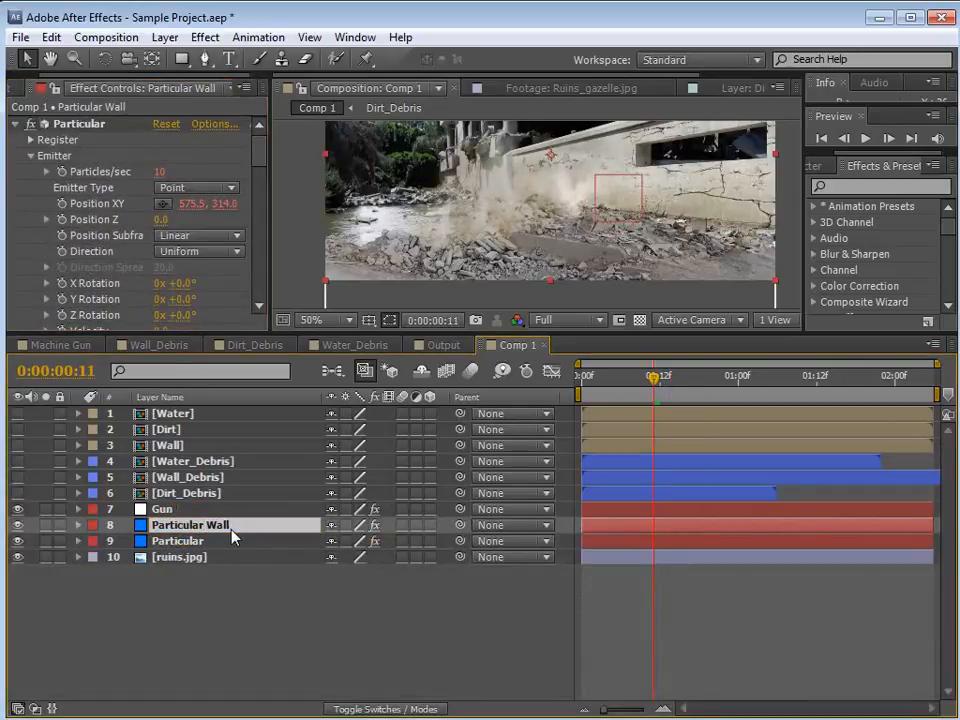
left_click(190, 542)
key("Return")
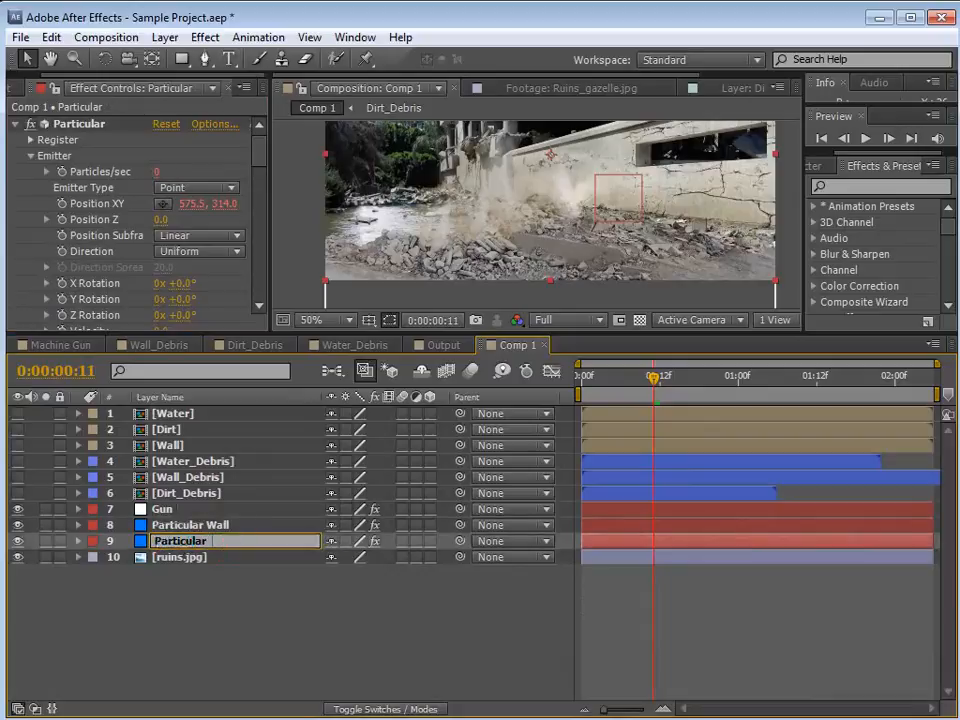
type("Dirt")
key("Return")
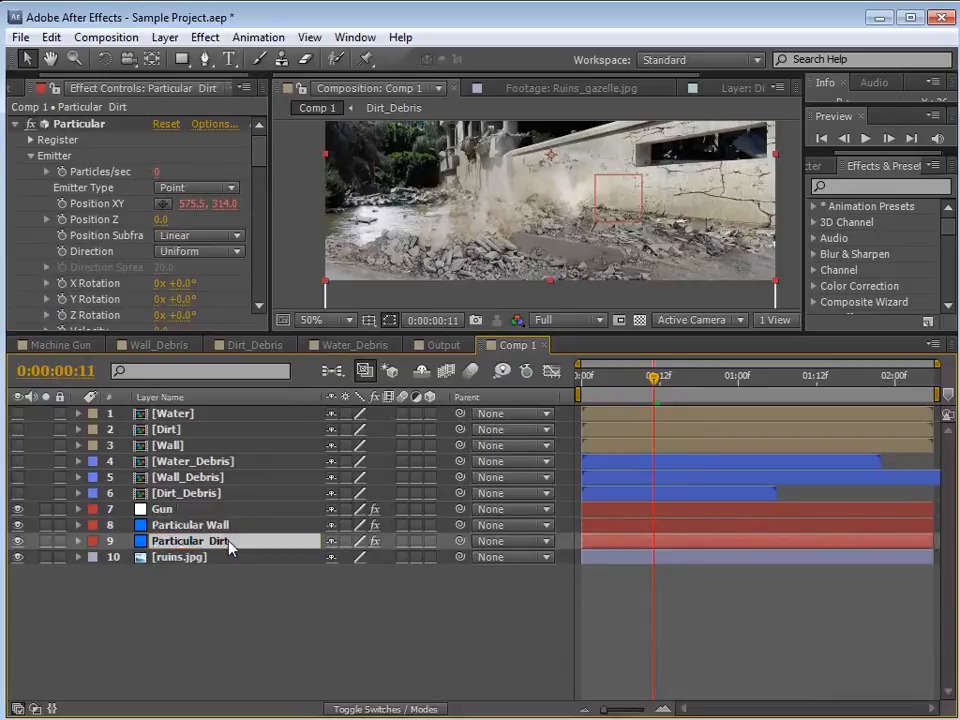
Duplicate the Particular Wall layer and rename the copy as Particular Water
left_click(231, 527)
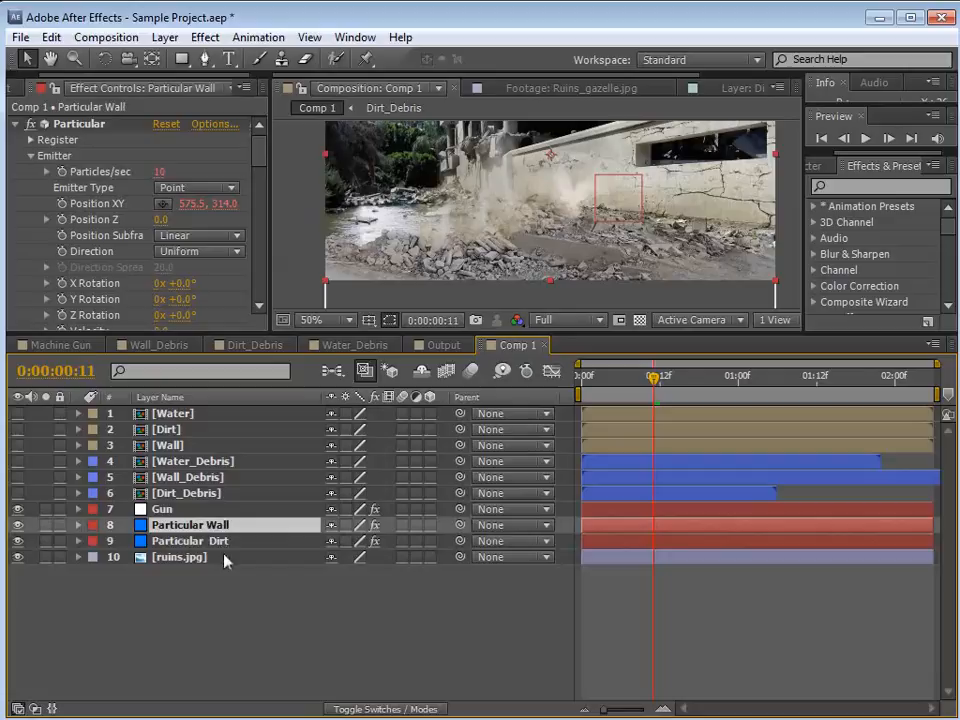
key("ctrl+d")
key("Return")
left_click_drag(228, 526, 514, 500)
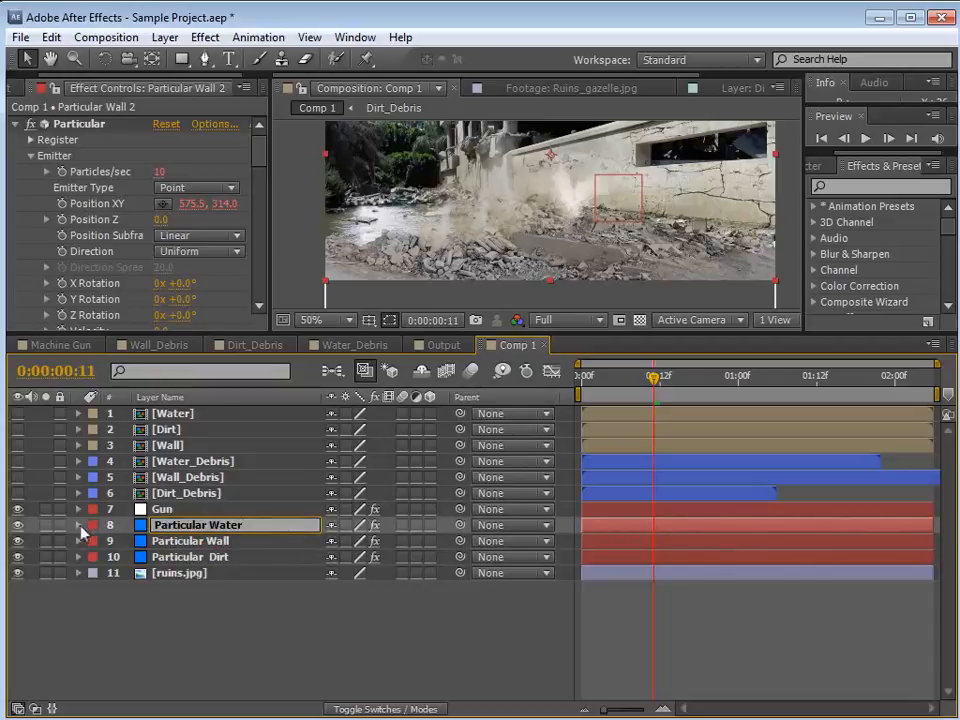
left_click(79, 525)
Edit the Particles/sec expression of Particular Water so that it samples the layer "Water" instead of "Wall"
key("e")
key("e")
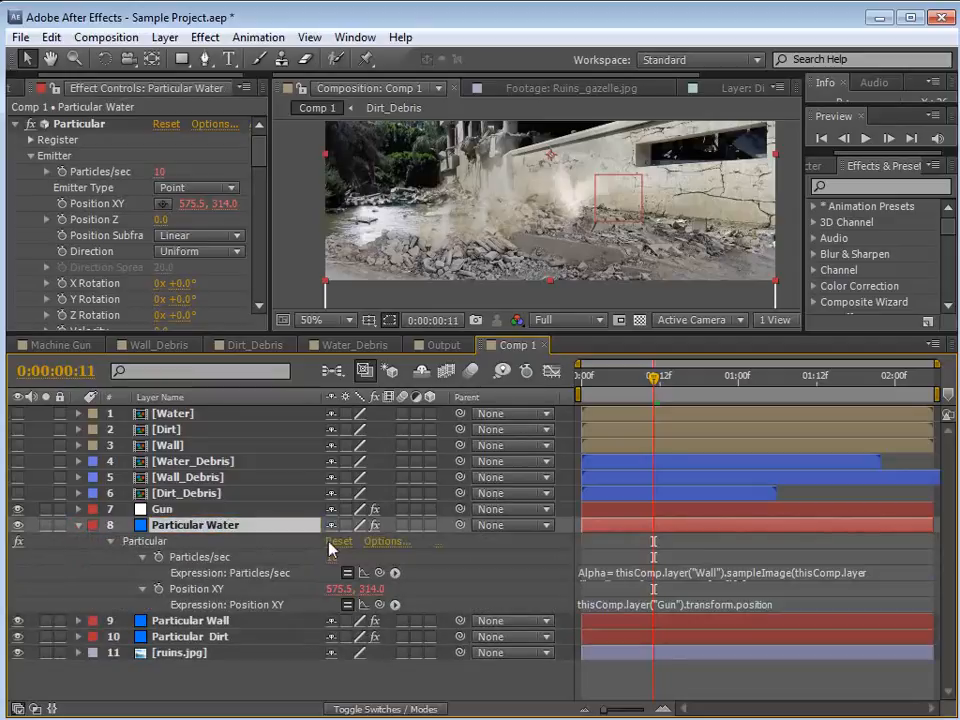
left_click(698, 577)
left_click(630, 600)
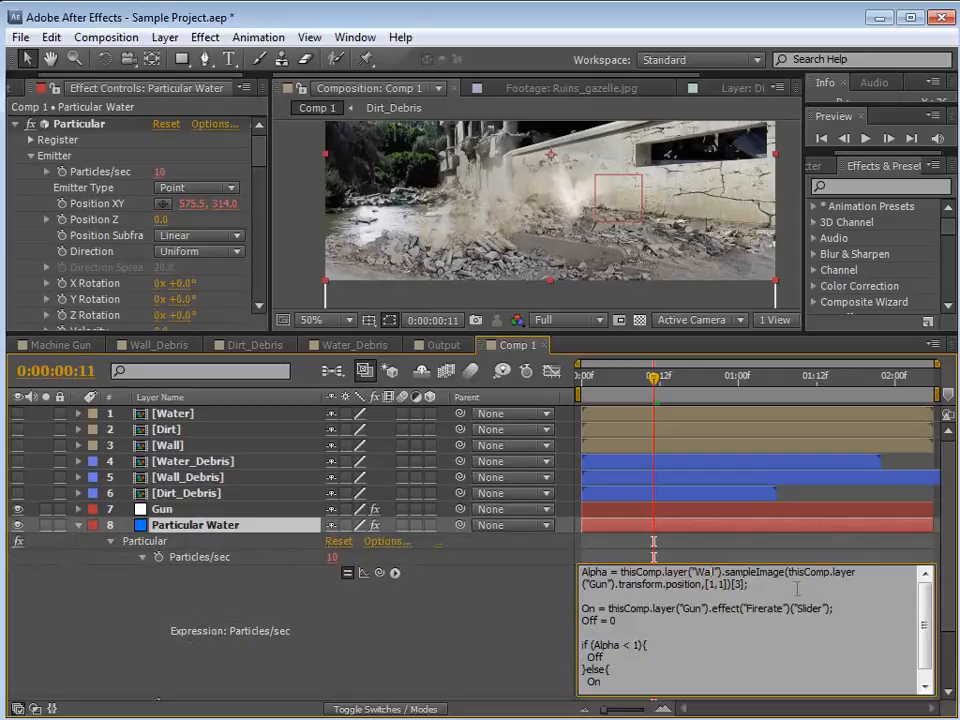
key("BackSpace")
key("BackSpace")
key("BackSpace")
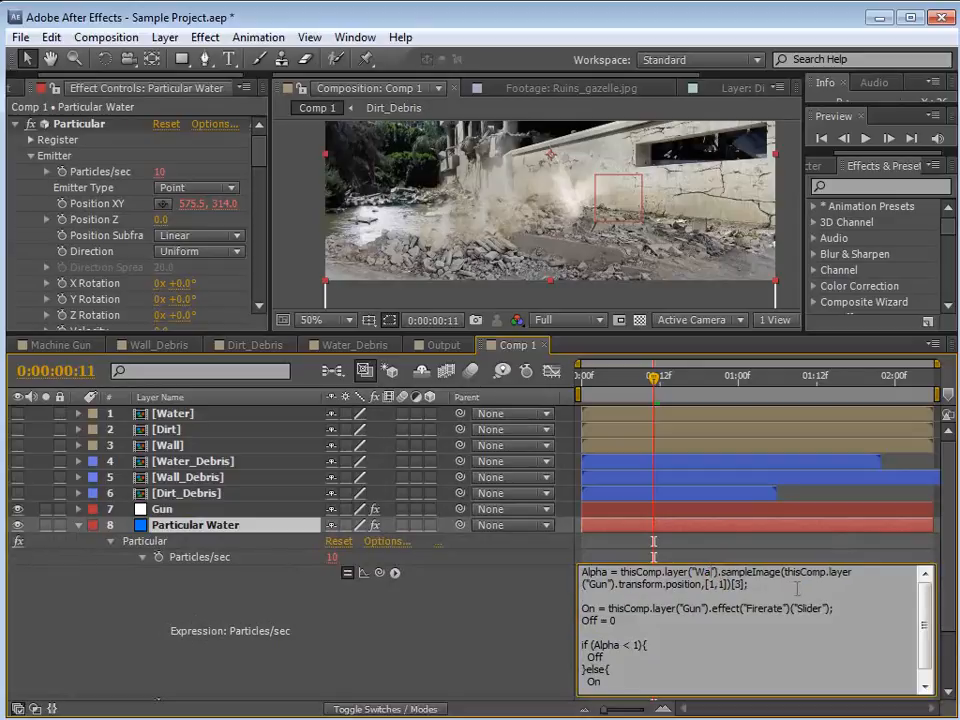
type("ater")
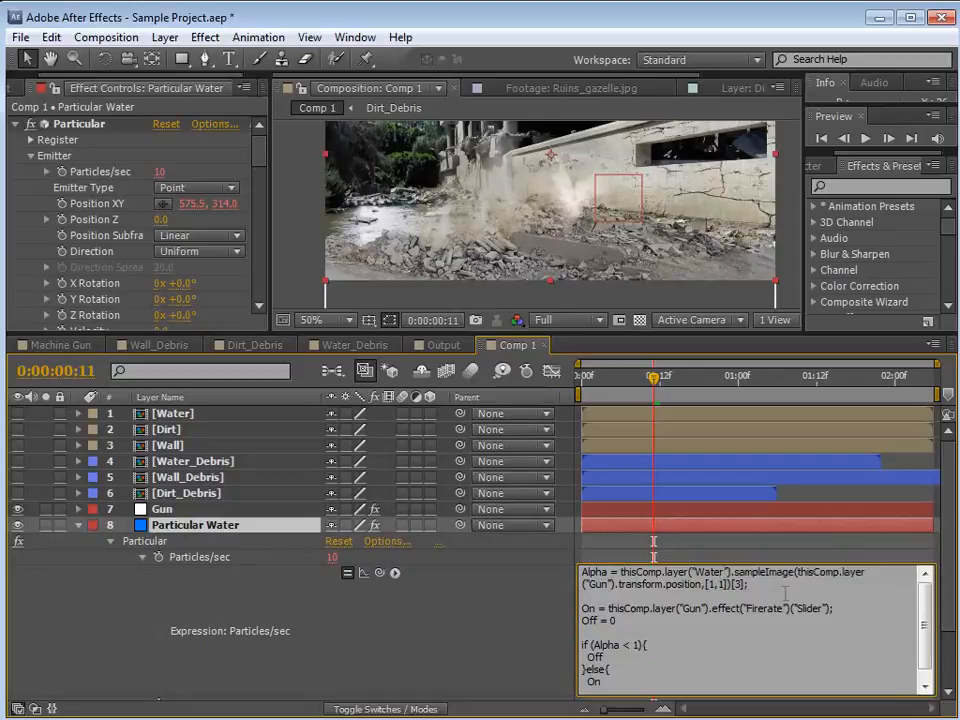
left_click(686, 553)
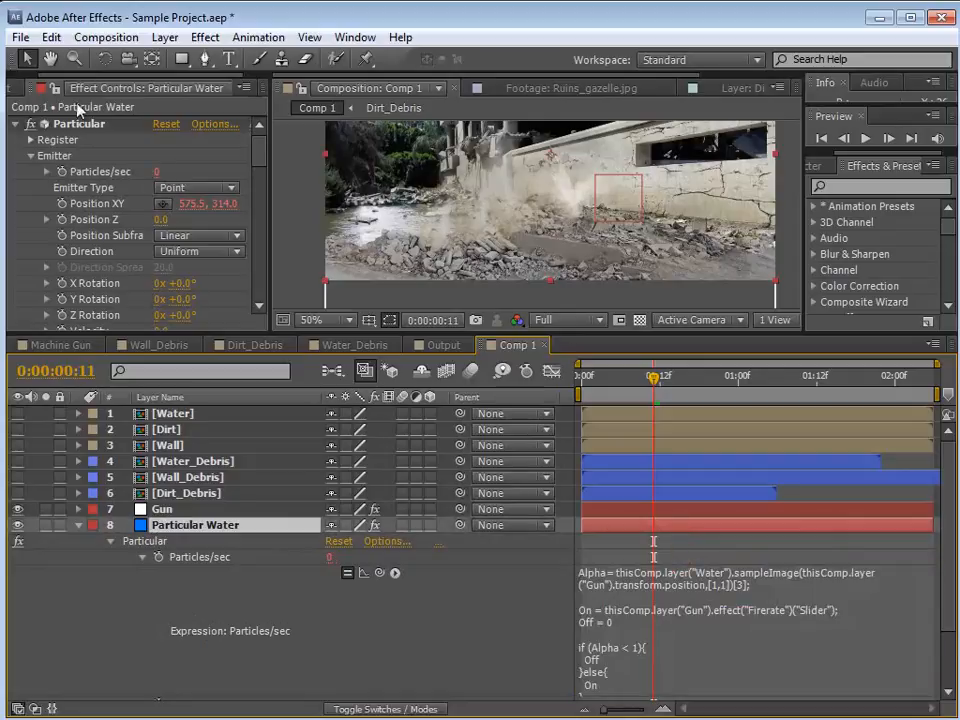
Set the Particular Water sprite texture layer to 1. Water
left_click_drag(263, 153, 259, 208)
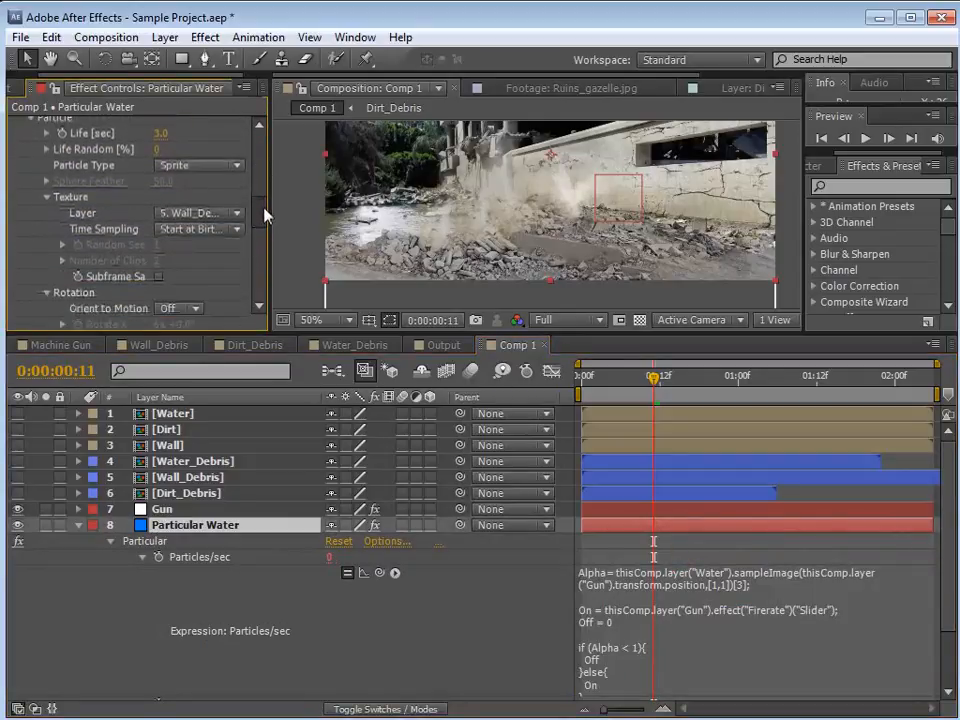
left_click(212, 213)
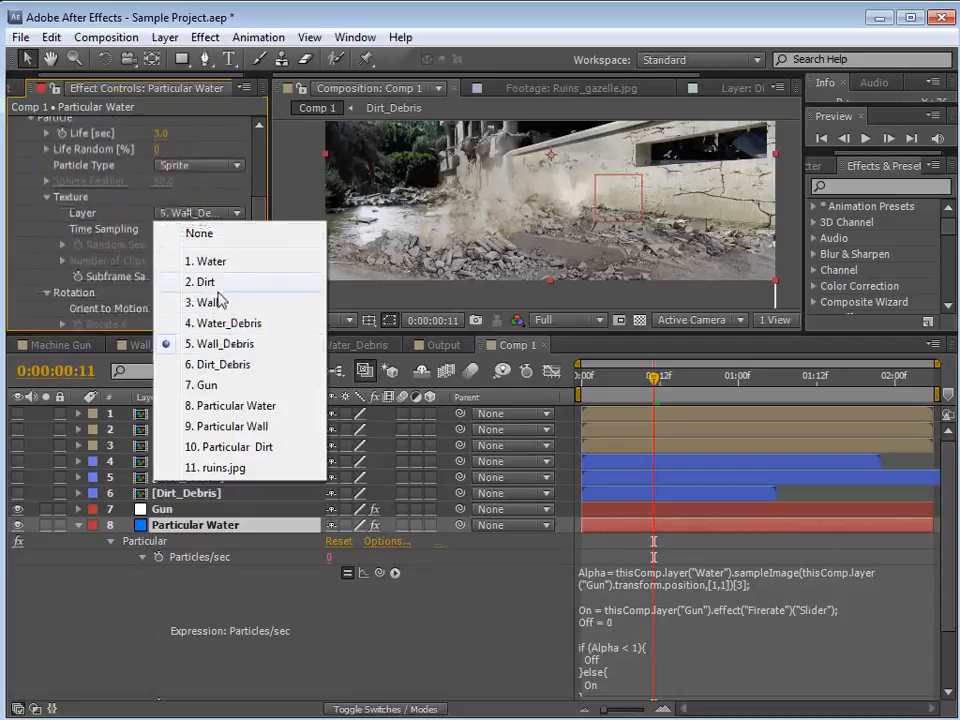
left_click(210, 262)
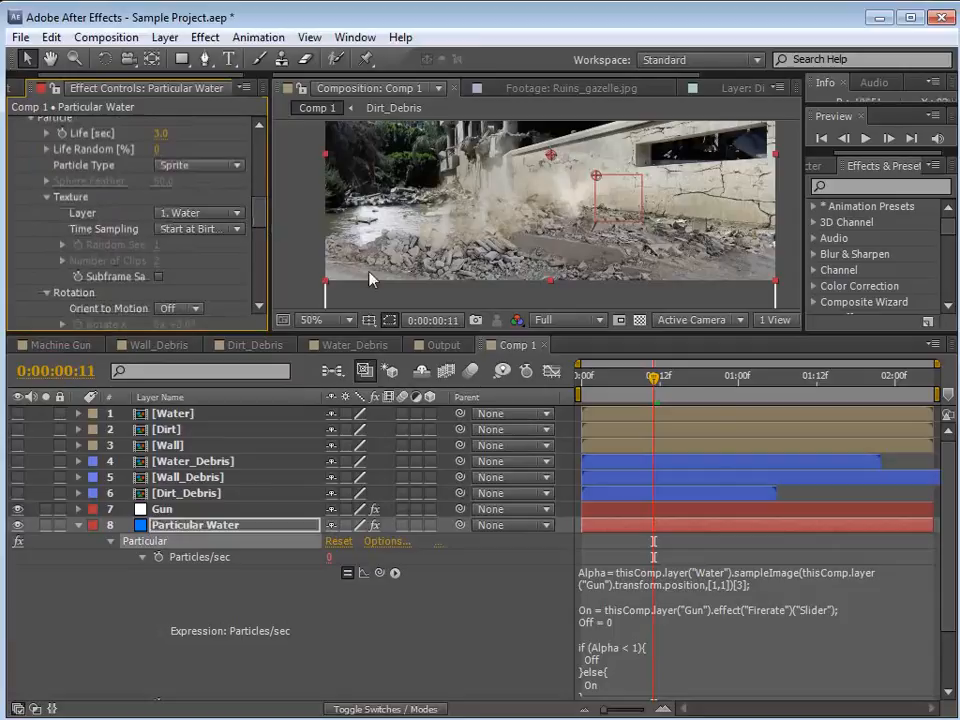
Remove the Gun layer's position keyframes and place it over the water at about 169.5, 410.0
left_click(158, 509)
key("p")
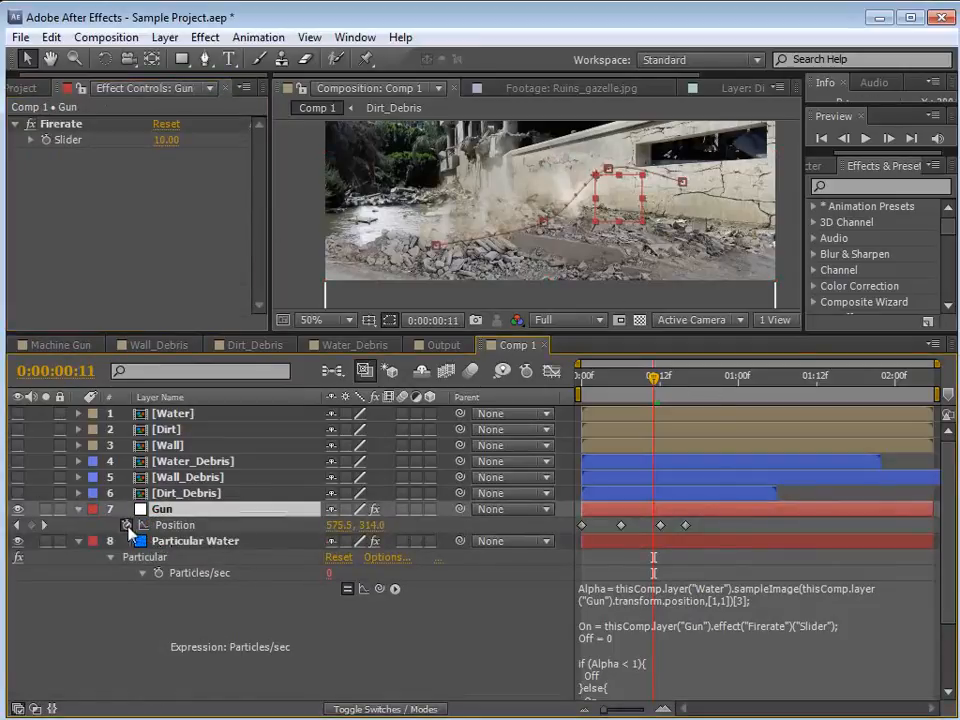
left_click(126, 525)
left_click_drag(614, 203, 506, 236)
key("space")
scroll(492, 217, "up", 1)
left_click_drag(424, 202, 453, 236)
Set the Particular Water sprite texture layer to 4. Water_Debris
left_click(160, 541)
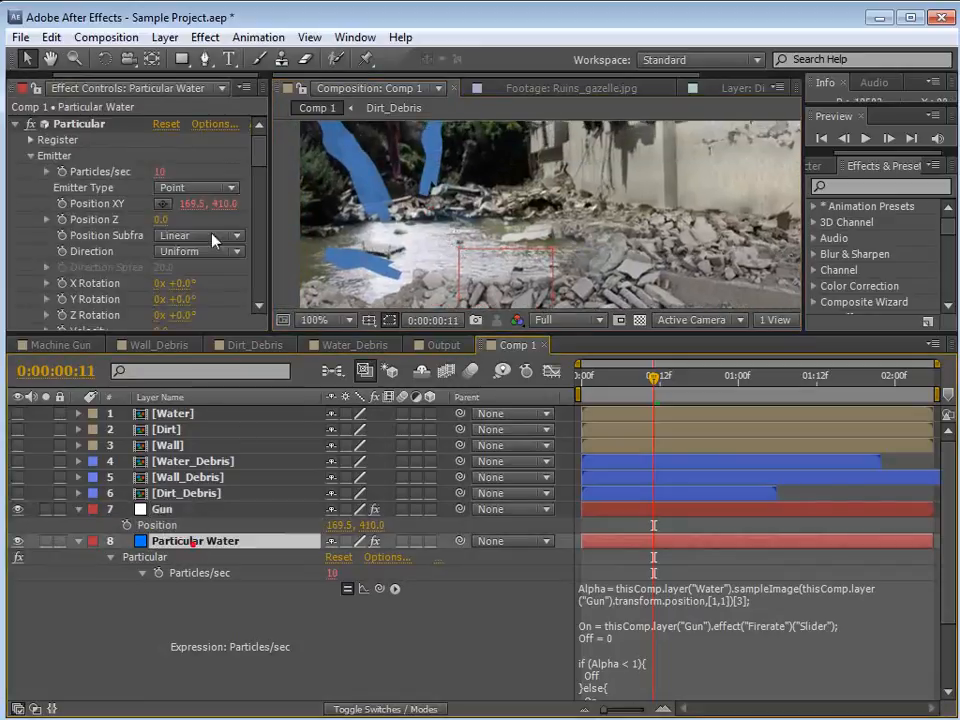
left_click_drag(259, 116, 230, 220)
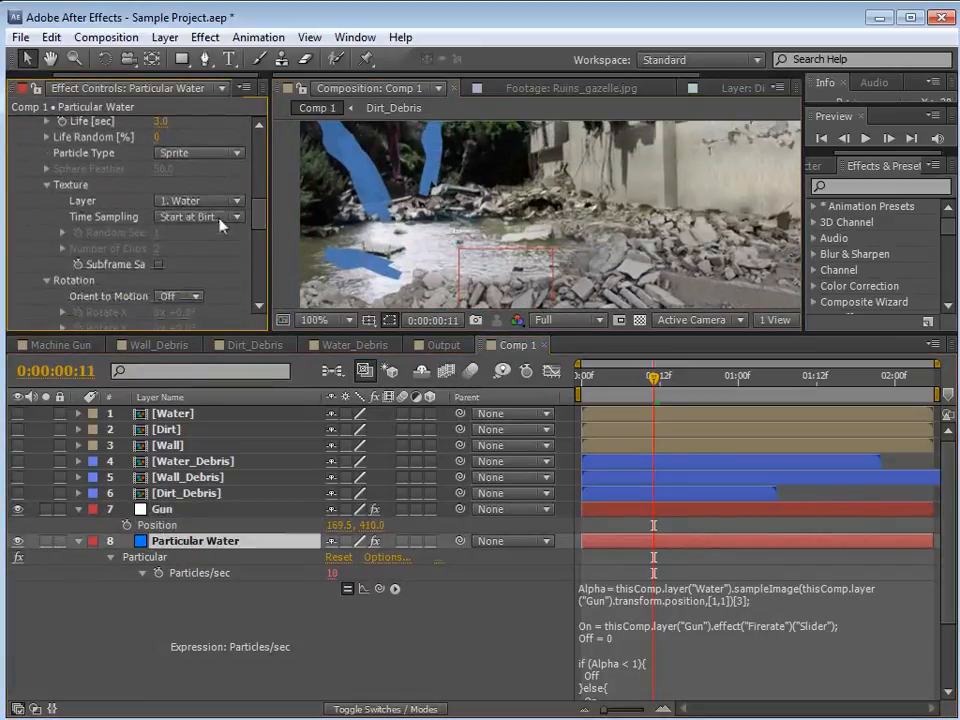
left_click(217, 216)
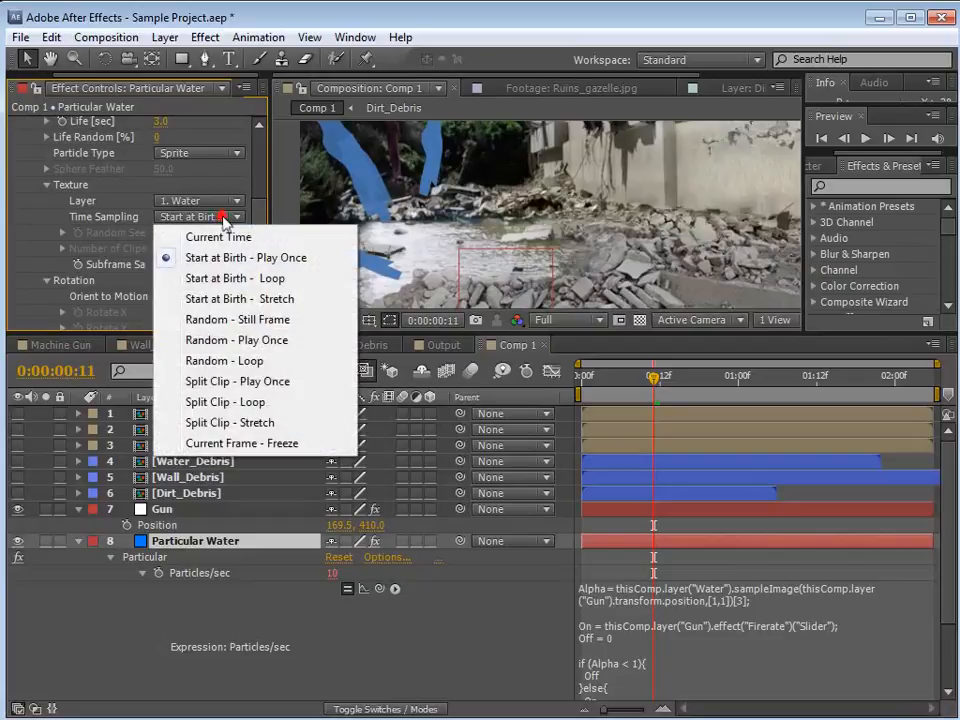
left_click(101, 216)
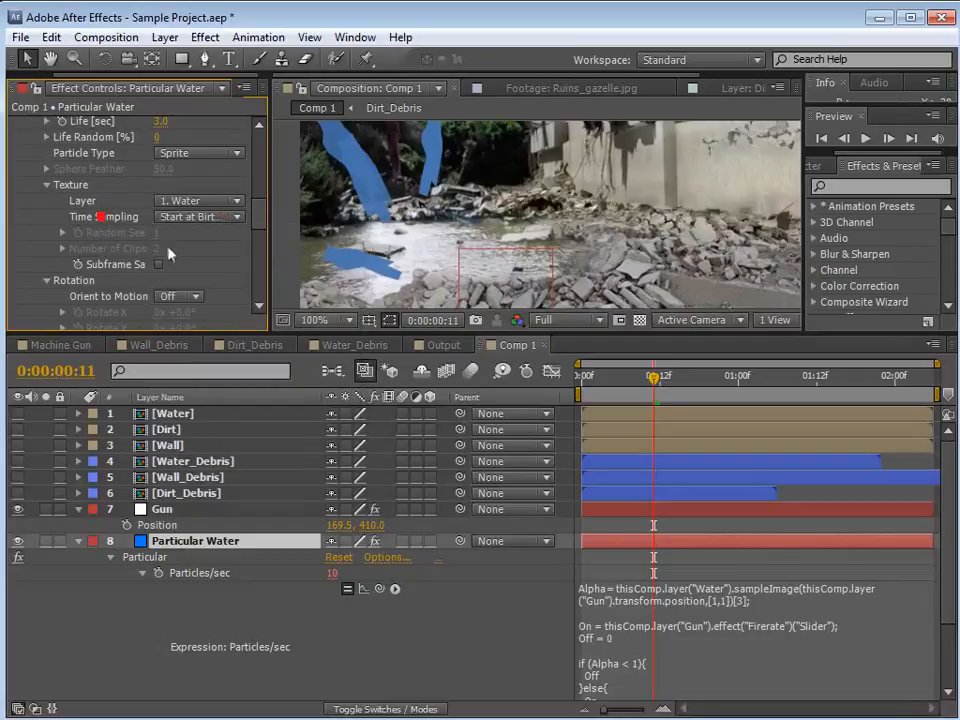
left_click(199, 205)
left_click(262, 312)
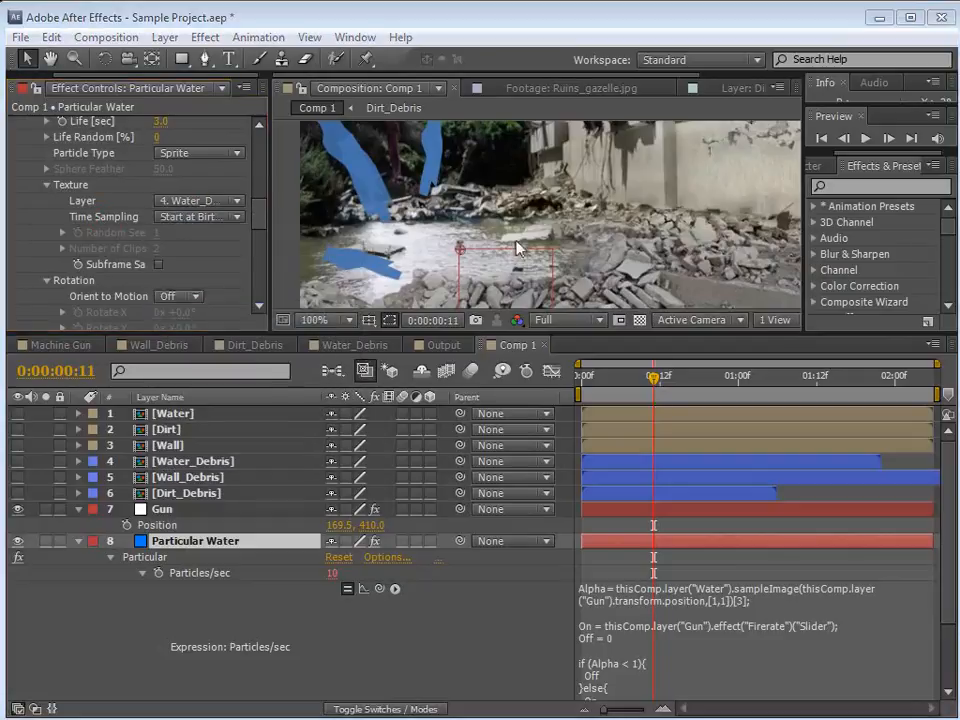
Try the Add blending mode with opacity lowered to about 55% on Particular Water, and return it to Normal
key("space")
left_click_drag(507, 245, 490, 208)
key("F4")
left_click(350, 541)
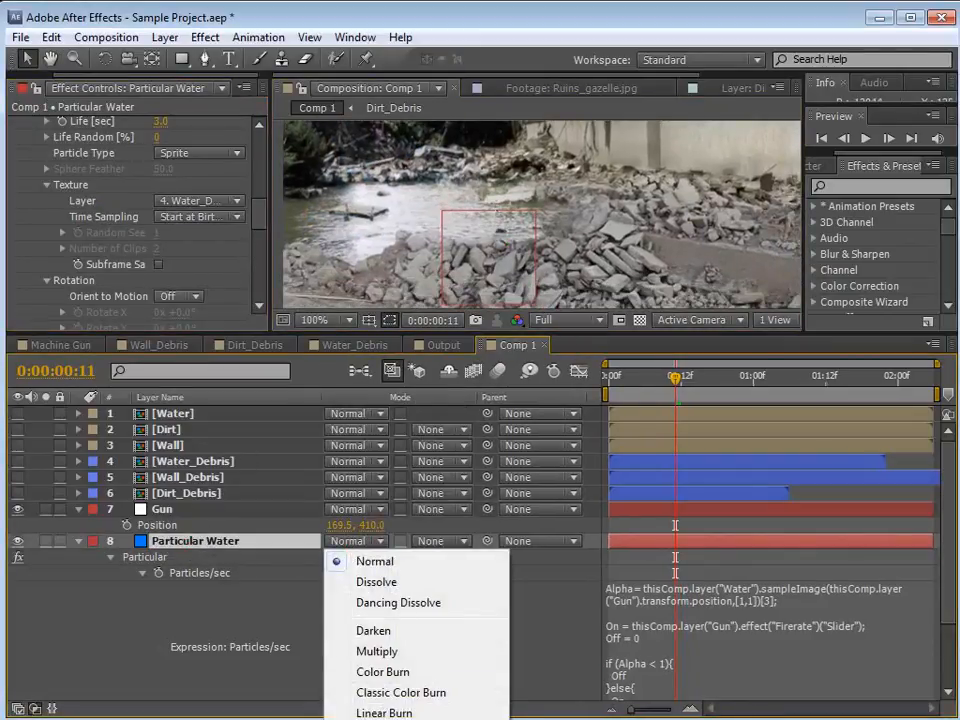
left_click(366, 719)
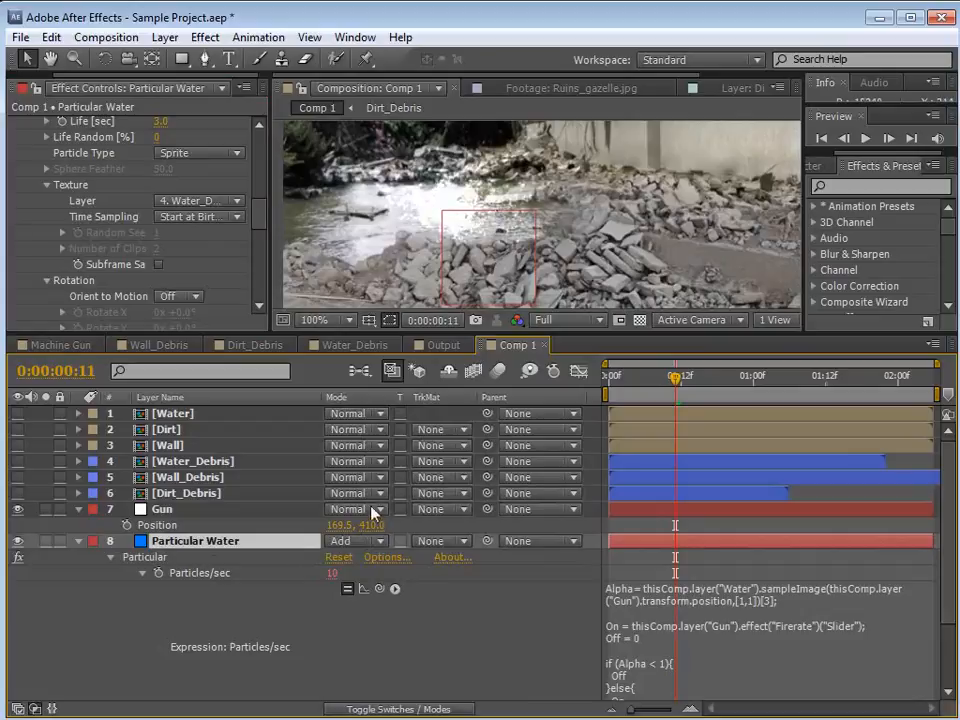
key("t")
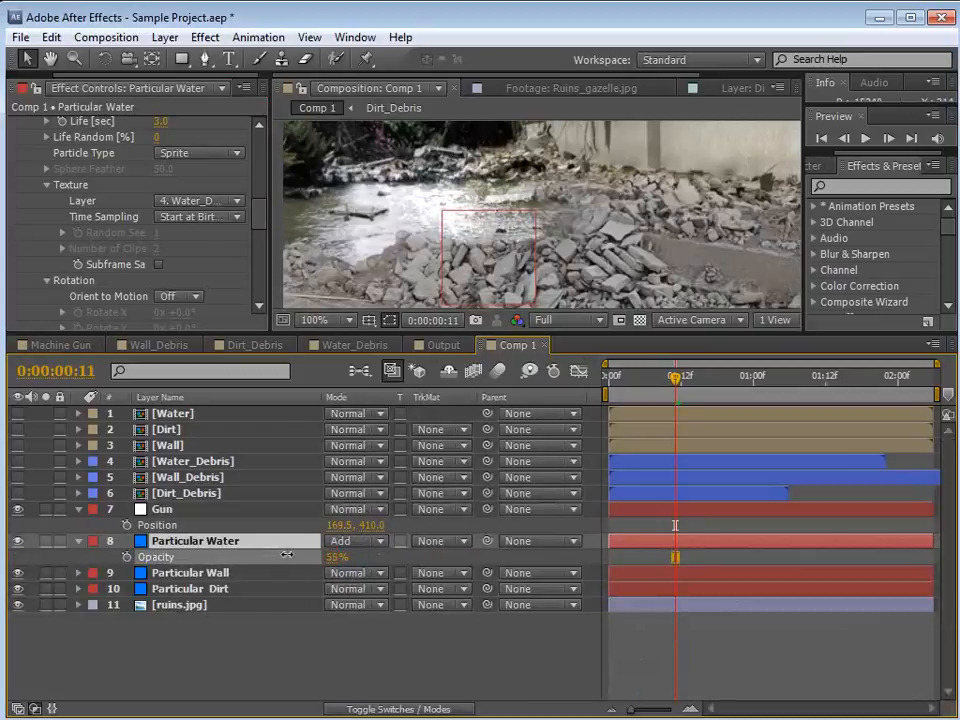
left_click(362, 542)
left_click(372, 561)
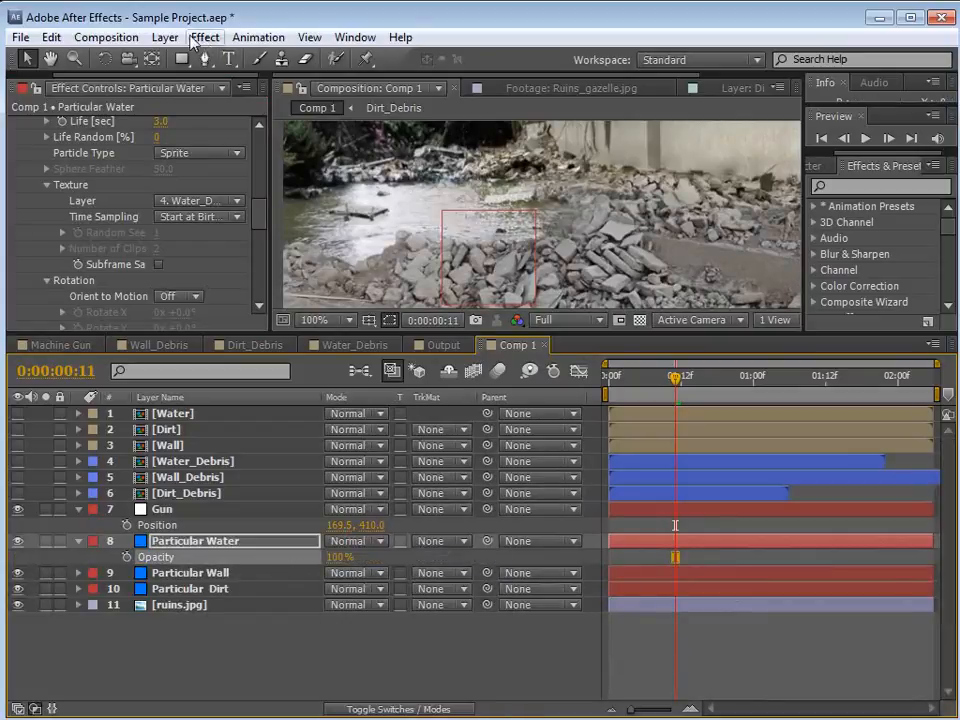
Apply a Curves effect to Particular Water and raise the RGB curve to brighten the splashes
left_click(205, 37)
mouse_move(257, 220)
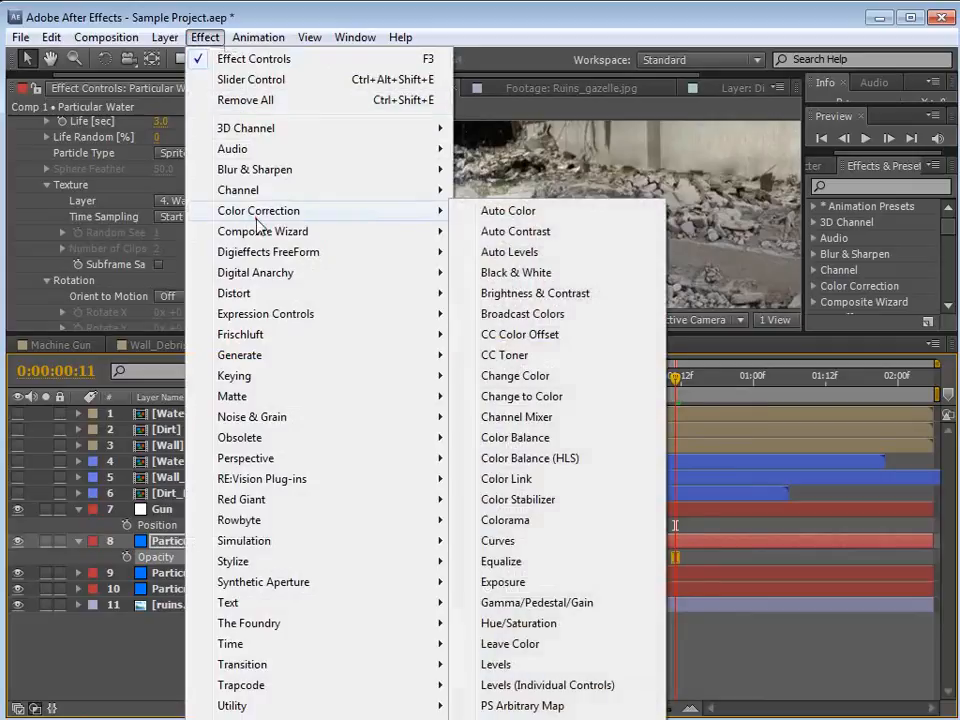
left_click(505, 541)
mouse_move(129, 207)
left_mouse_down()
mouse_move(107, 260)
mouse_move(81, 231)
mouse_move(99, 253)
mouse_move(94, 232)
mouse_move(115, 252)
mouse_move(97, 233)
left_mouse_up()
left_click(183, 147)
left_click(167, 240)
left_click(205, 140)
left_click(195, 156)
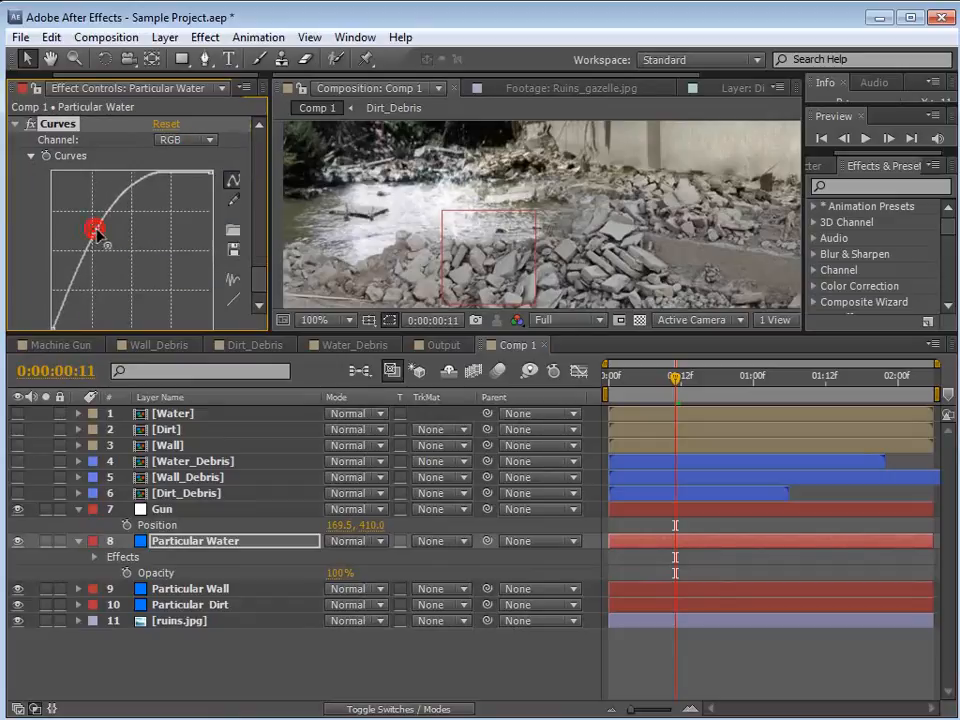
Enlarge the composition view and test the hits by moving the Gun across the scene, ending over the water at about 166.5, 397.0
left_click(205, 510)
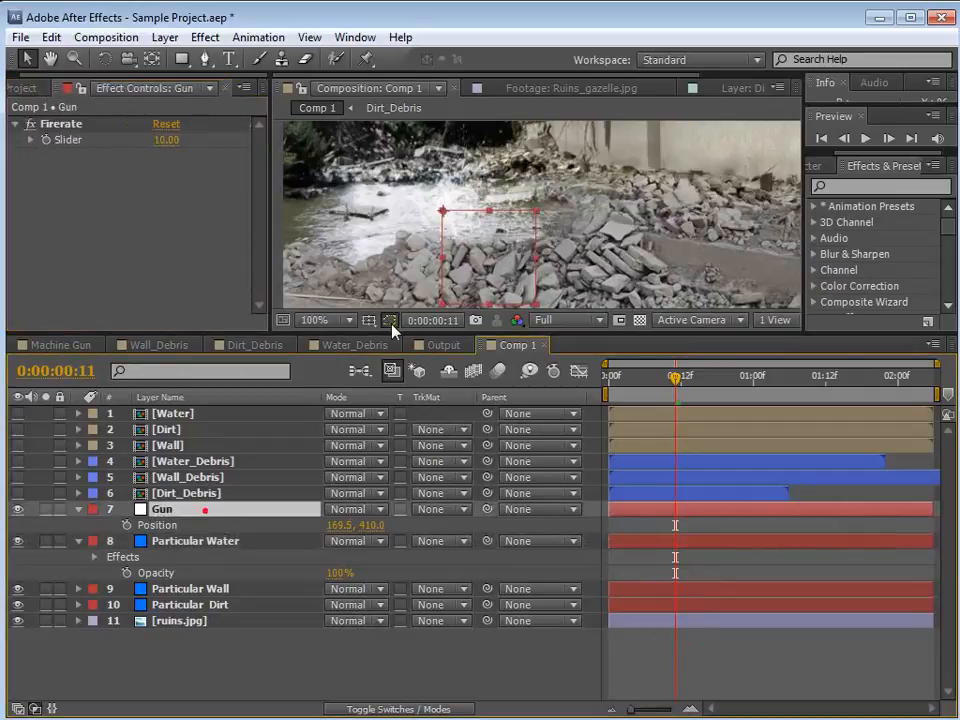
left_click_drag(392, 332, 392, 503)
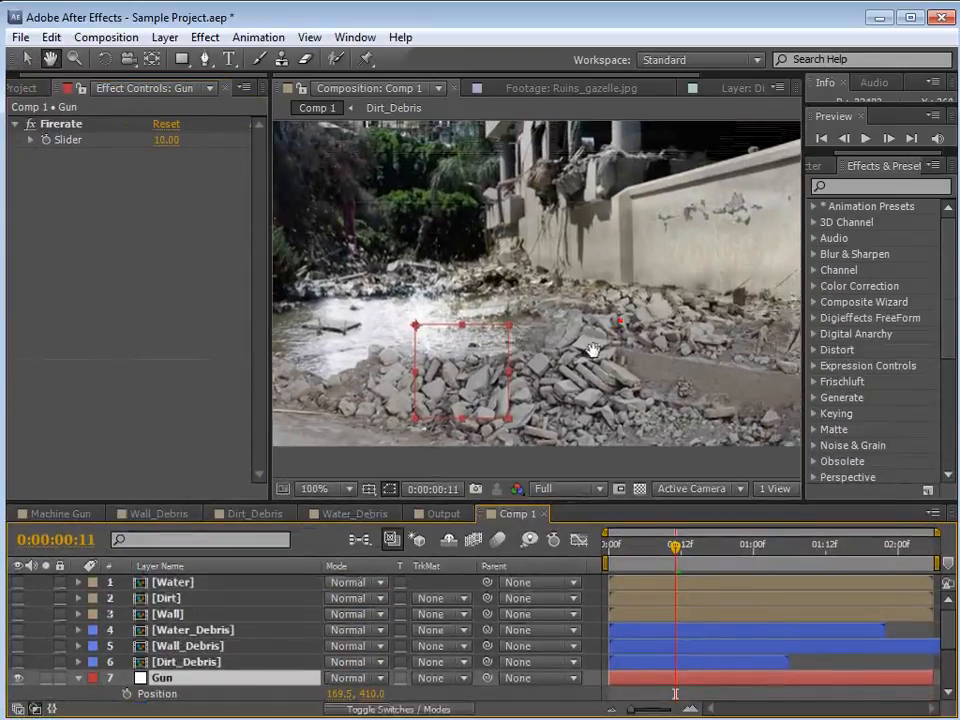
left_click_drag(456, 370, 712, 244)
left_click_drag(566, 328, 453, 357)
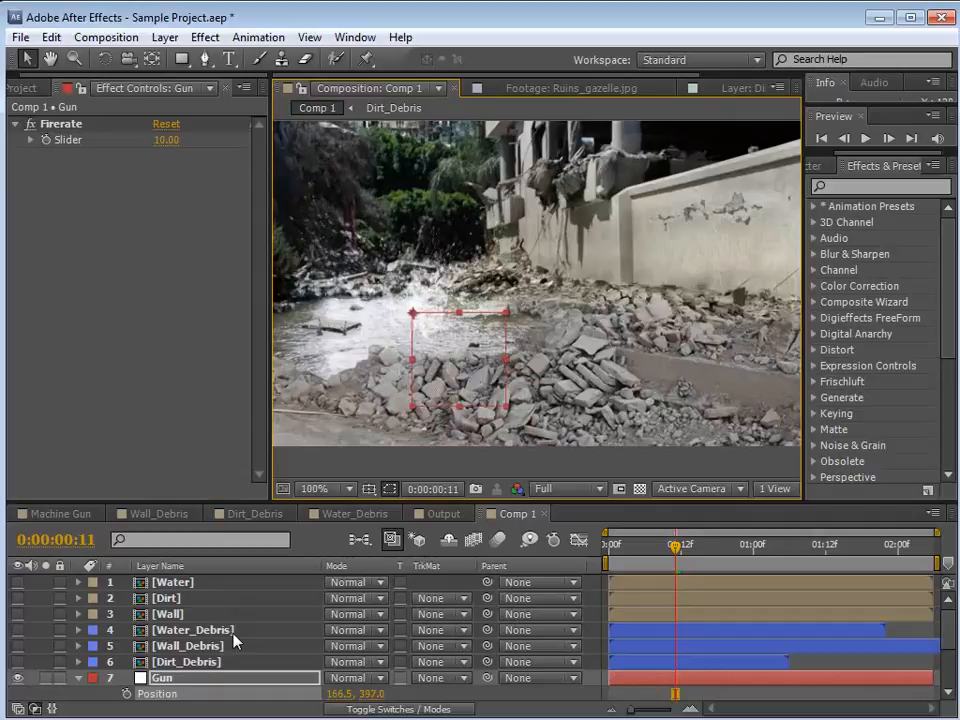
Set Particular Water's random rotation to 5.0 and shift the layer slightly within the frame
scroll(246, 632, "down", 2)
left_click(200, 662)
left_click_drag(258, 205, 257, 333)
left_click(163, 318)
key("Return")
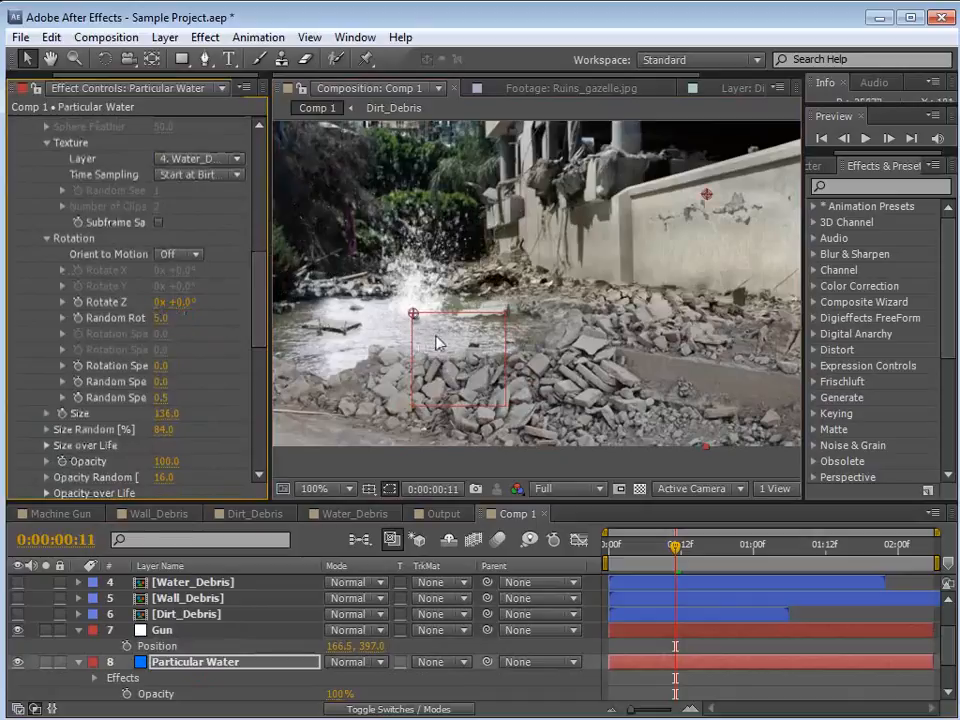
left_click_drag(443, 282, 412, 292)
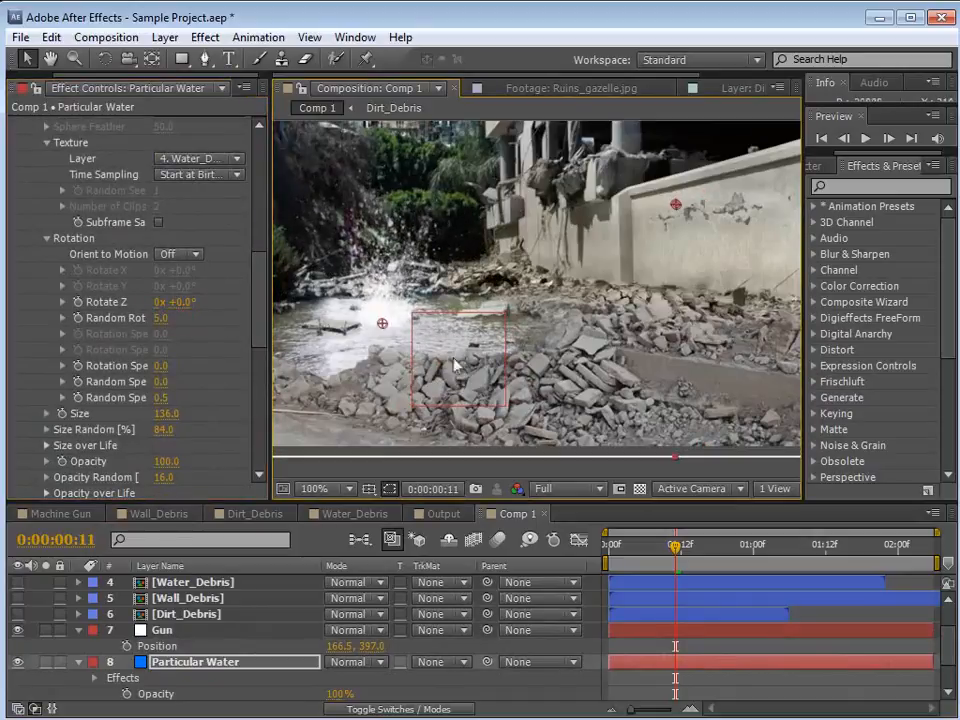
Move the Gun to about 444.5, 328.0 on the wall and preview the hits around frame 10 with the whole frame in view
left_click(162, 630)
left_click_drag(448, 392, 720, 295)
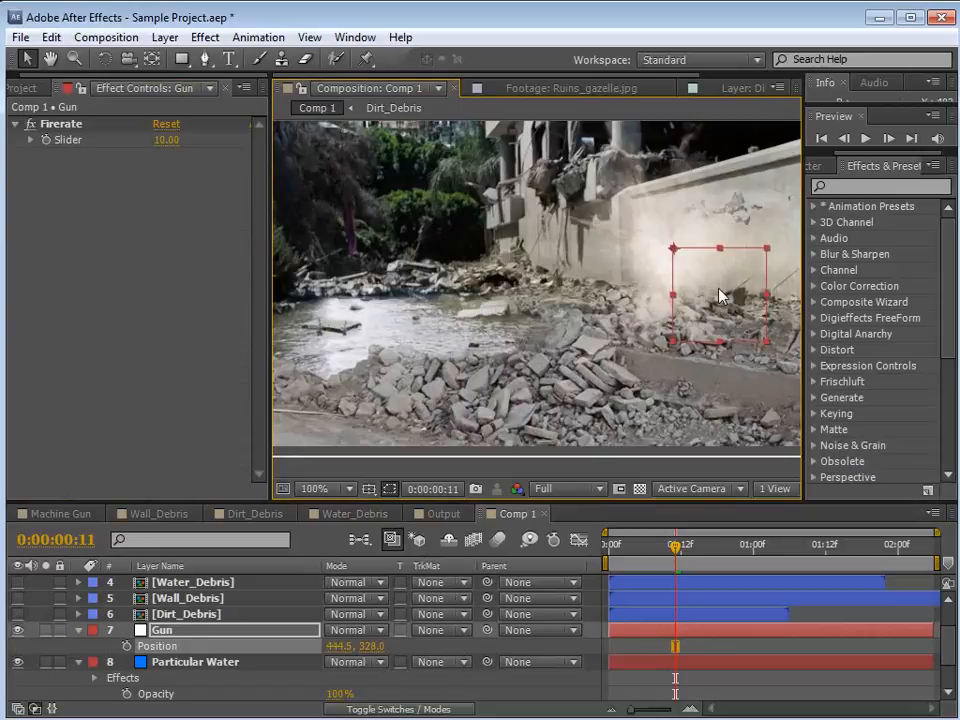
left_click_drag(625, 548, 669, 545)
scroll(583, 300, "down", 2)
key("space")
left_click_drag(718, 316, 633, 357)
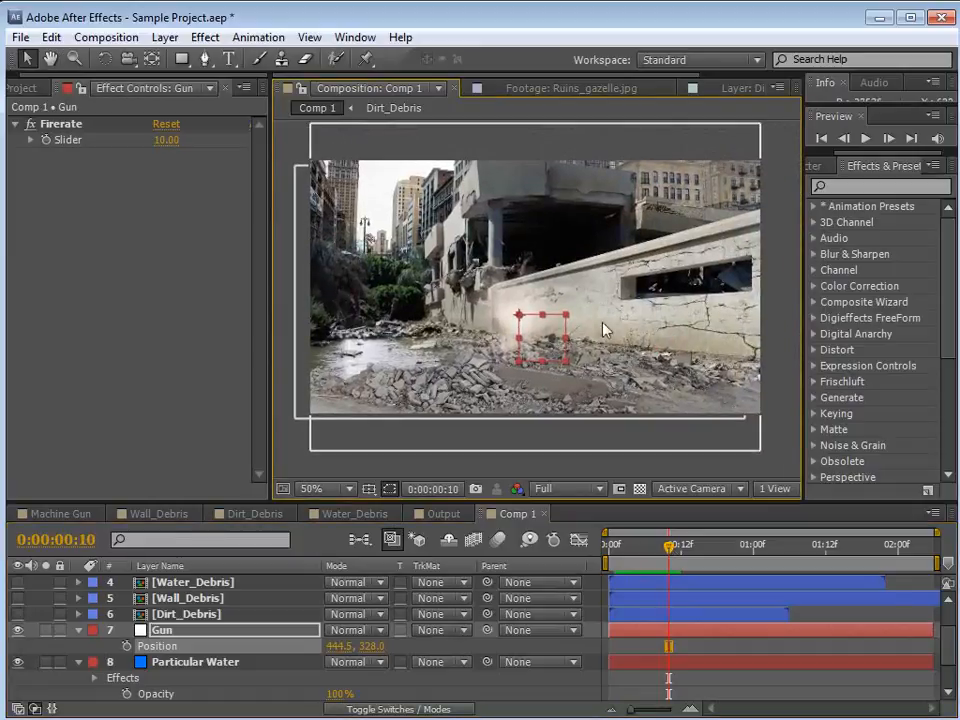
Select the Gun layer, go to the first frame and open Motion Sketch for it
left_click(168, 633)
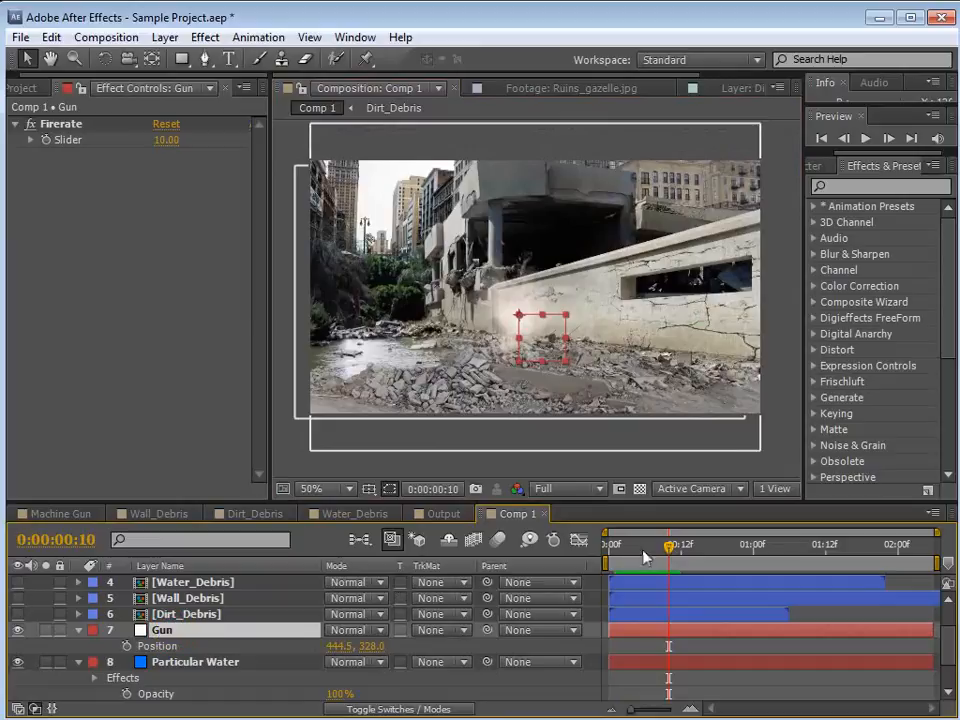
key("Home")
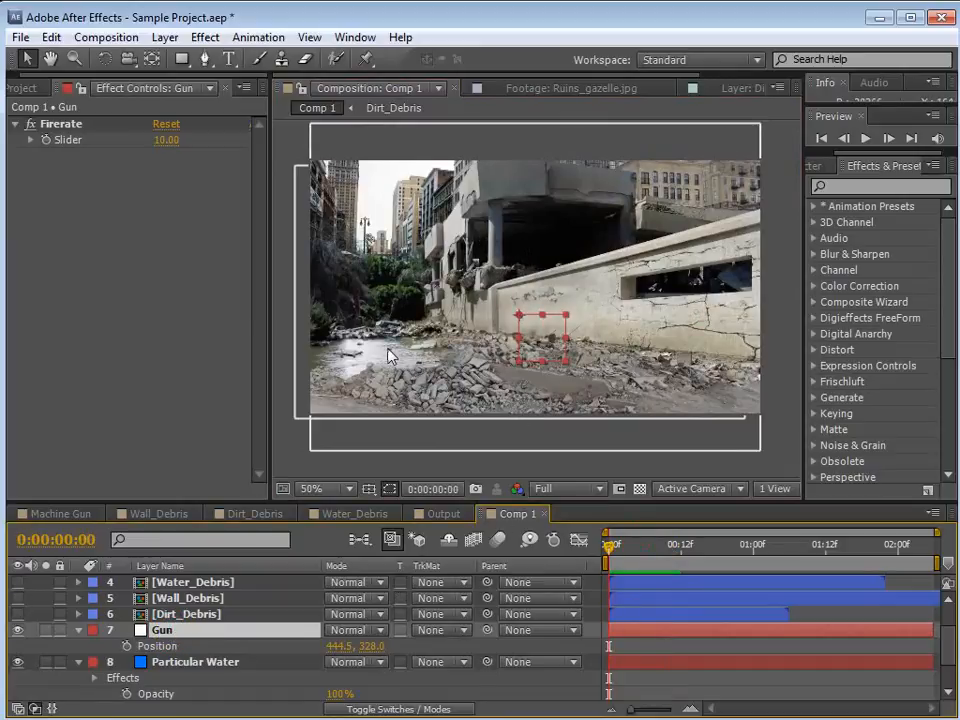
left_click(357, 40)
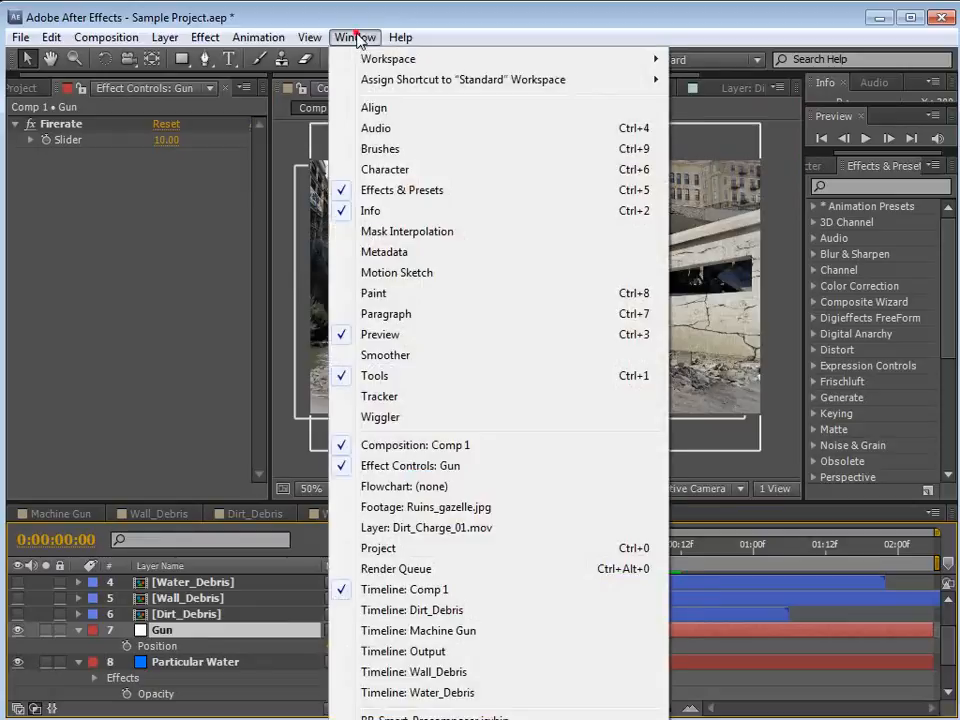
left_click(400, 273)
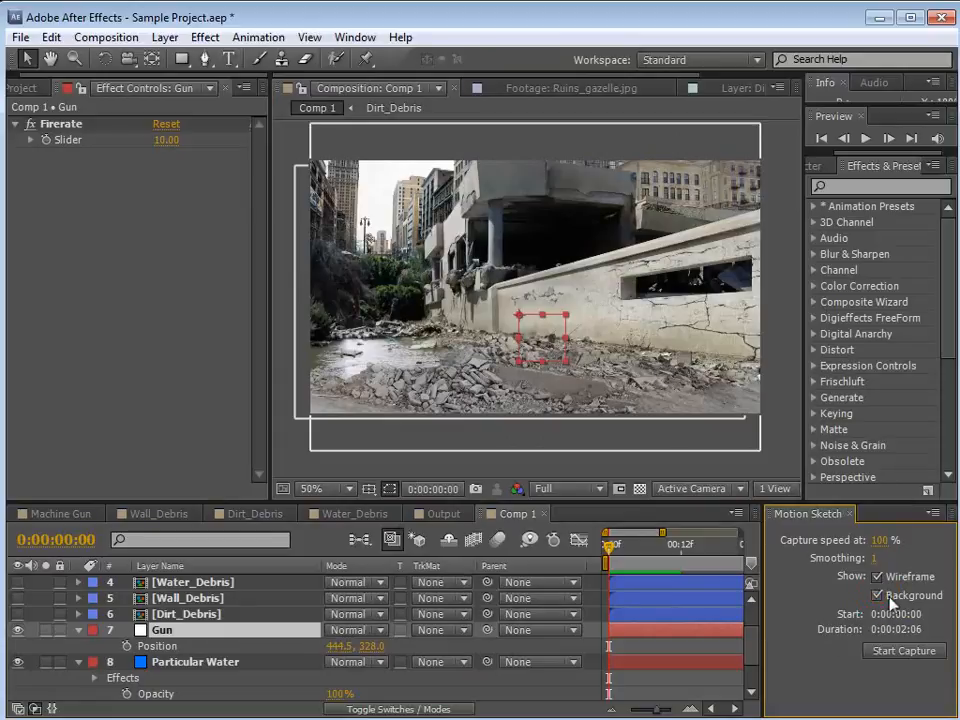
left_click_drag(614, 549, 512, 566)
key("minus")
key("minus")
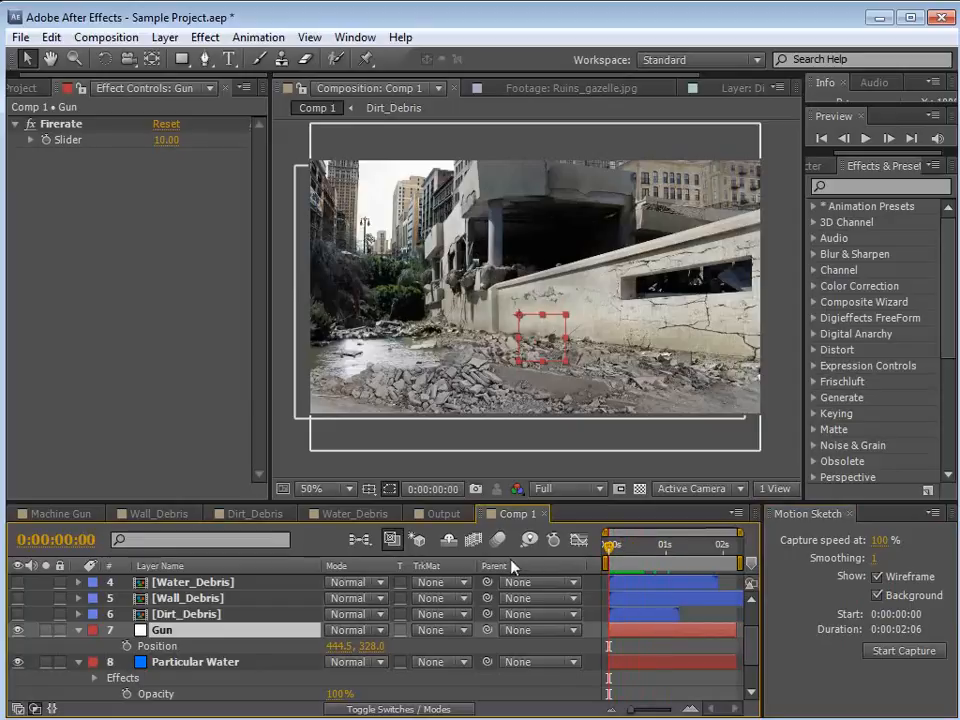
Capture a freehand motion path for the Gun across the wall, rubble and water with Motion Sketch at 100% capture speed
left_click(905, 651)
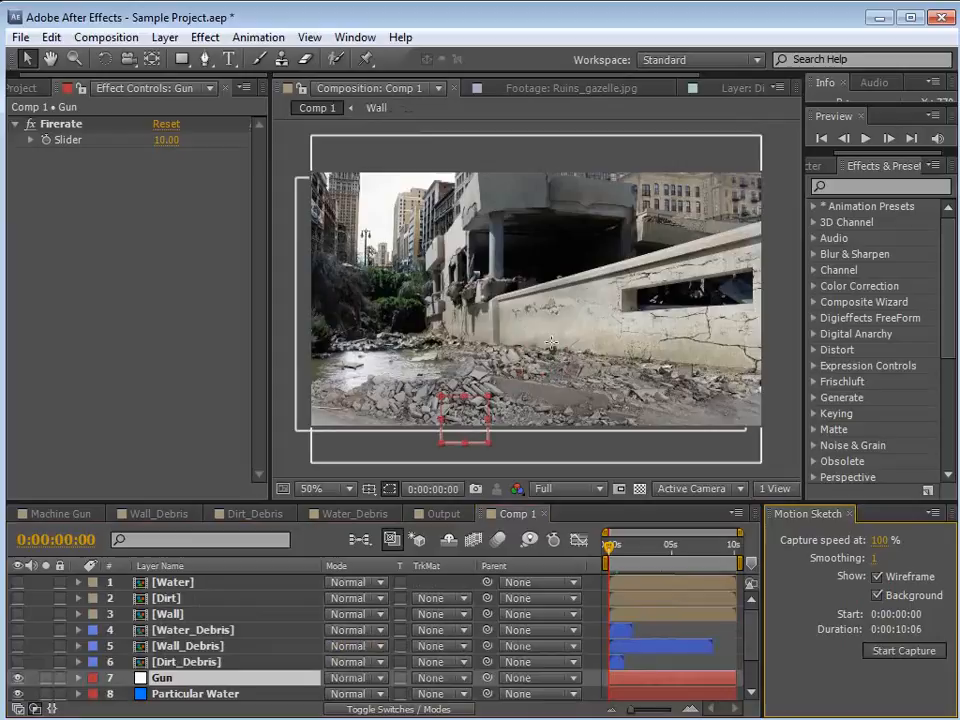
mouse_move(560, 328)
left_mouse_down()
mouse_move(557, 343)
mouse_move(664, 345)
mouse_move(602, 392)
left_mouse_up()
mouse_move(519, 398)
left_mouse_down()
mouse_move(483, 405)
mouse_move(417, 393)
mouse_move(402, 367)
mouse_move(379, 363)
mouse_move(494, 364)
left_mouse_up()
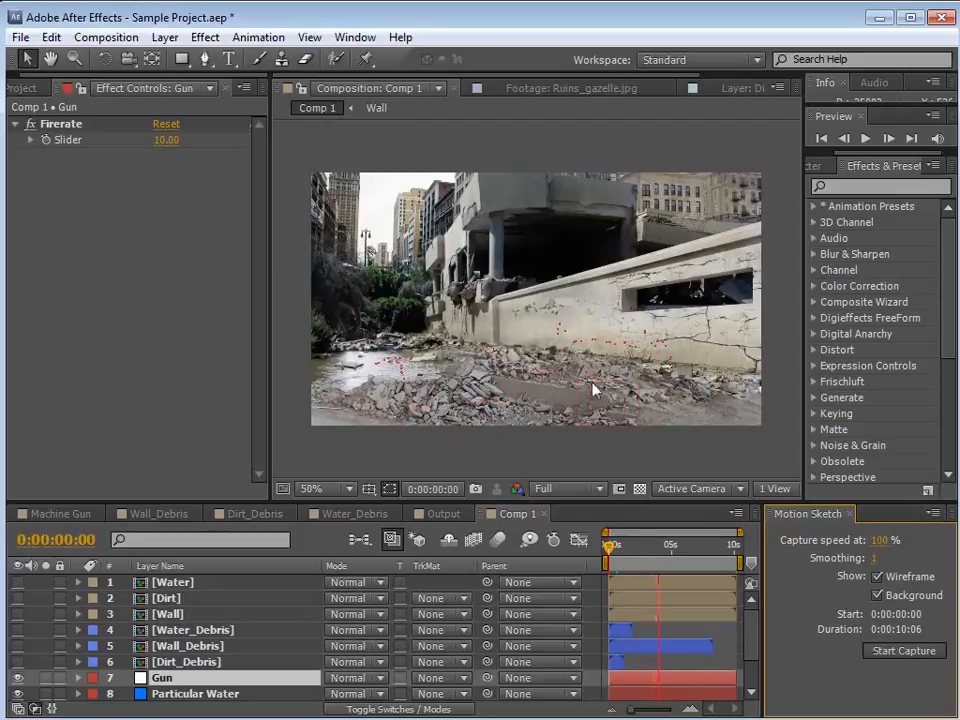
left_click_drag(593, 389, 643, 396)
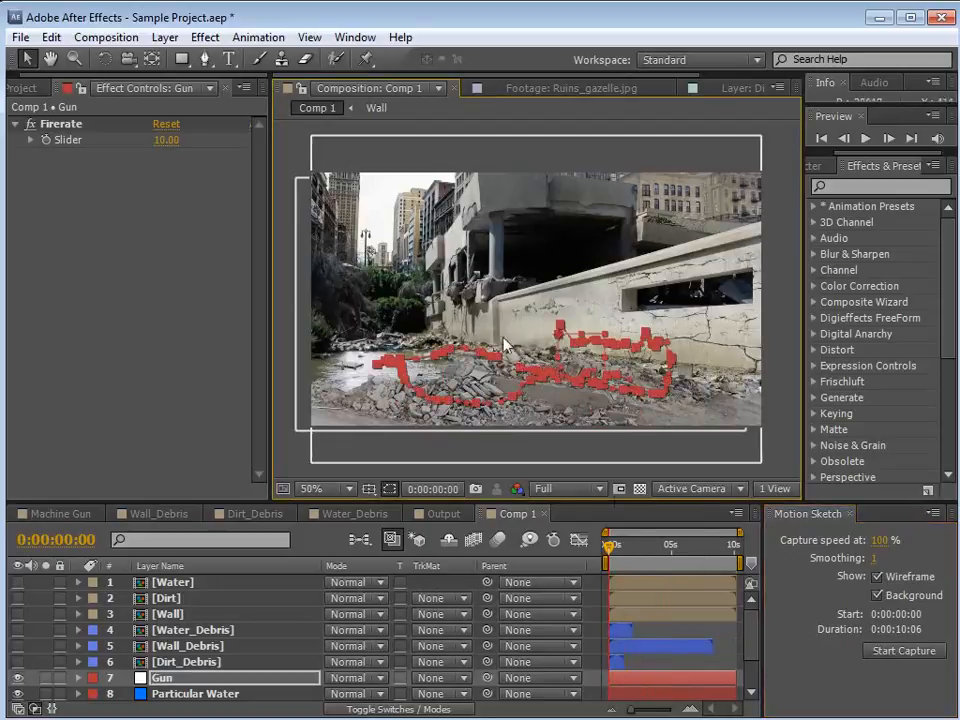
Set Particular Wall's particle life to 10 seconds and check the bullet holes on the wall beyond 4 seconds
left_click_drag(614, 548, 651, 557)
scroll(652, 350, "up", 2)
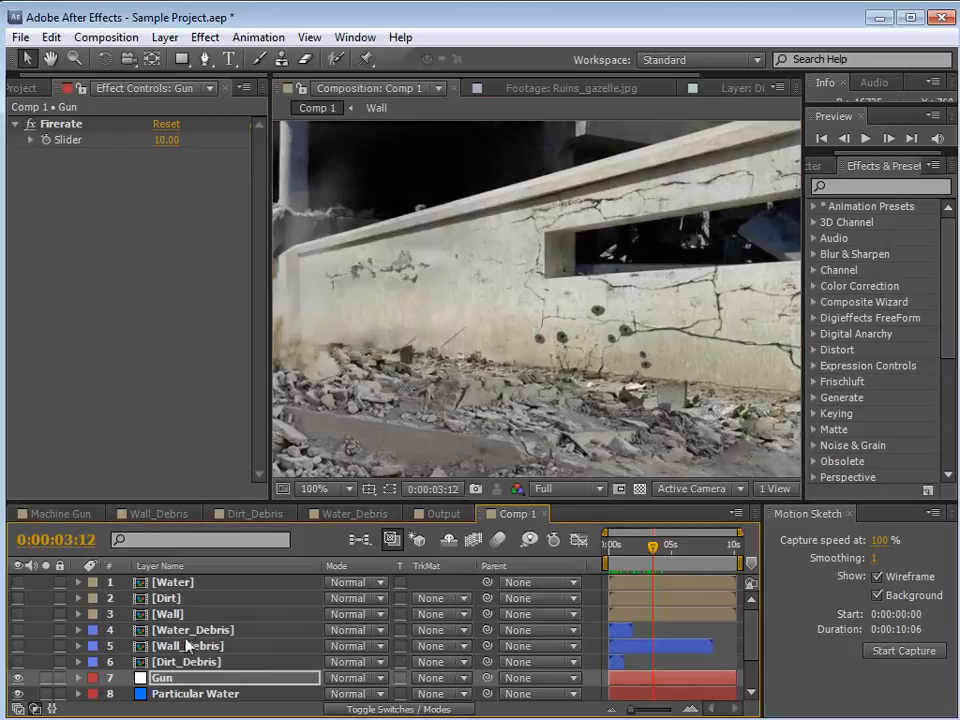
scroll(213, 651, "down", 2)
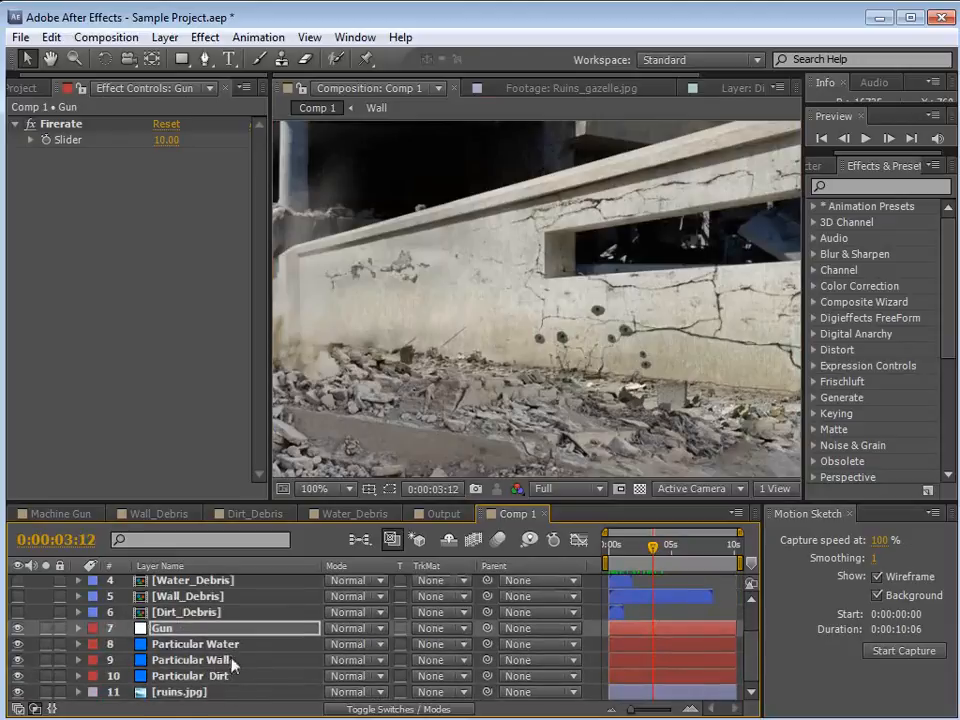
left_click(222, 660)
scroll(200, 300, "down", 5)
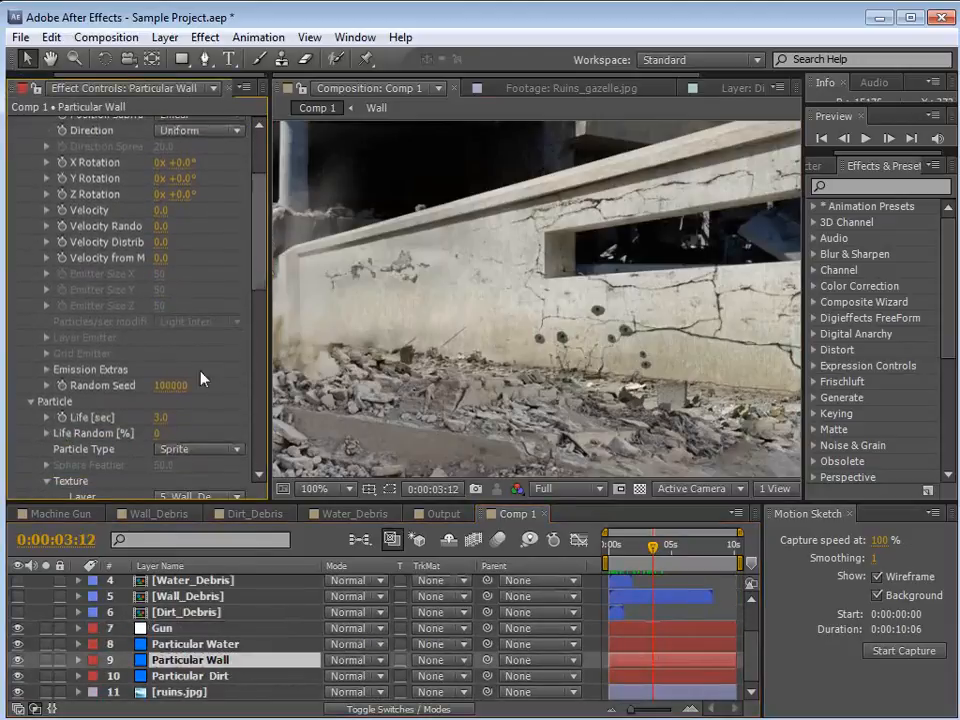
left_click(162, 417)
type("10")
key("Return")
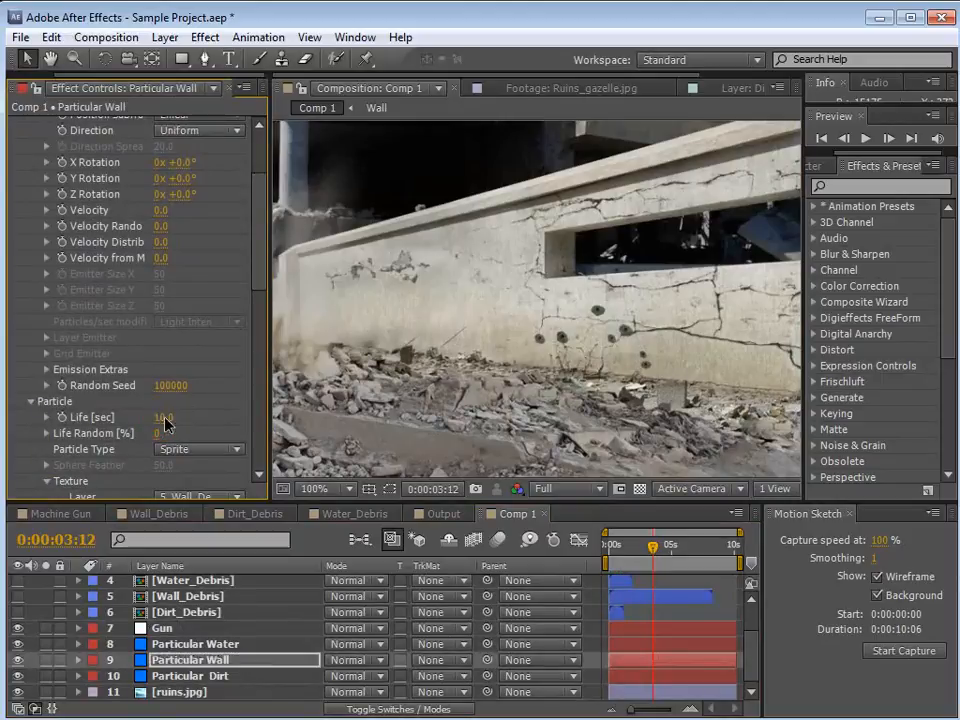
mouse_move(657, 551)
left_mouse_down()
mouse_move(681, 552)
mouse_move(647, 553)
mouse_move(628, 570)
mouse_move(668, 553)
left_mouse_up()
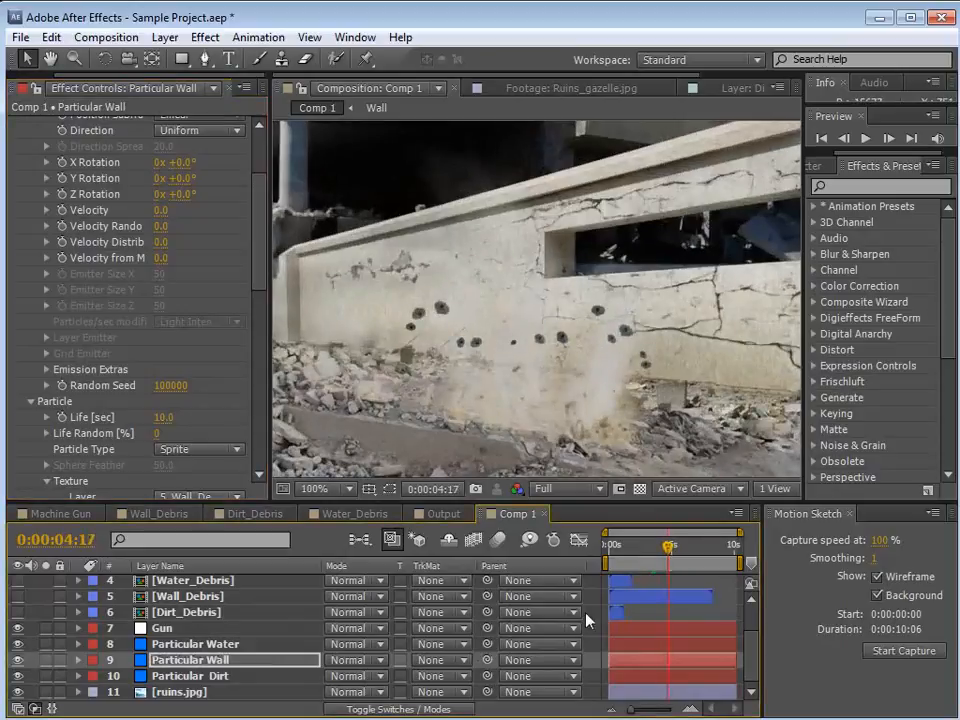
Apply Curves to Particular Wall, lift its RGB shadows and midtones, and check the hits around 5 seconds
left_click(205, 37)
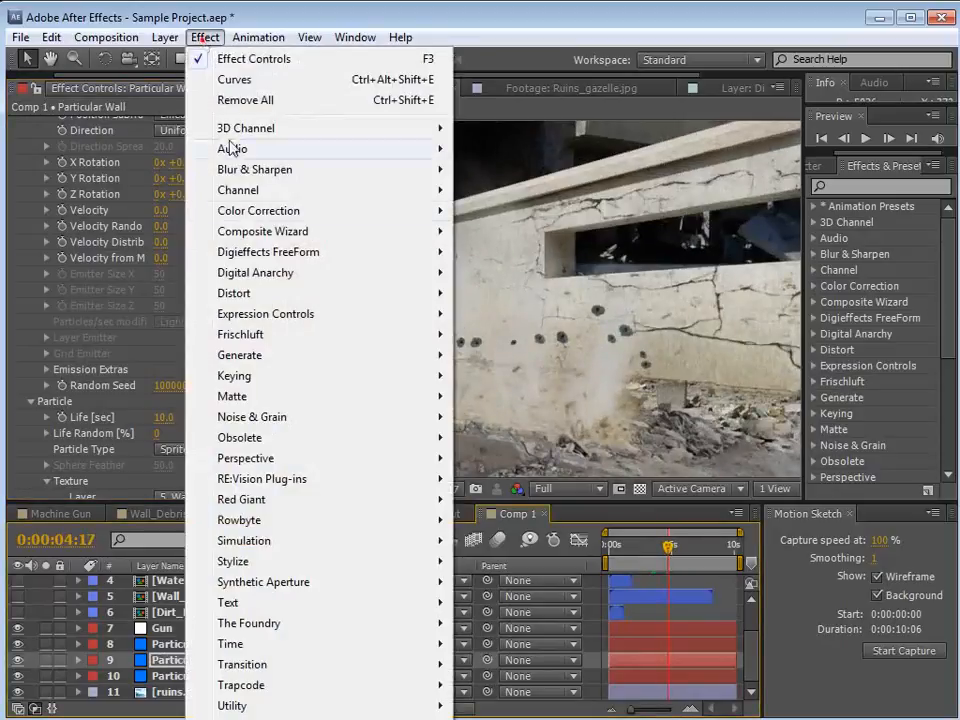
mouse_move(300, 210)
left_click(515, 545)
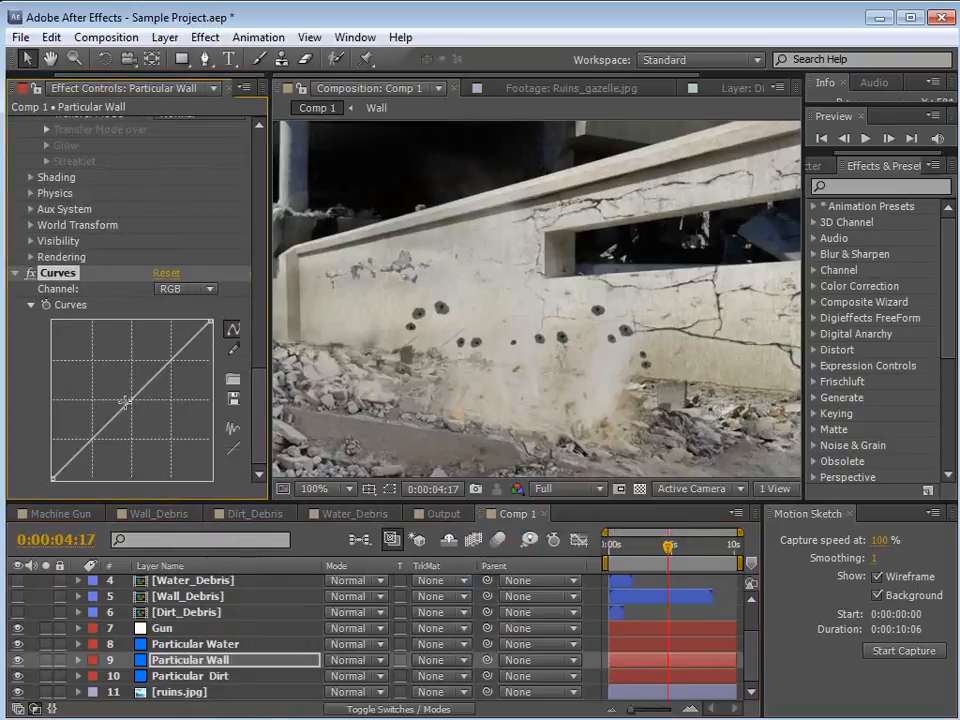
left_click_drag(124, 402, 114, 405)
left_click_drag(78, 446, 71, 441)
mouse_move(665, 553)
left_mouse_down()
mouse_move(653, 550)
mouse_move(677, 550)
left_mouse_up()
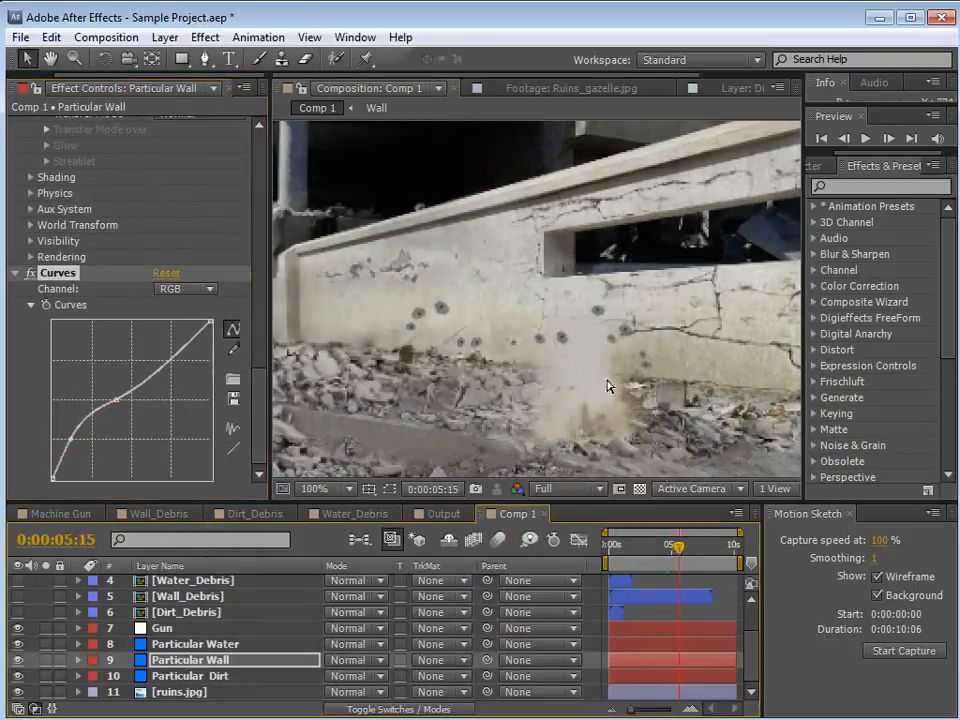
Add an adjustment layer above all layers and darken its RGB midtones slightly with a Curves effect
scroll(608, 386, "down", 2)
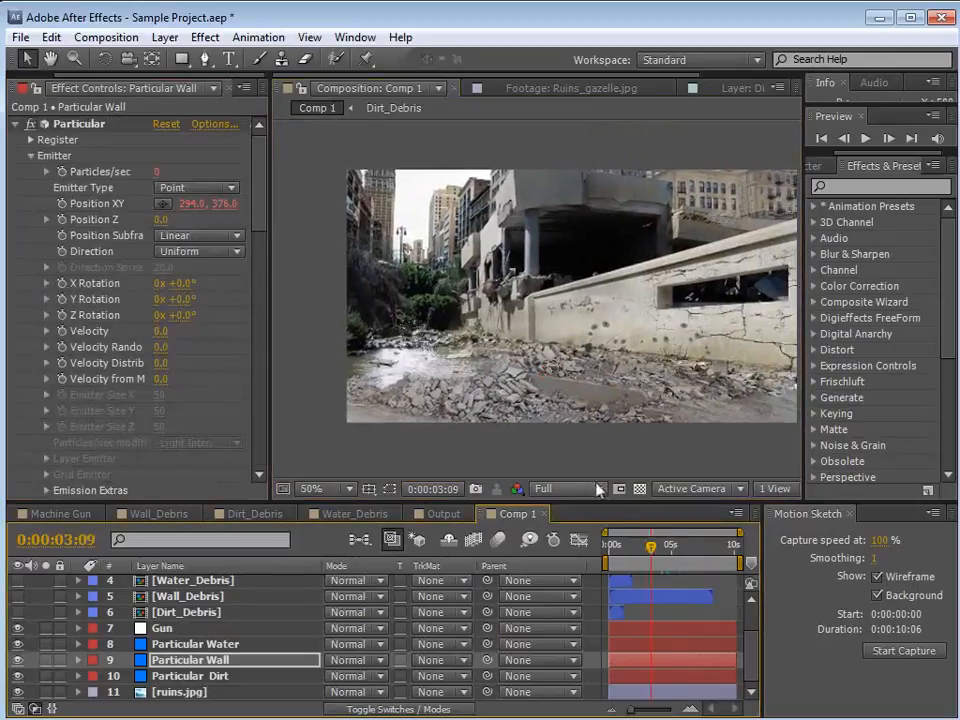
mouse_move(651, 548)
left_mouse_down()
mouse_move(666, 549)
mouse_move(651, 550)
left_mouse_up()
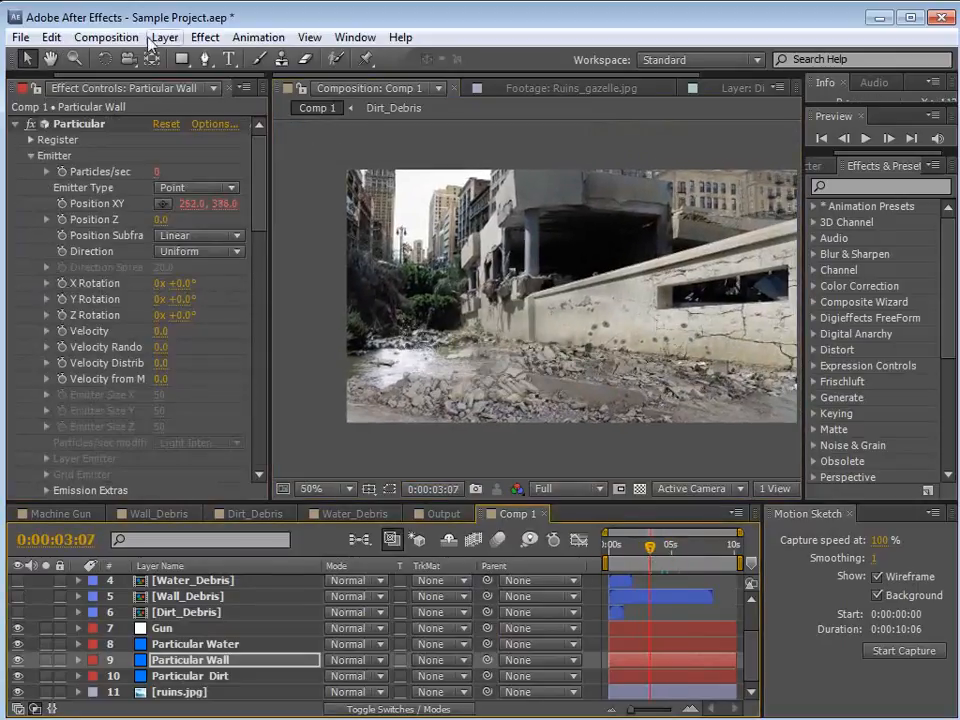
left_click(164, 37)
mouse_move(200, 58)
left_click(560, 184)
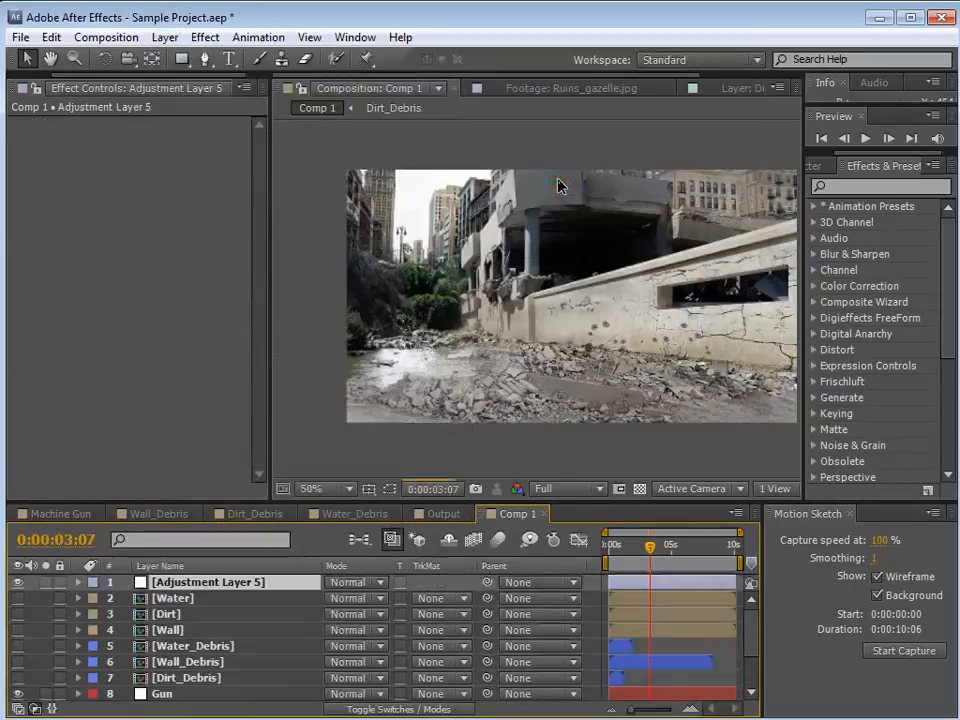
left_click(204, 37)
left_click(268, 207)
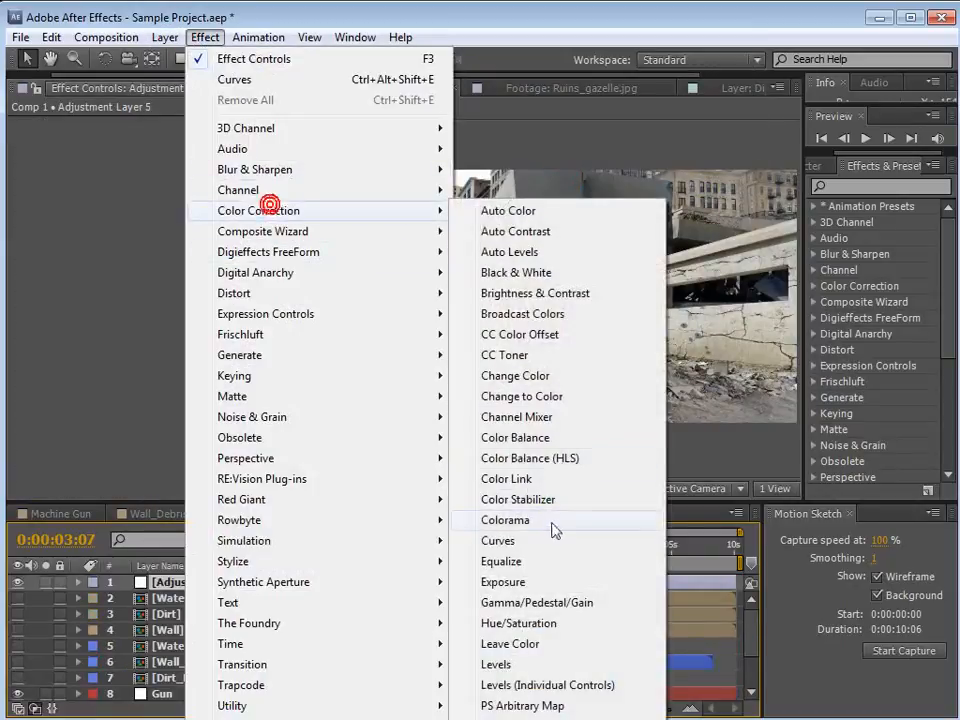
left_click(480, 541)
left_click_drag(176, 280, 142, 262)
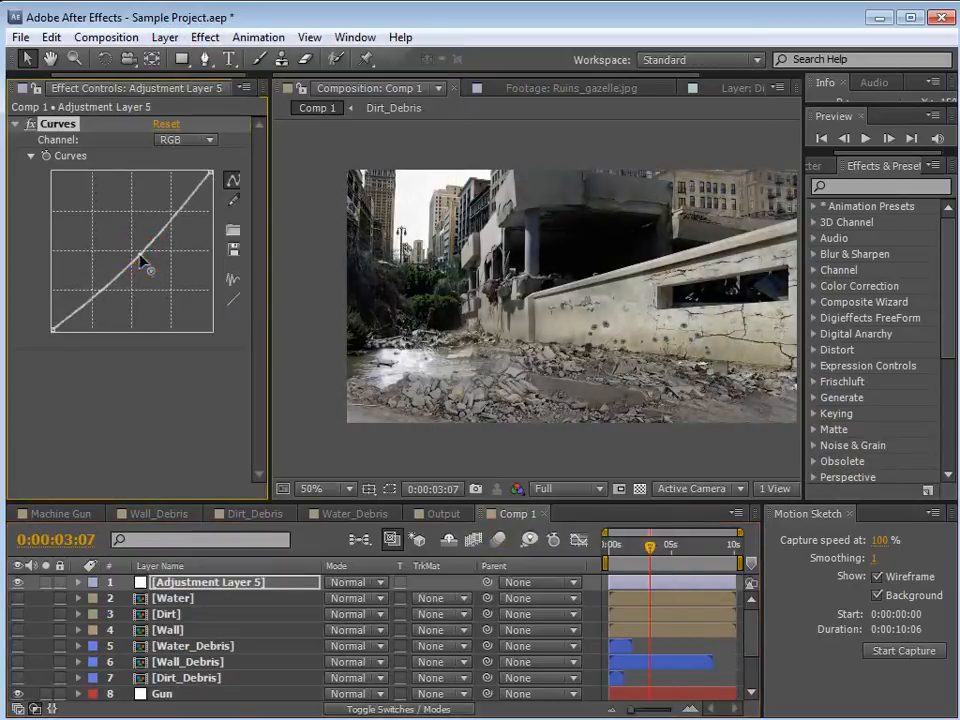
left_click(94, 302)
Lower the red midtones and raise the blue midtones slightly in the adjustment layer's Curves for a cooler grade
left_click(186, 140)
left_click(194, 181)
left_click_drag(129, 256, 132, 260)
left_click(186, 140)
left_click(194, 223)
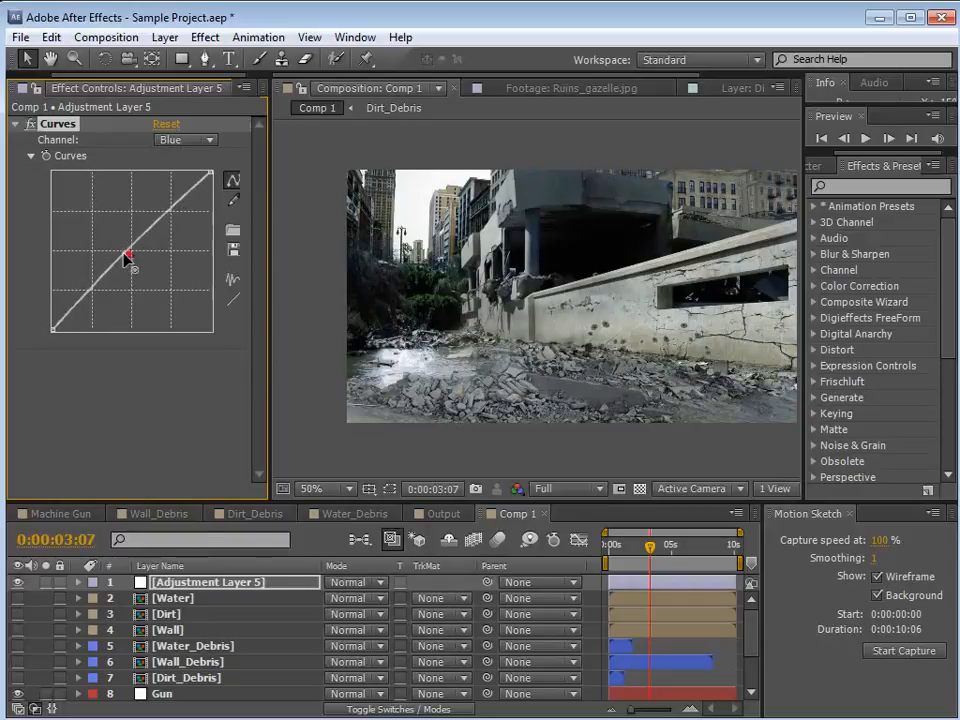
mouse_move(650, 548)
left_mouse_down()
mouse_move(634, 561)
mouse_move(668, 563)
mouse_move(645, 560)
left_mouse_up()
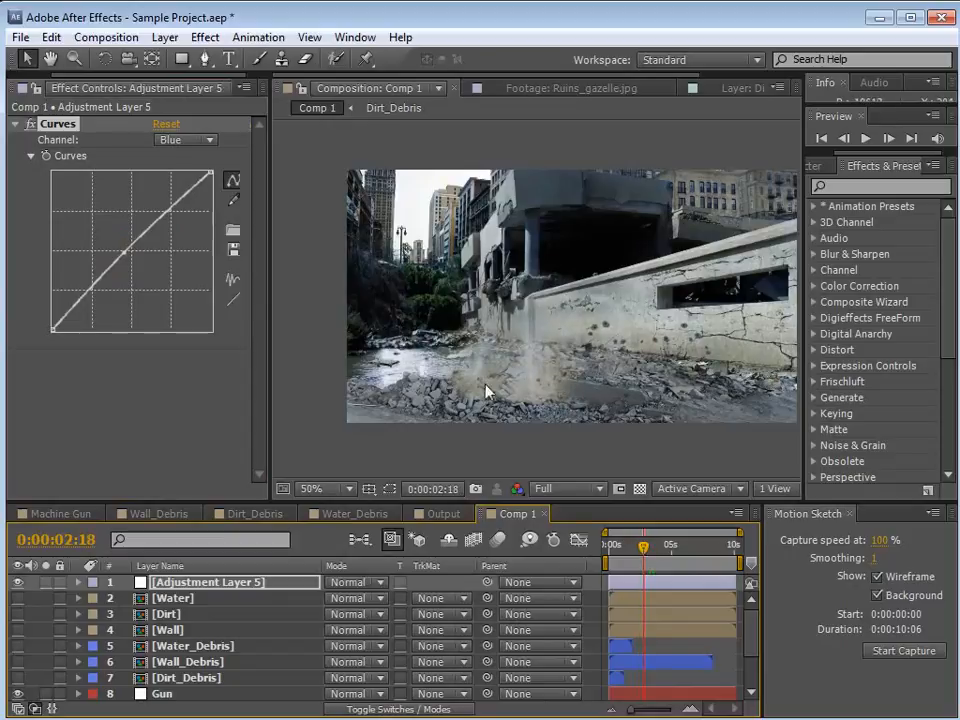
Apply Curves to Particular Dirt and lower its red channel midtones slightly
scroll(185, 598, "down", 2)
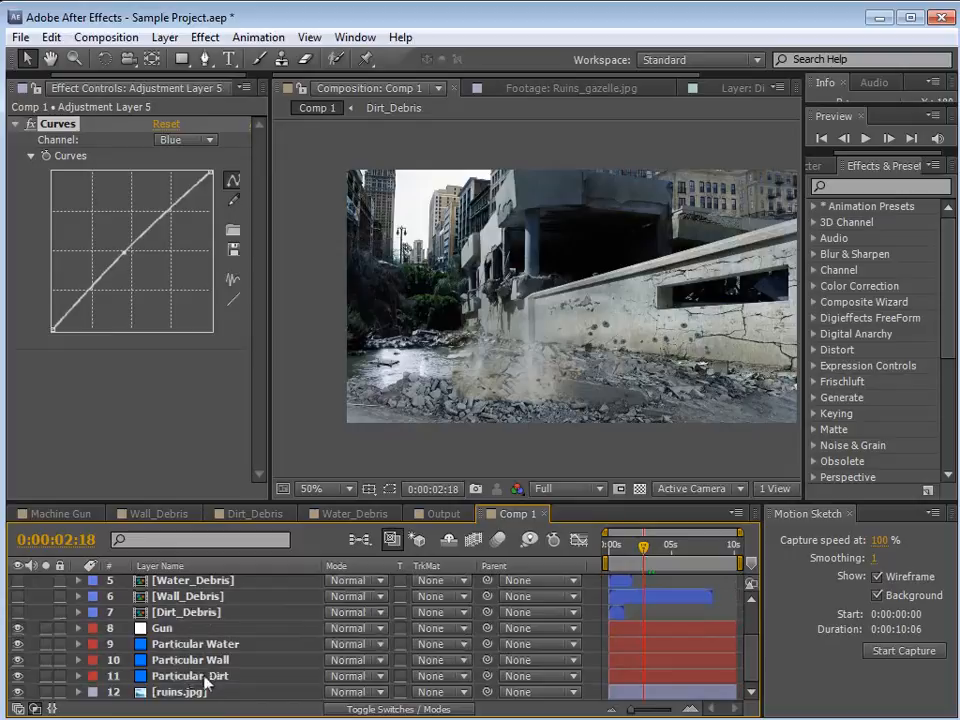
left_click(205, 679)
left_click(205, 37)
mouse_move(349, 221)
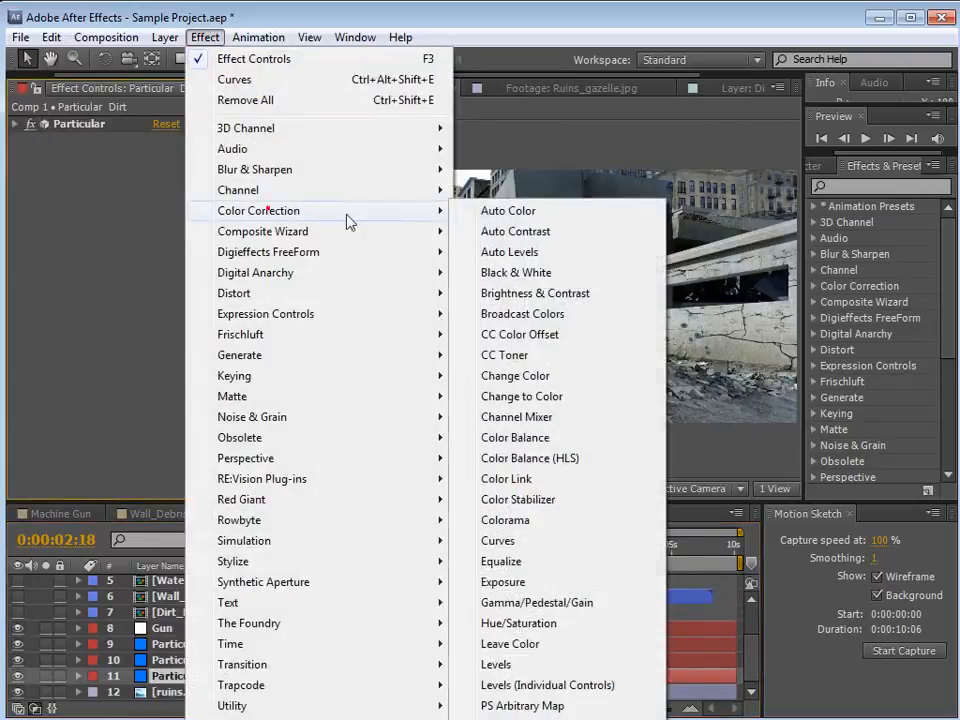
left_click(486, 542)
left_click(185, 156)
left_click(185, 147)
left_click_drag(133, 272, 130, 278)
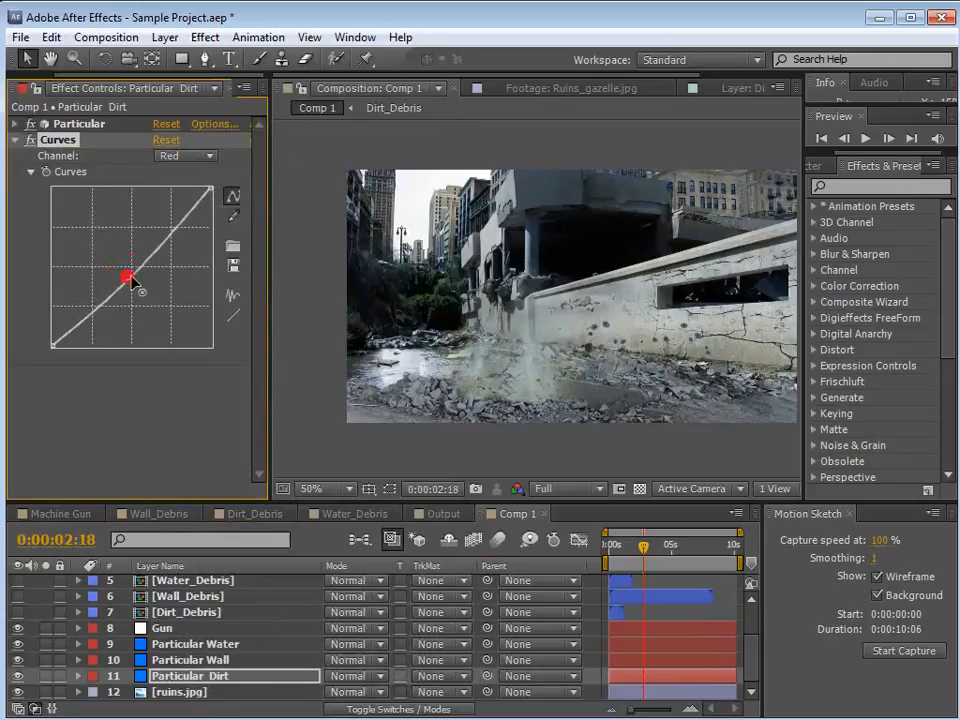
Raise the blue channel midtones in Particular Dirt's Curves and preview the hits around 1 second
left_click(185, 154)
left_click(197, 238)
left_click_drag(122, 274, 118, 279)
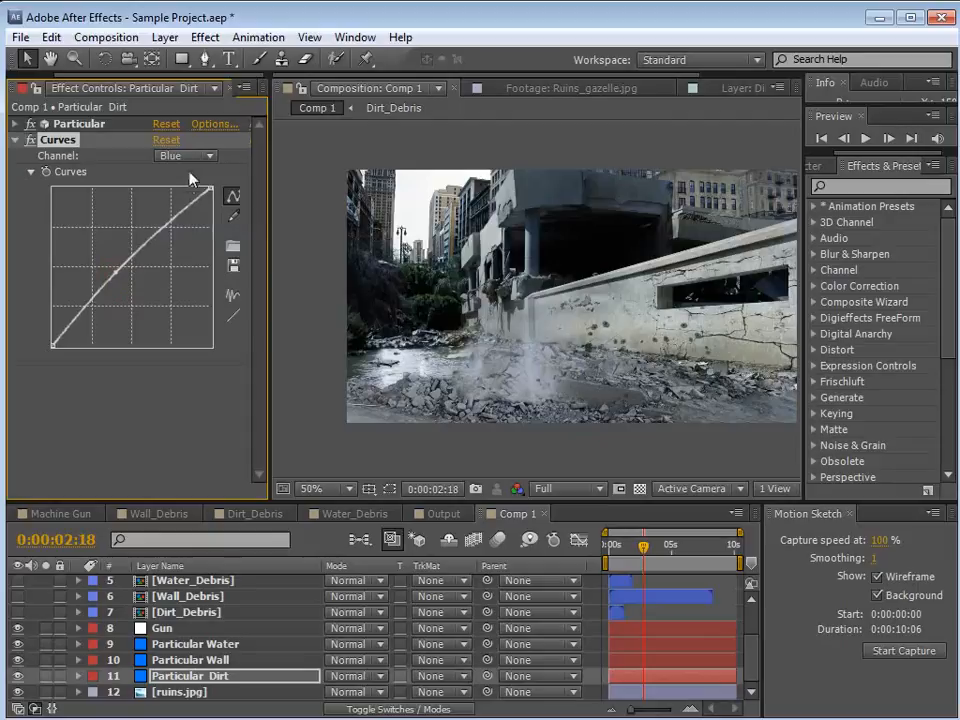
left_click_drag(660, 555, 626, 560)
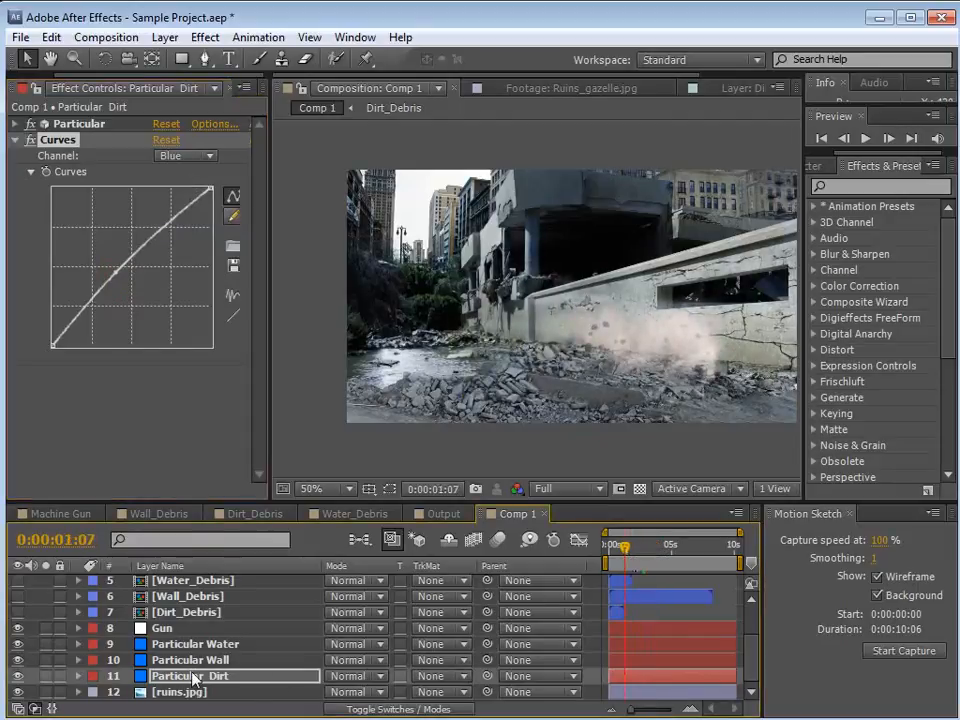
Solo Particular Wall briefly to check it, and apply a Tint effect to that layer
scroll(185, 668, "up", 2)
scroll(200, 650, "down", 2)
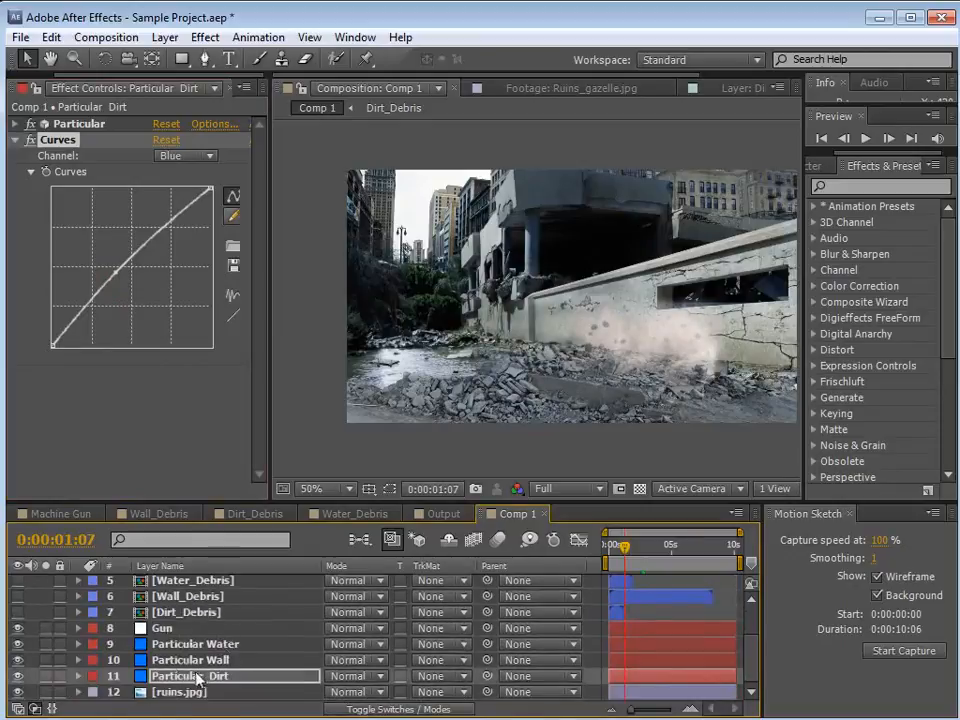
left_click(196, 645)
left_click(190, 660)
left_click(45, 660)
left_click(45, 660)
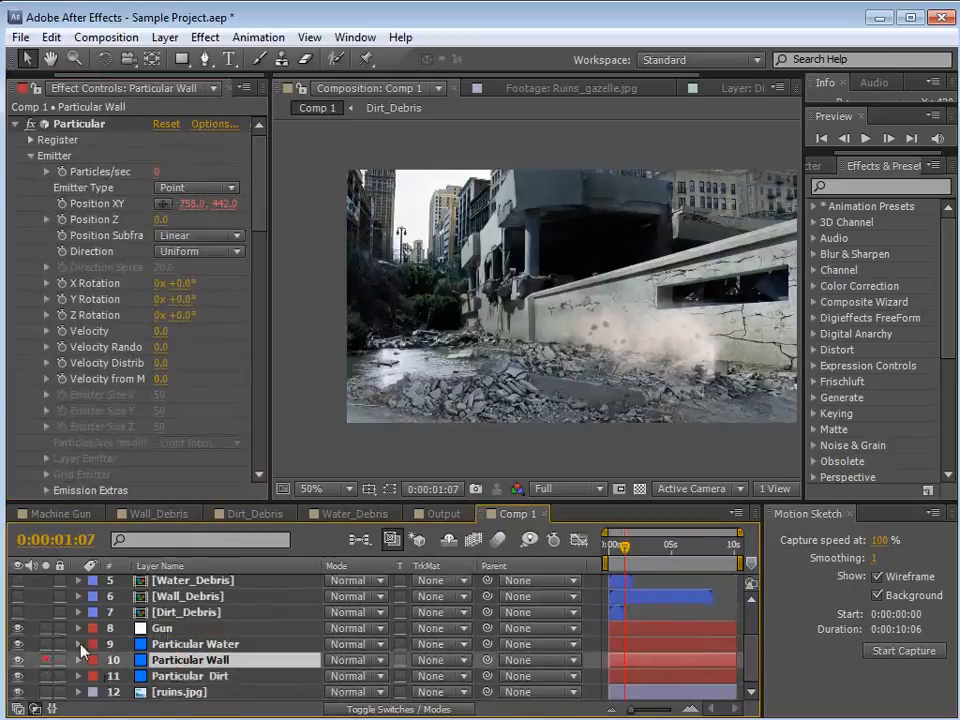
left_click(16, 124)
left_click(186, 157)
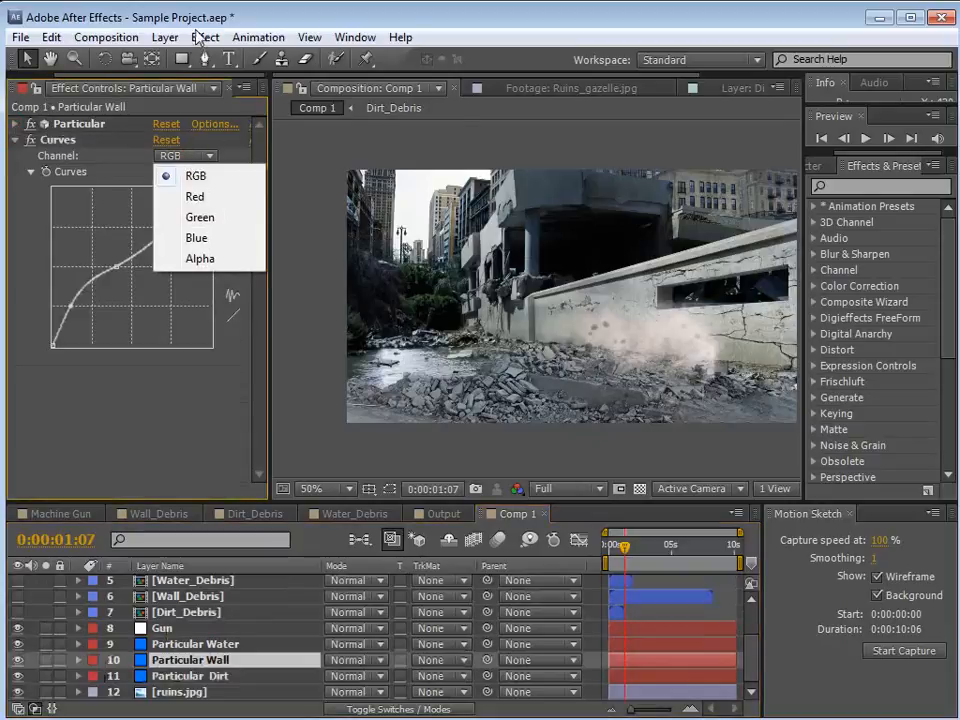
left_click(197, 33)
left_click(252, 211)
left_click(528, 718)
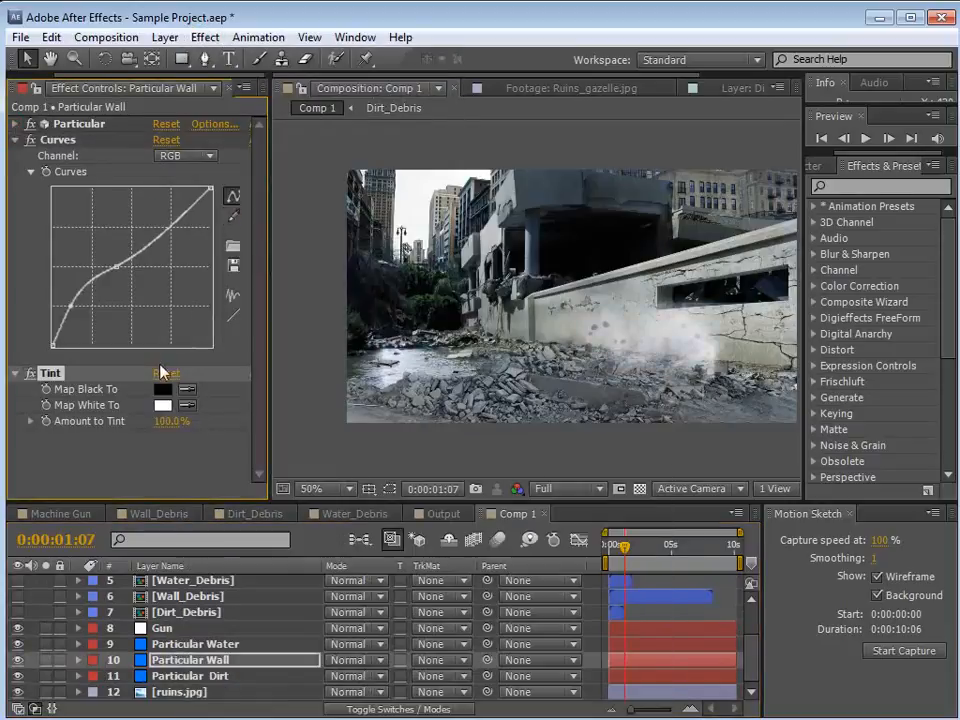
Set Particular Wall's Amount to Tint to 71% and inspect the dust and bullet holes up to 5 seconds
left_click_drag(625, 560, 651, 563)
scroll(450, 386, "up", 1)
key("space")
left_click_drag(515, 375, 676, 304)
mouse_move(655, 546)
left_mouse_down()
mouse_move(638, 550)
mouse_move(678, 549)
mouse_move(670, 548)
left_mouse_up()
scroll(612, 365, "down", 1)
key("space")
left_click_drag(675, 338, 628, 358)
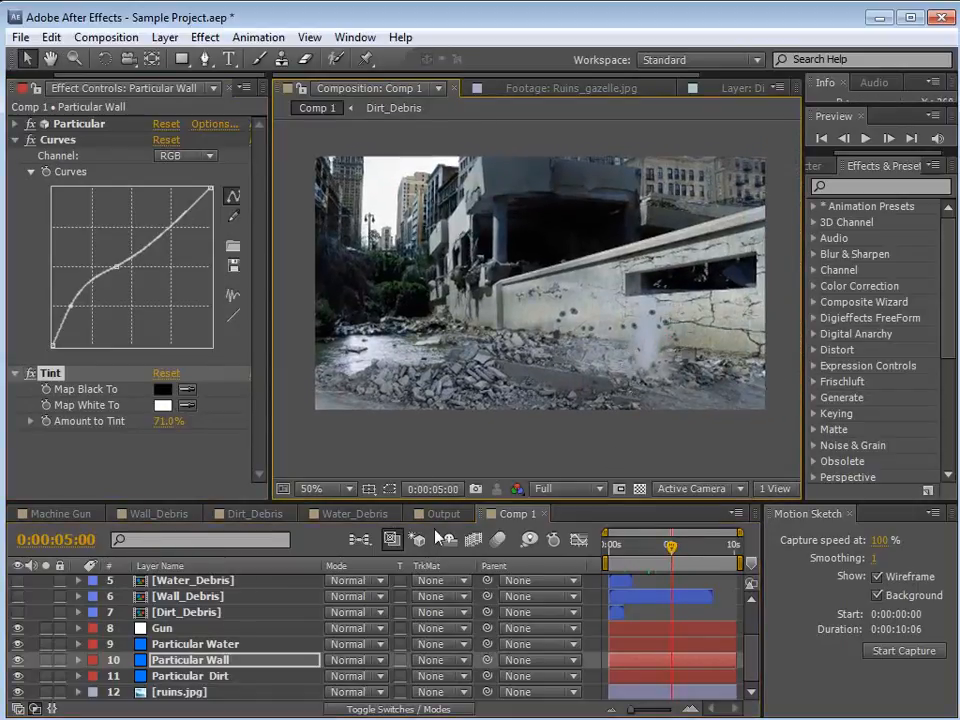
Preview the graded hits around 2 to 3 seconds and save the project
left_click_drag(677, 548, 637, 549)
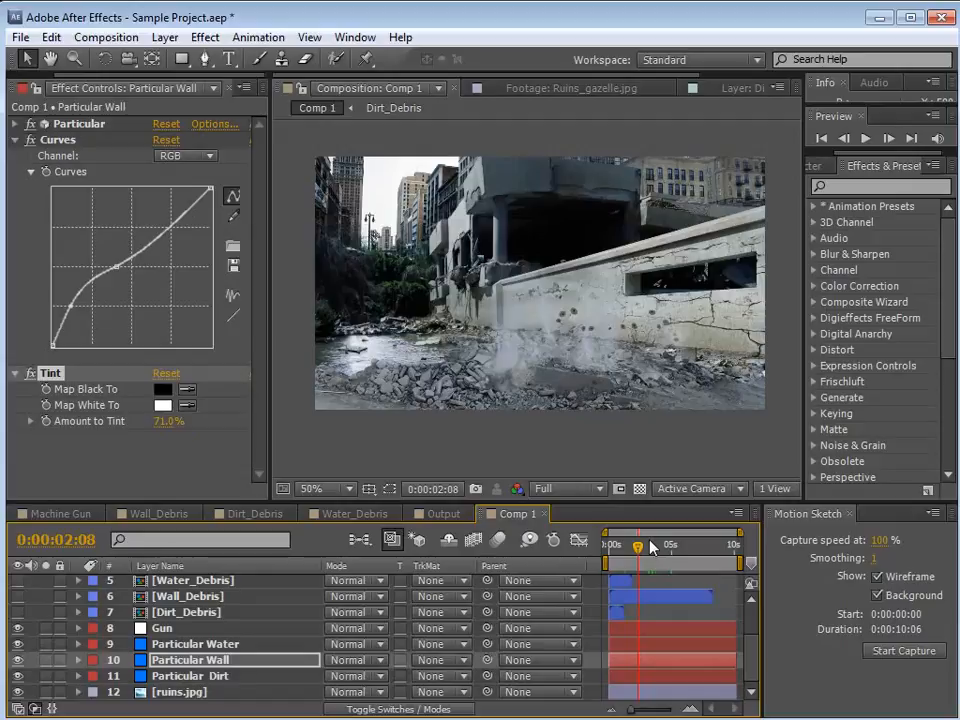
left_click(650, 545)
key("ctrl+s")
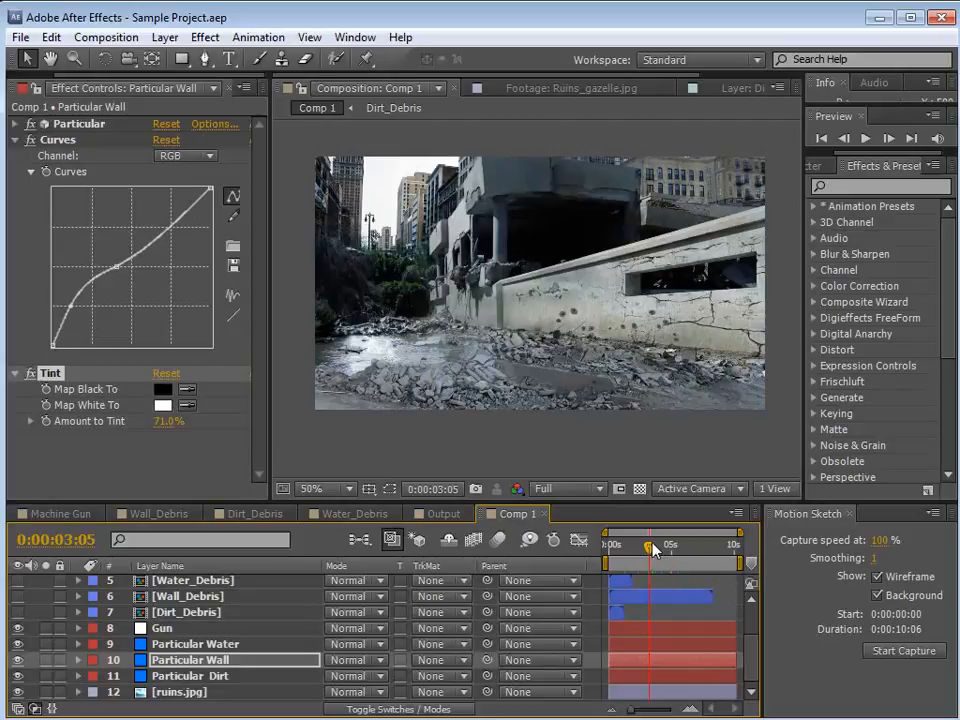
Set the Gun's Firerate slider to 8 and preview the slower hits up to 0:00:02:08
left_click(148, 628)
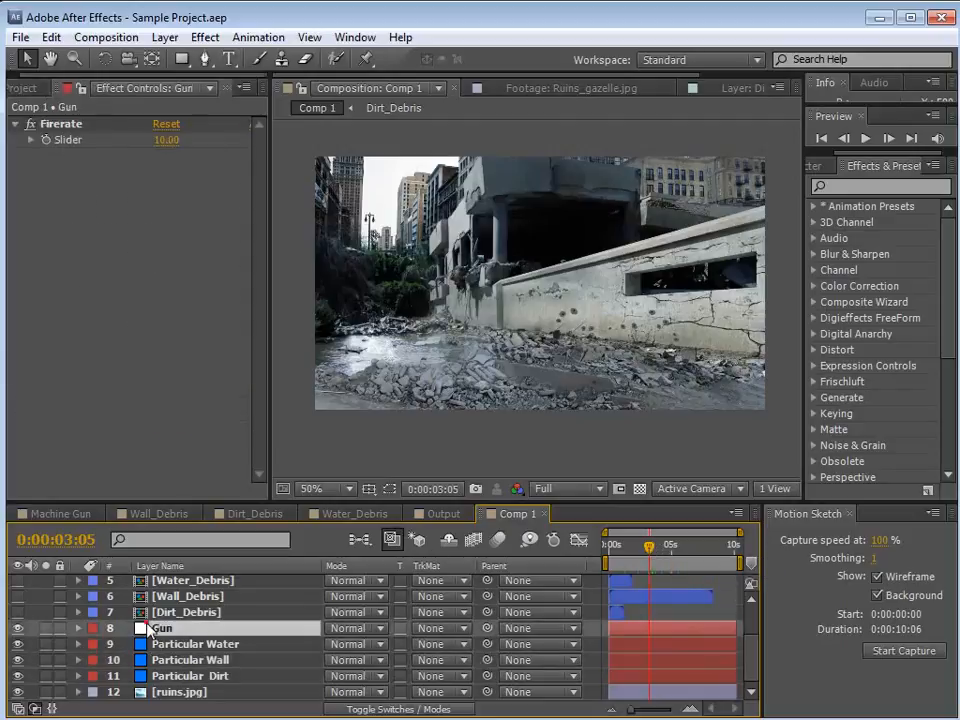
left_click(165, 140)
type("8")
key("Return")
left_click(618, 545)
left_click_drag(618, 548, 639, 566)
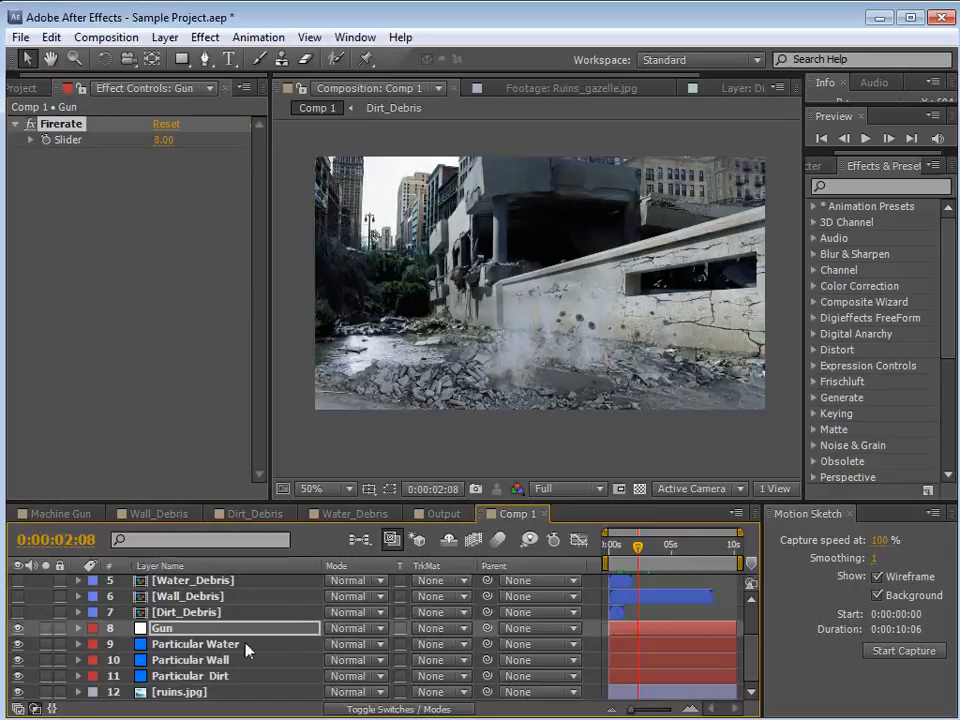
Move the Particular Wall layer below Particular Dirt and preview the hits at 0:00:02:18
left_click_drag(212, 662, 205, 686)
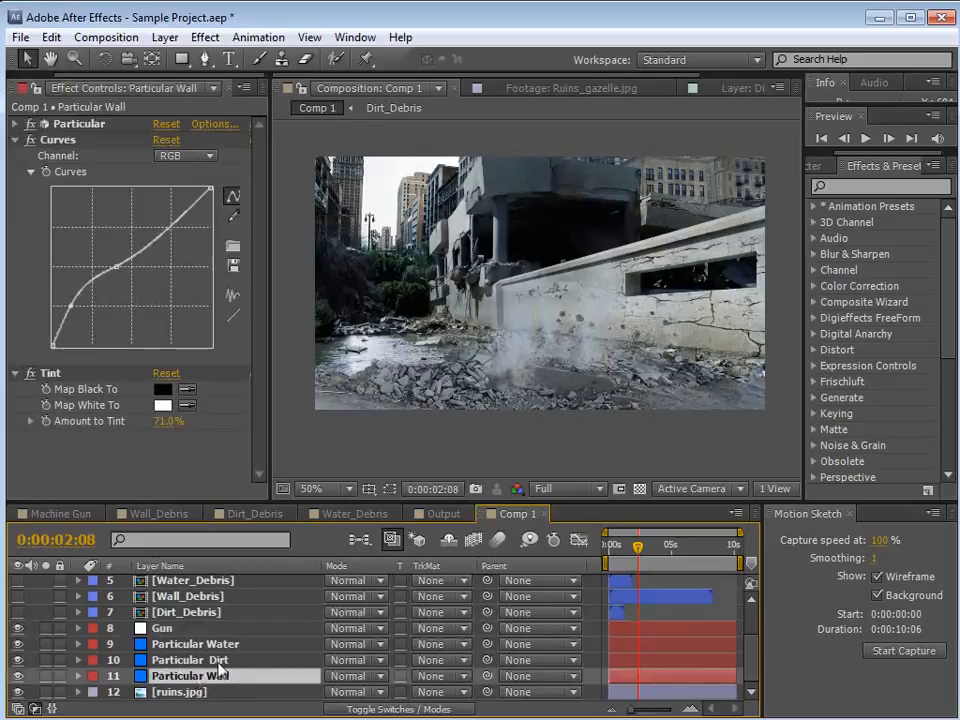
mouse_move(638, 547)
left_mouse_down()
mouse_move(620, 548)
mouse_move(654, 549)
mouse_move(631, 560)
mouse_move(645, 561)
left_mouse_up()
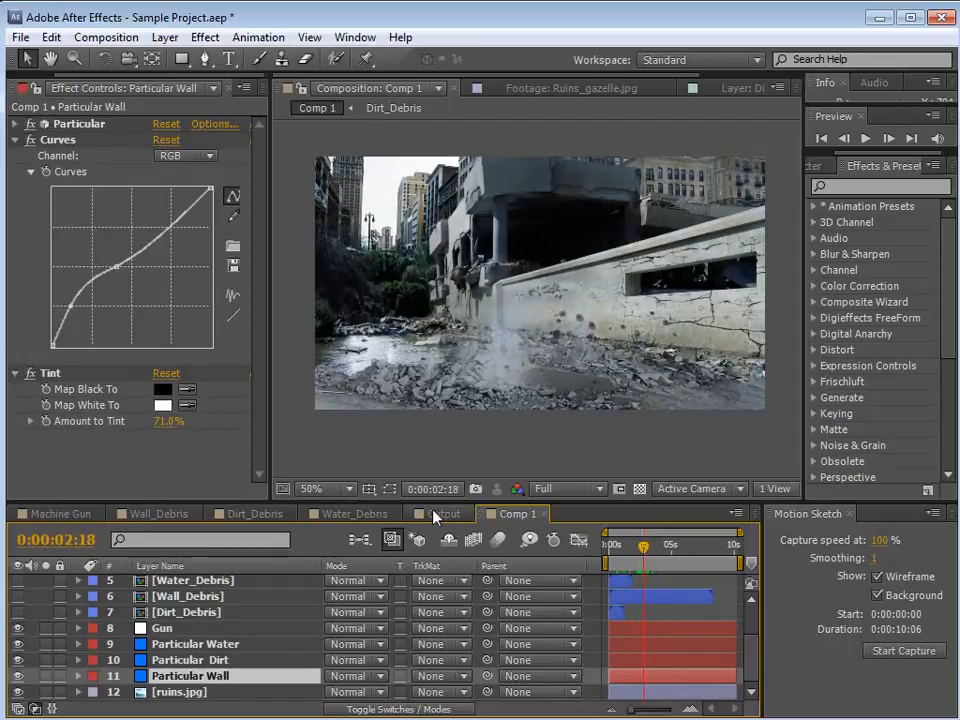